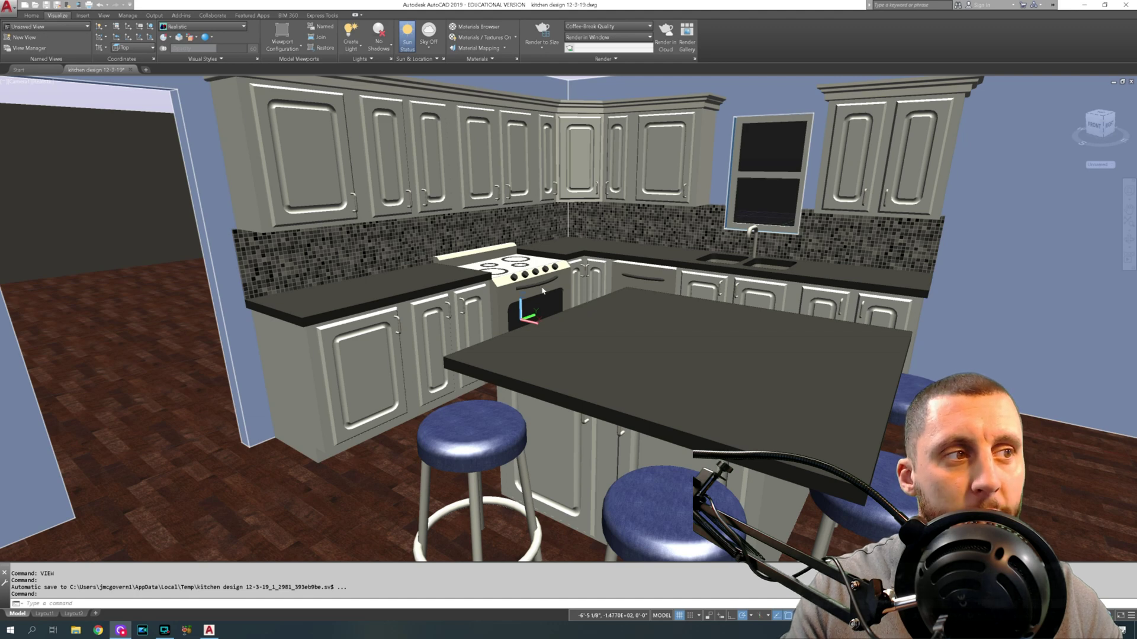
Step: Switch the model to a southeast isometric view with parallel projection instead of perspective
scroll(542, 290, down, 10)
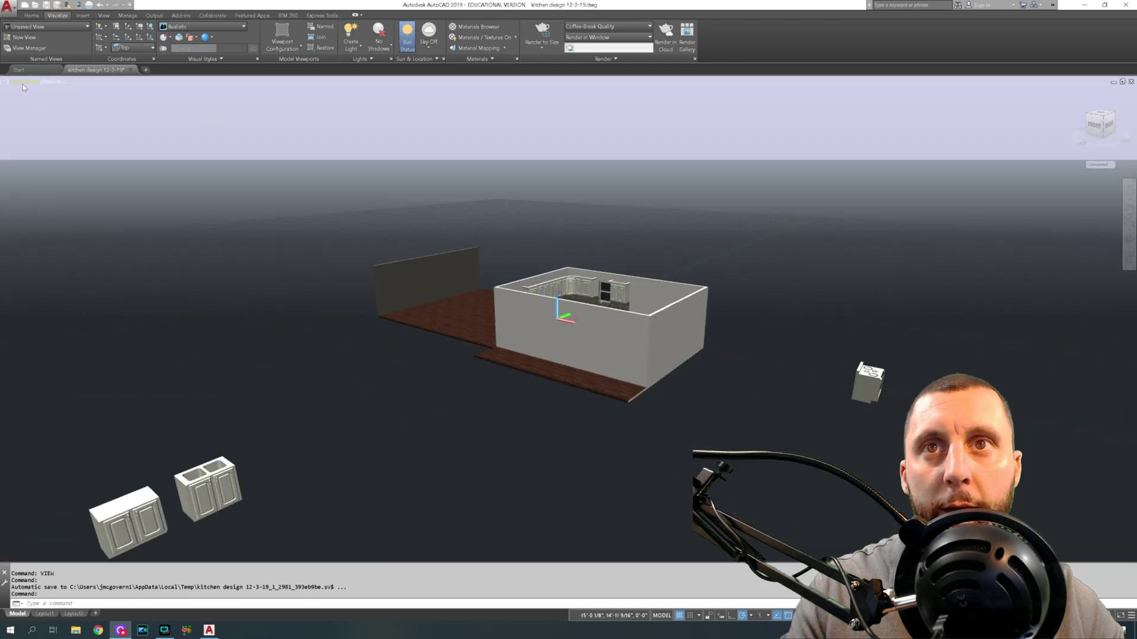
click(20, 83)
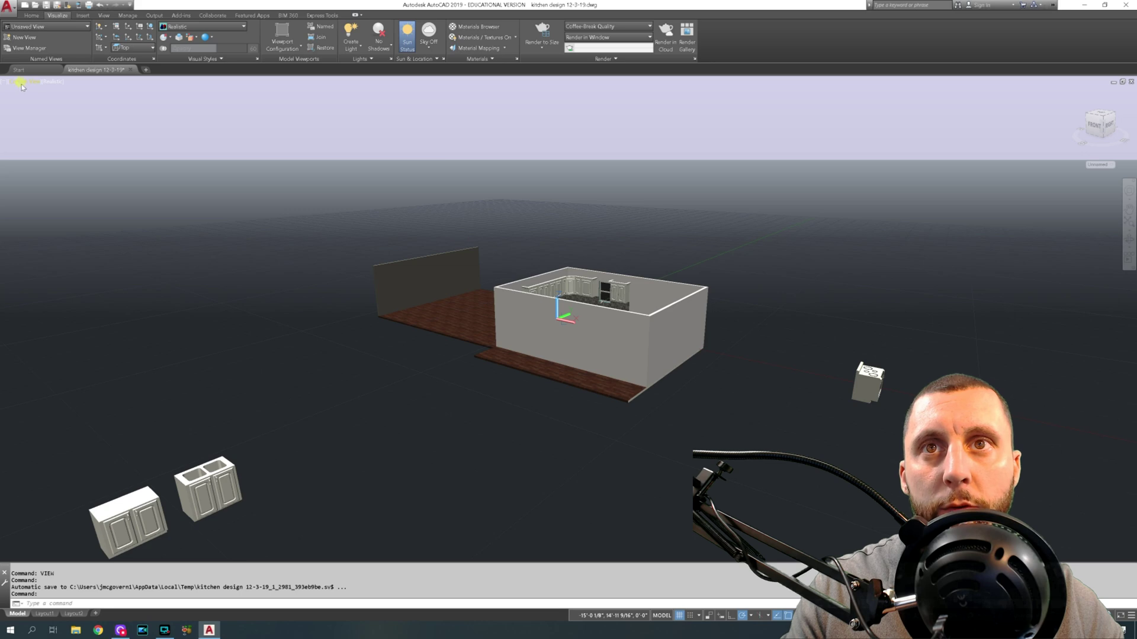
click(22, 82)
click(29, 98)
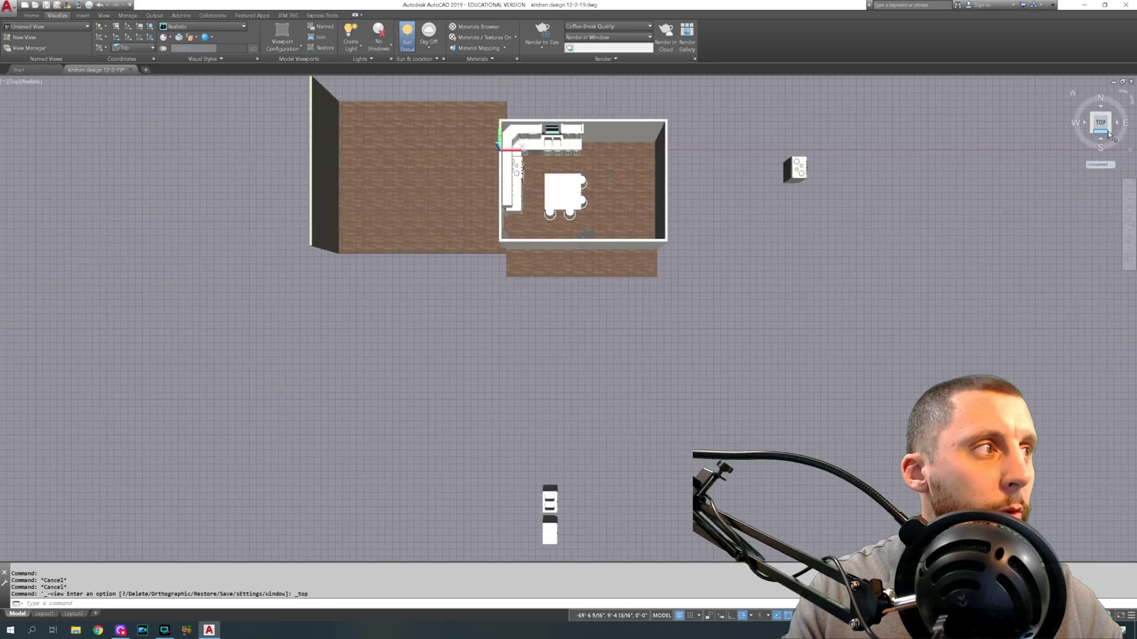
click(1107, 134)
right_click(1101, 124)
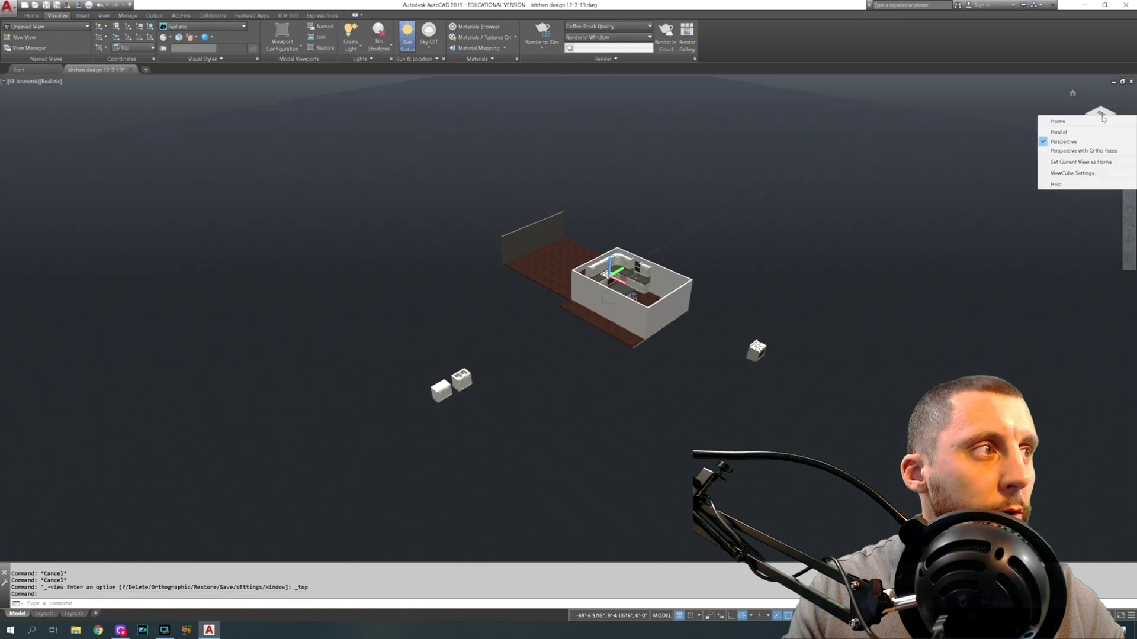
click(1082, 136)
scroll(748, 354, up, 10)
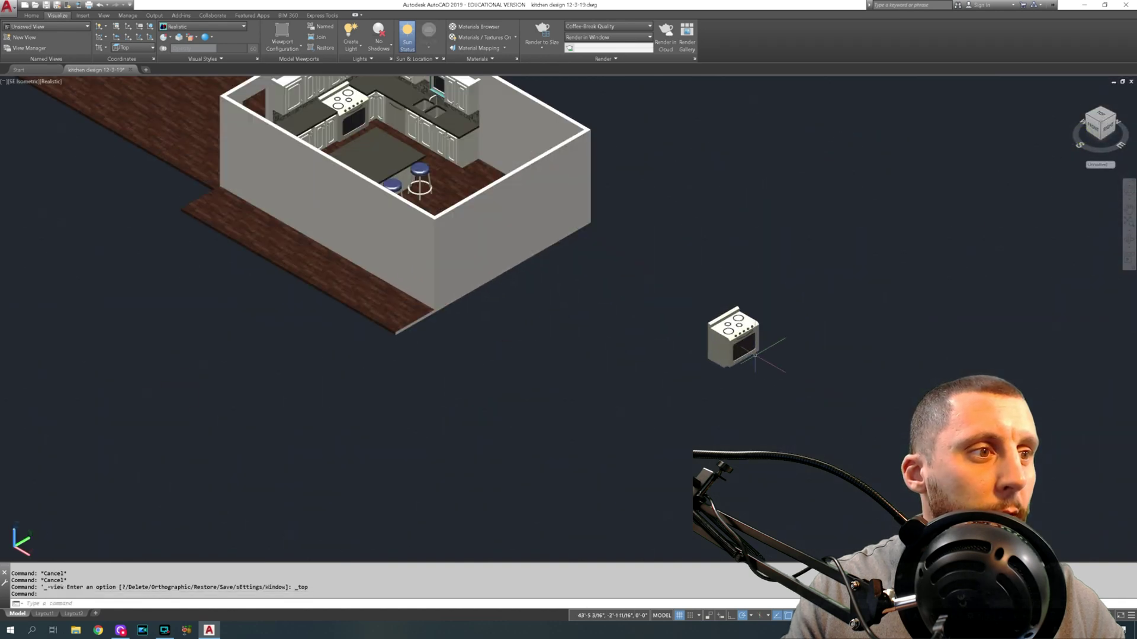
Step: Examine the standalone stove outside the room, highlighting its main body solid with the burner rings
scroll(592, 408, down, 6)
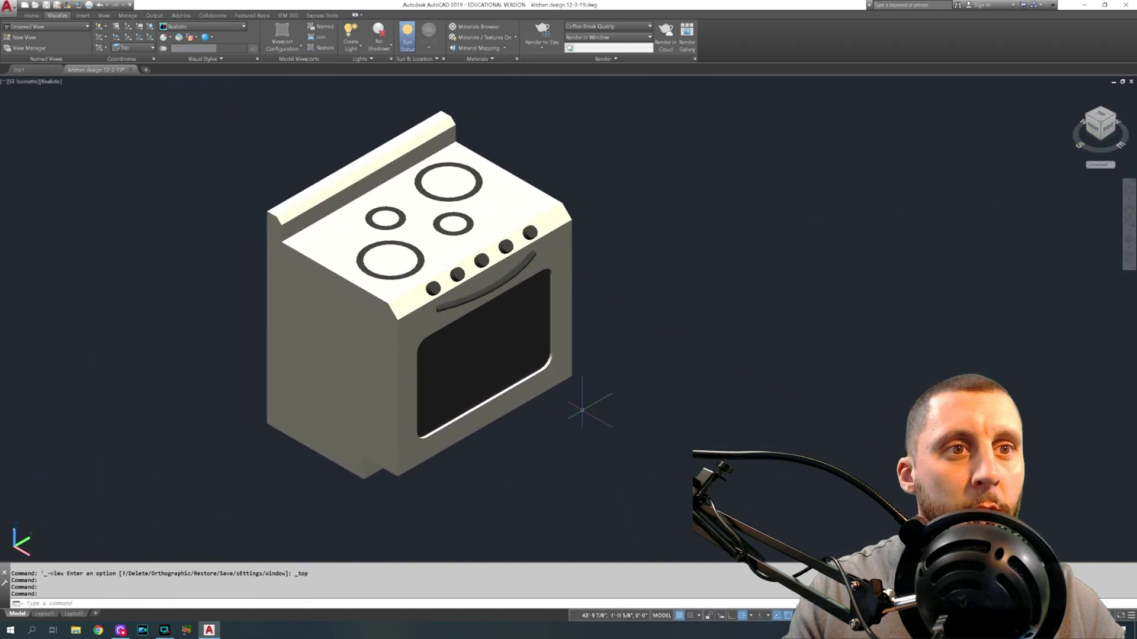
scroll(579, 353, down, 5)
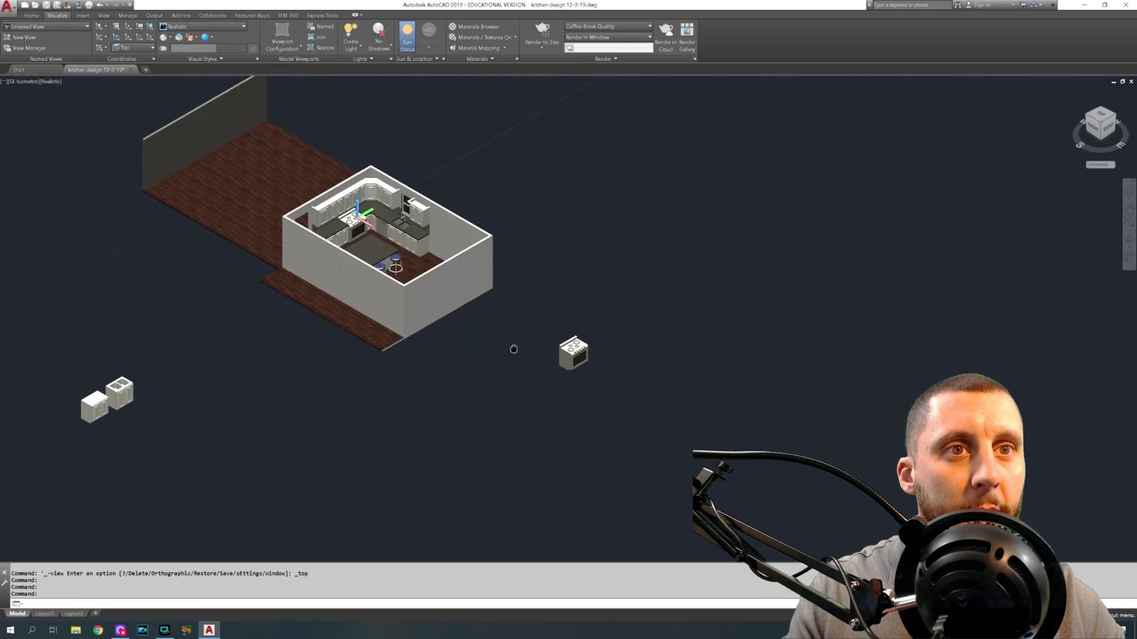
scroll(550, 344, up, 10)
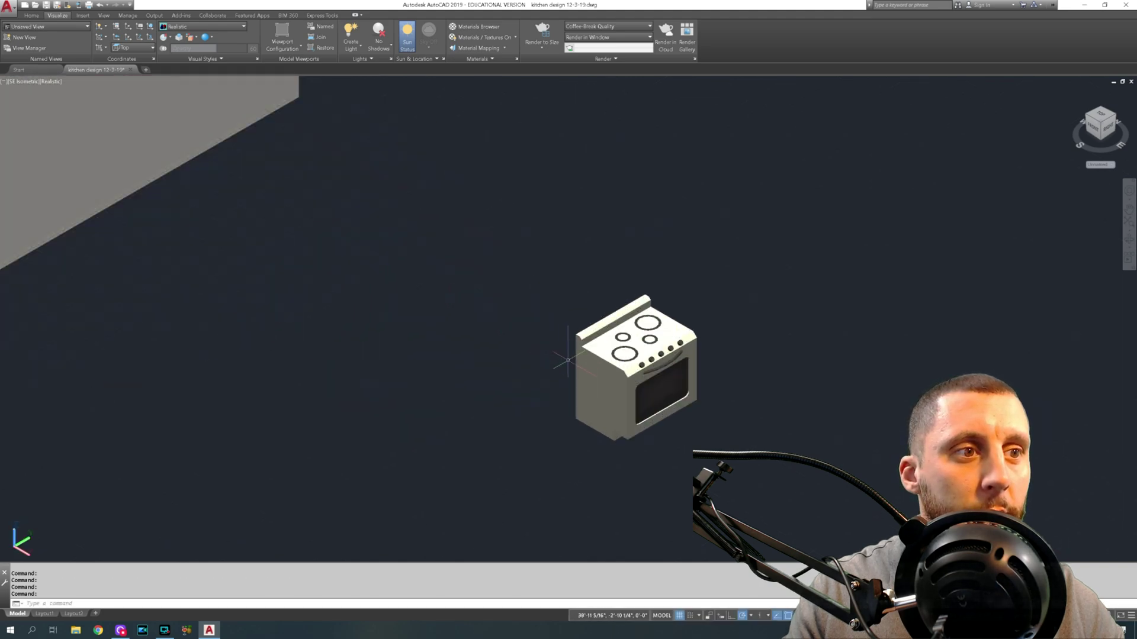
middle_drag(583, 371, 500, 306)
click(509, 305)
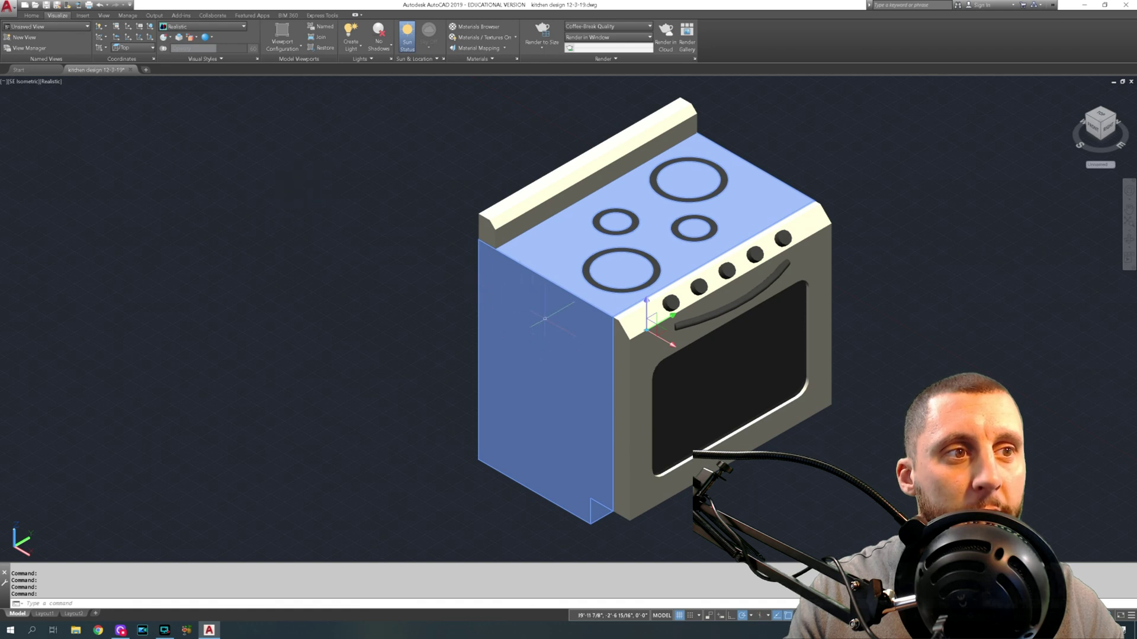
middle_drag(761, 464, 665, 419)
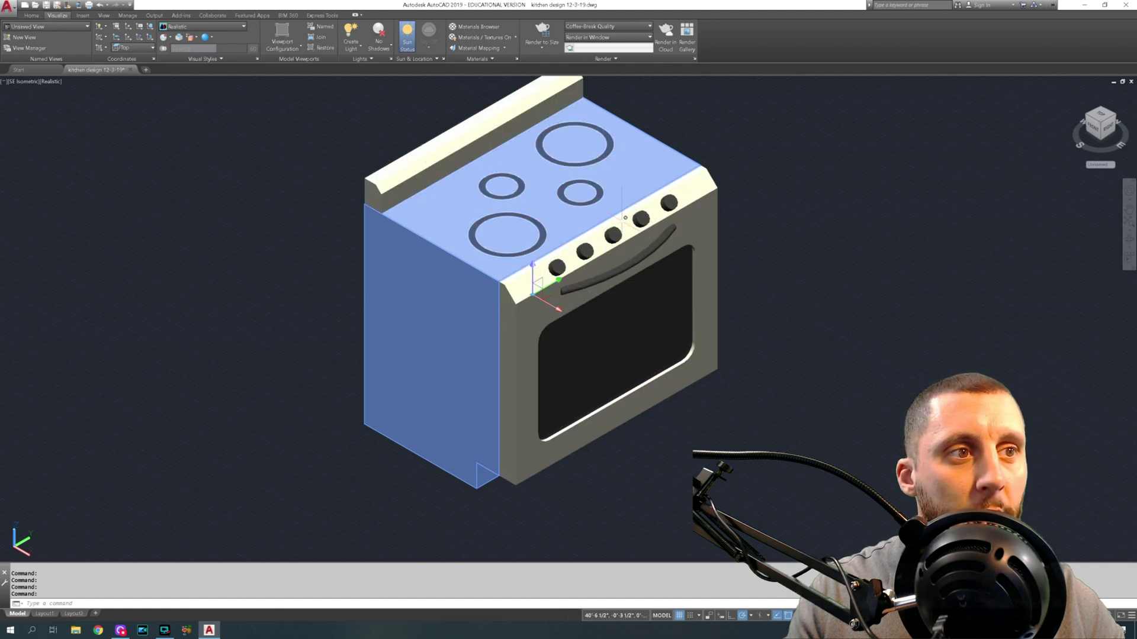
scroll(624, 210, down, 2)
middle_drag(675, 304, 544, 307)
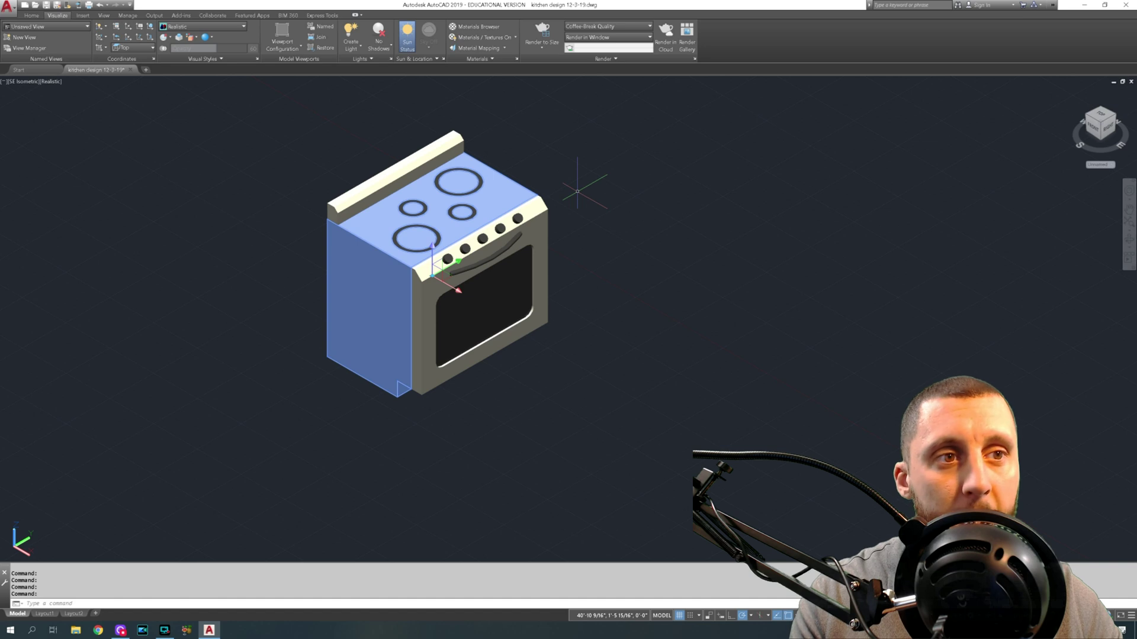
middle_drag(604, 274, 553, 269)
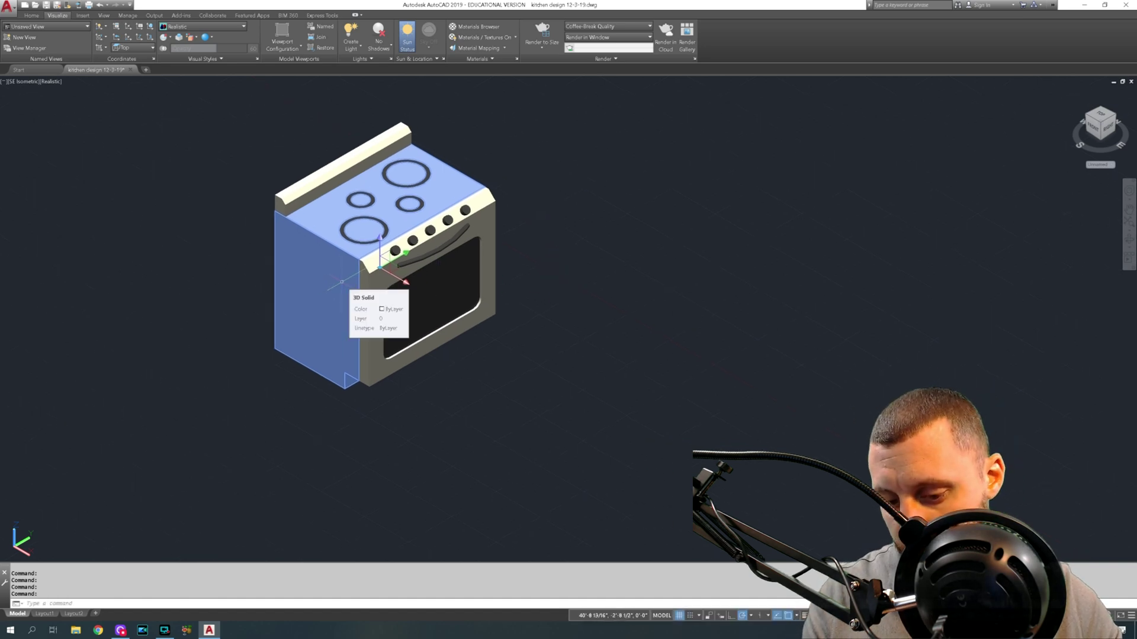
text(co)
key(Return)
key(Escape)
Step: Examine the standalone sink cabinet outside the room and the stove, sink and cabinets inside the finished kitchen
scroll(344, 283, down, 5)
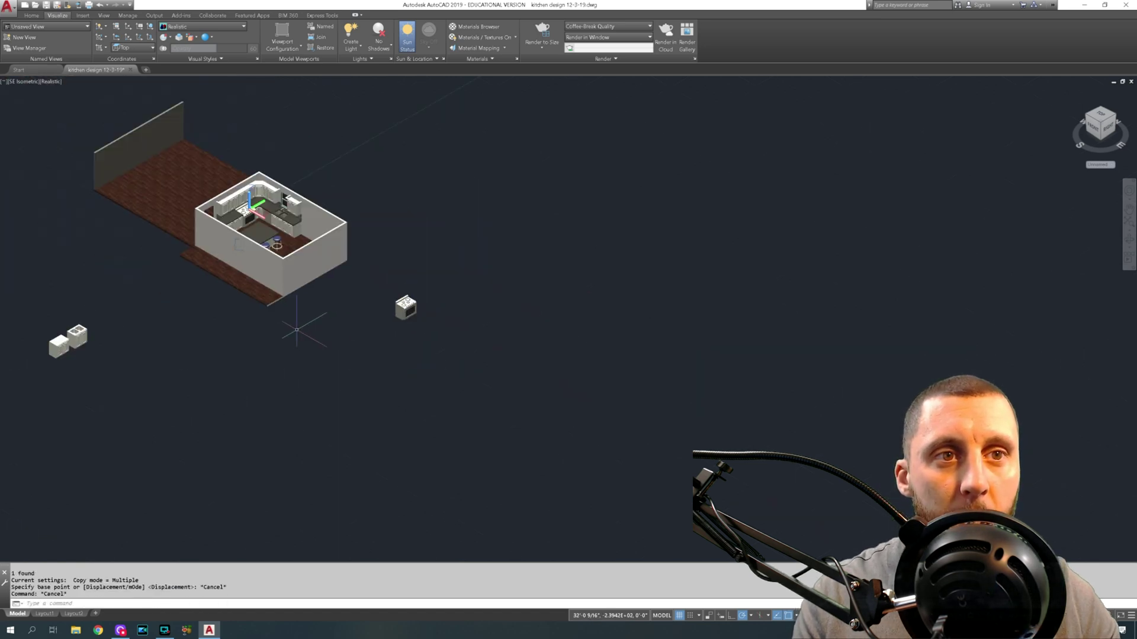
middle_drag(304, 326, 449, 284)
scroll(369, 268, up, 12)
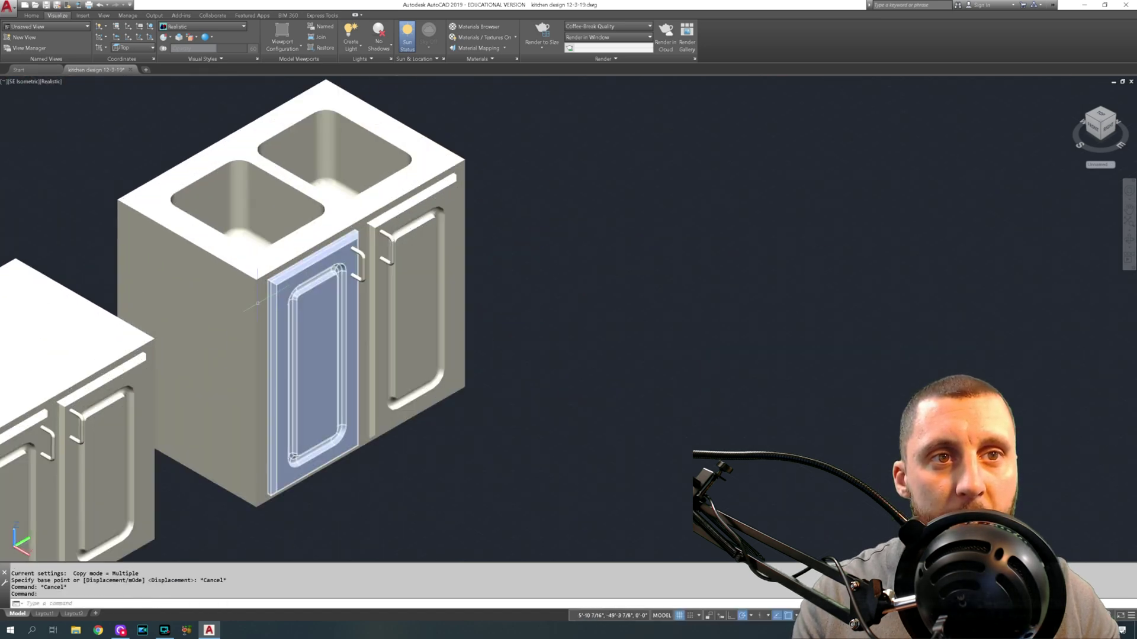
scroll(234, 311, down, 5)
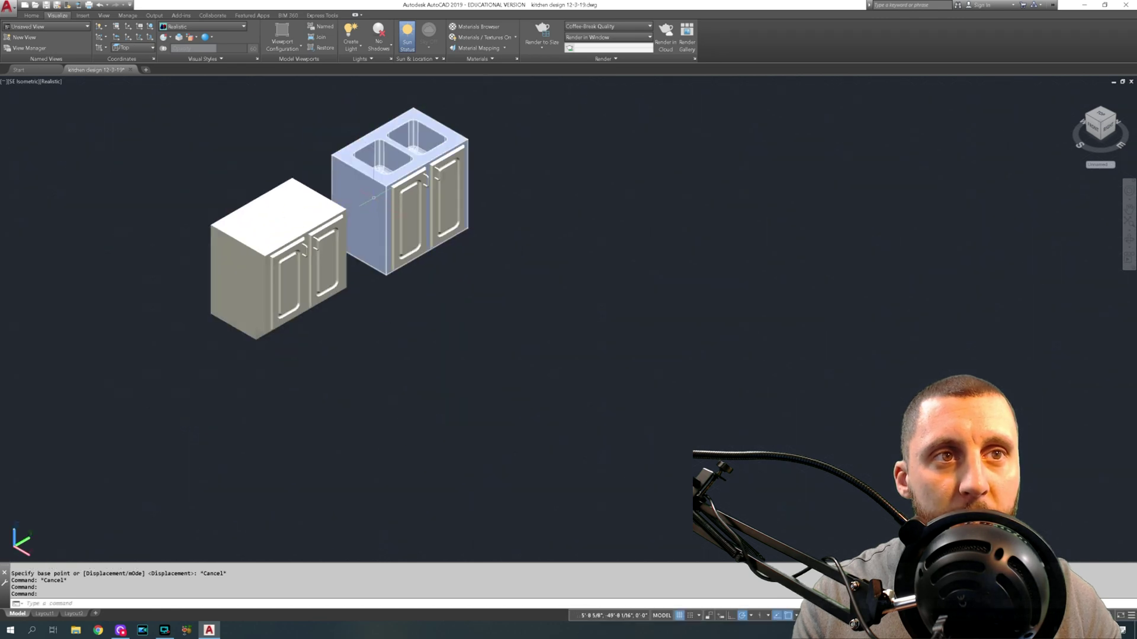
click(376, 196)
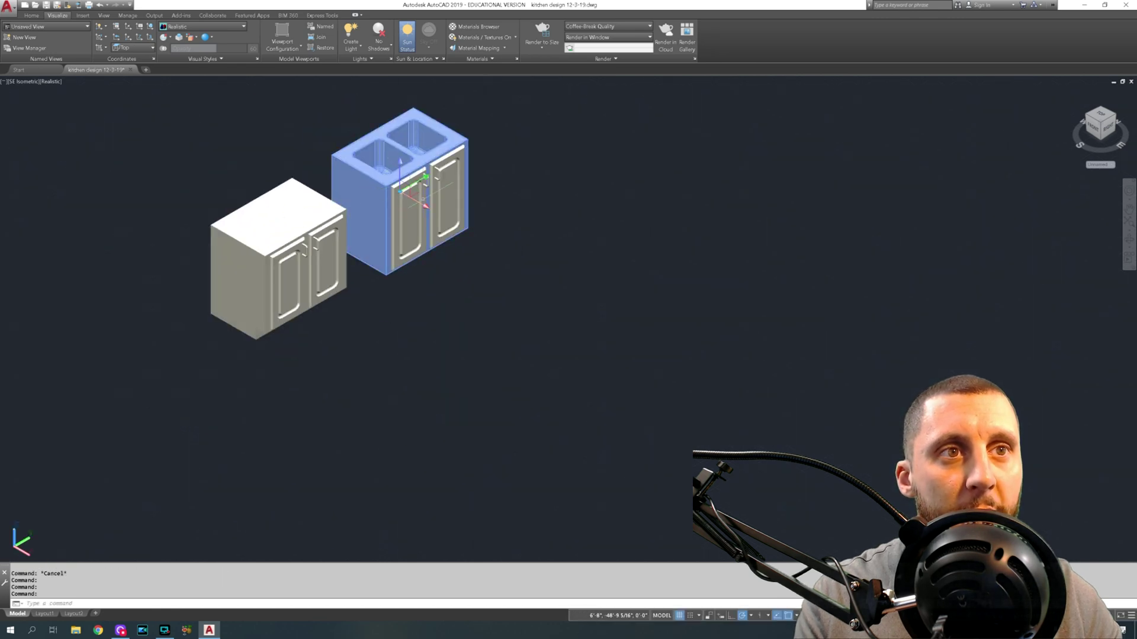
key(Escape)
scroll(424, 195, down, 6)
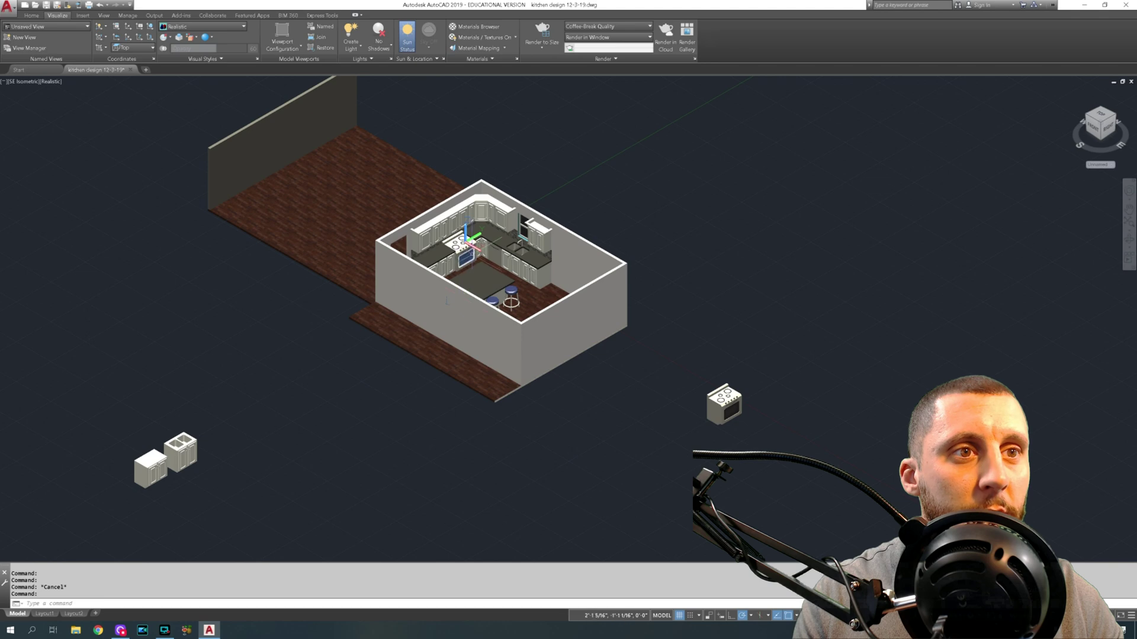
scroll(460, 239, up, 4)
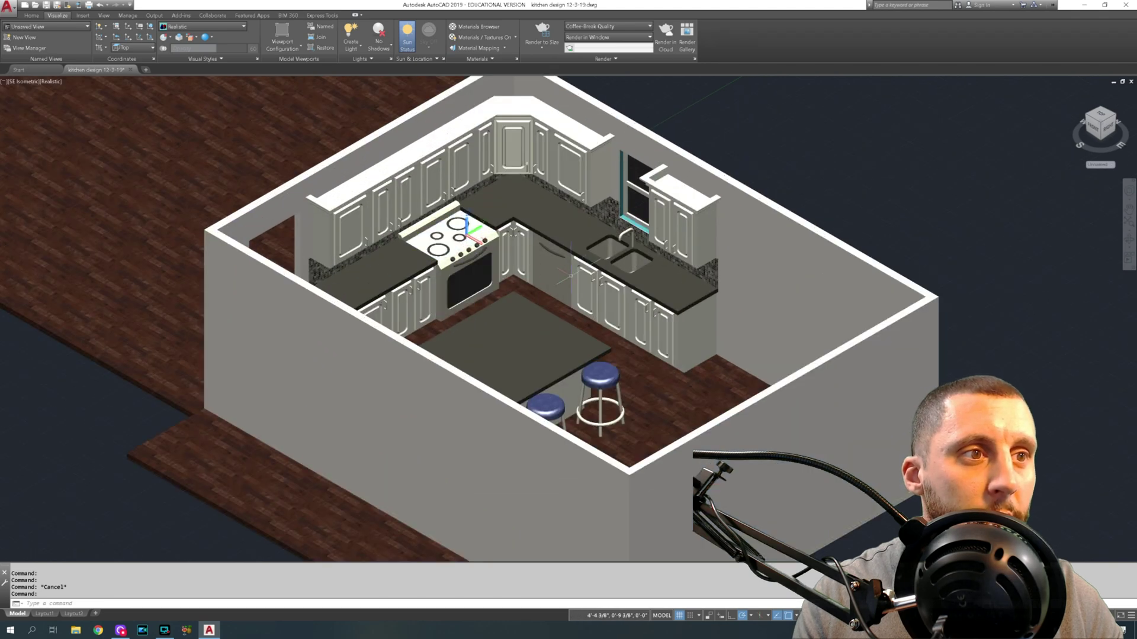
scroll(566, 275, up, 4)
scroll(609, 255, down, 4)
Step: Erase the main body of the standalone stove and undo the erasure
middle_drag(414, 309, 139, 141)
scroll(444, 261, down, 5)
scroll(472, 354, up, 8)
click(418, 220)
key(Delete)
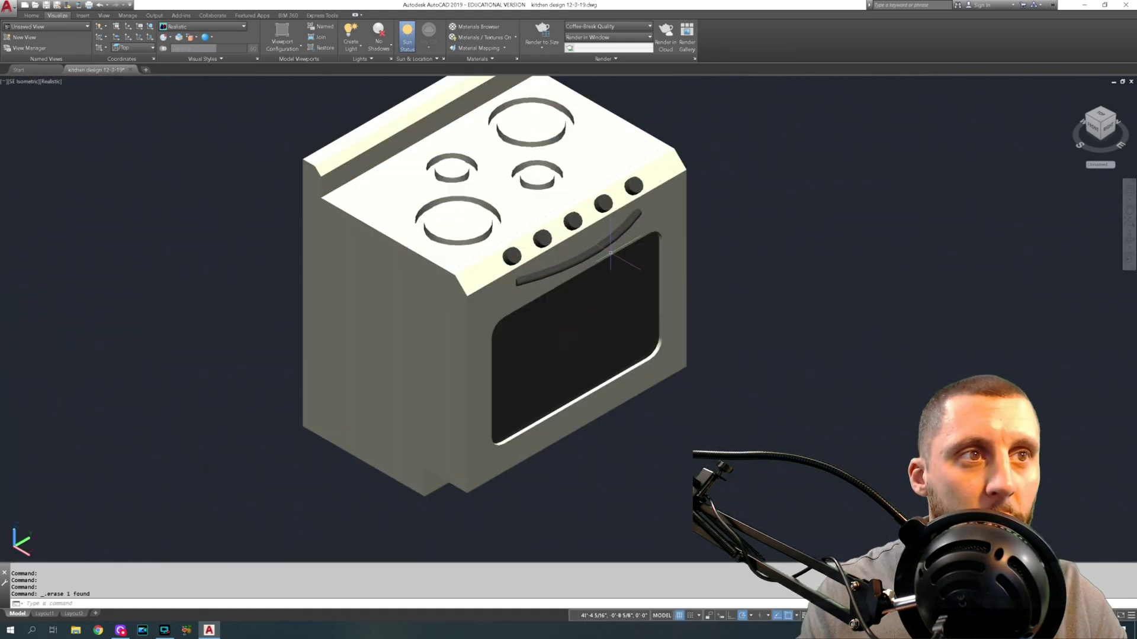
key(ctrl+z)
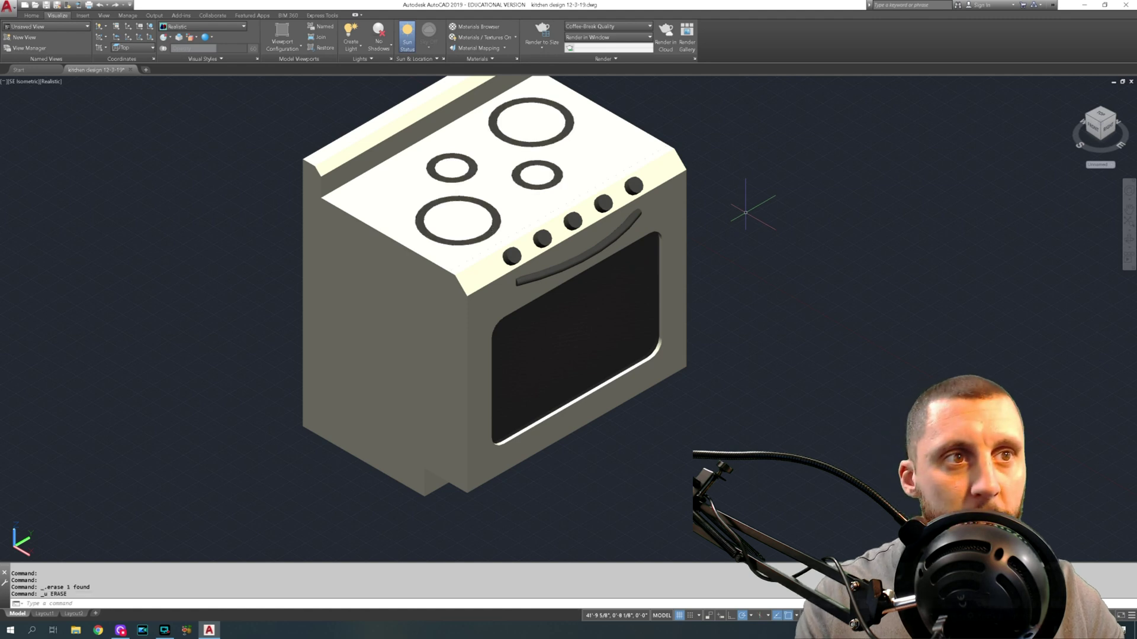
Step: Copy the standalone stove's main body to the empty space in front of the original
click(385, 313)
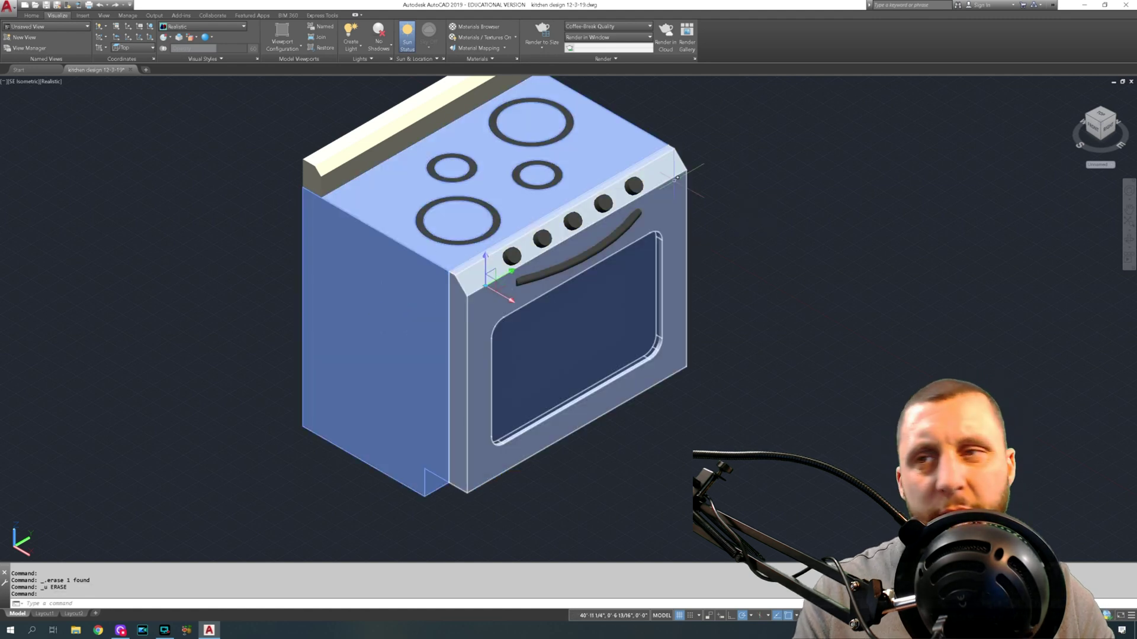
scroll(676, 177, down, 2)
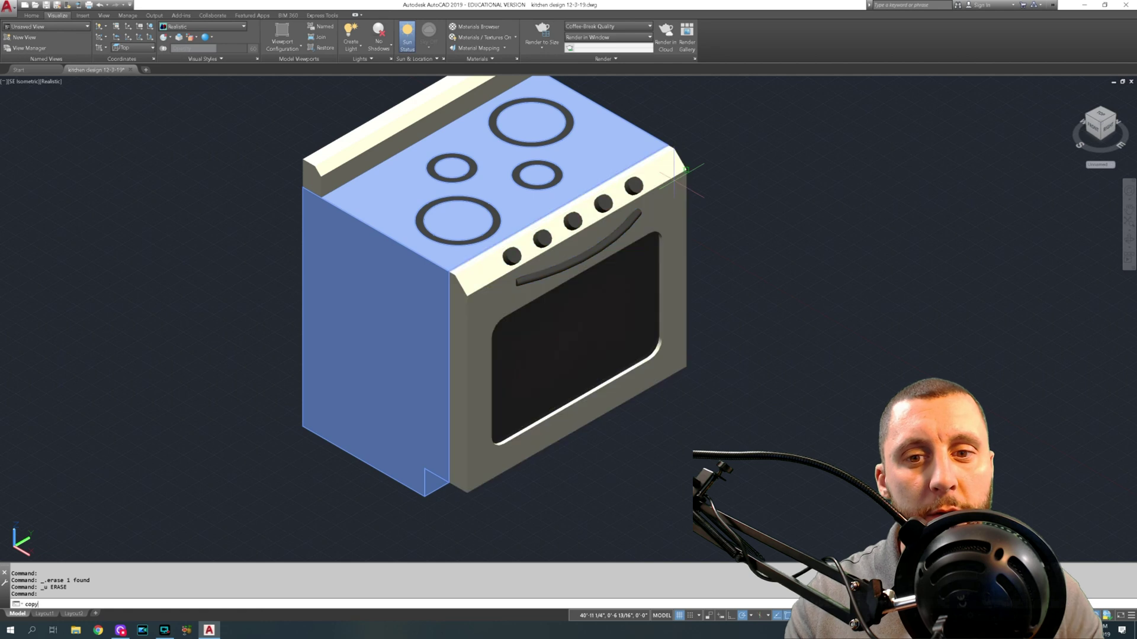
text(co)
key(Return)
middle_drag(655, 224, 496, 183)
click(483, 187)
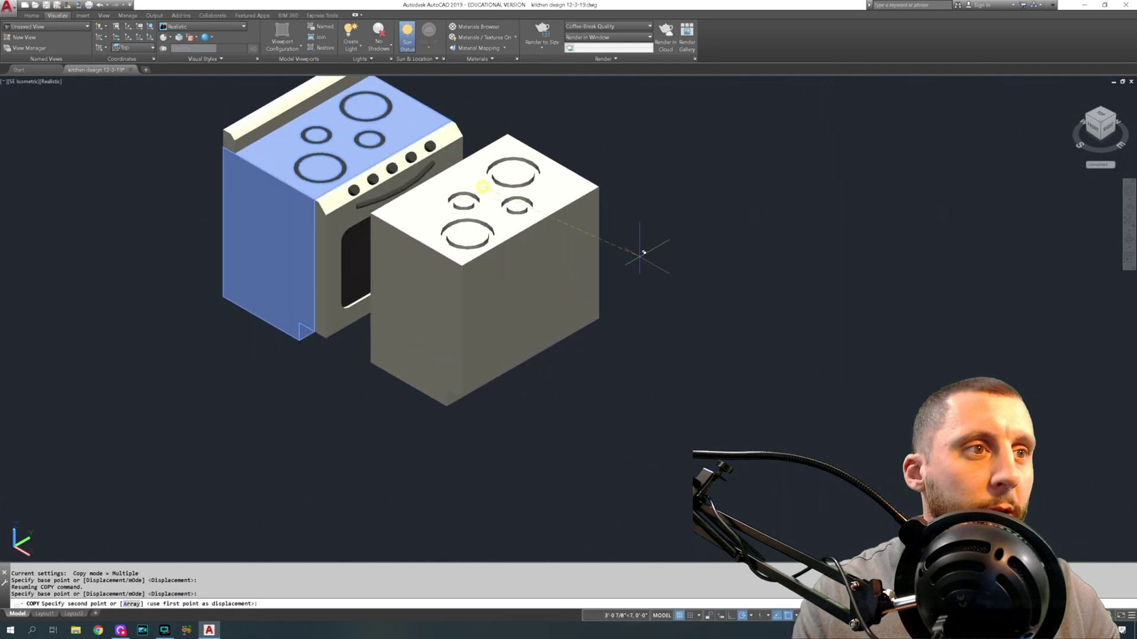
click(728, 325)
key(Escape)
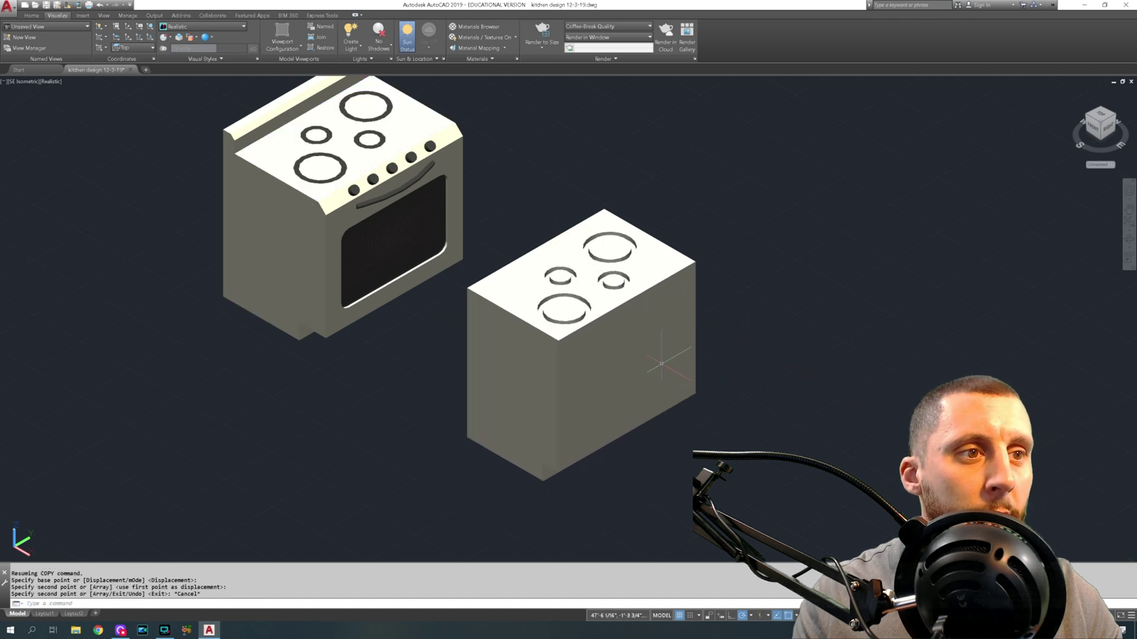
Step: Draw a 3-inch-thick box covering the whole front face of the copied stove body
middle_drag(600, 365, 584, 309)
click(602, 315)
text(box)
key(Return)
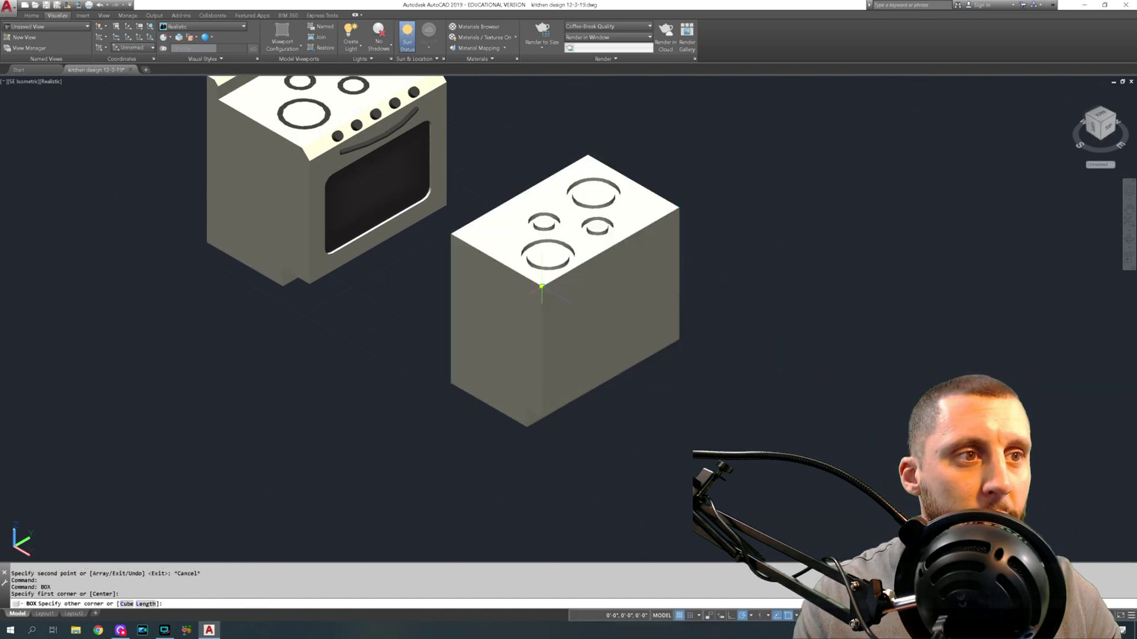
click(679, 339)
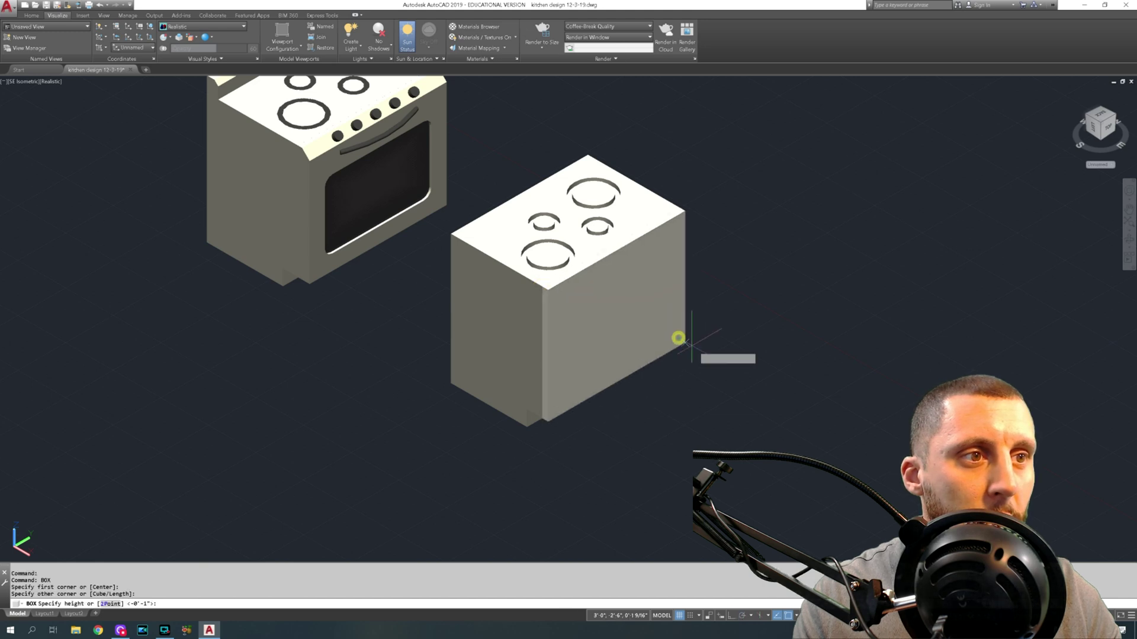
click(700, 351)
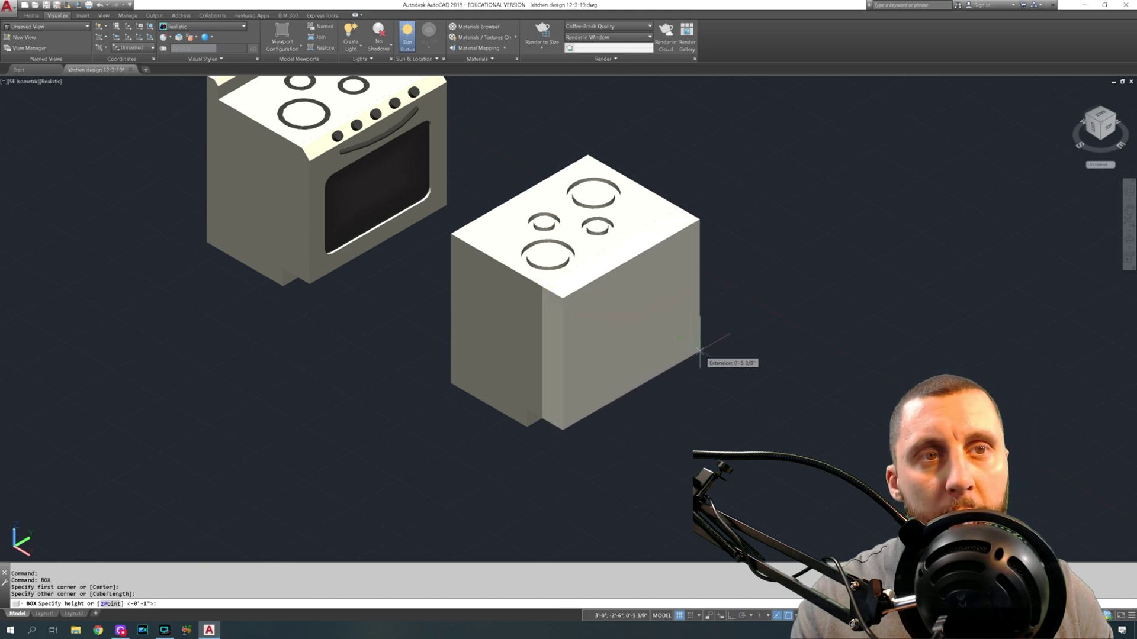
key(Return)
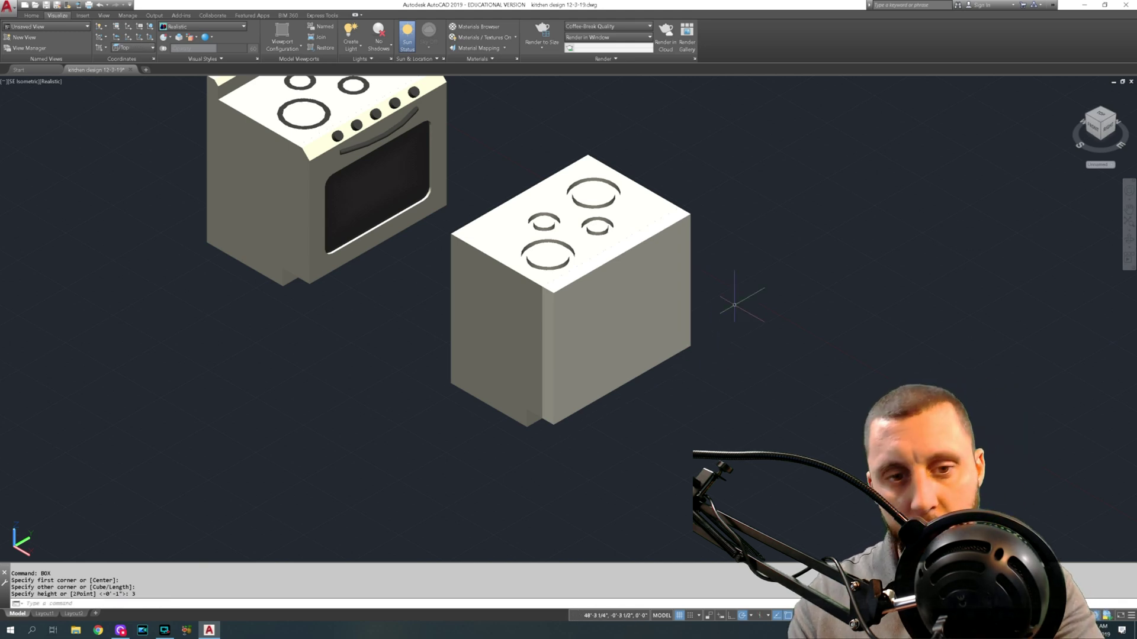
text(chamferedge)
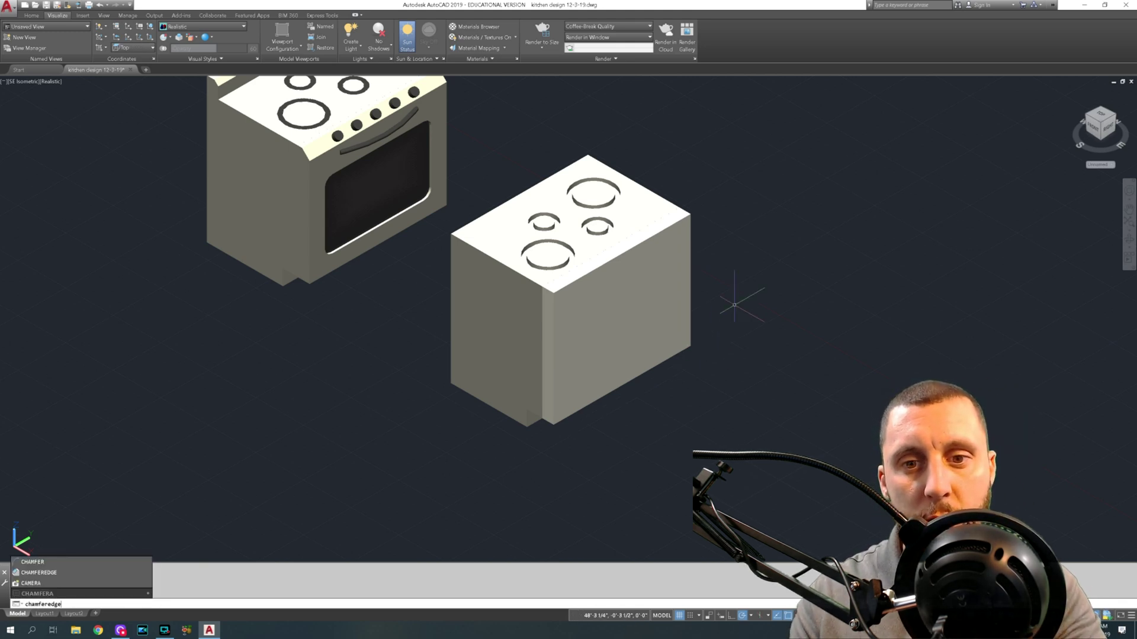
key(Return)
text(d)
key(Return)
text(3)
key(Return)
text(3)
key(Return)
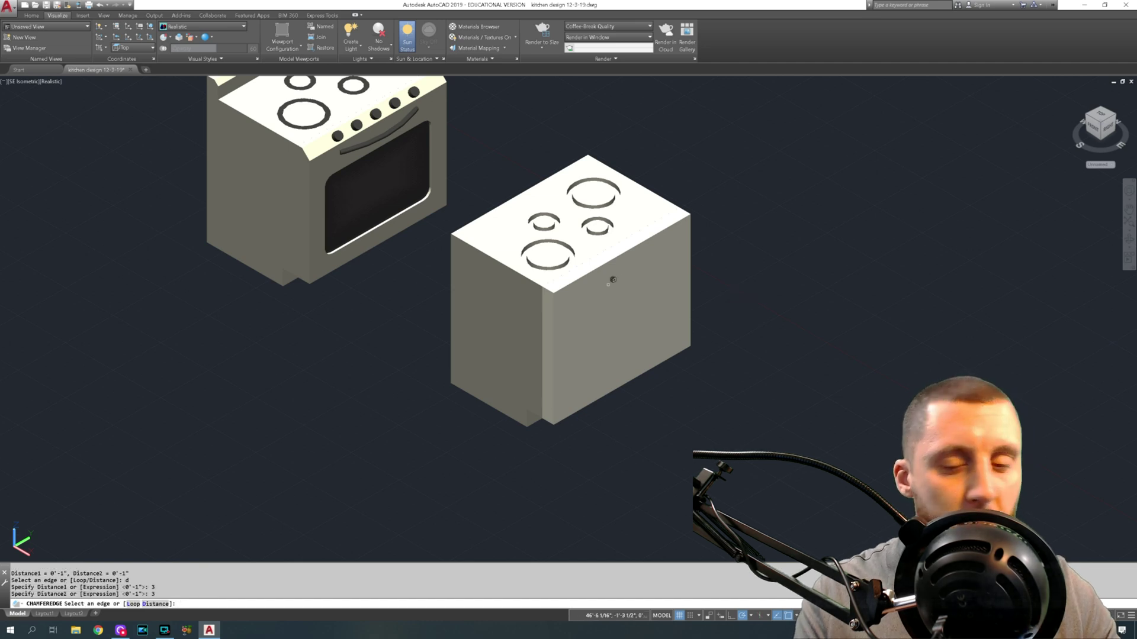
key(Escape)
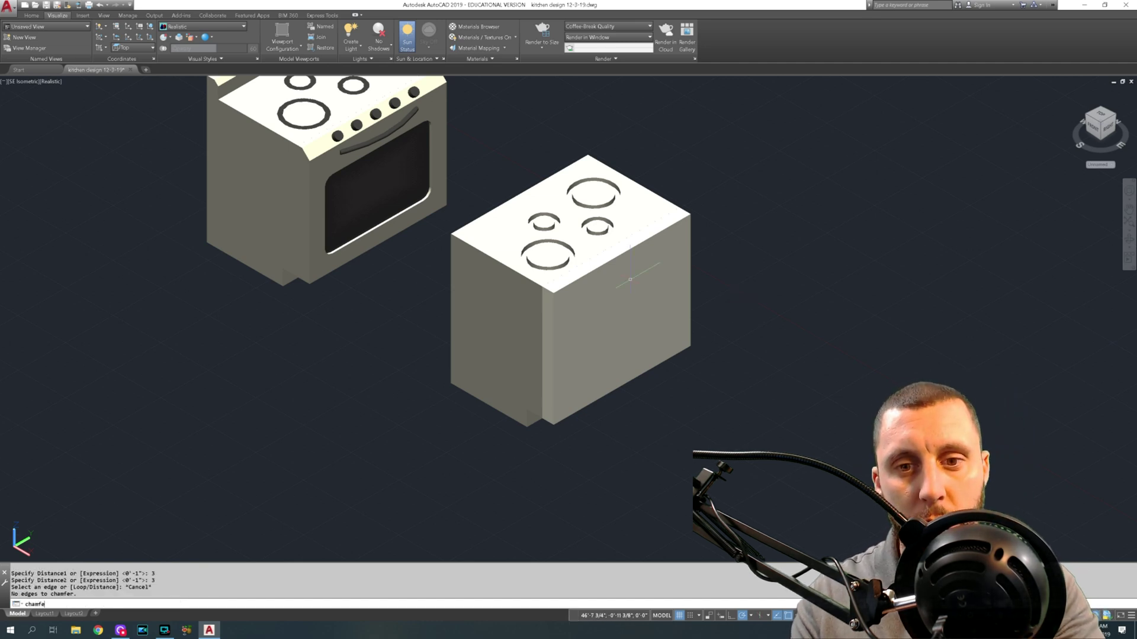
Step: Chamfer the top front edge of the new front box with both distances set to 2 inches
key(Return)
text(d)
key(Return)
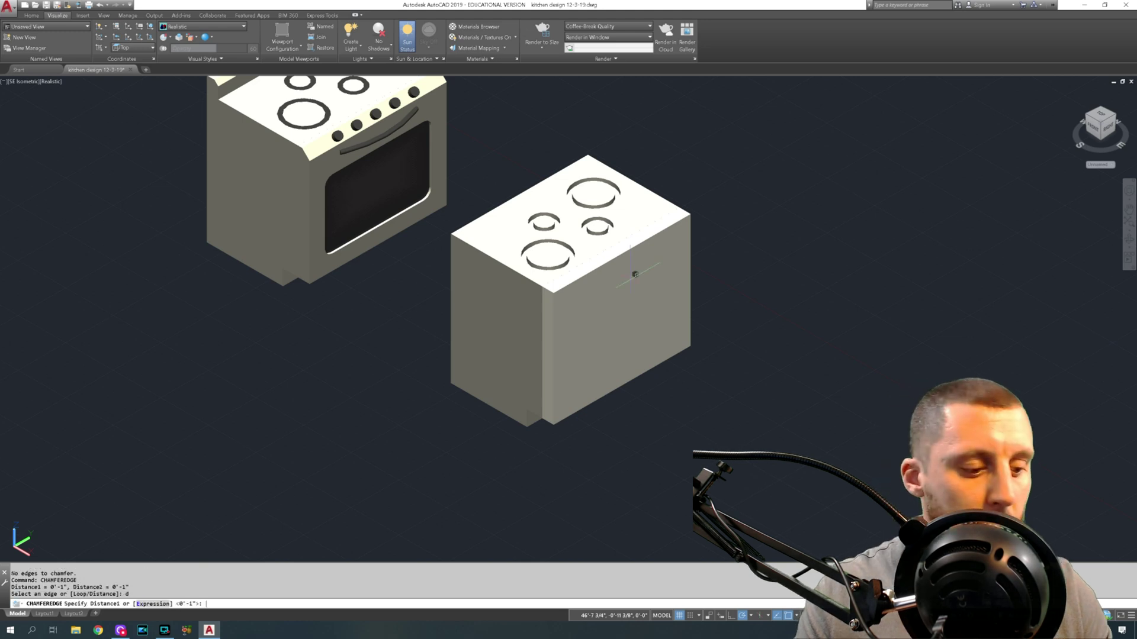
text(2)
key(Return)
text(2)
key(Return)
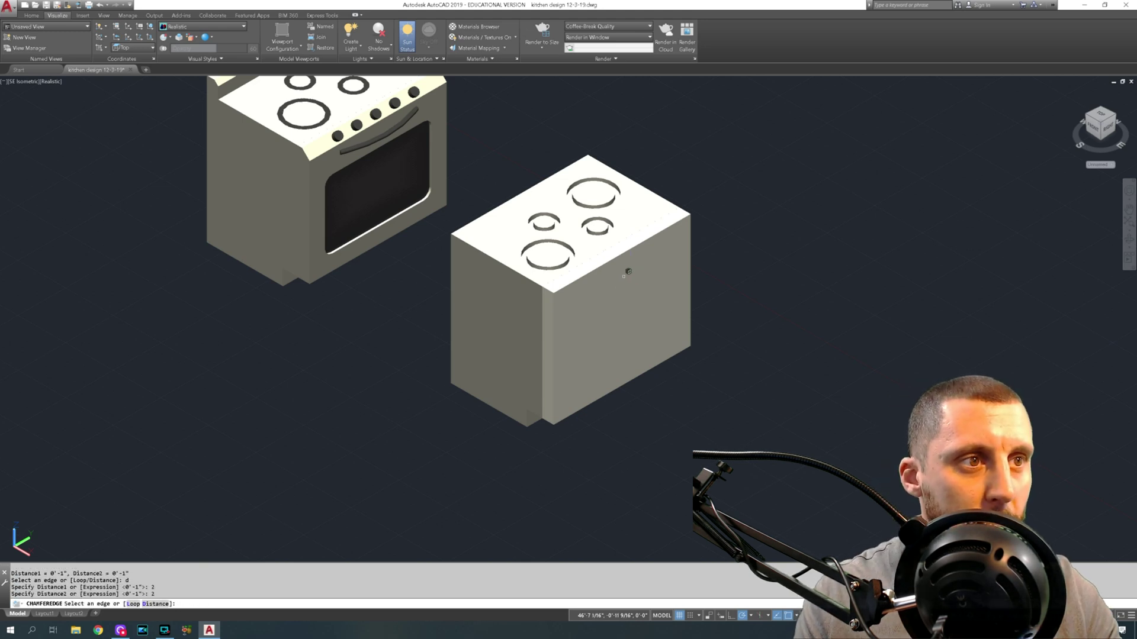
click(615, 261)
key(Return)
middle_drag(611, 319, 591, 307)
key(Return)
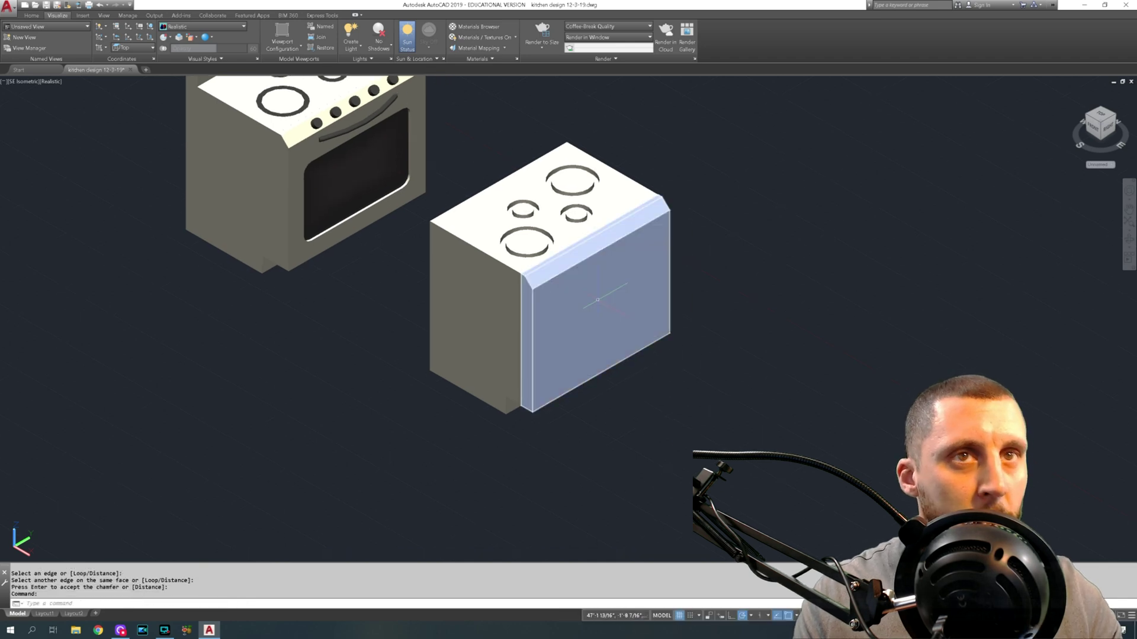
Step: Draw a horizontal and a vertical polyline through the midpoints of the front panel's face edges, crossing at its center
click(31, 15)
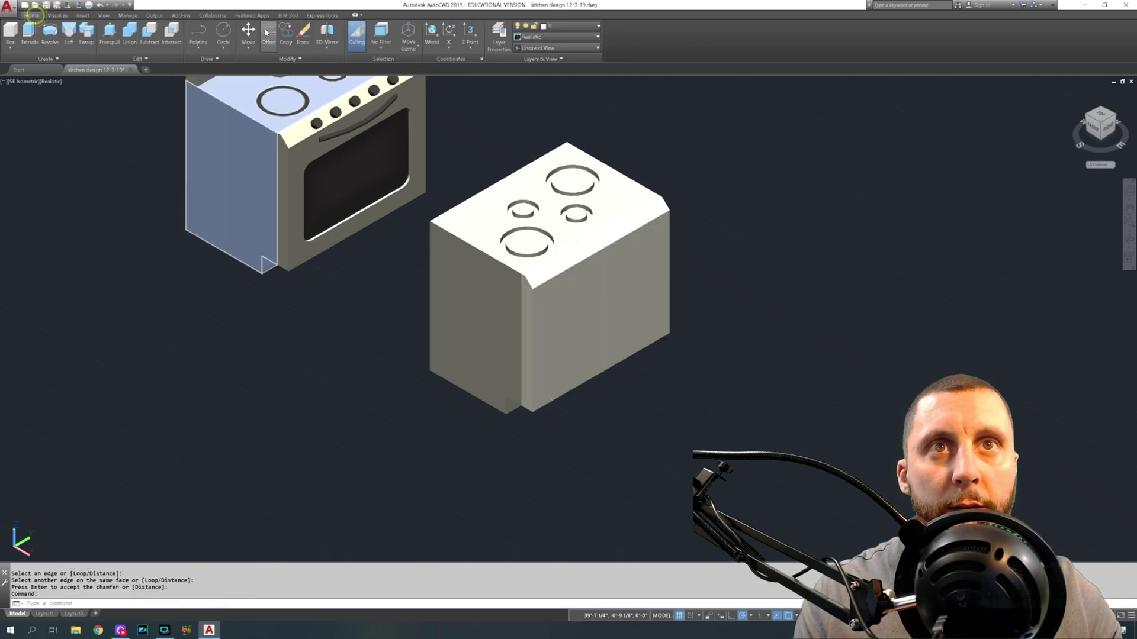
click(200, 34)
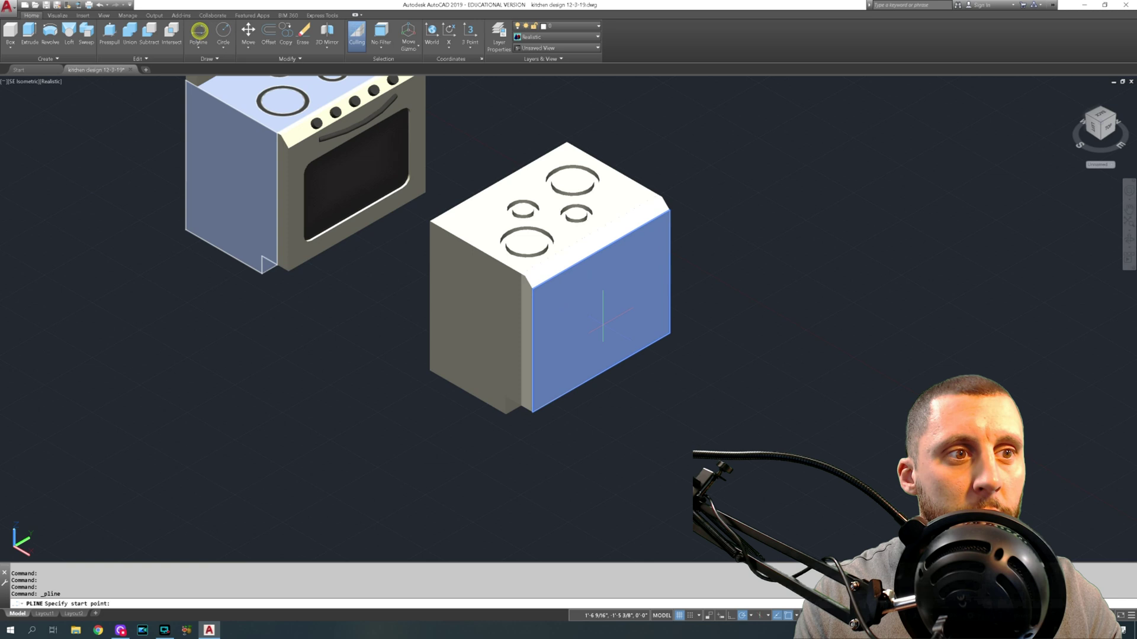
click(532, 349)
key(Escape)
key(Return)
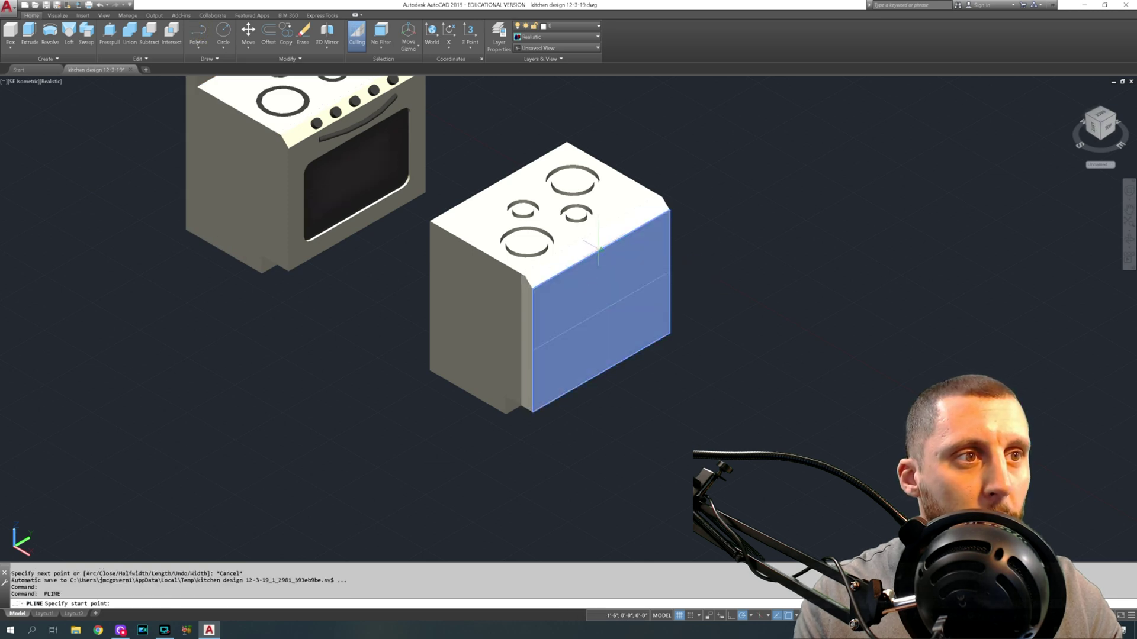
click(600, 251)
click(601, 373)
key(Escape)
click(611, 305)
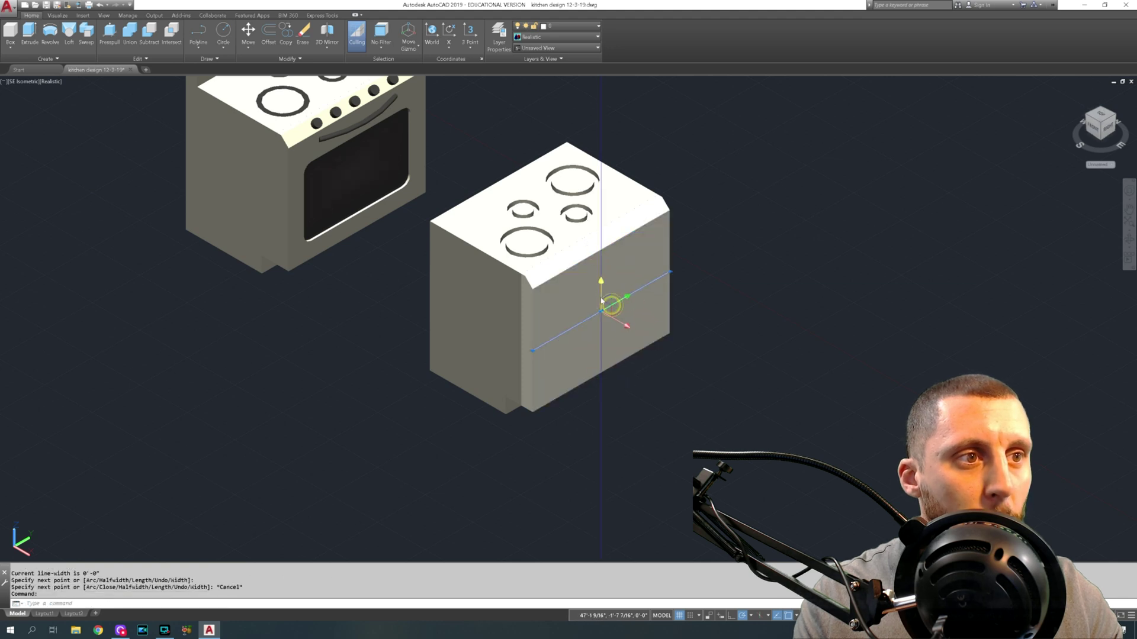
key(Escape)
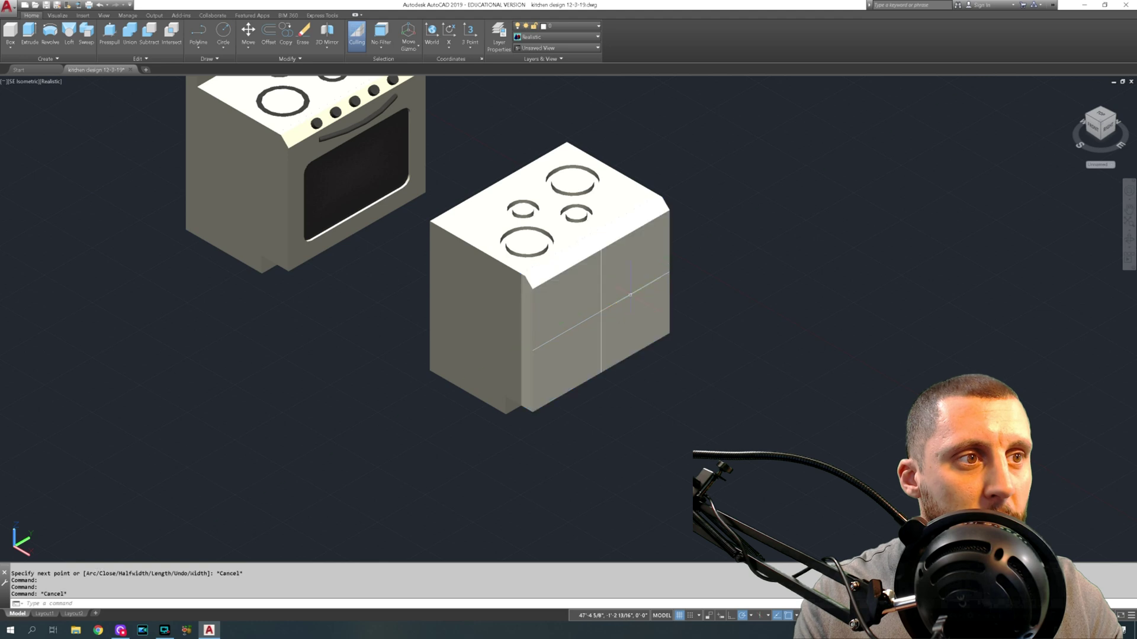
Step: Clear the selection and switch the viewport's visual style to 2D Wireframe
click(630, 295)
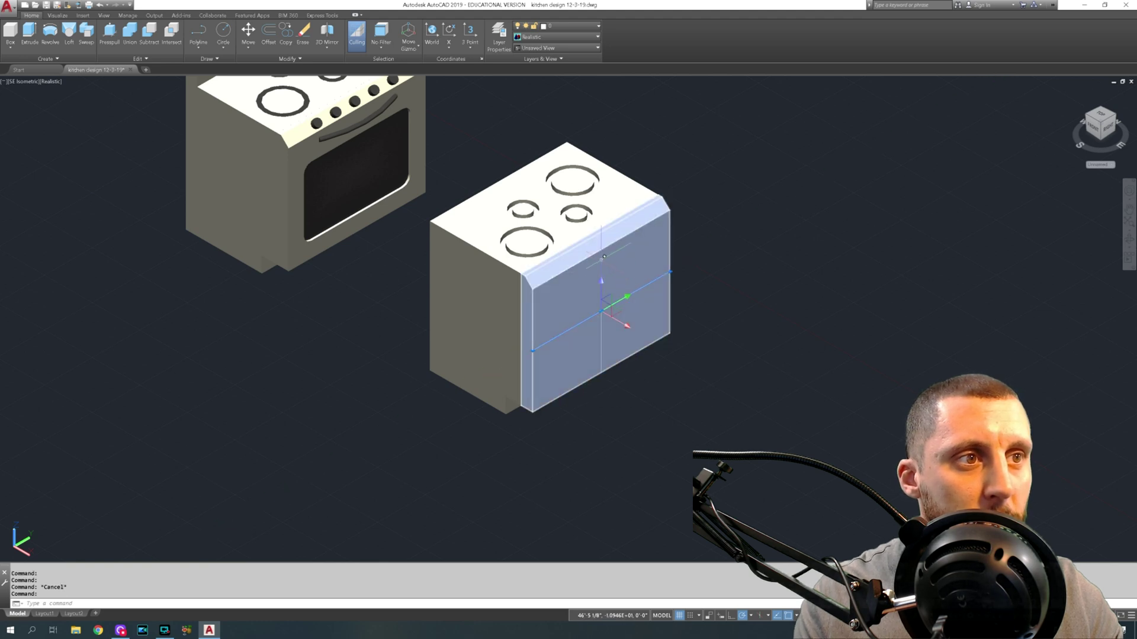
click(601, 261)
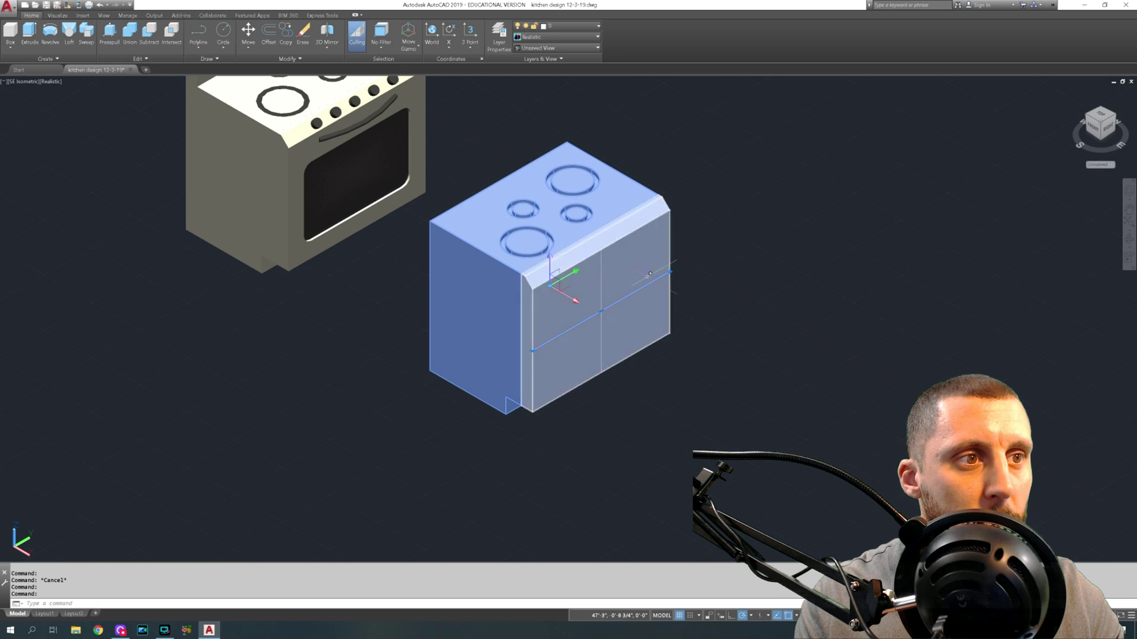
key(Escape)
click(53, 81)
click(86, 101)
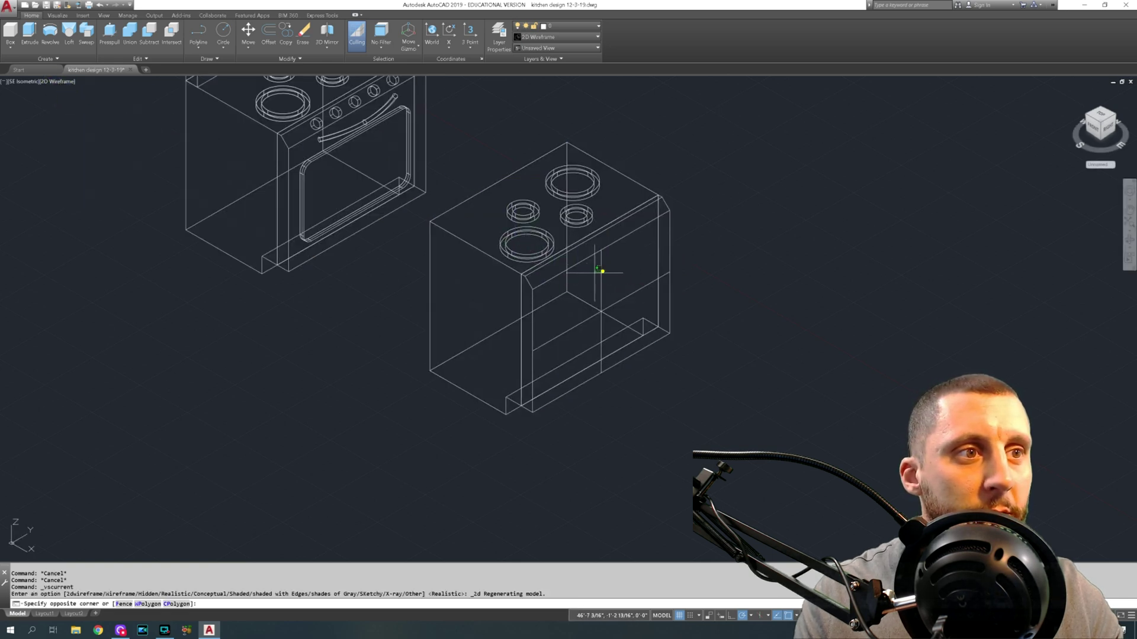
Step: Move both crossing center lines 5' along the front panel's width direction into the empty space beside the copied stove
click(590, 271)
click(642, 290)
click(634, 290)
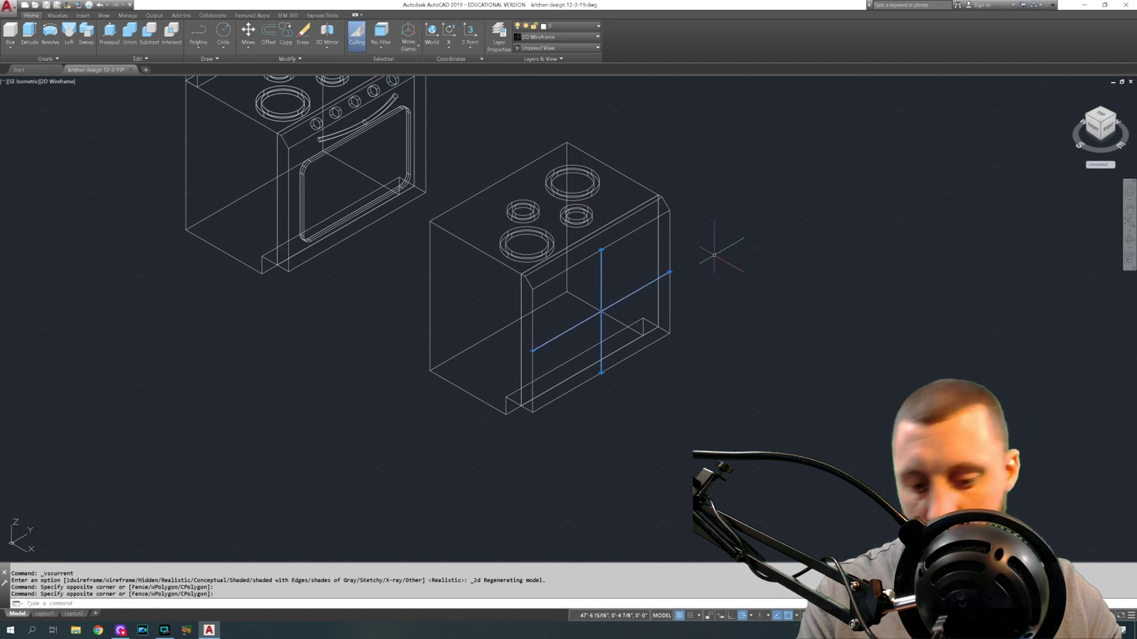
text(m)
key(Return)
click(729, 209)
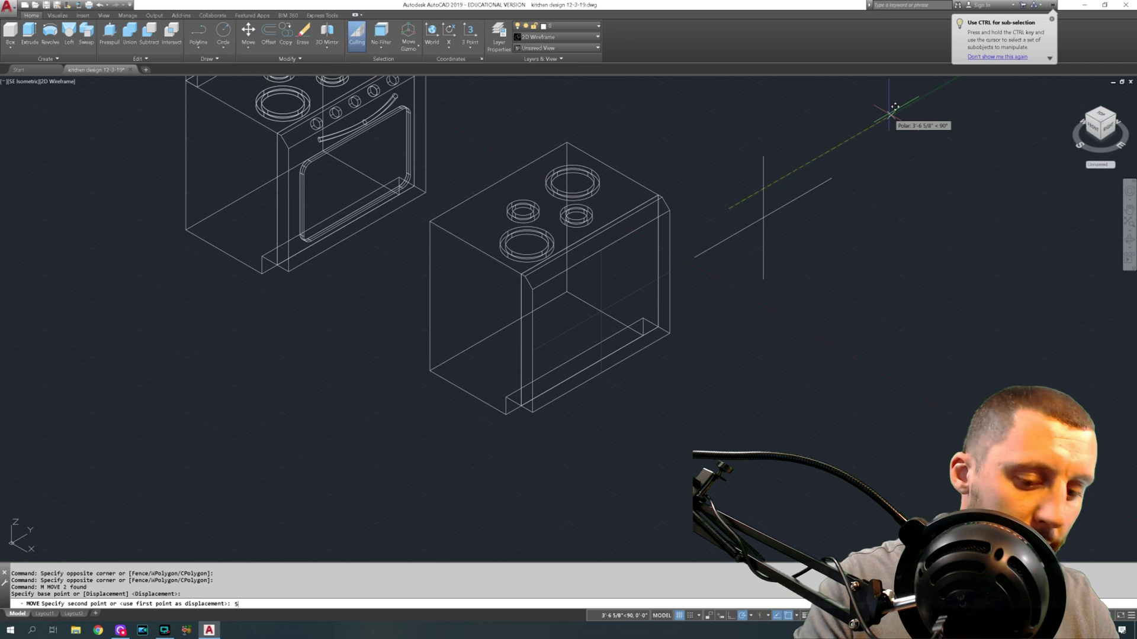
text(5')
key(Return)
middle_drag(888, 117, 648, 233)
scroll(602, 252, up, 3)
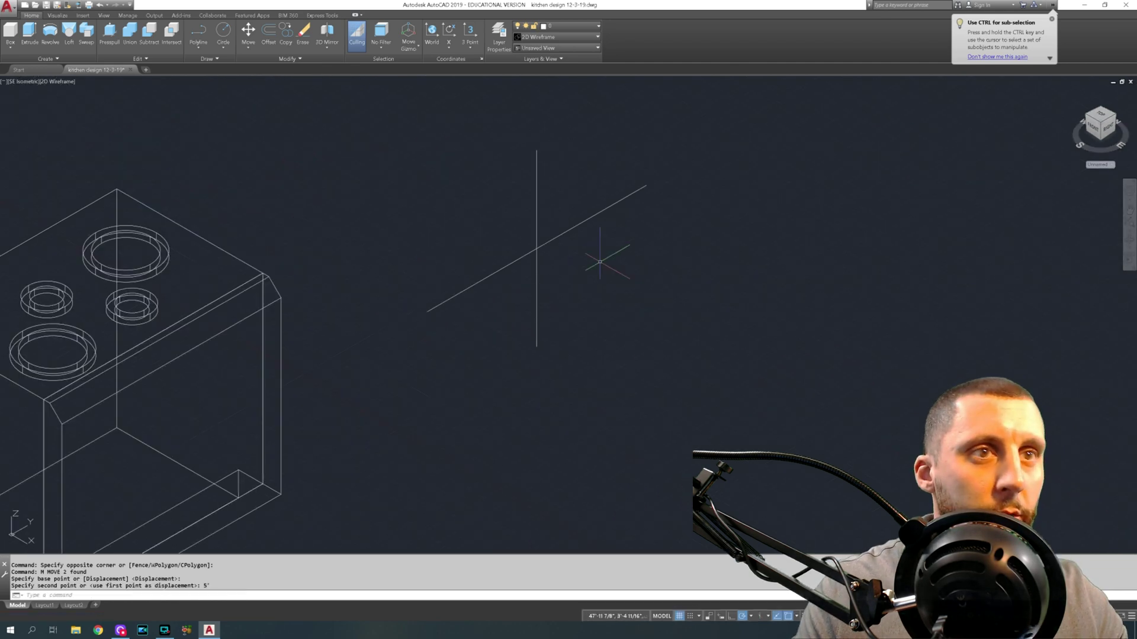
Step: Offset the vertical center line 14 inches to each side
click(268, 33)
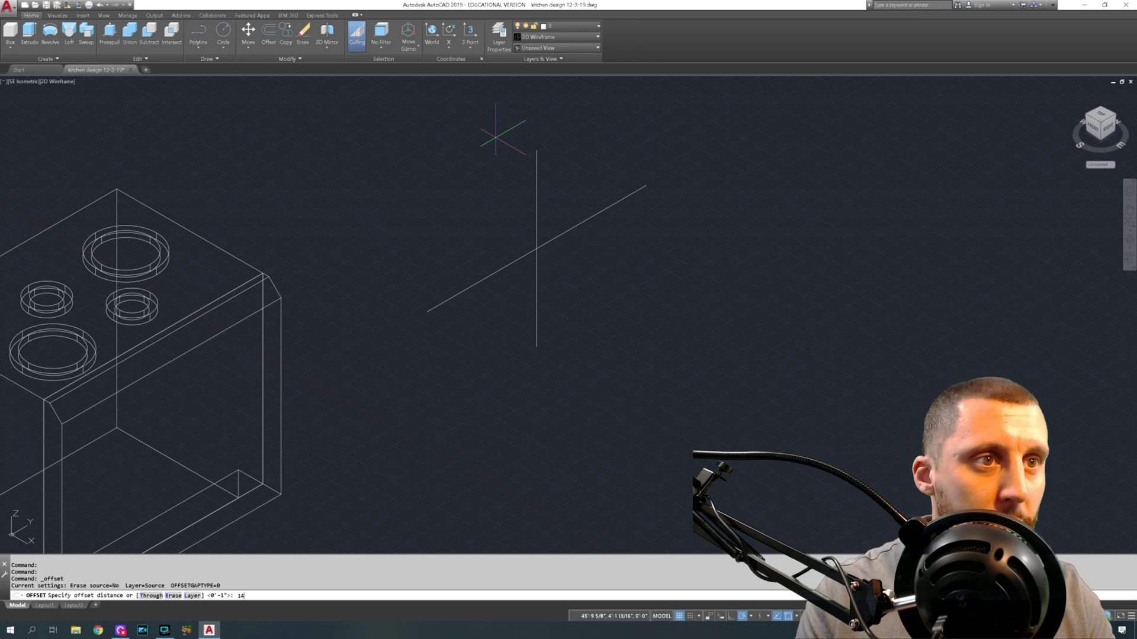
text(14)
key(Return)
click(536, 210)
click(516, 225)
click(537, 210)
click(566, 185)
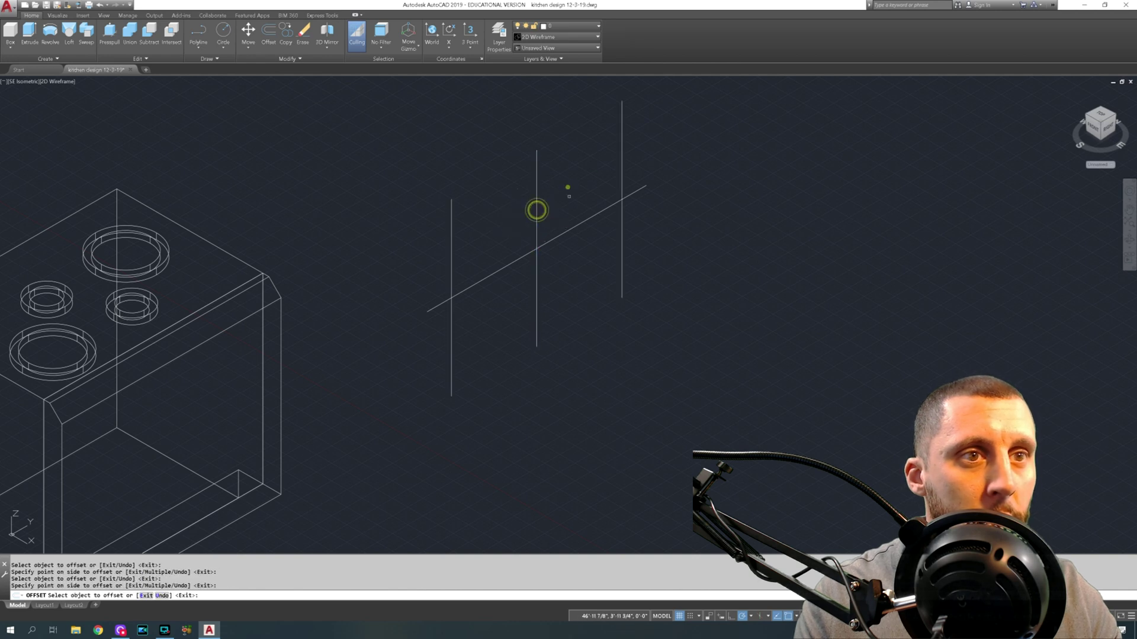
scroll(569, 185, down, 3)
middle_drag(568, 185, 802, 254)
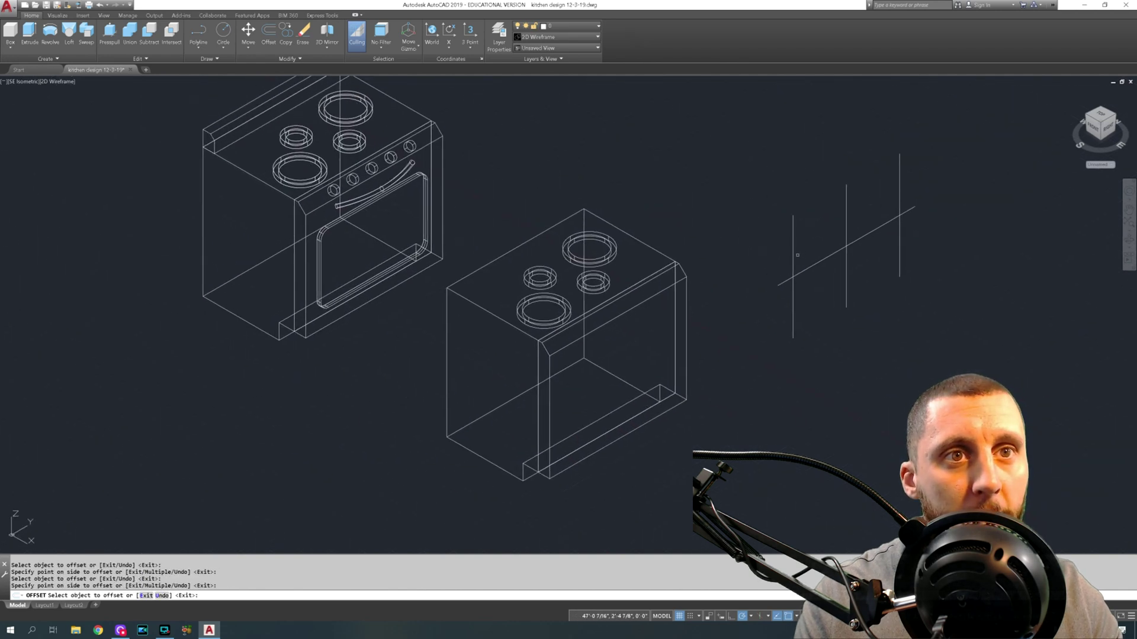
middle_drag(778, 271, 648, 263)
scroll(681, 261, up, 5)
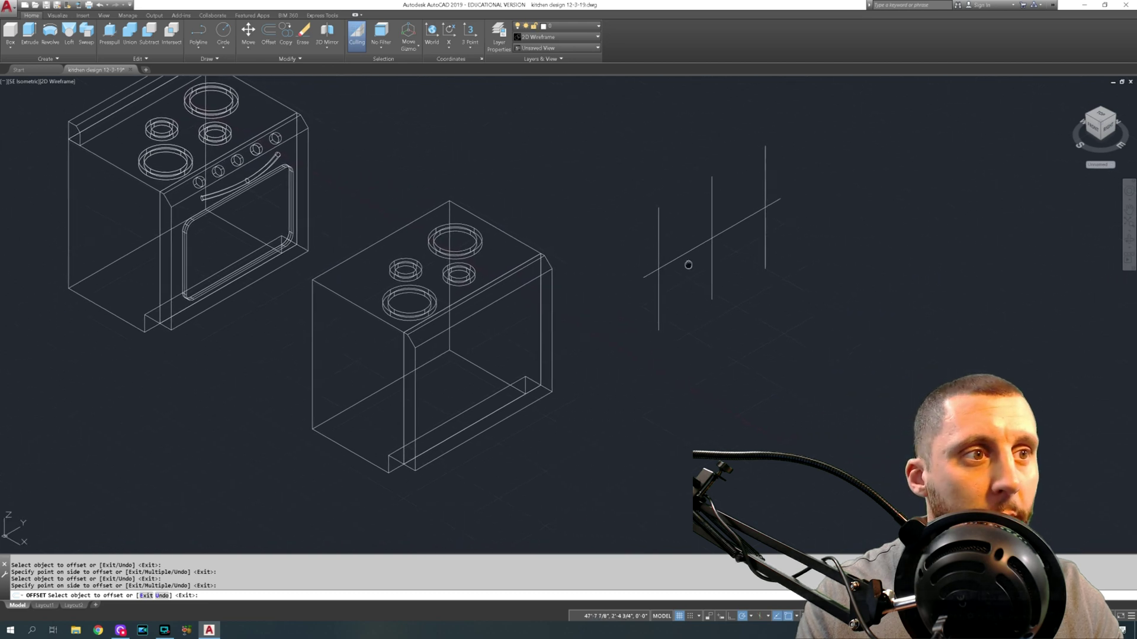
scroll(636, 256, down, 2)
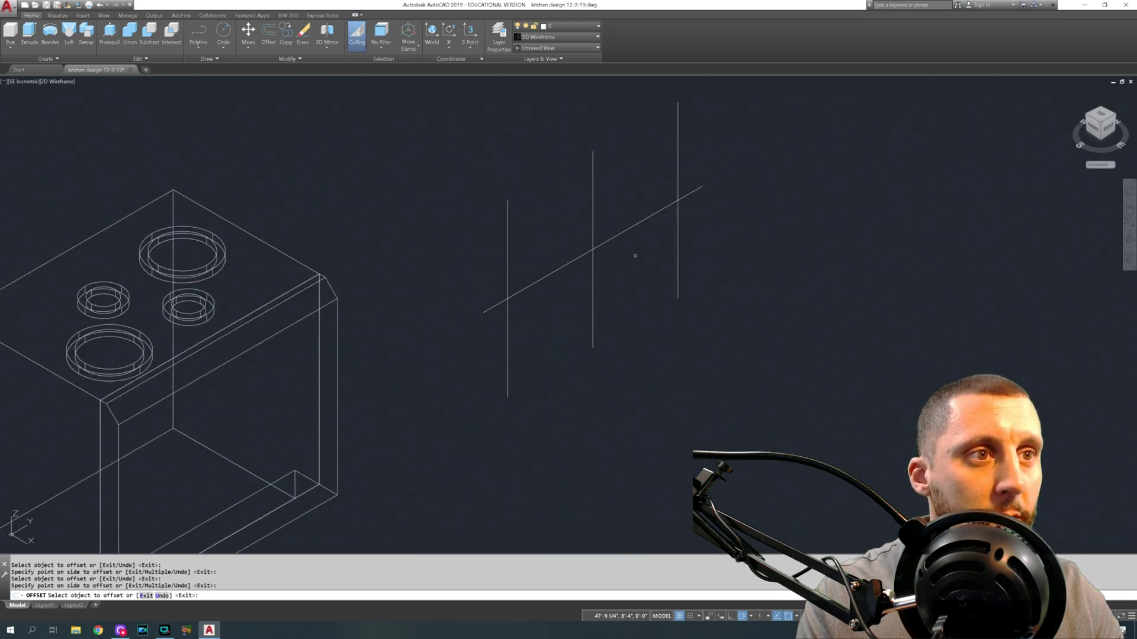
key(Escape)
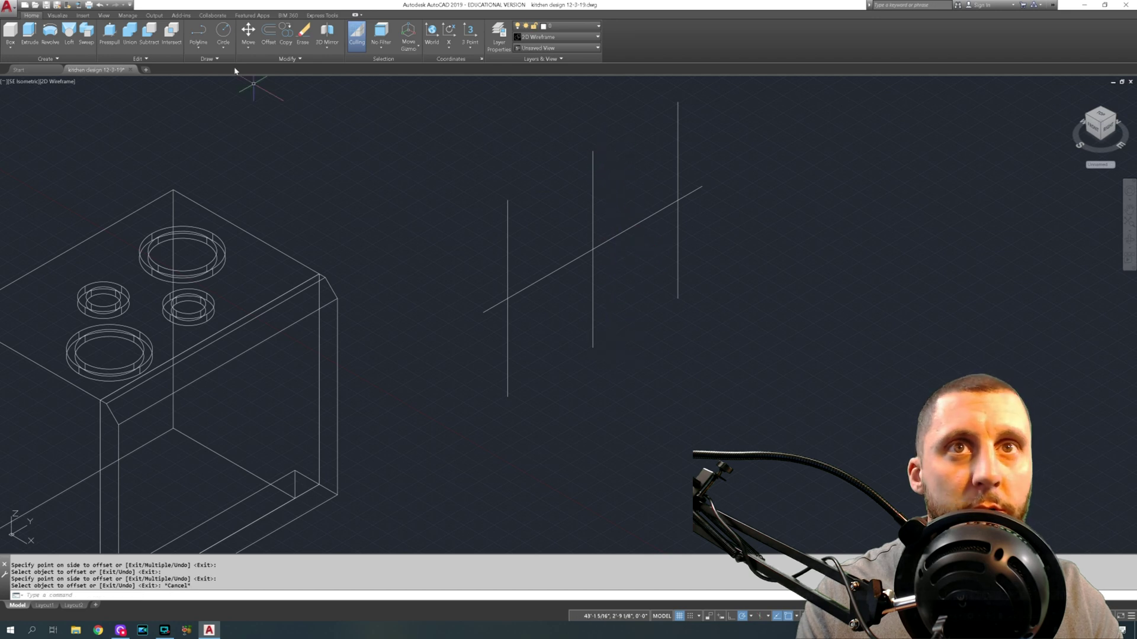
Step: Draw polylines joining the lower ends and the upper ends of the two outer vertical lines to close the rectangle
click(199, 32)
click(508, 396)
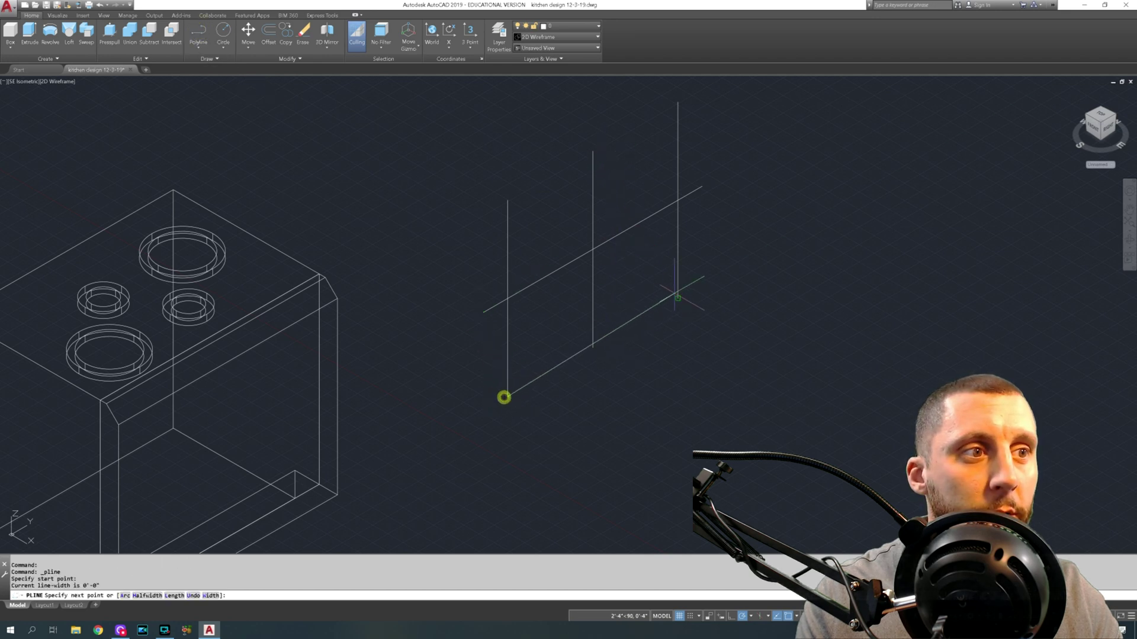
click(678, 298)
key(Escape)
key(Return)
click(505, 203)
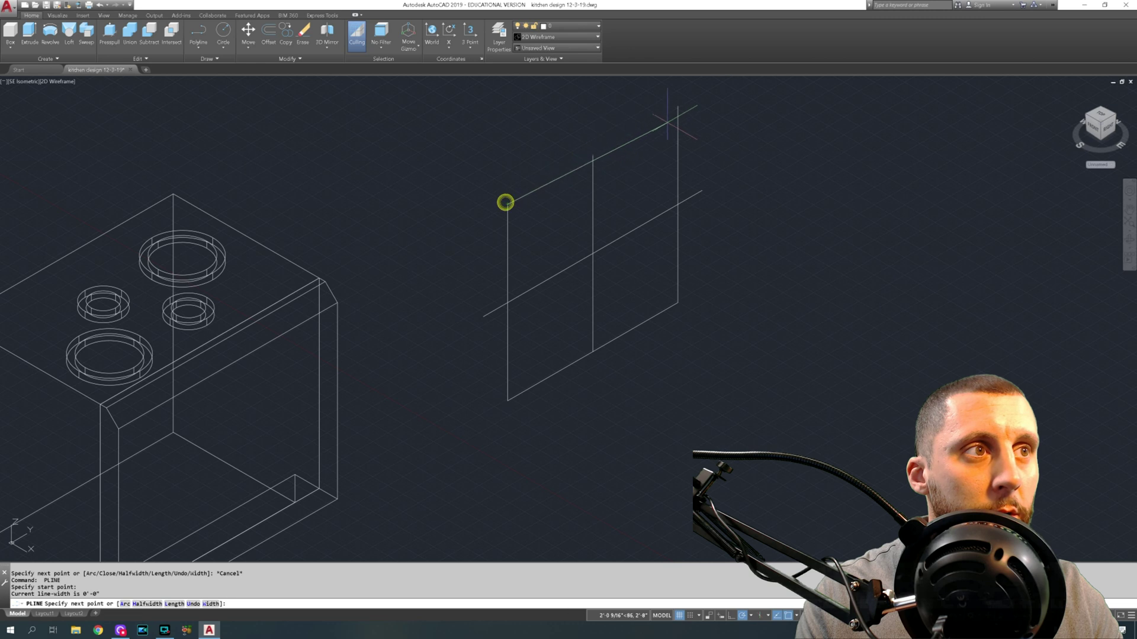
click(678, 107)
key(Return)
click(267, 38)
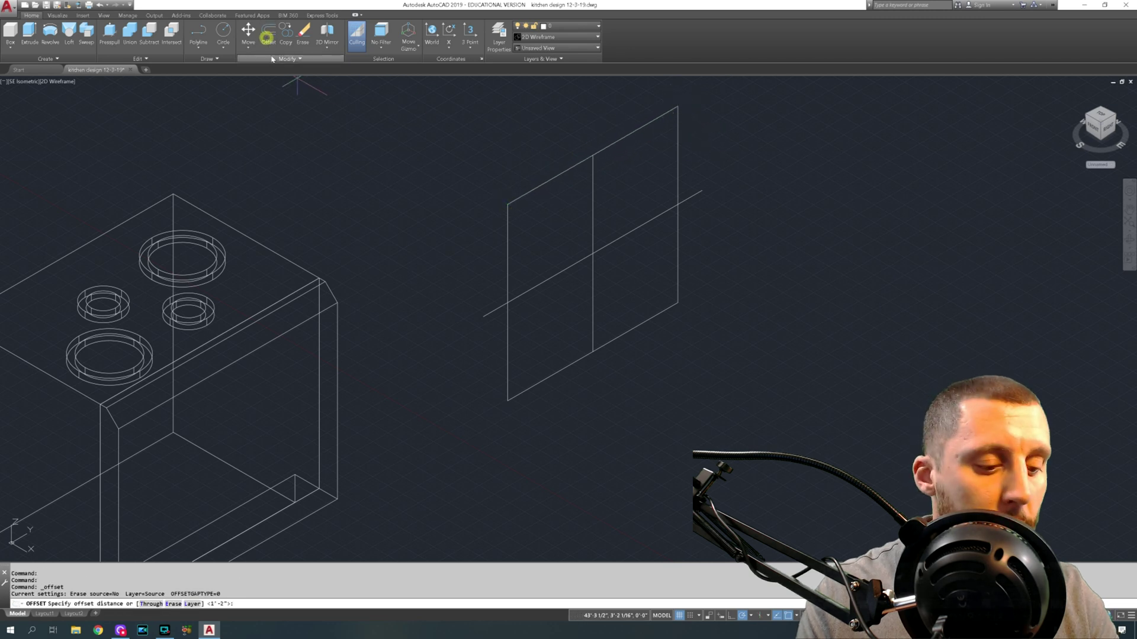
text(8)
key(Return)
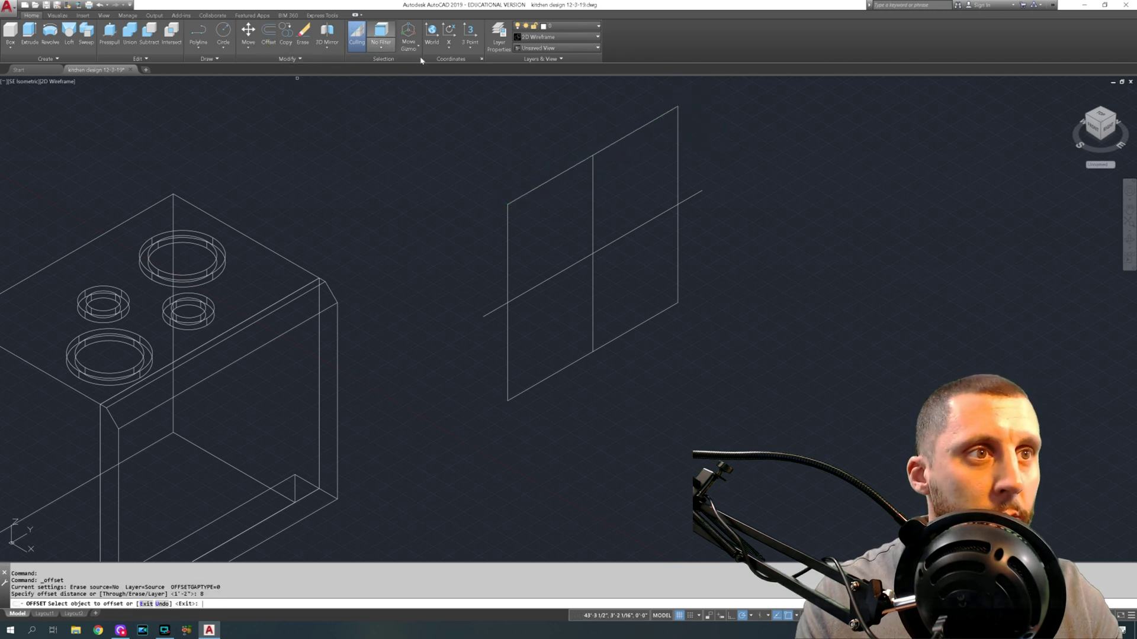
click(557, 175)
key(Escape)
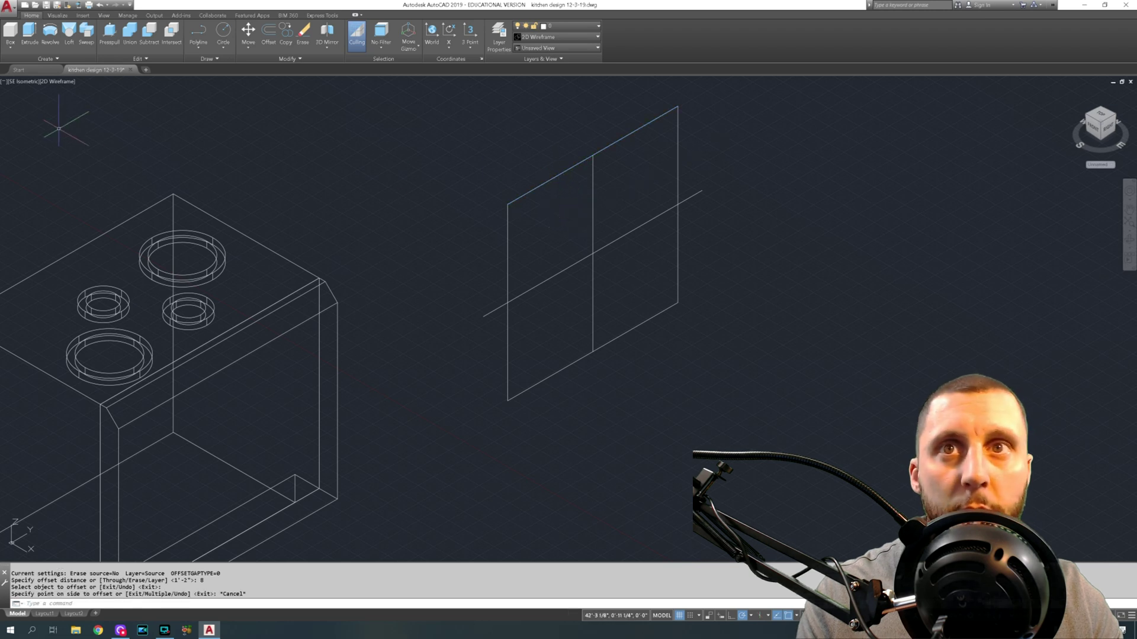
Step: Switch to the Right view and orbit it to show the rectangle of construction lines at an angle
click(27, 81)
click(48, 129)
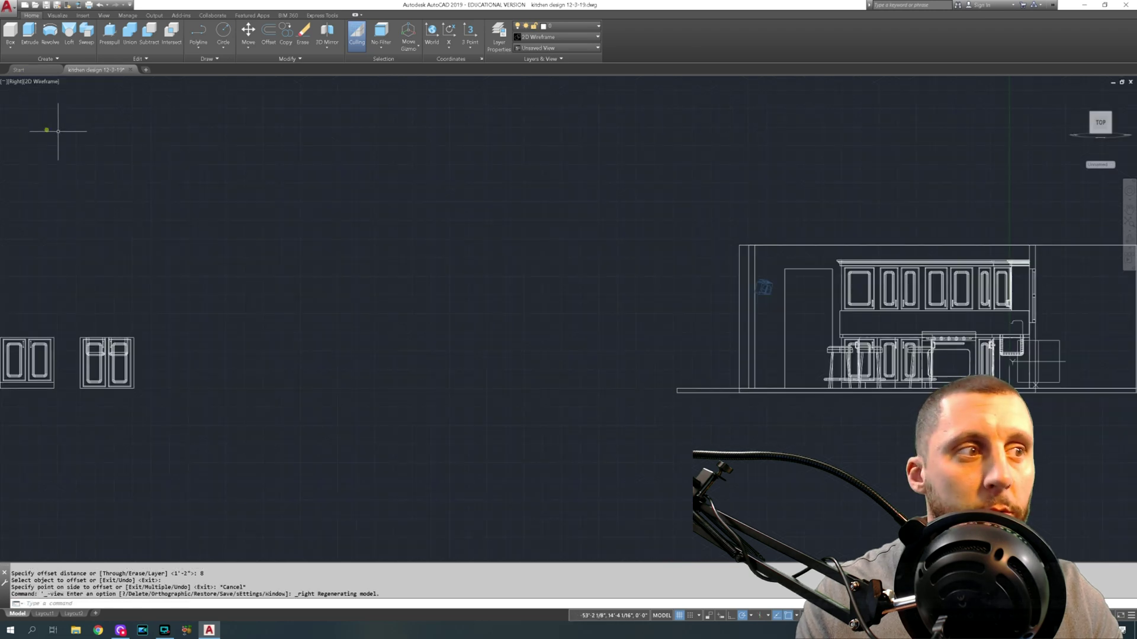
scroll(537, 235, down, 4)
shift+middle_drag(616, 320, 662, 350)
scroll(673, 309, up, 10)
middle_drag(673, 310, 539, 251)
Step: Try to offset the rectangle's top line 8 inches downward, and erase the misplaced copy
click(198, 32)
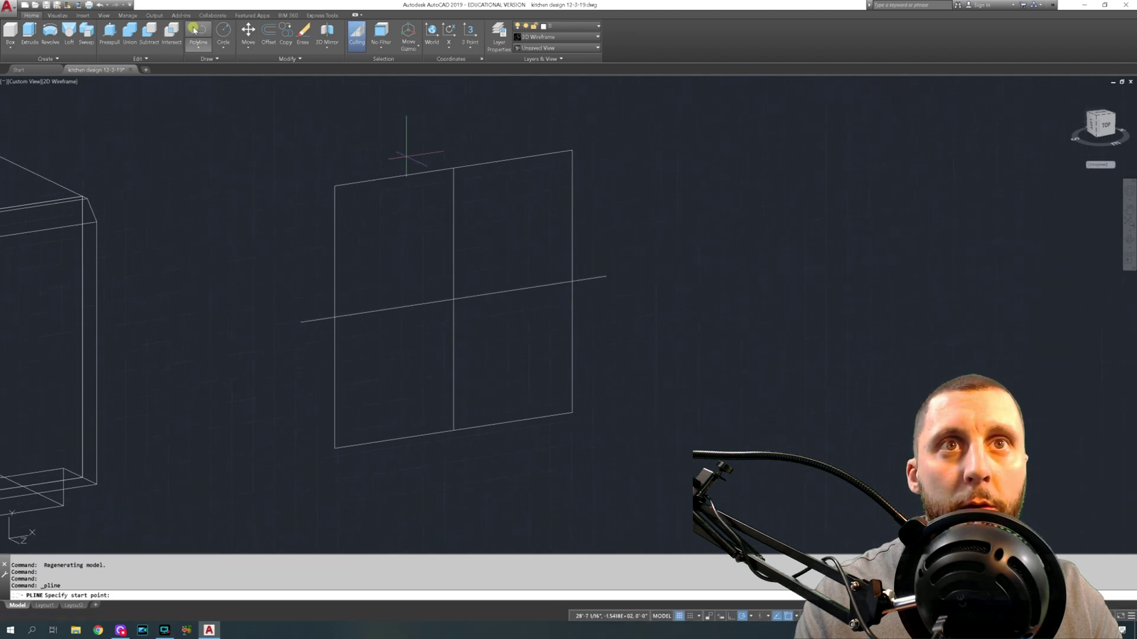
click(269, 34)
text(8)
key(Return)
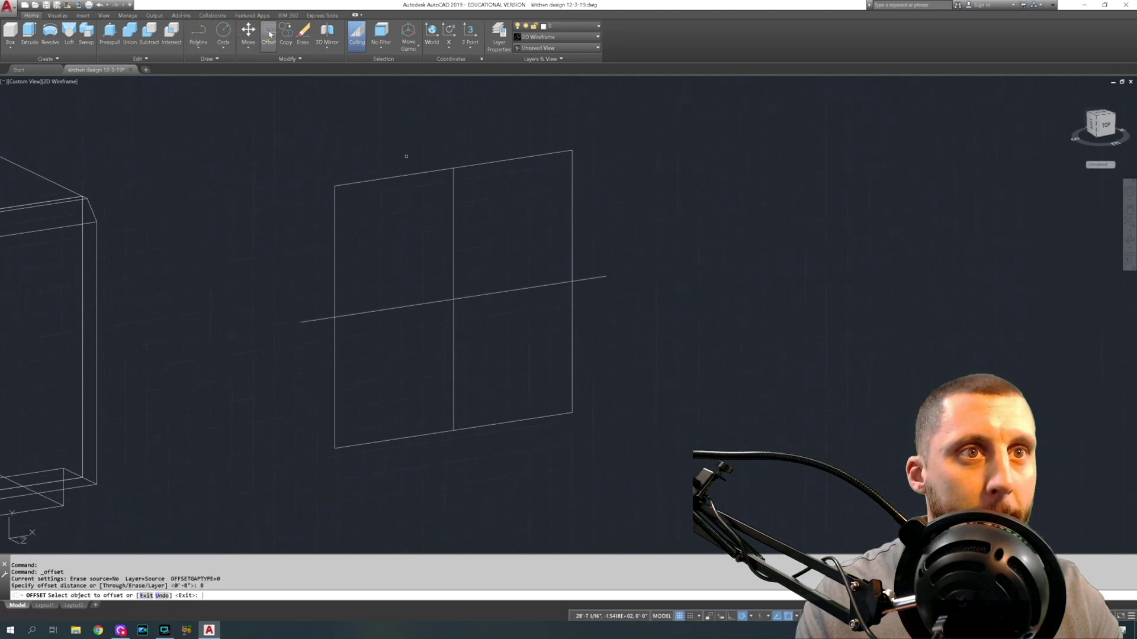
click(426, 172)
click(432, 220)
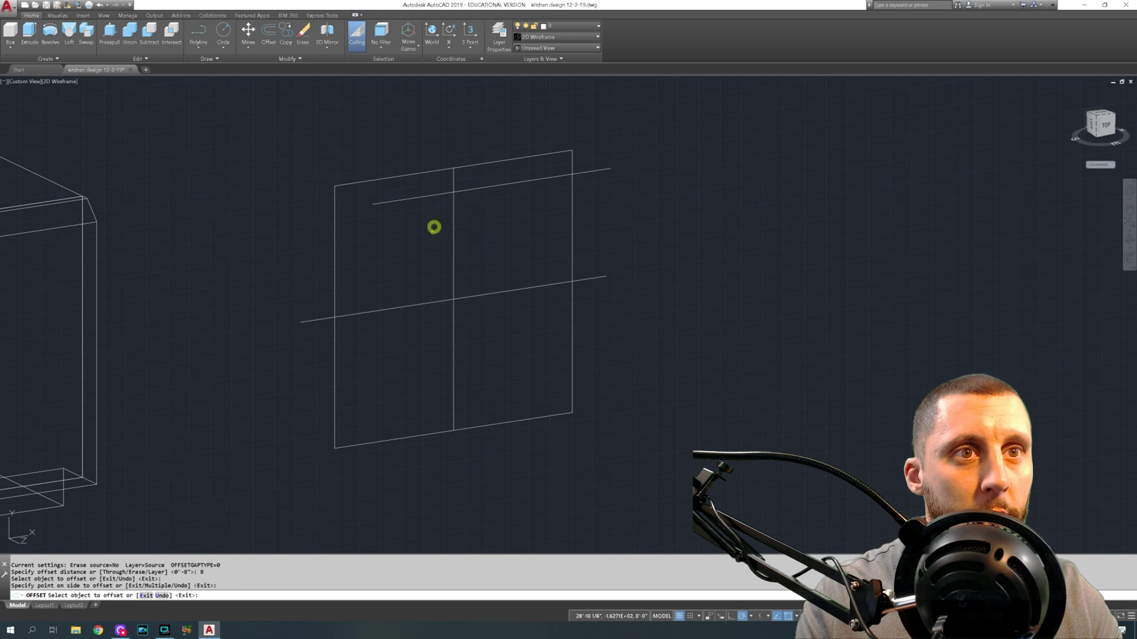
key(Escape)
mouse_move(414, 203)
shift+middle_down()
mouse_move(416, 234)
mouse_move(432, 235)
shift+middle_up()
drag(433, 235, 388, 129)
key(Delete)
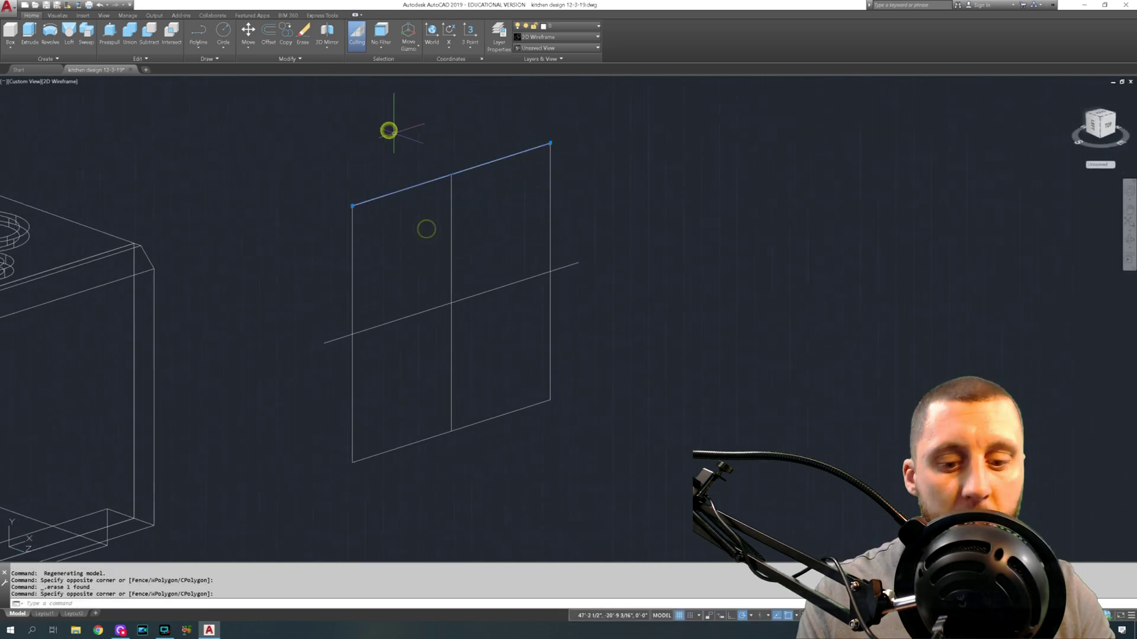
Step: Copy the rectangle's top line 8 inches straight down from its left endpoint
text(Fop)
key(BackSpace)
key(BackSpace)
key(BackSpace)
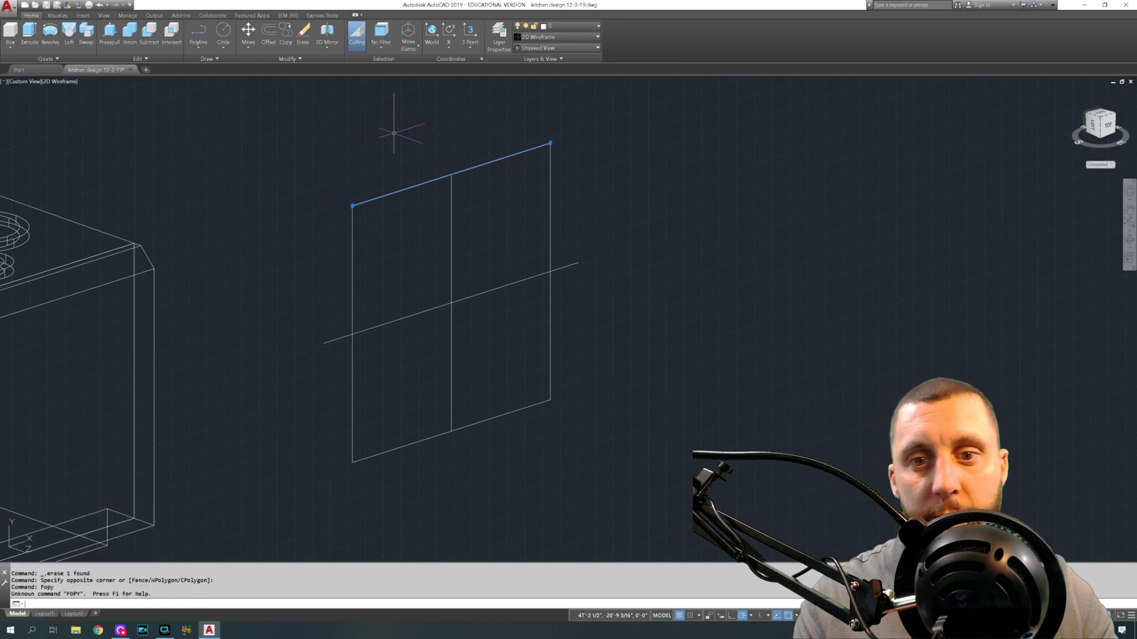
text(c)
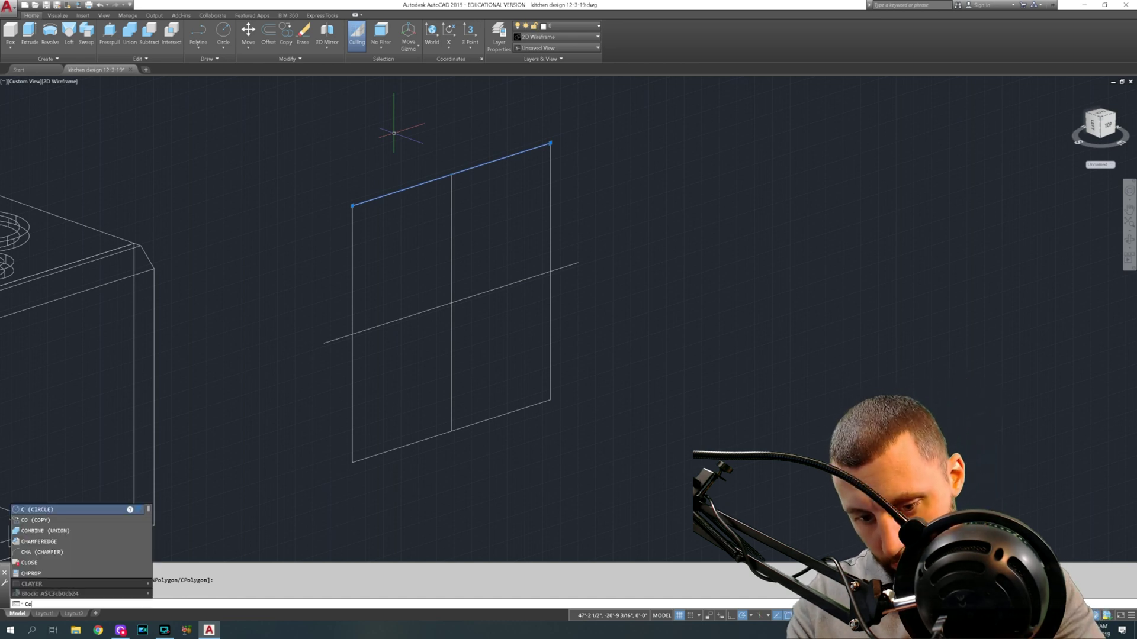
text(opy)
key(Return)
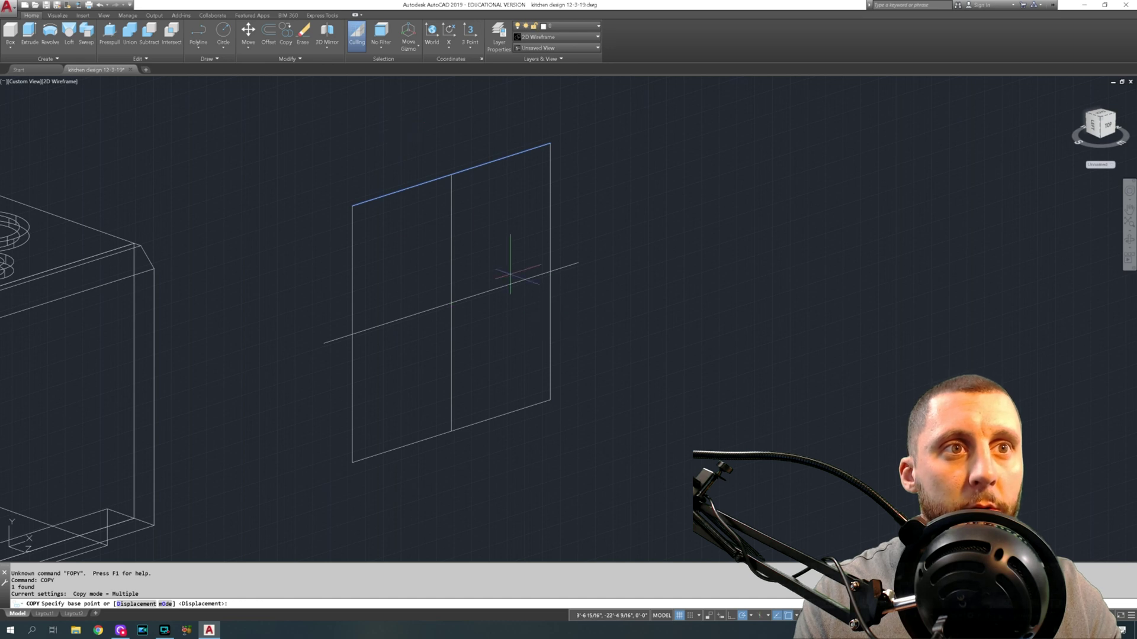
click(353, 206)
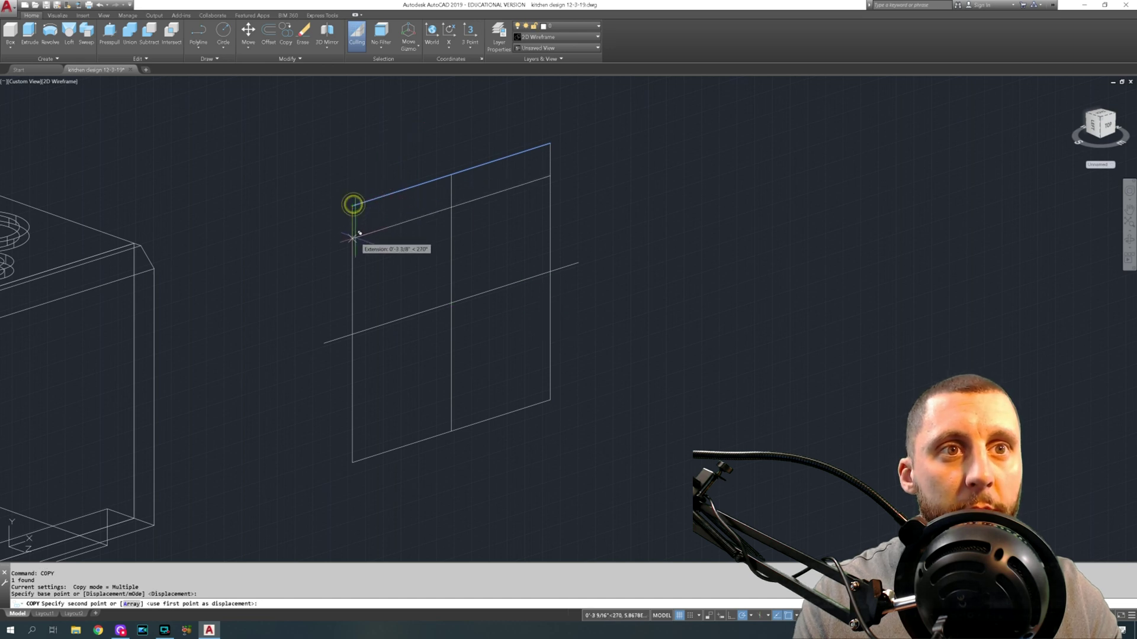
text(8)
key(Return)
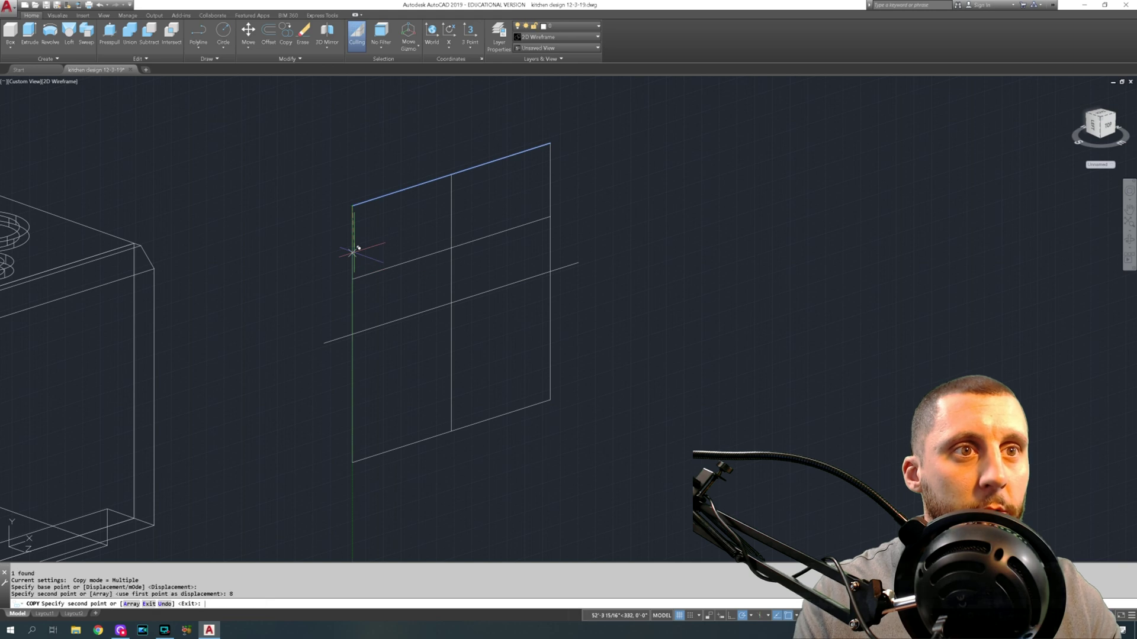
key(Escape)
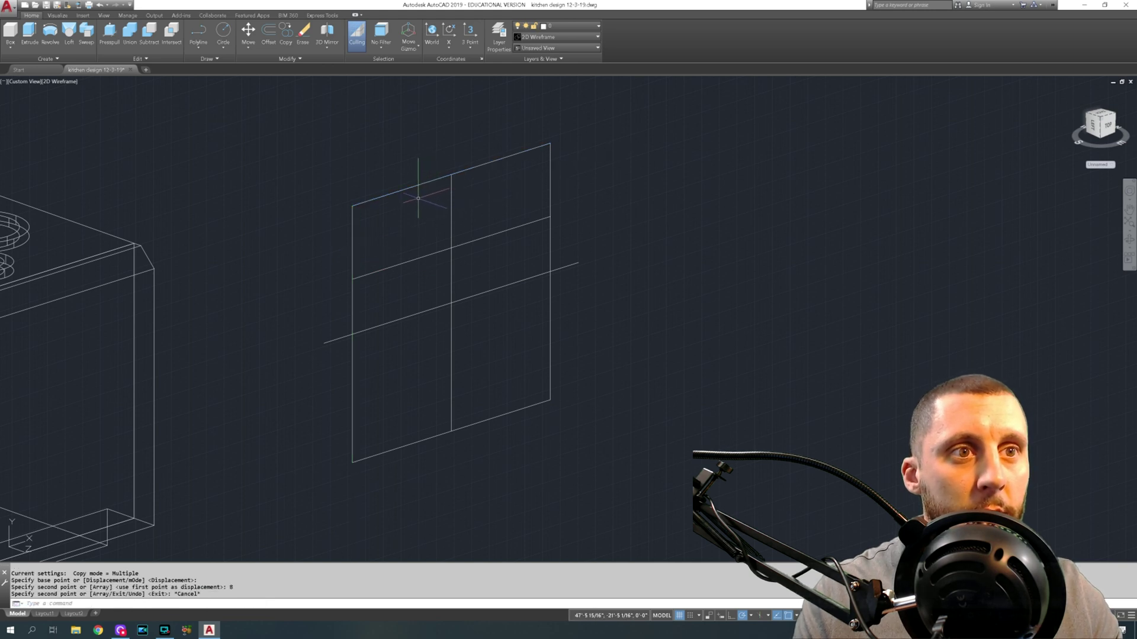
middle_drag(419, 199, 414, 167)
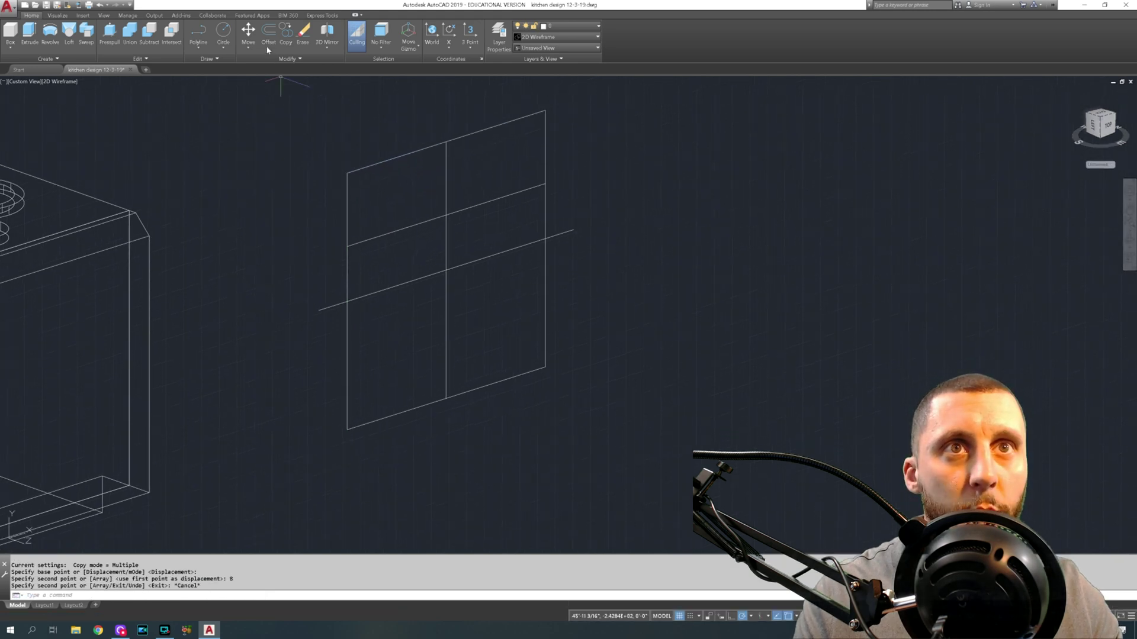
click(267, 34)
text(4)
key(Return)
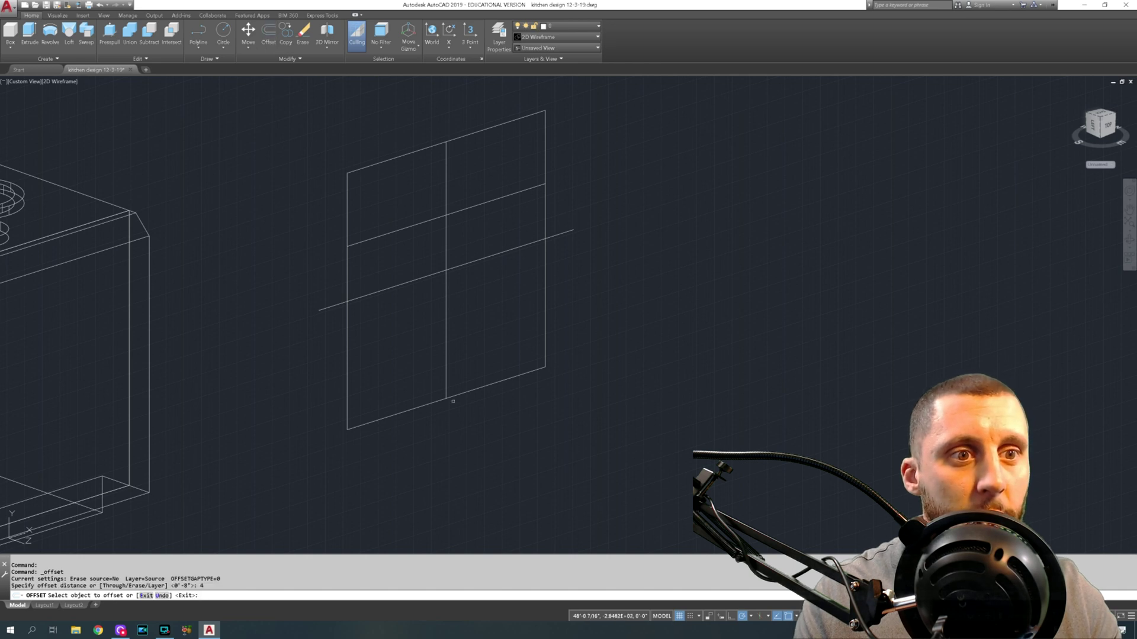
click(427, 401)
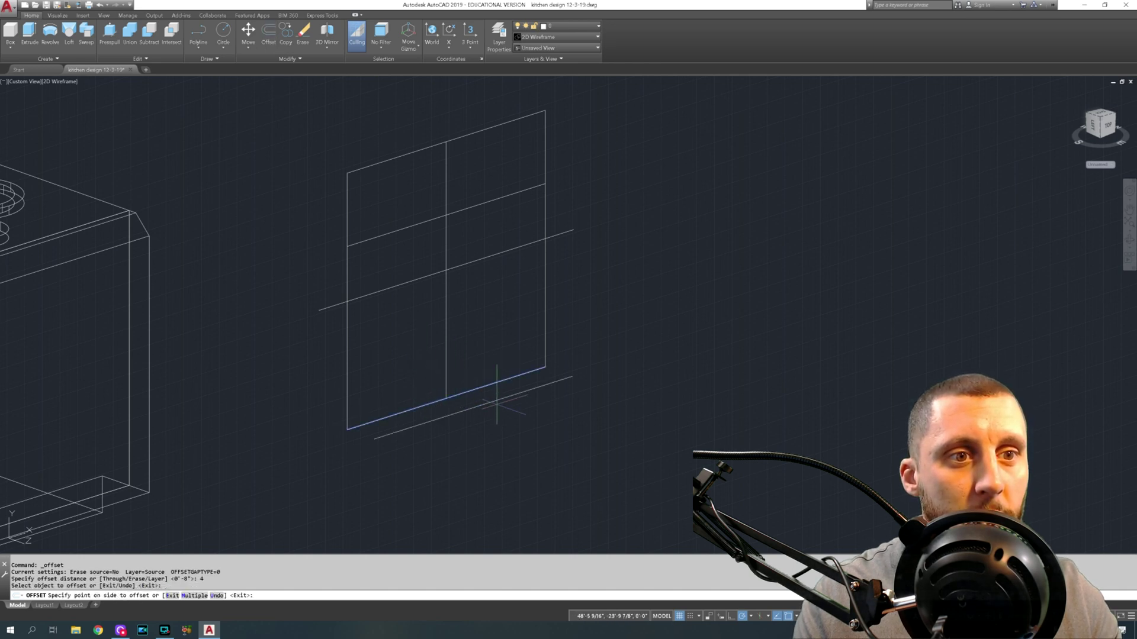
key(Escape)
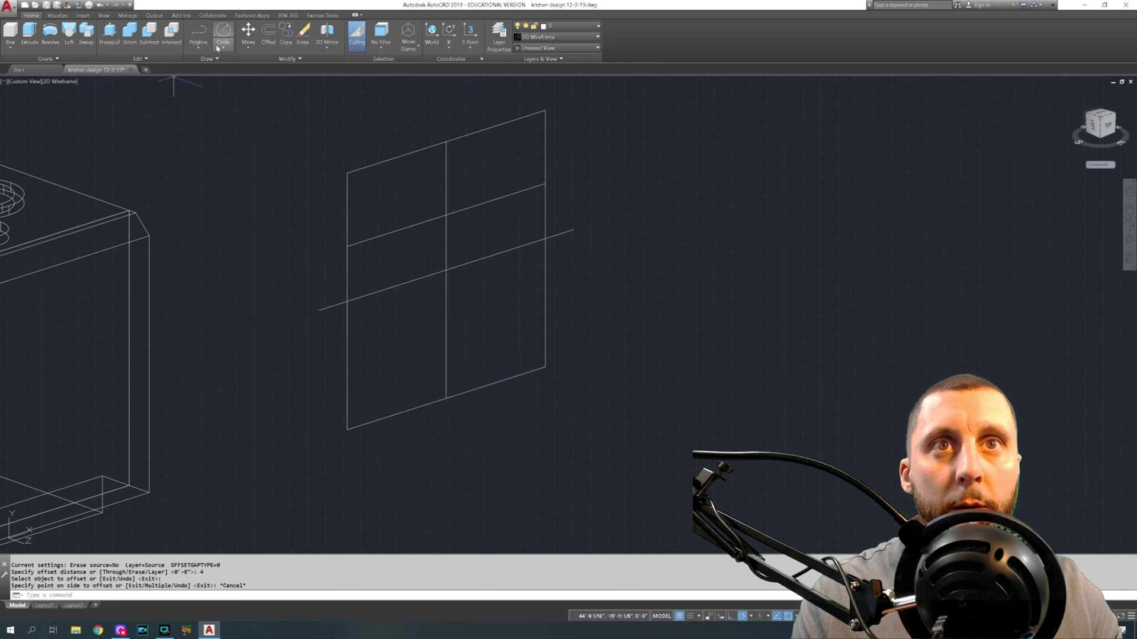
Step: Copy the rectangle's bottom line 4 inches straight up from its left endpoint
click(286, 33)
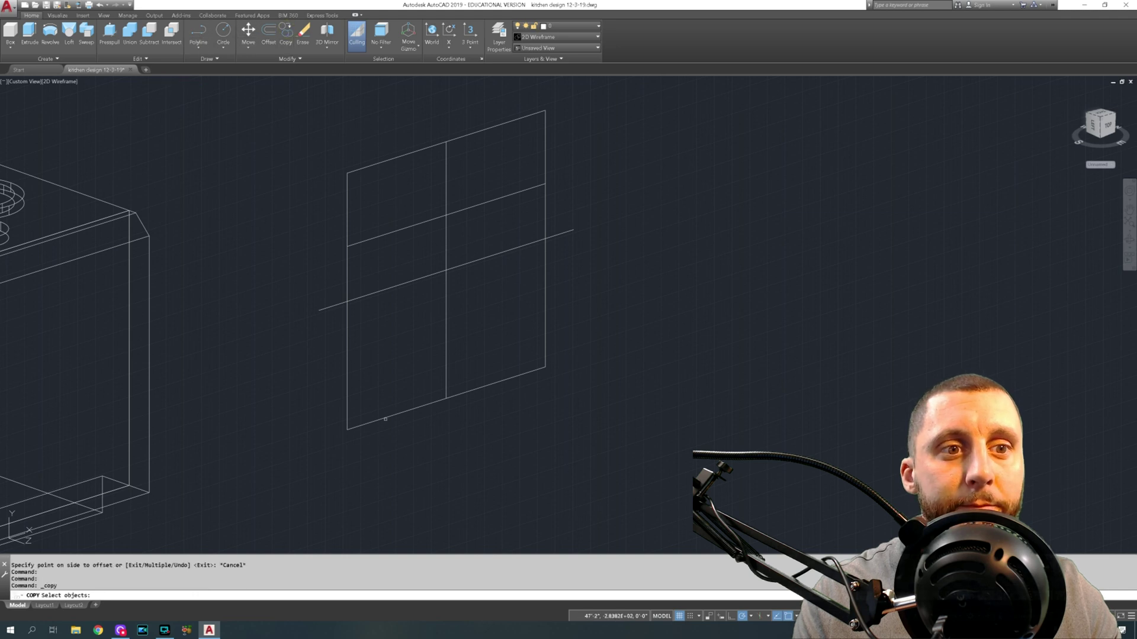
click(380, 420)
key(Return)
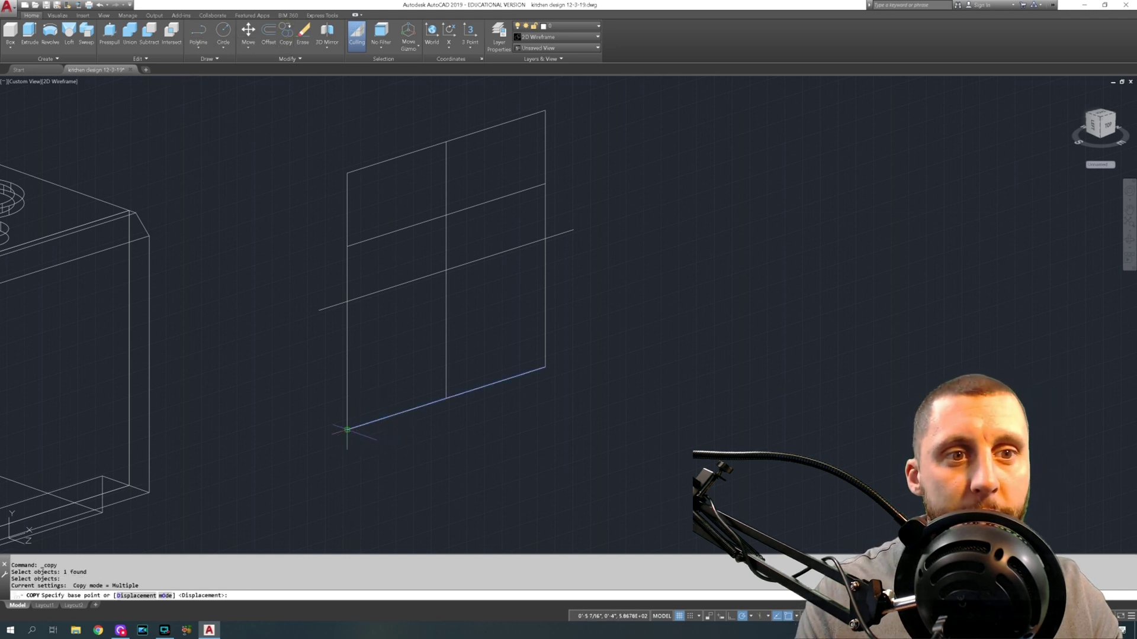
click(347, 430)
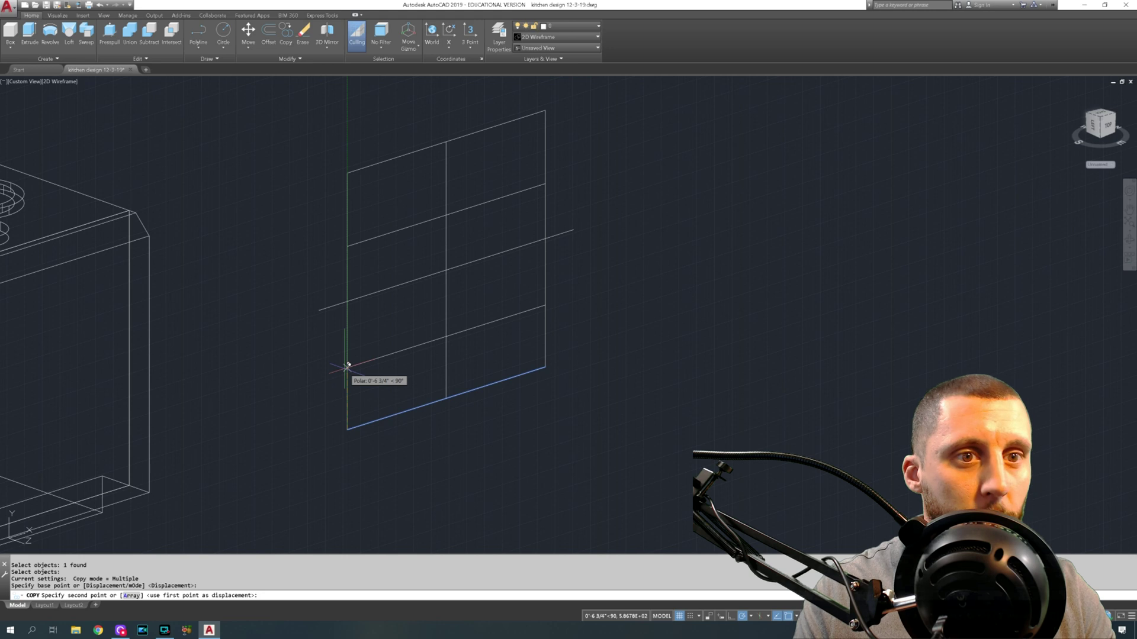
text(4)
key(Return)
key(Escape)
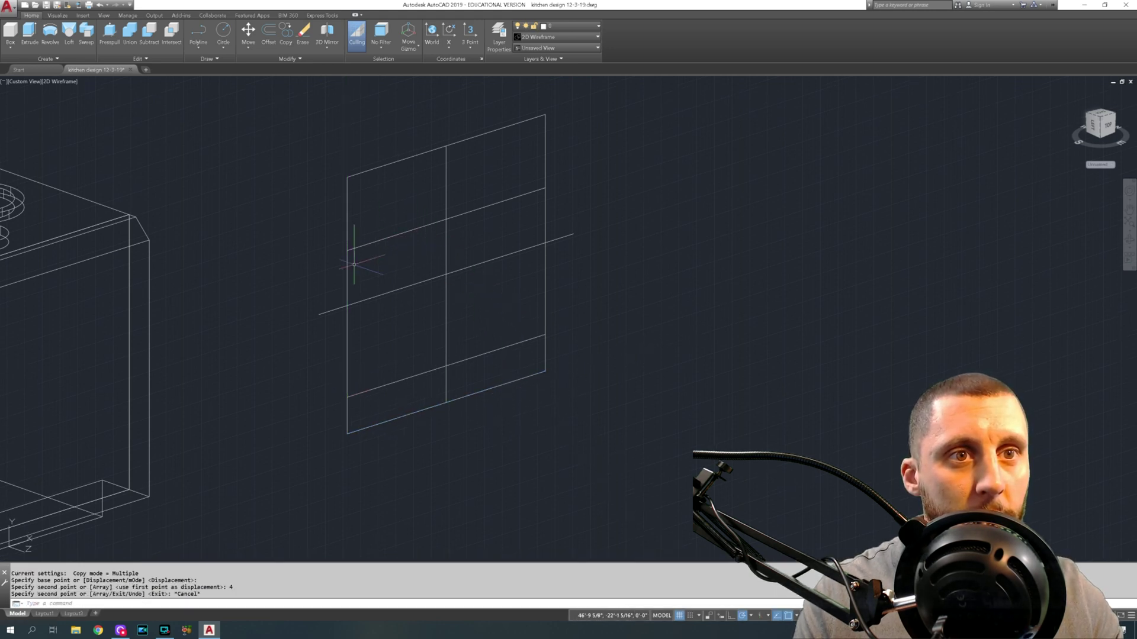
Step: Erase the middle horizontal line, the centre vertical line, and the rectangle's original top and bottom lines
click(334, 302)
click(314, 337)
click(464, 240)
click(440, 252)
key(Delete)
click(424, 183)
click(403, 134)
key(Delete)
click(468, 388)
click(444, 418)
key(Delete)
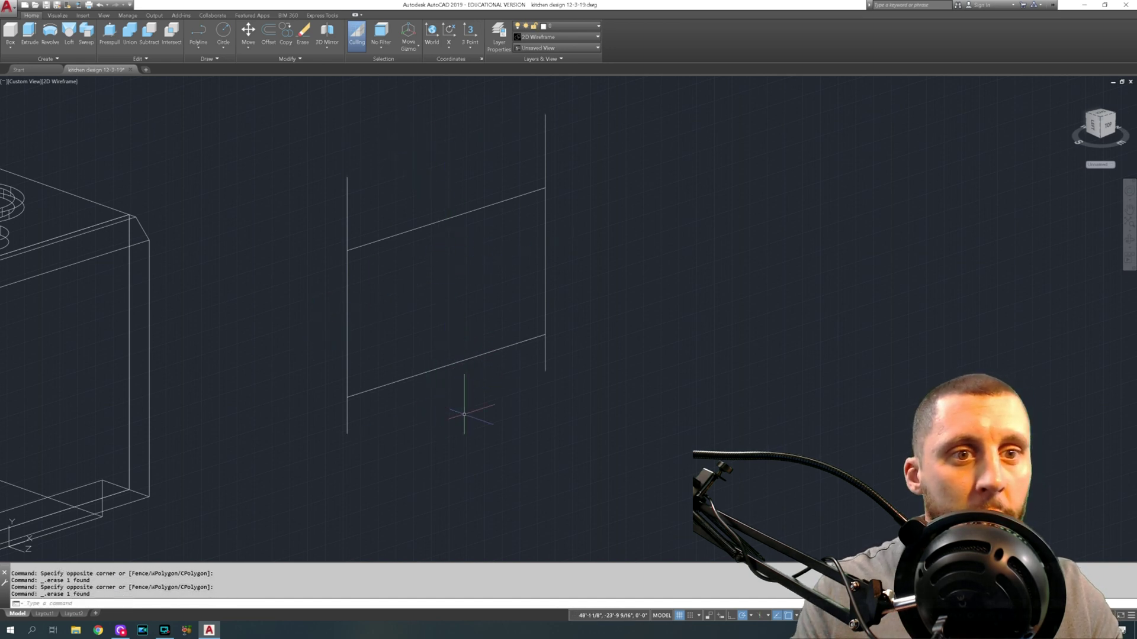
Step: Try to trim the right vertical line's end below the lower horizontal line
click(538, 350)
click(536, 379)
key(Escape)
text(t)
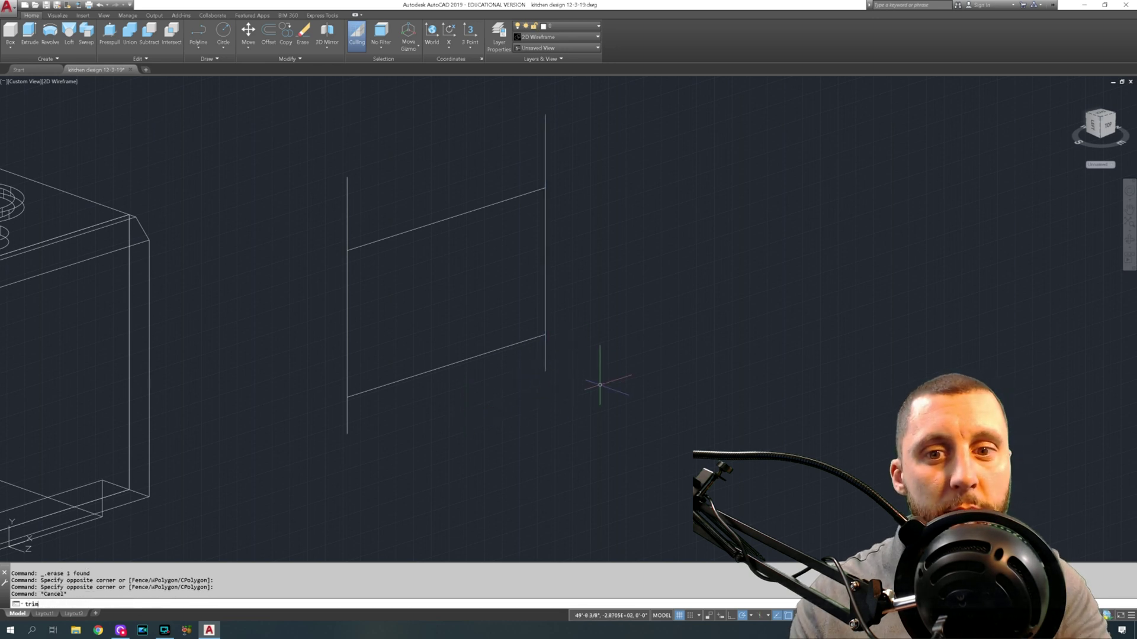
text(rim)
key(Return)
click(556, 360)
click(530, 386)
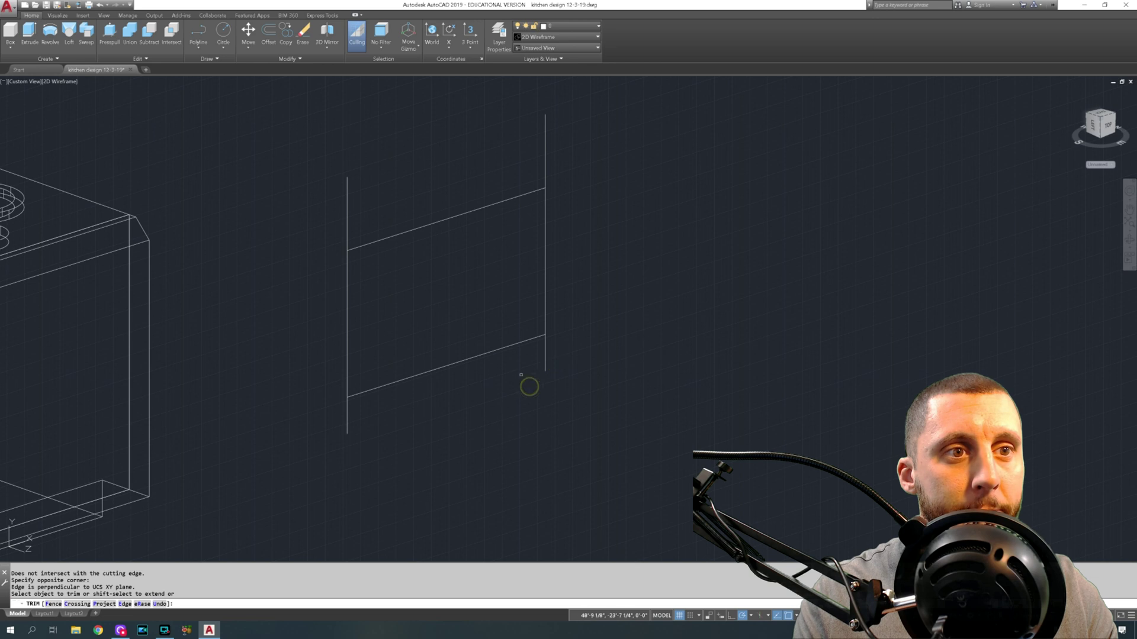
key(Escape)
Step: Switch to the Right view and orbit it slightly to show the four remaining window lines beside the stoves
click(33, 81)
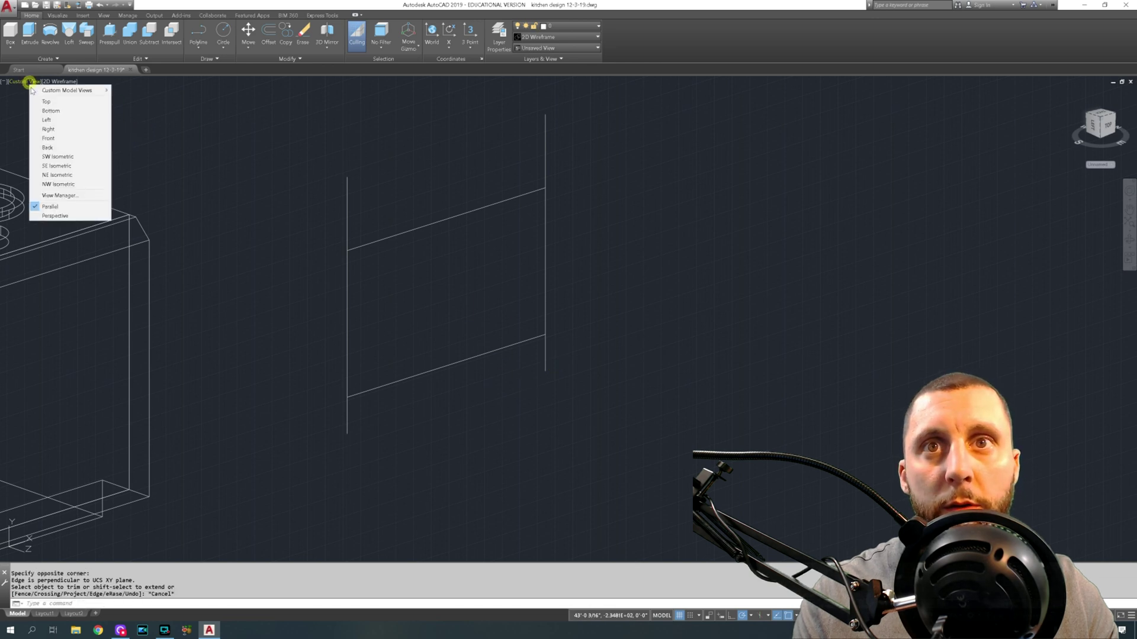
click(50, 129)
scroll(446, 251, down, 3)
shift+middle_drag(446, 251, 469, 343)
scroll(516, 356, up, 5)
scroll(517, 356, up, 2)
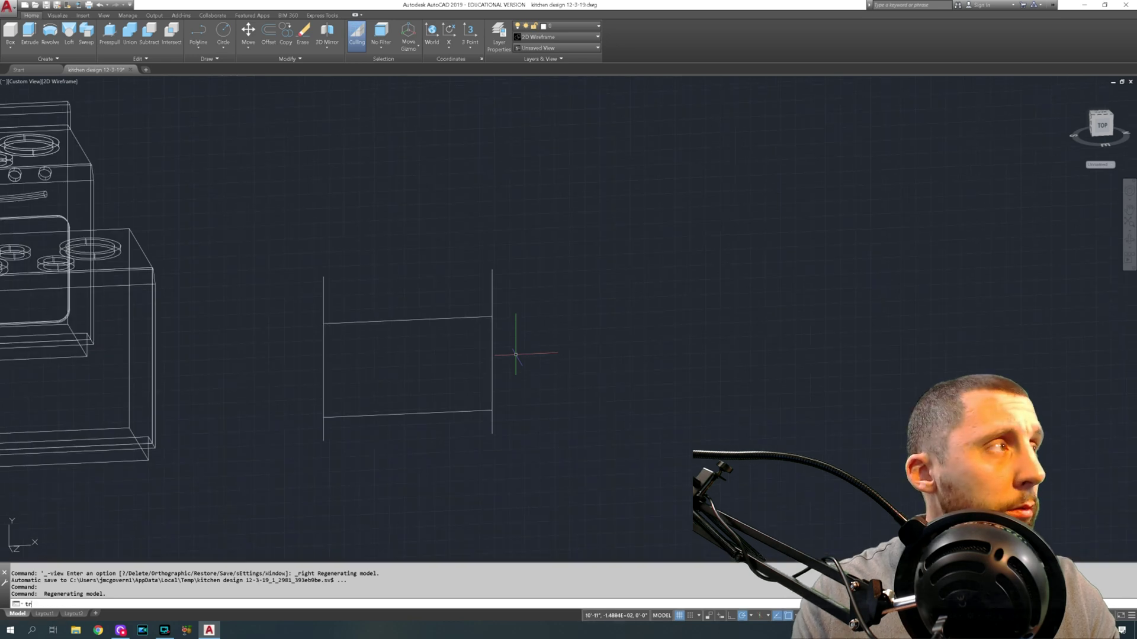
Step: Try to trim the left vertical line's end above the upper horizontal line
text(tr)
key(Return)
key(Return)
click(394, 289)
click(295, 303)
key(Escape)
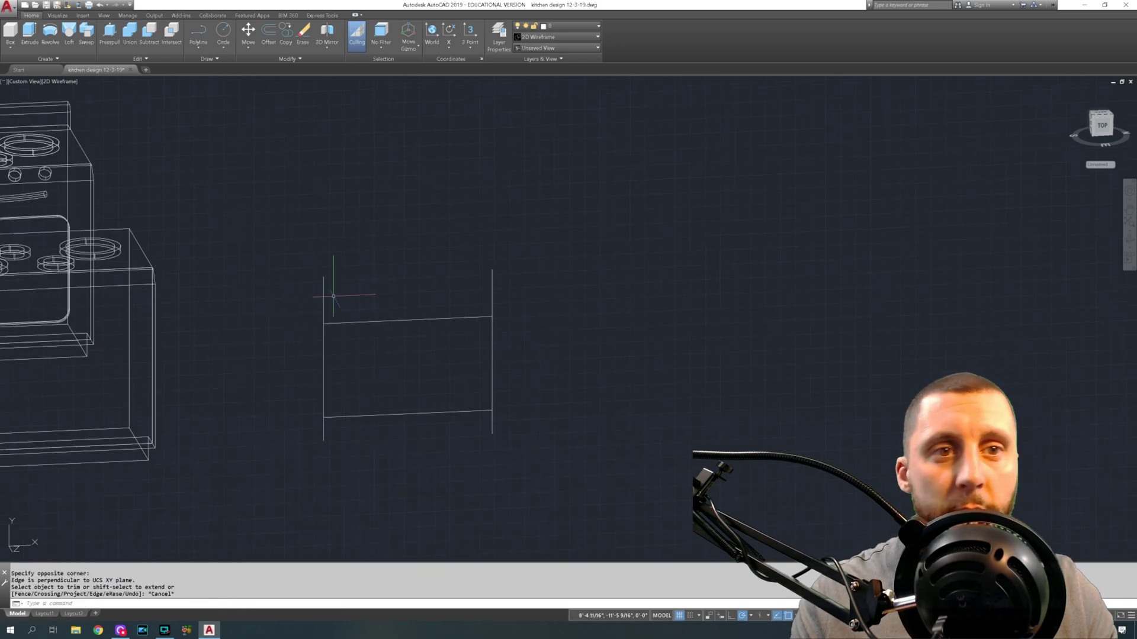
Step: Try to fillet the left vertical and upper horizontal lines with a 3-inch radius
text(fill)
key(Return)
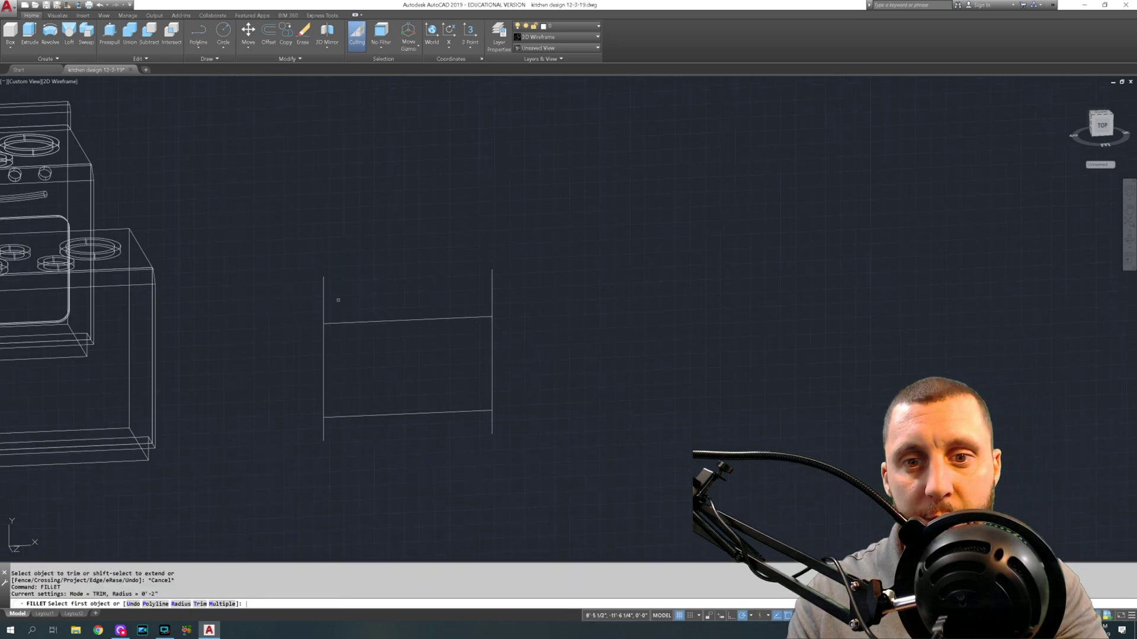
text(r)
key(Return)
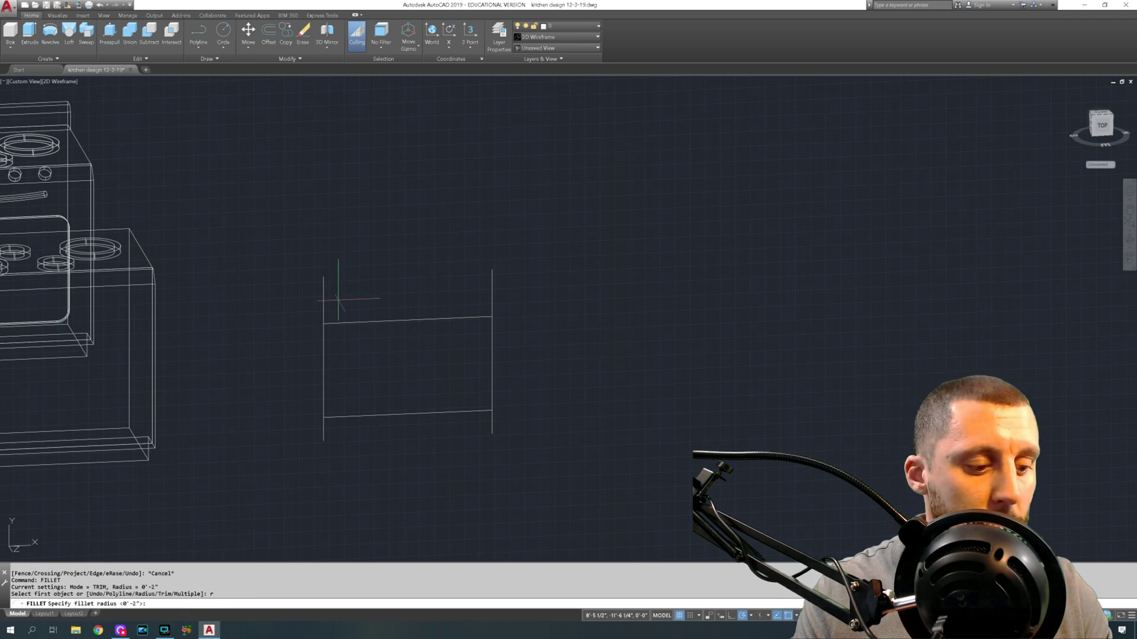
text(3)
key(Return)
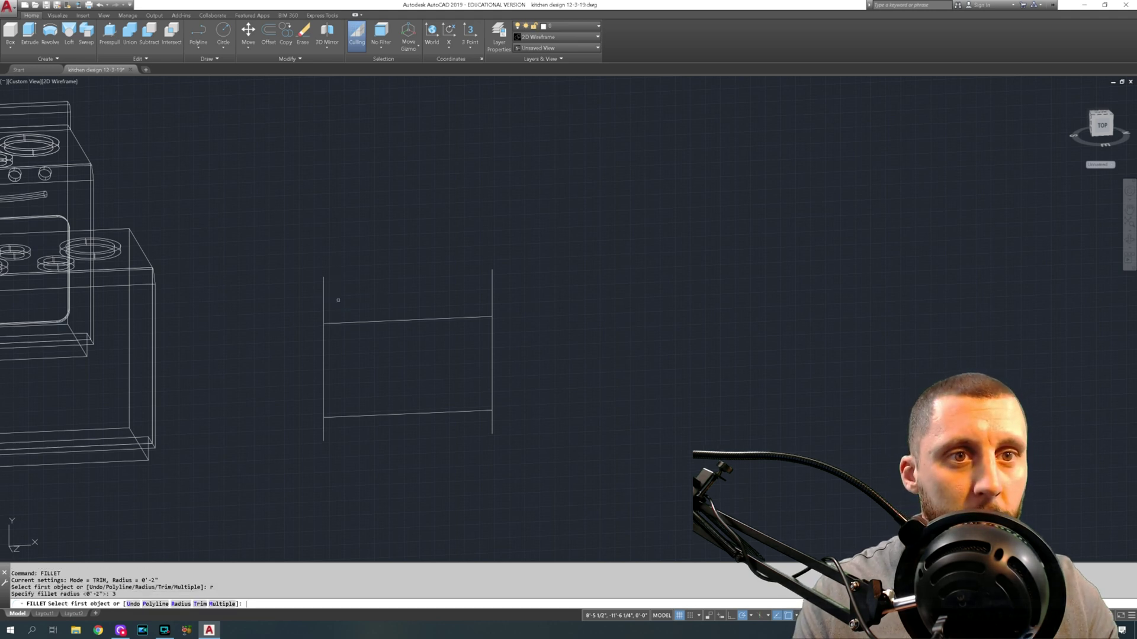
click(323, 341)
click(348, 323)
key(Escape)
click(358, 318)
click(362, 332)
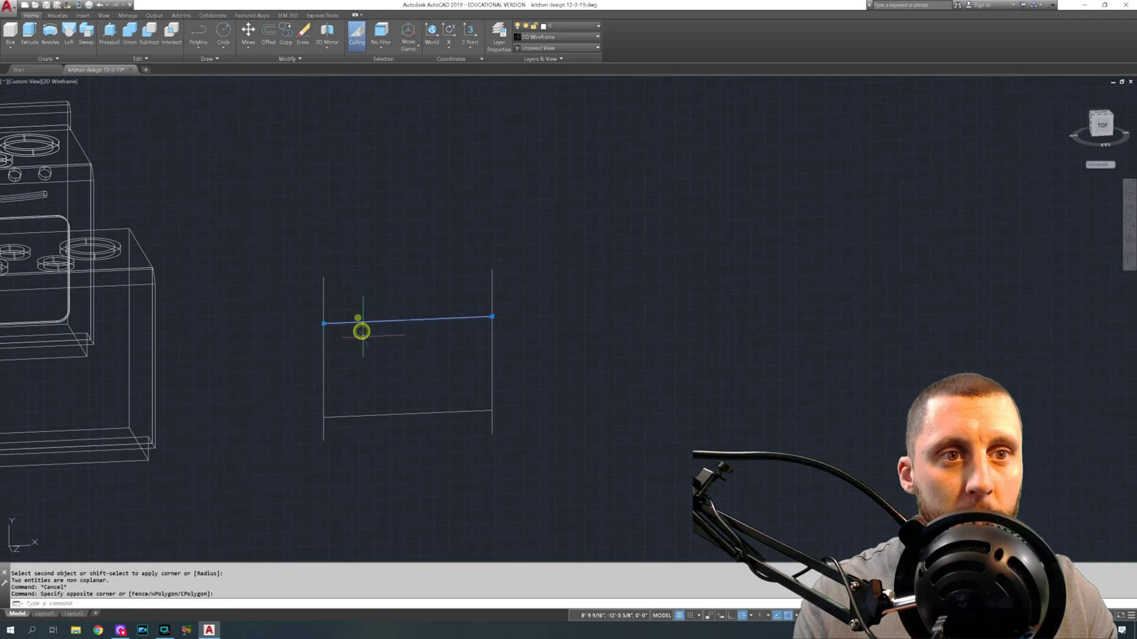
key(Escape)
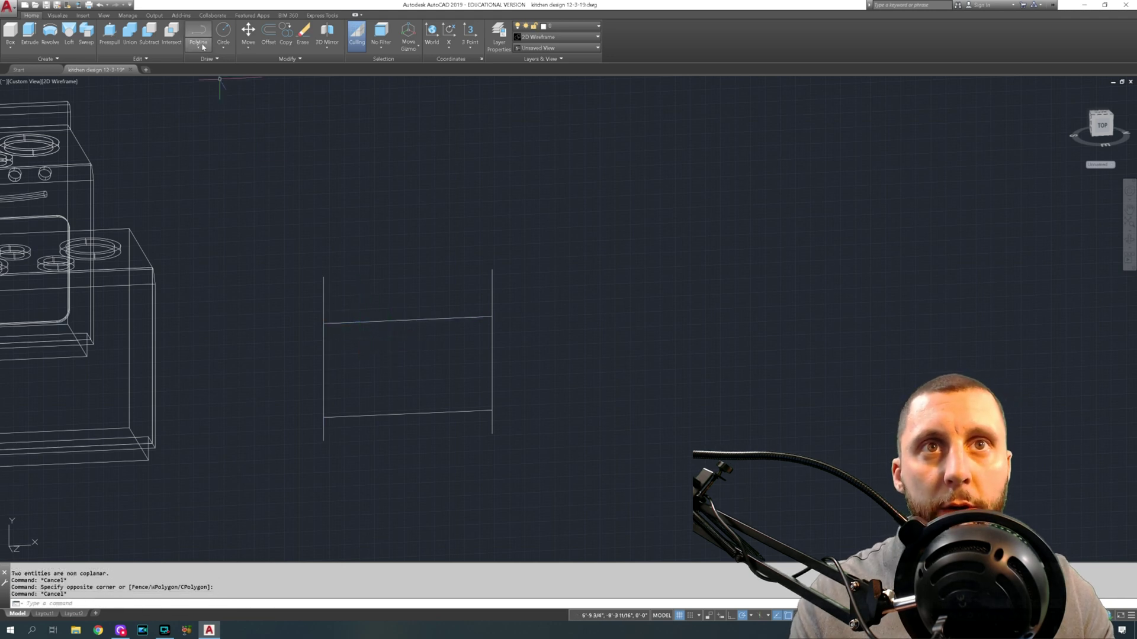
Step: Draw a rectangle over the window lines, from the upper-left intersection to the lower-right intersection
click(224, 47)
click(242, 82)
click(324, 324)
key(Escape)
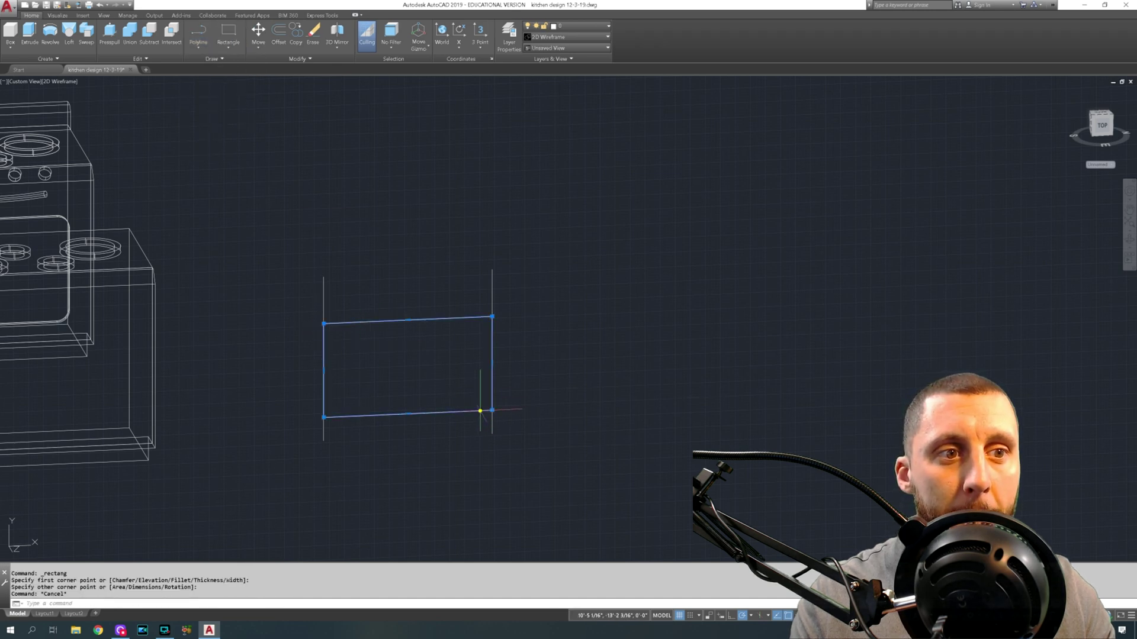
Step: Move the new rectangle 5 feet to the right, clear of the construction lines
click(480, 411)
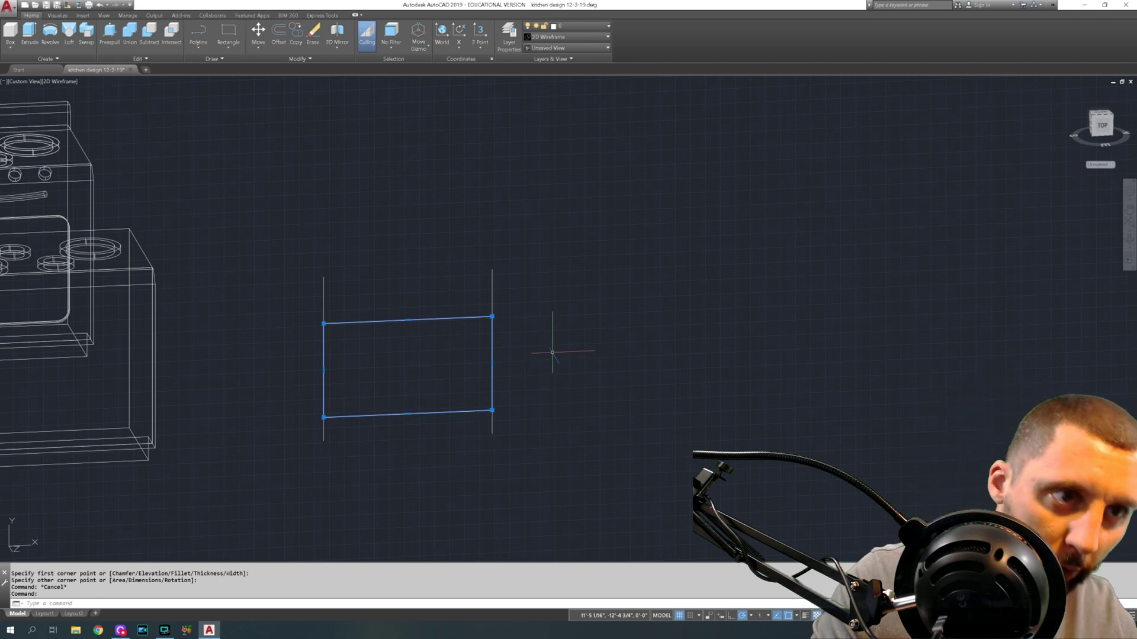
text(m)
key(Return)
click(545, 348)
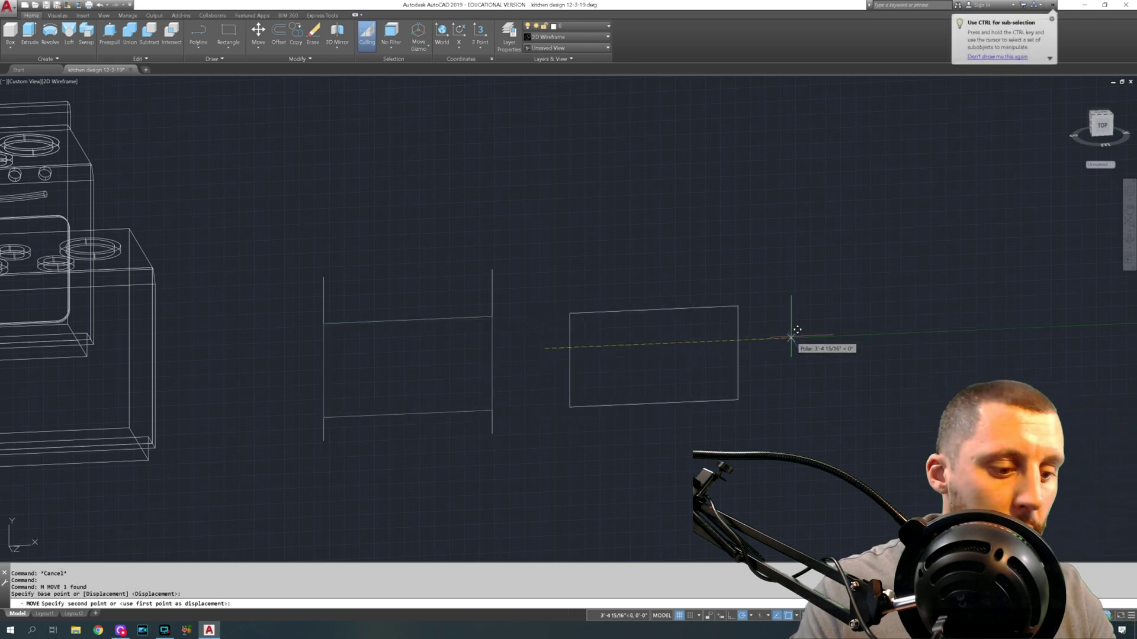
text(5')
key(Return)
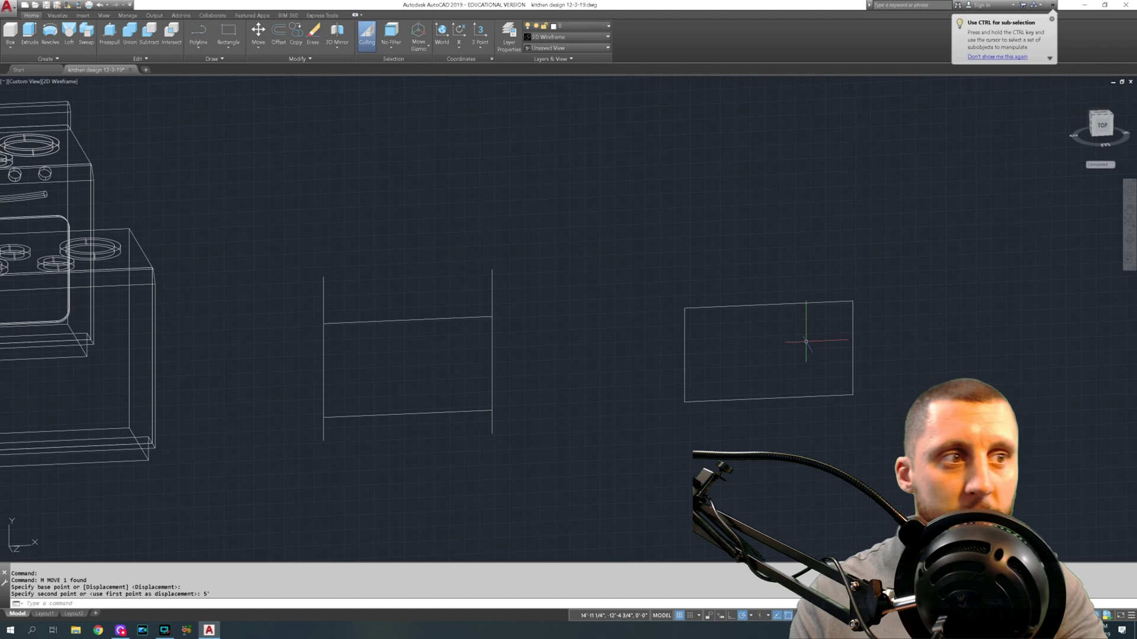
Step: Fillet the moved rectangle's two upper corners with a 3-inch radius, and undo both fillets
text(fillet)
key(Return)
text(r)
key(Return)
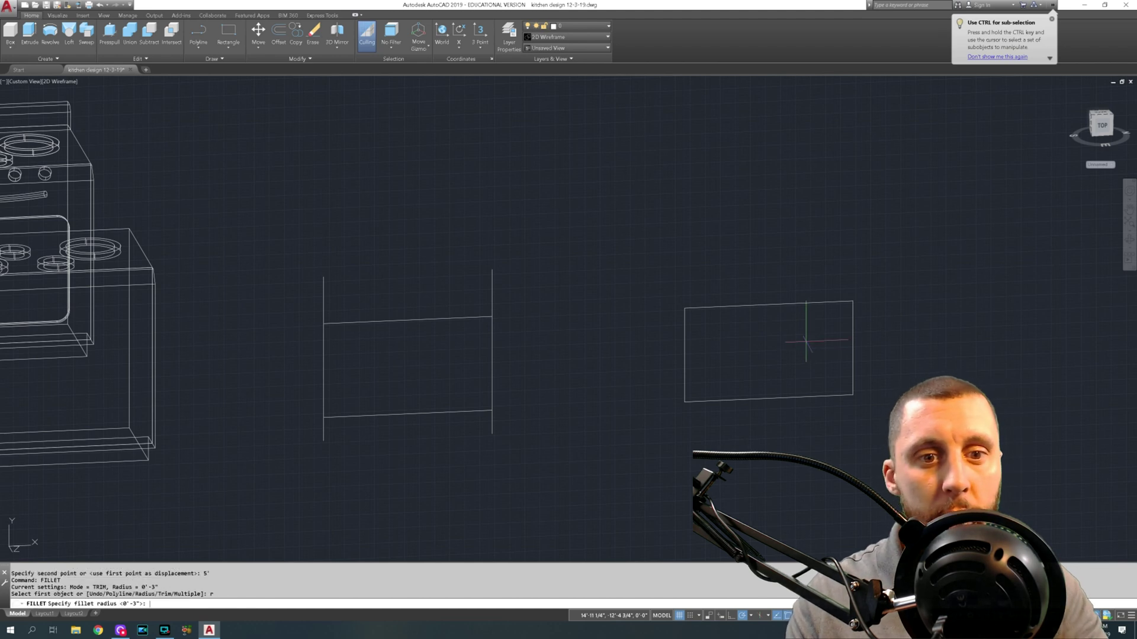
text(3)
key(Return)
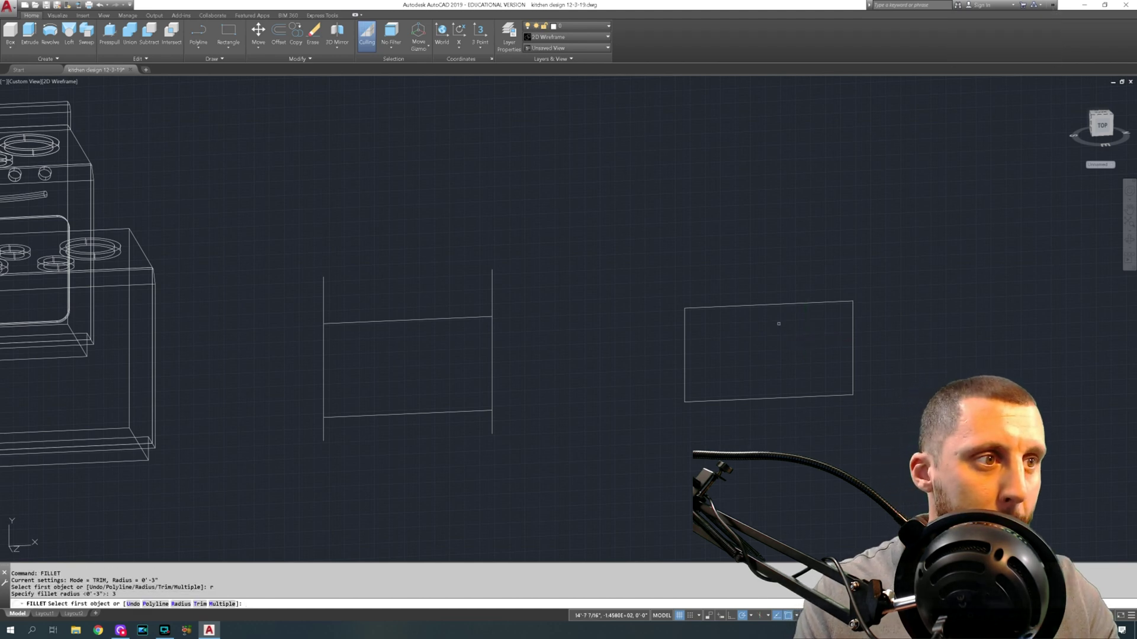
click(715, 306)
click(684, 331)
key(Return)
click(830, 303)
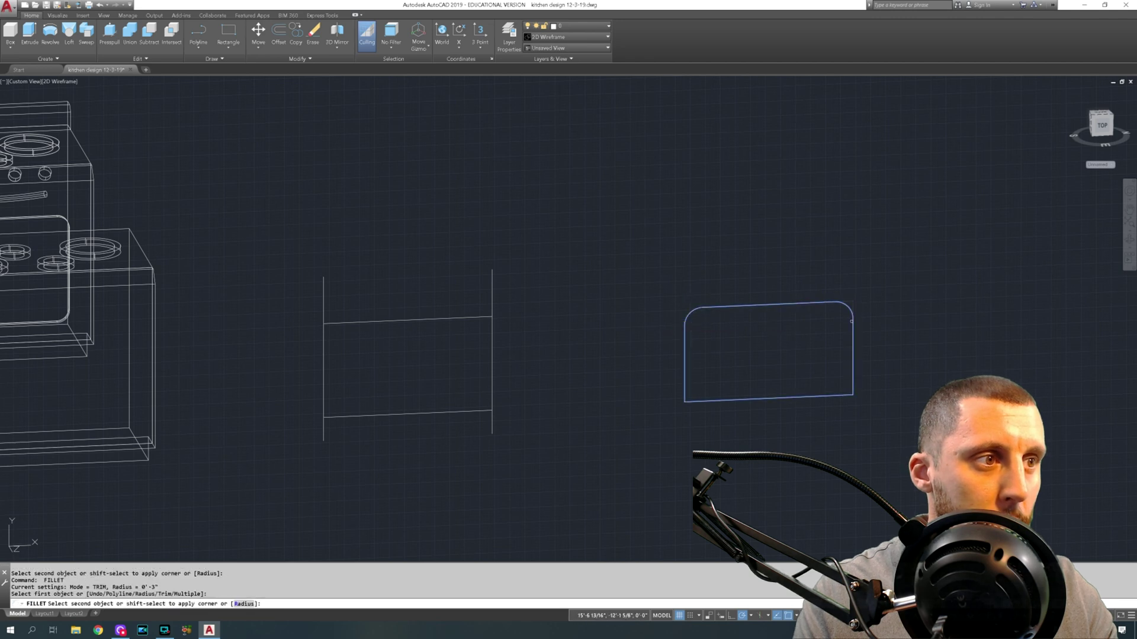
click(851, 321)
key(ctrl+z)
key(ctrl+z)
Step: Fillet the moved rectangle's upper-left and lower-left corners with a 2-inch radius
text(fille)
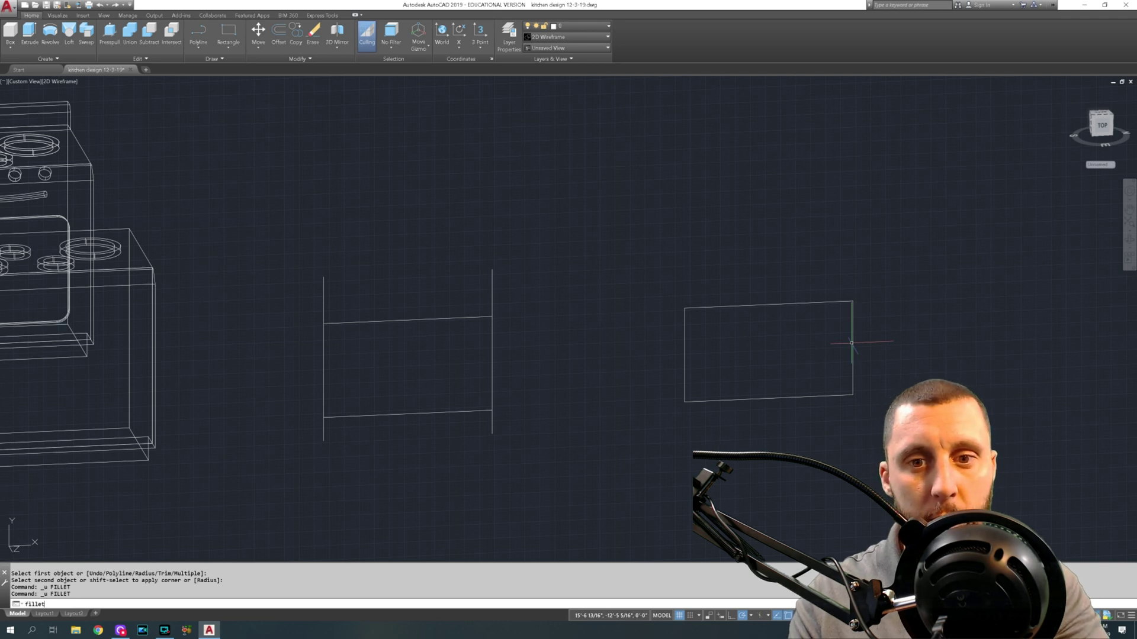
text(t)
key(Return)
text(r)
key(Return)
text(2)
key(Return)
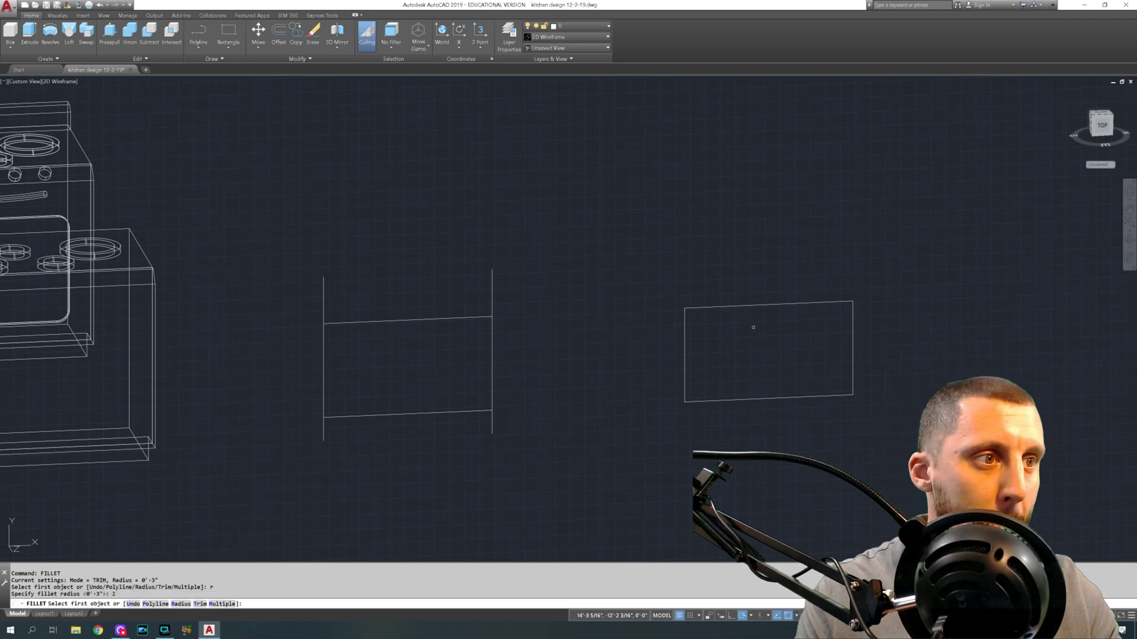
click(706, 307)
click(685, 338)
key(Return)
click(684, 355)
click(709, 399)
Step: Round the rectangle's lower-right and upper-right corners with the same 2-inch fillet
key(Return)
click(838, 395)
click(854, 373)
key(Return)
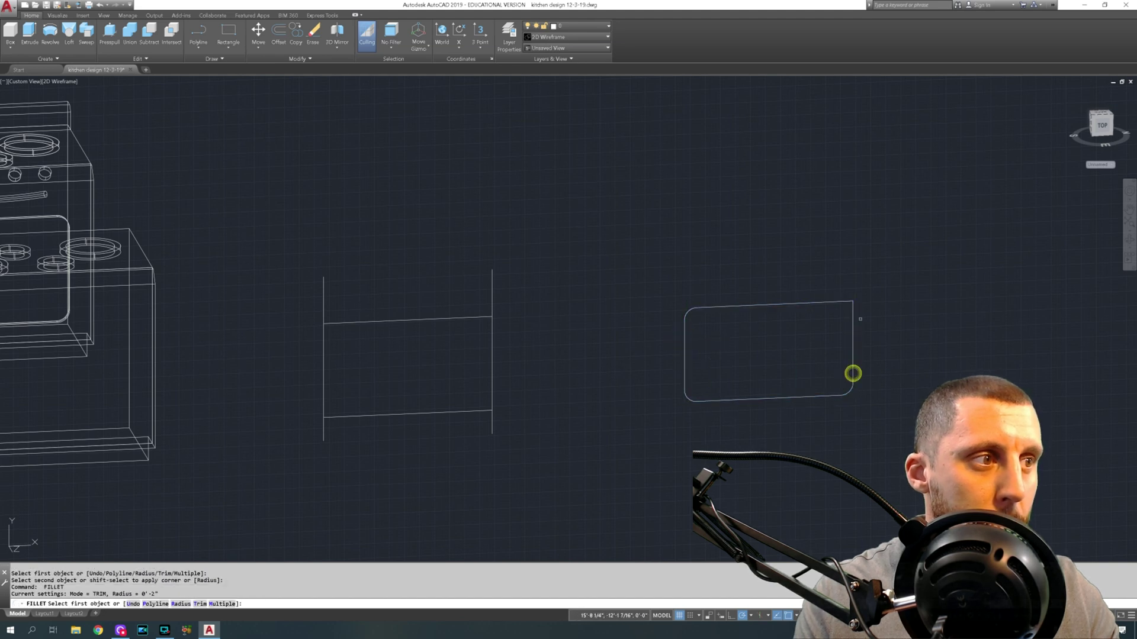
click(855, 316)
click(833, 303)
Step: Erase the four leftover construction lines between the stove and the rounded rectangle
click(457, 256)
click(540, 247)
click(546, 251)
click(300, 472)
key(Delete)
click(831, 436)
click(790, 370)
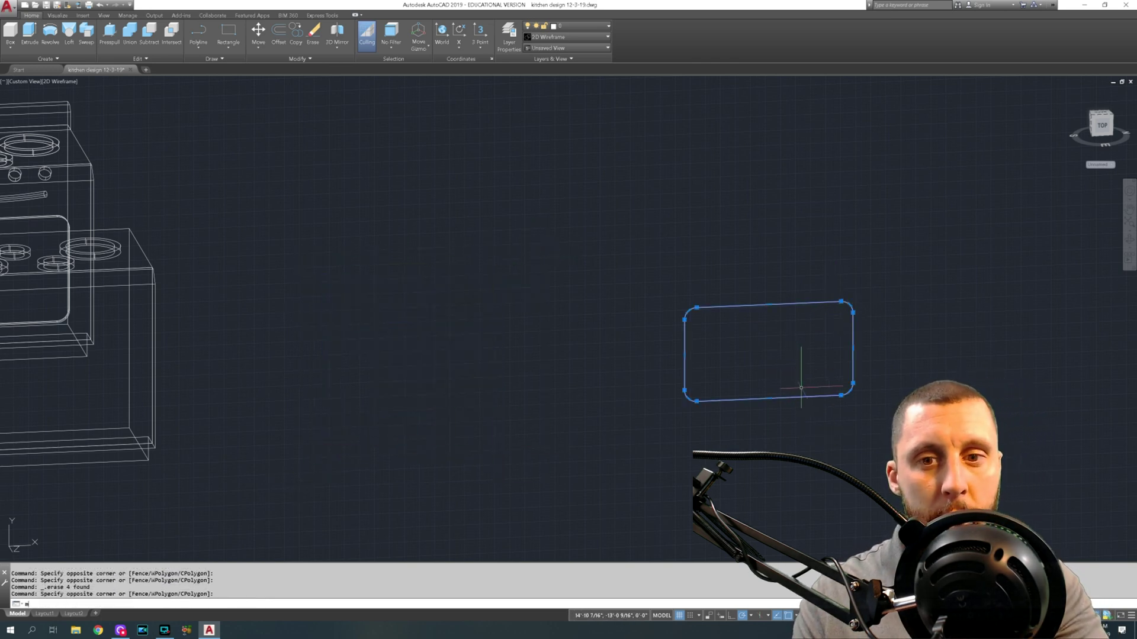
text(m)
key(Return)
key(Escape)
Step: Copy the rounded rectangle 10 feet to the left, onto the front of the new stove body
click(782, 318)
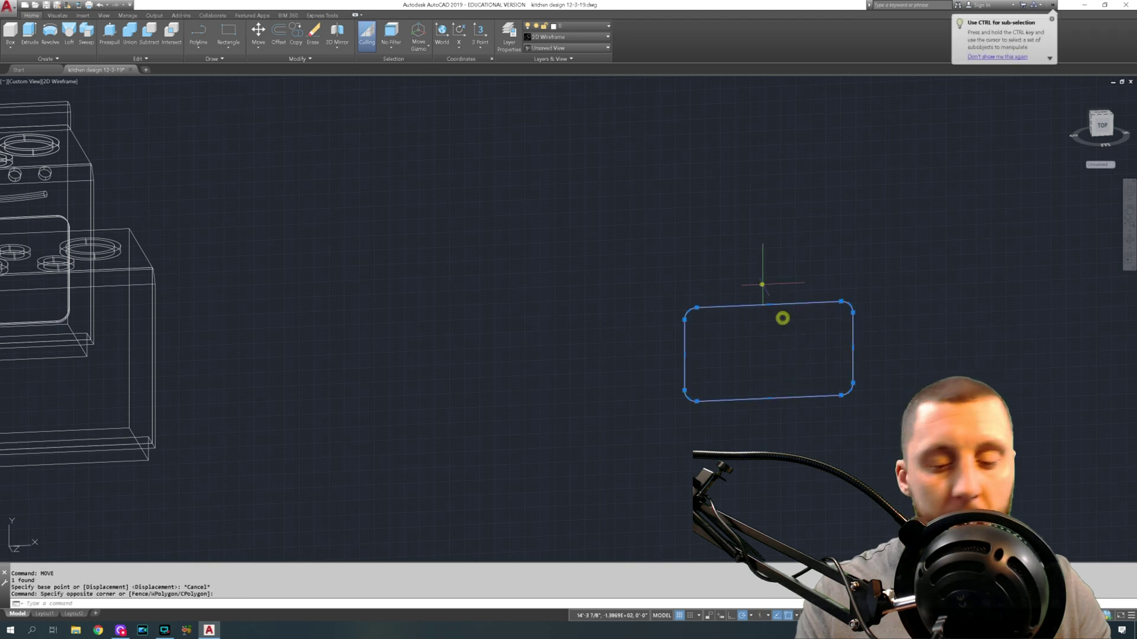
text(co)
key(Return)
click(579, 327)
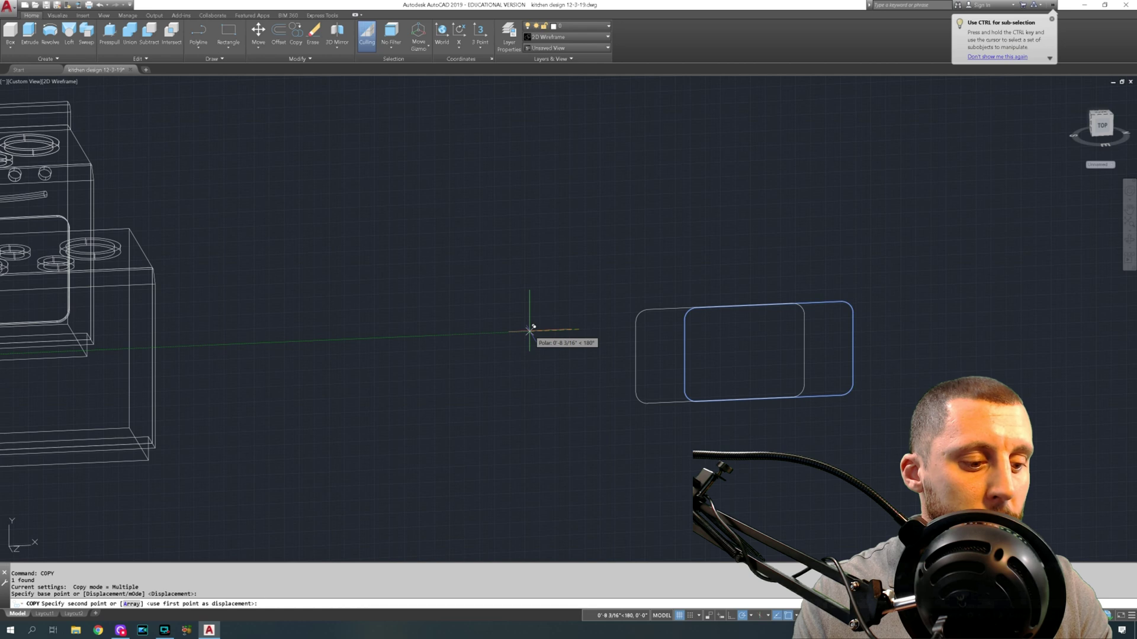
text(10')
key(Return)
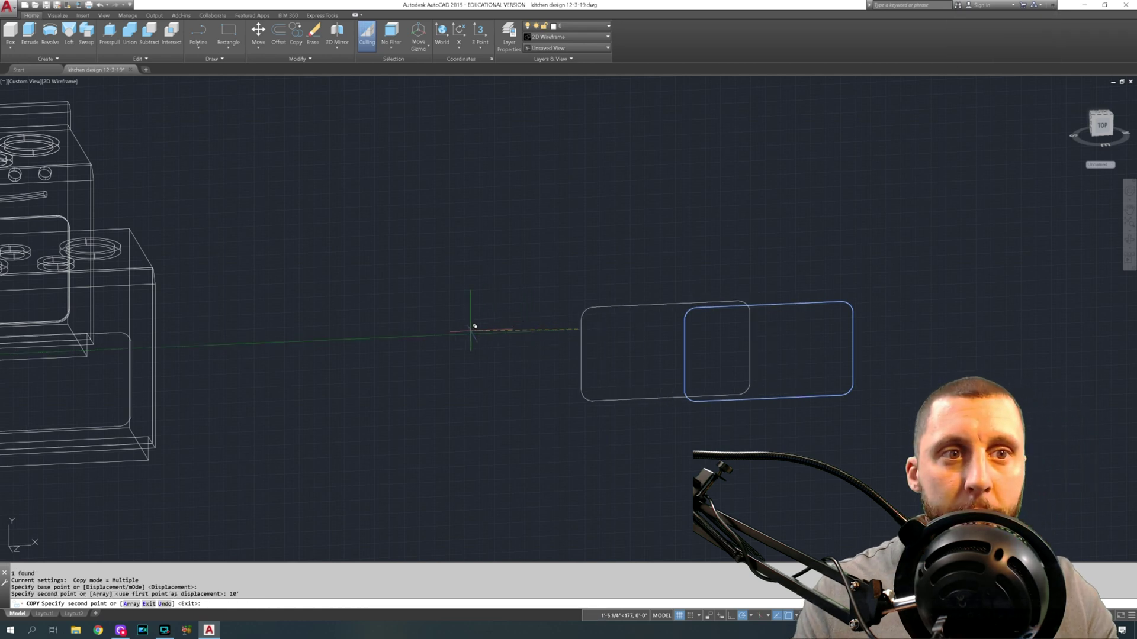
middle_drag(472, 325, 726, 304)
key(Escape)
Step: Extrude the copied rounded rectangle on the new stove's front by -1 inch, into the front panel
shift+middle_drag(624, 322, 533, 332)
click(536, 326)
click(524, 303)
text(extr)
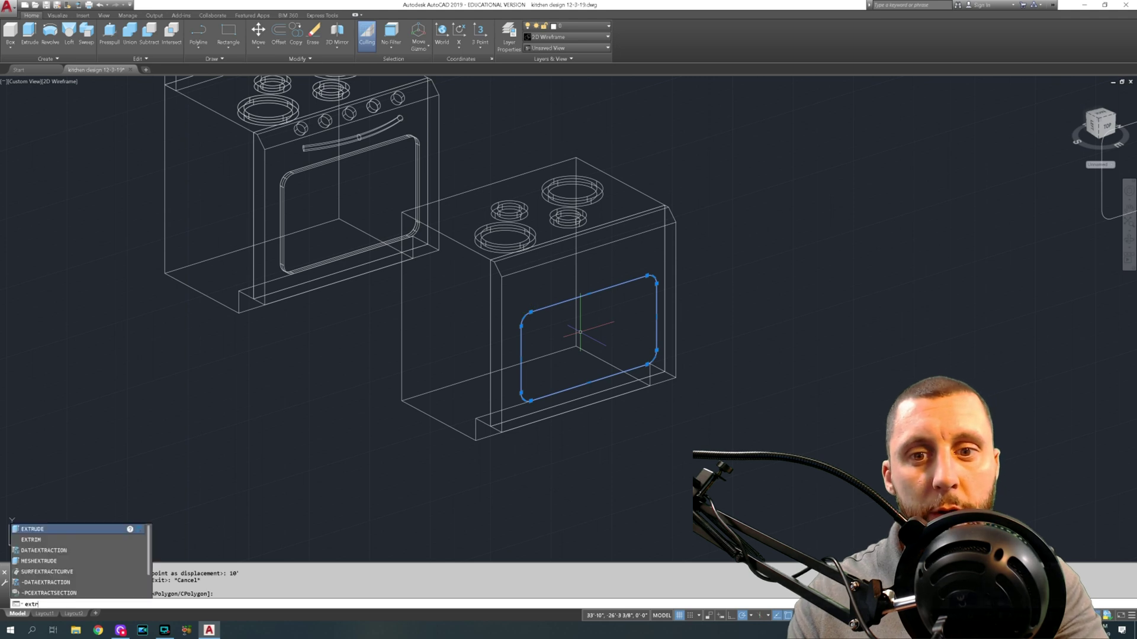
text(ud)
key(Return)
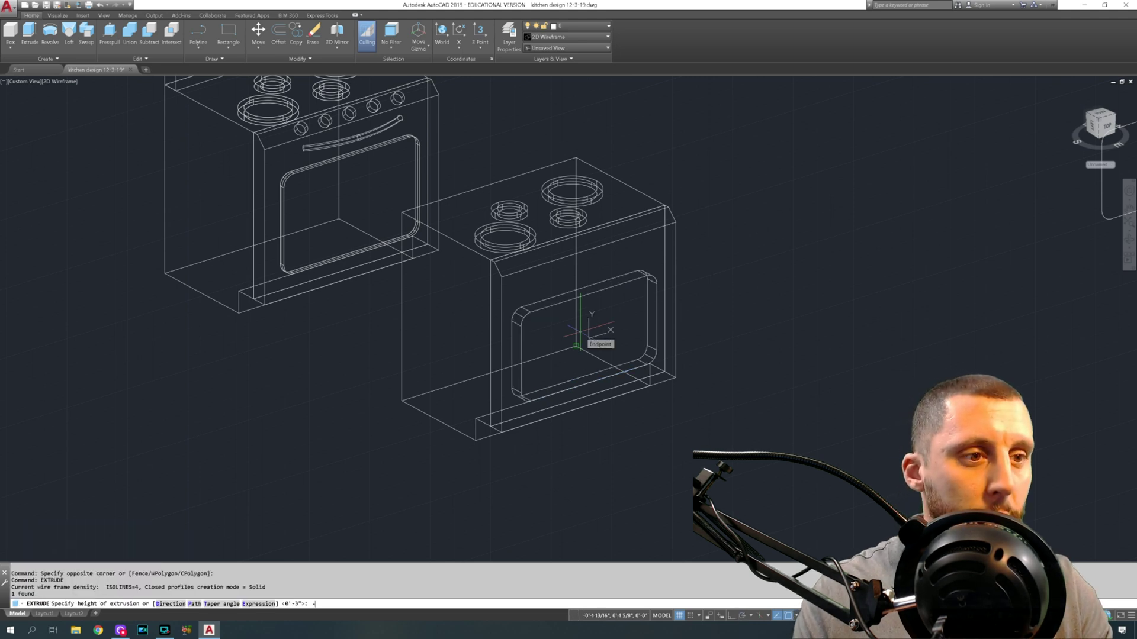
key(Return)
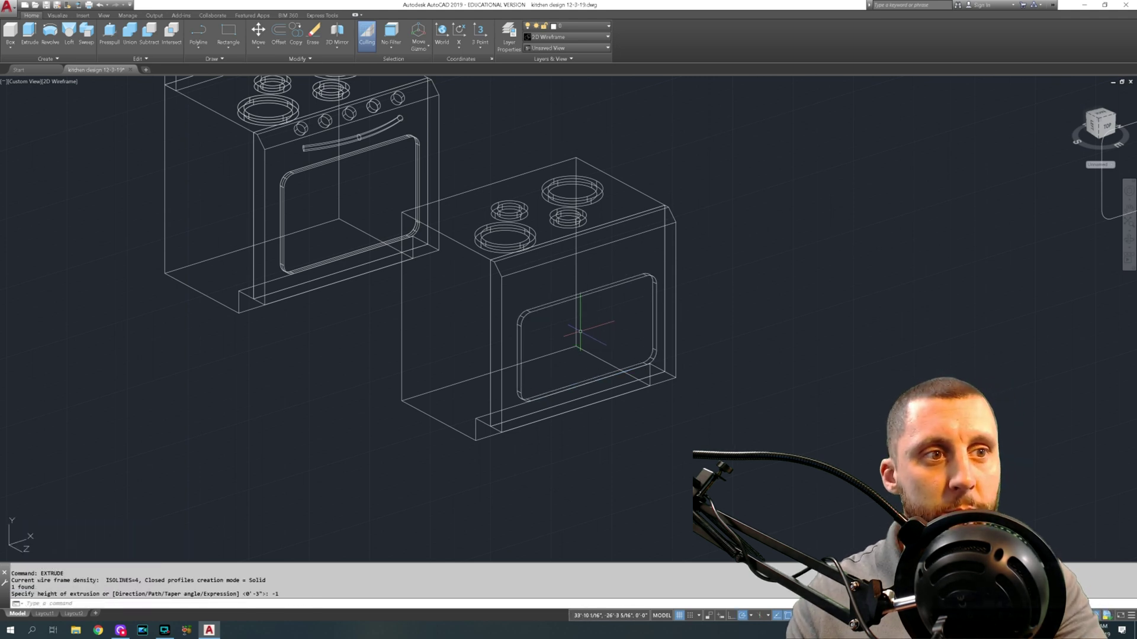
Step: Subtract the extruded window shape from the new stove's front panel and display the model in the Conceptual style
text(subtra)
key(Return)
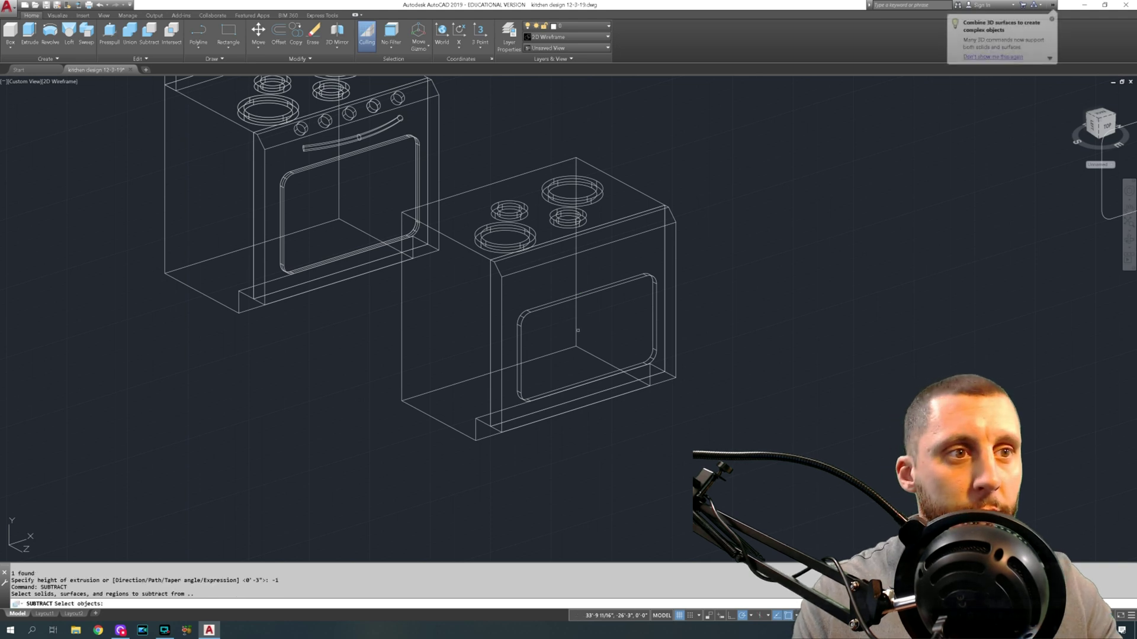
click(501, 293)
key(Return)
click(521, 325)
key(Return)
click(66, 82)
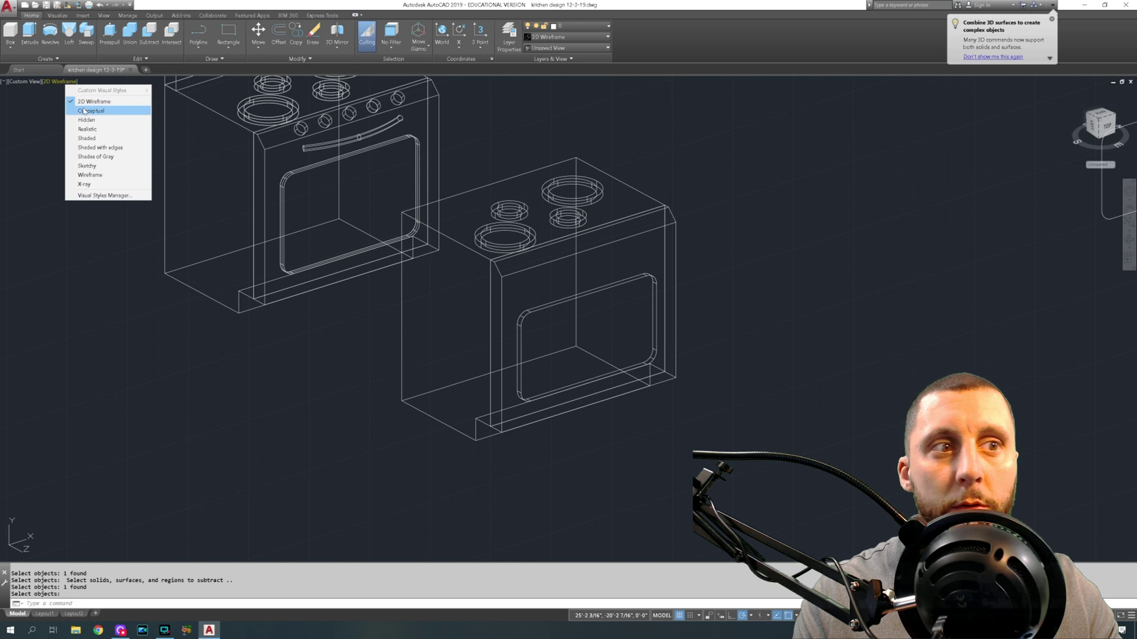
click(78, 106)
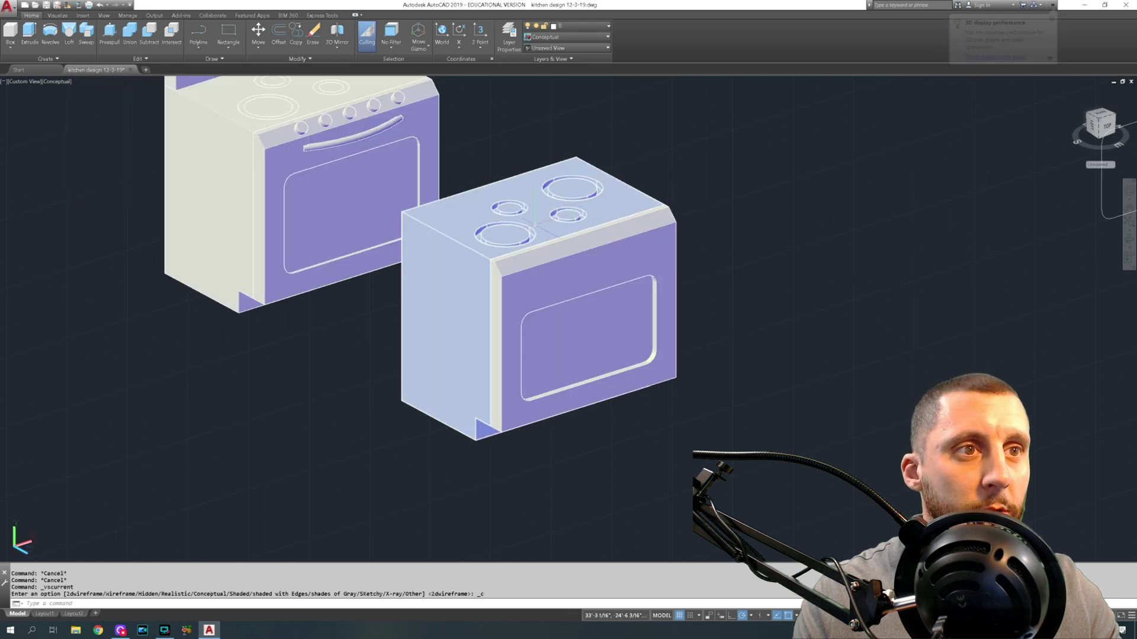
Step: Create a box 3 feet long and 1 inch thick over the new stove's cooktop, from the back corner to the front edge
click(11, 33)
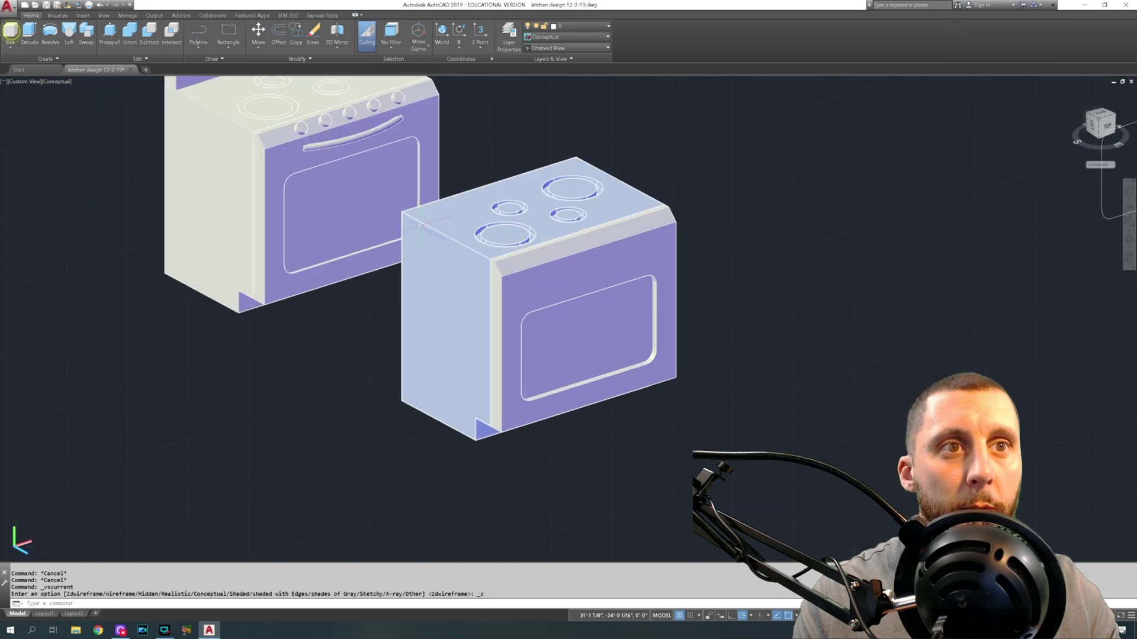
click(9, 32)
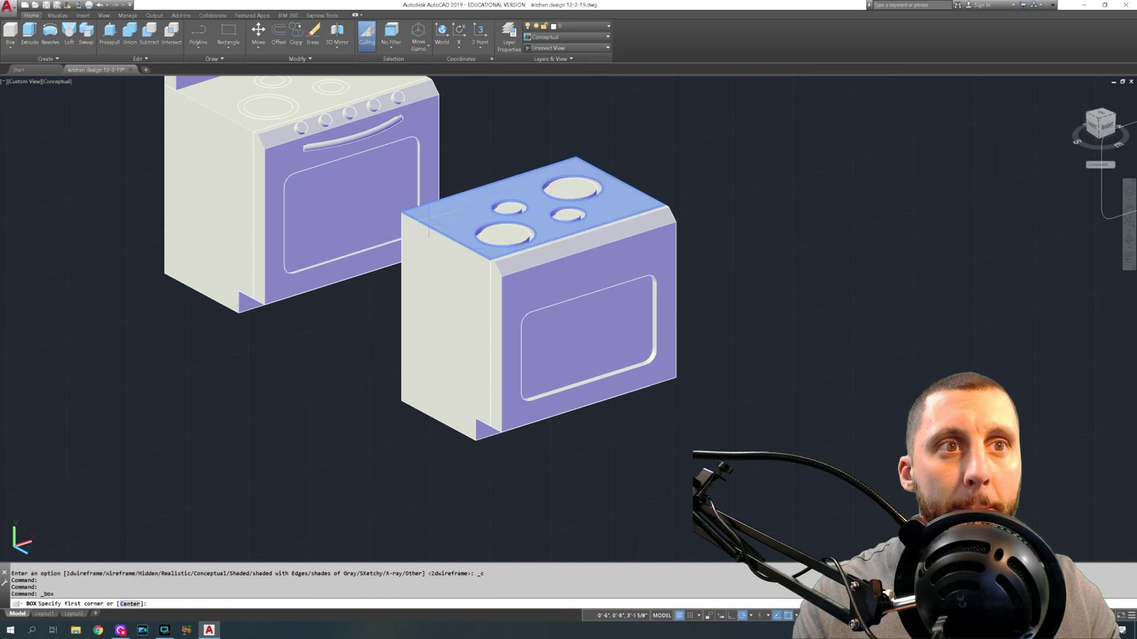
click(577, 158)
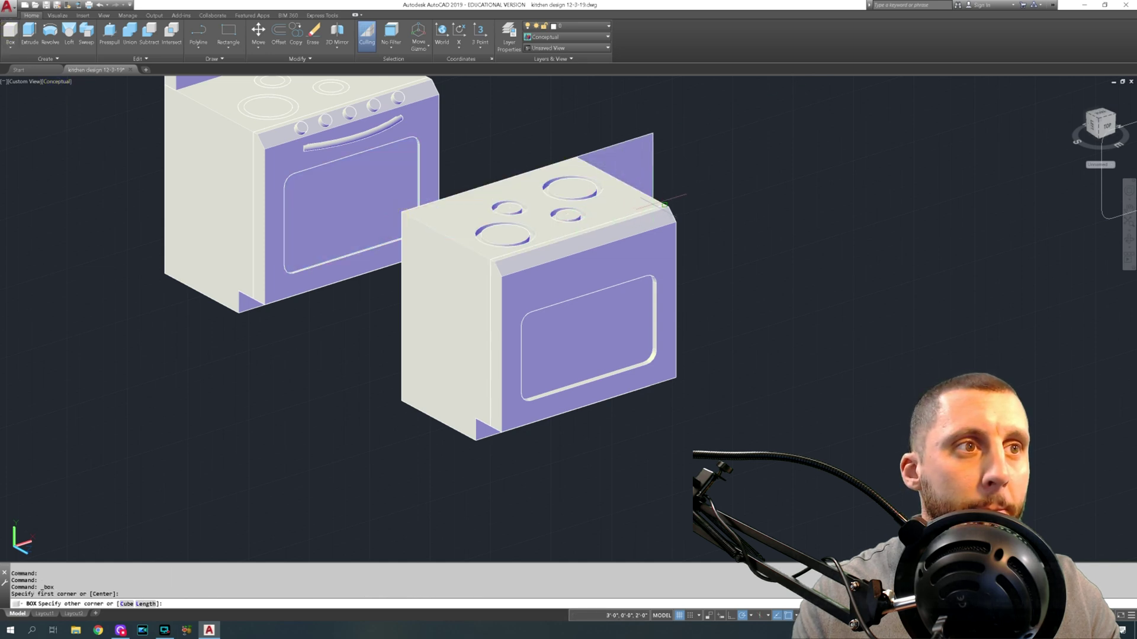
text(1)
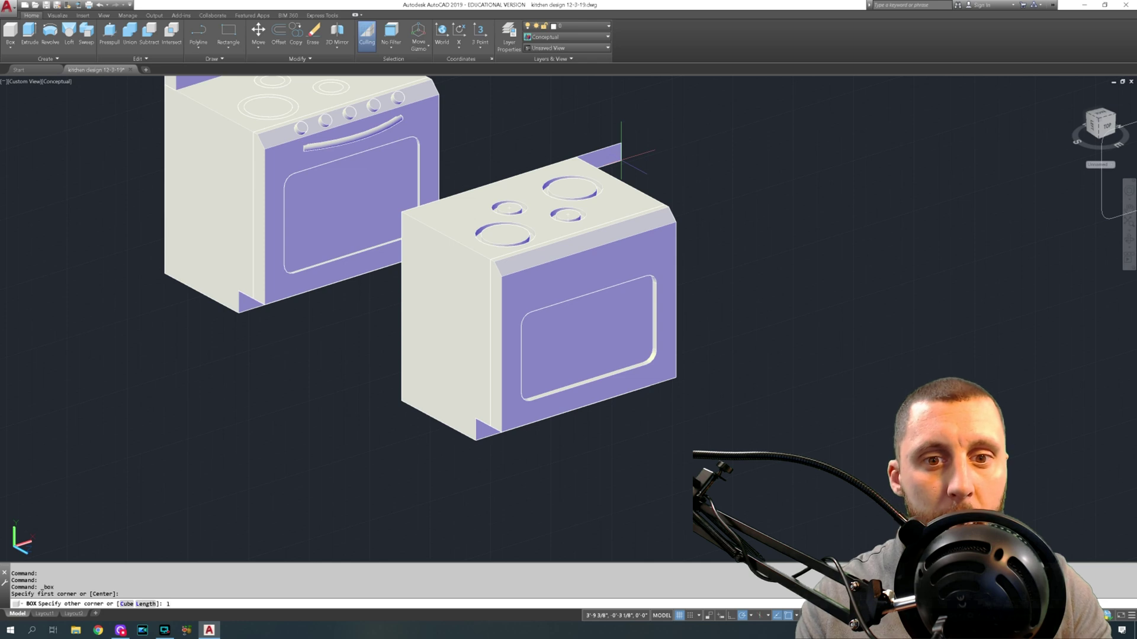
key(Return)
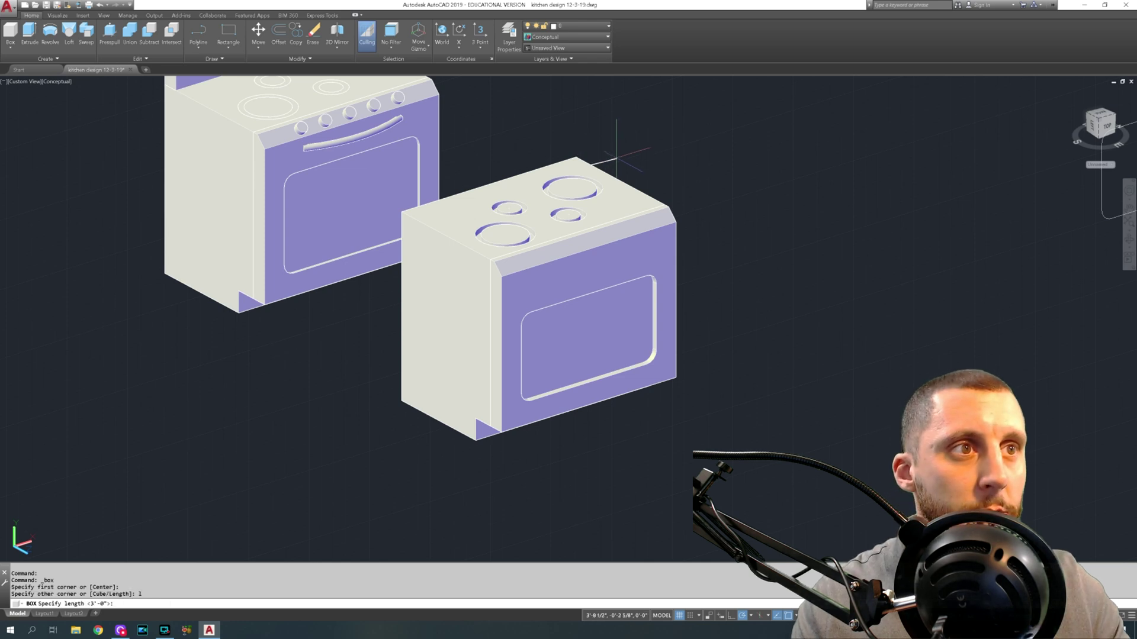
key(Return)
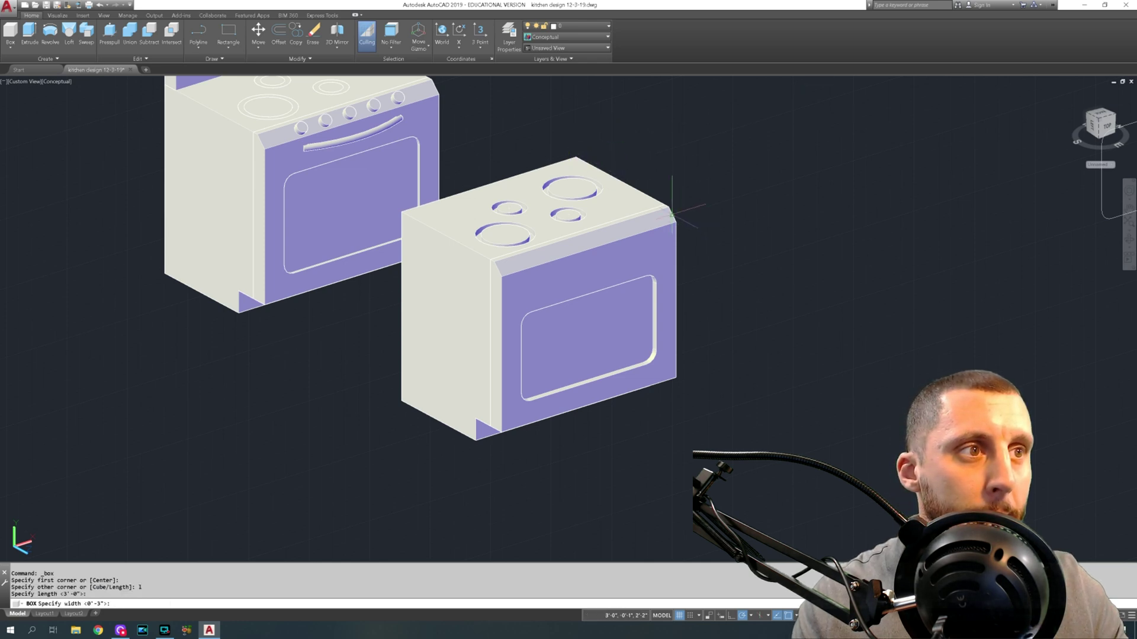
key(Return)
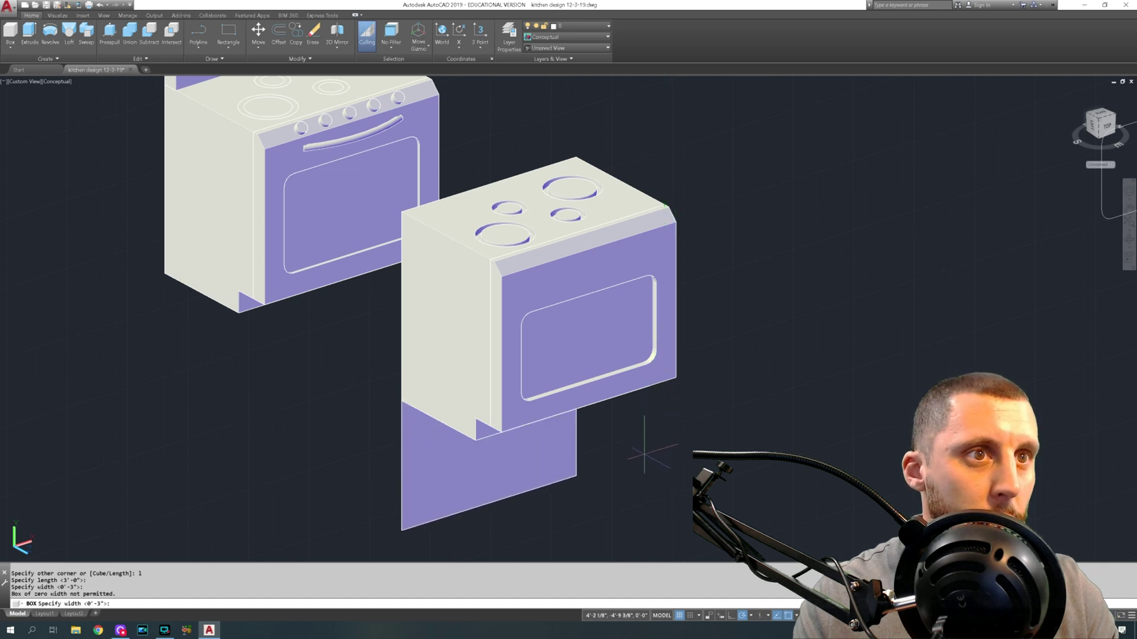
key(Return)
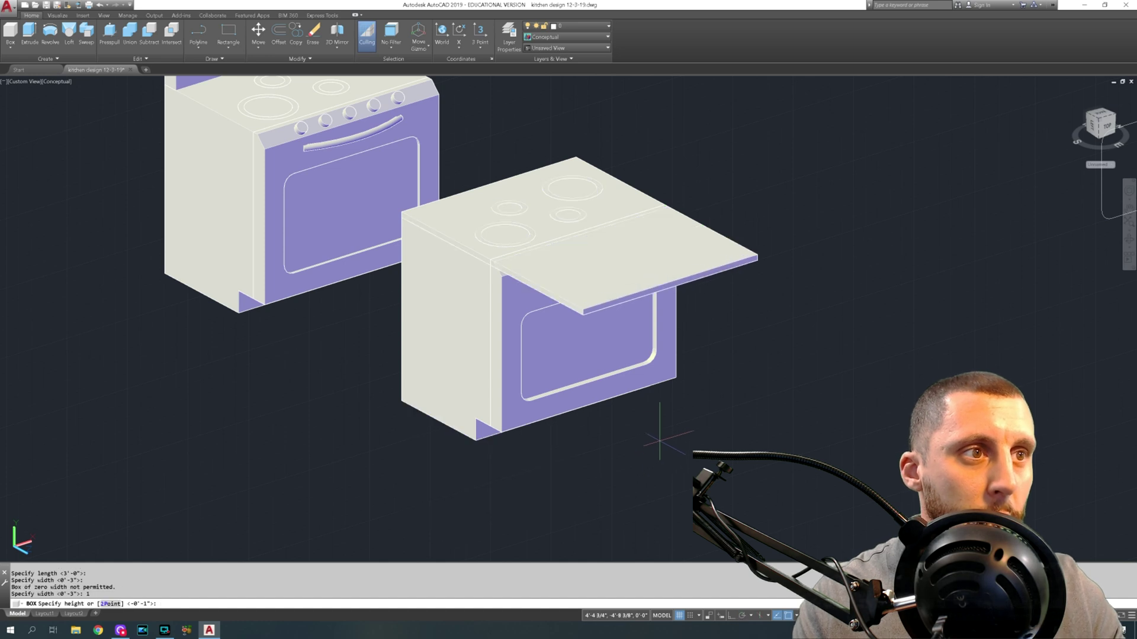
key(Return)
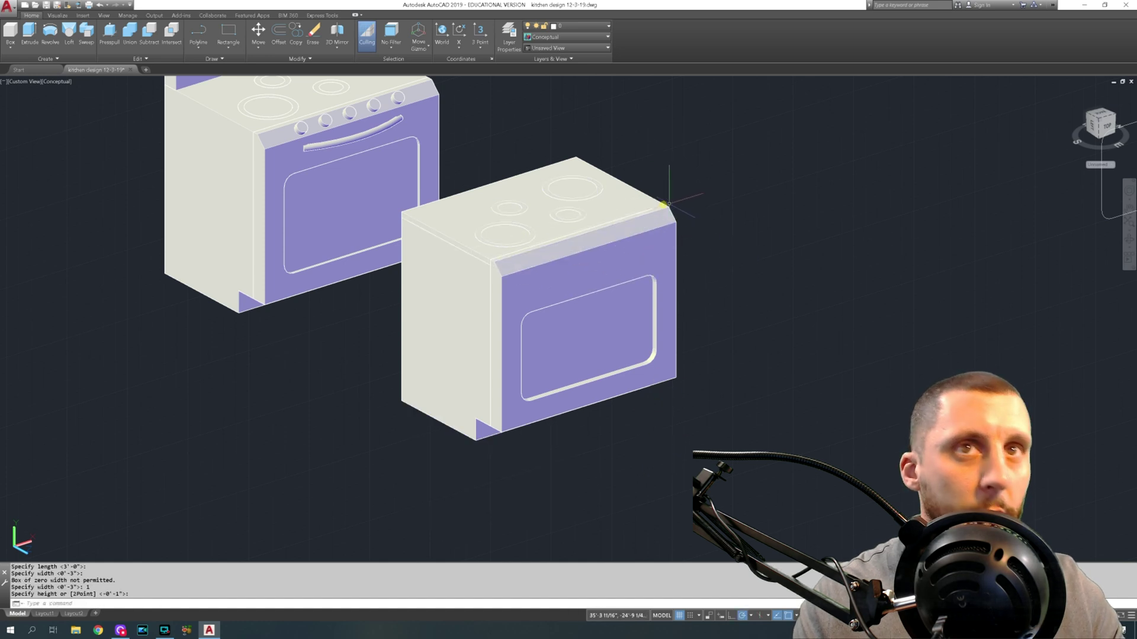
Step: Union the new stove body with the box covering its cooktop
click(379, 119)
click(144, 37)
click(130, 32)
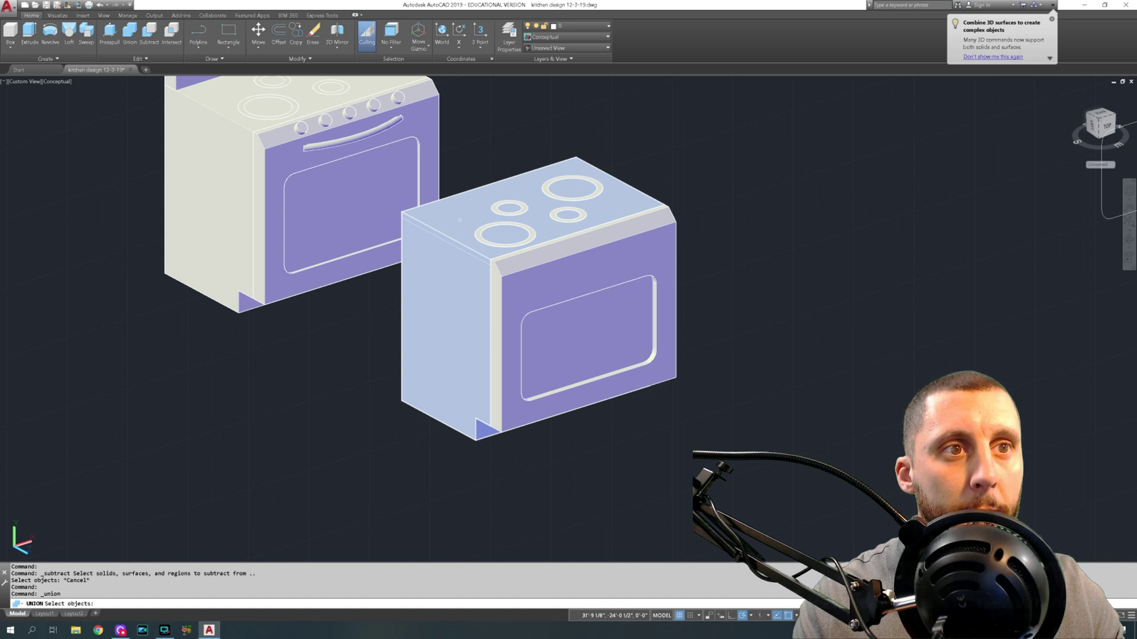
click(459, 220)
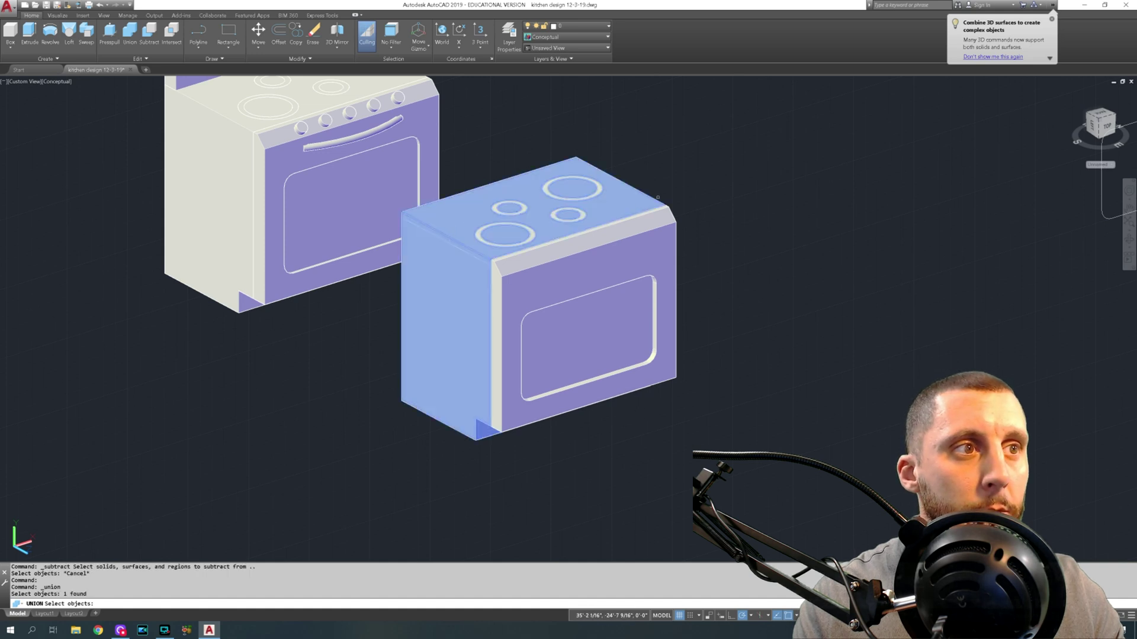
click(647, 189)
click(611, 196)
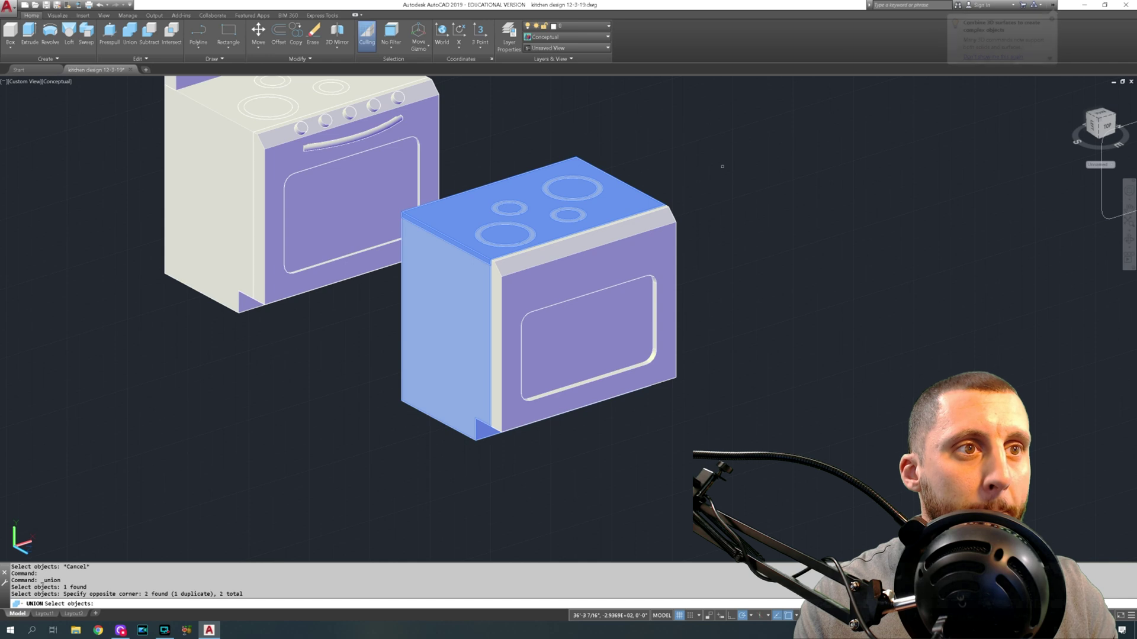
key(Return)
Step: Extrude the original rounded rectangle beside the stoves by -1/2 inch to make the window pane
middle_drag(715, 333, 698, 322)
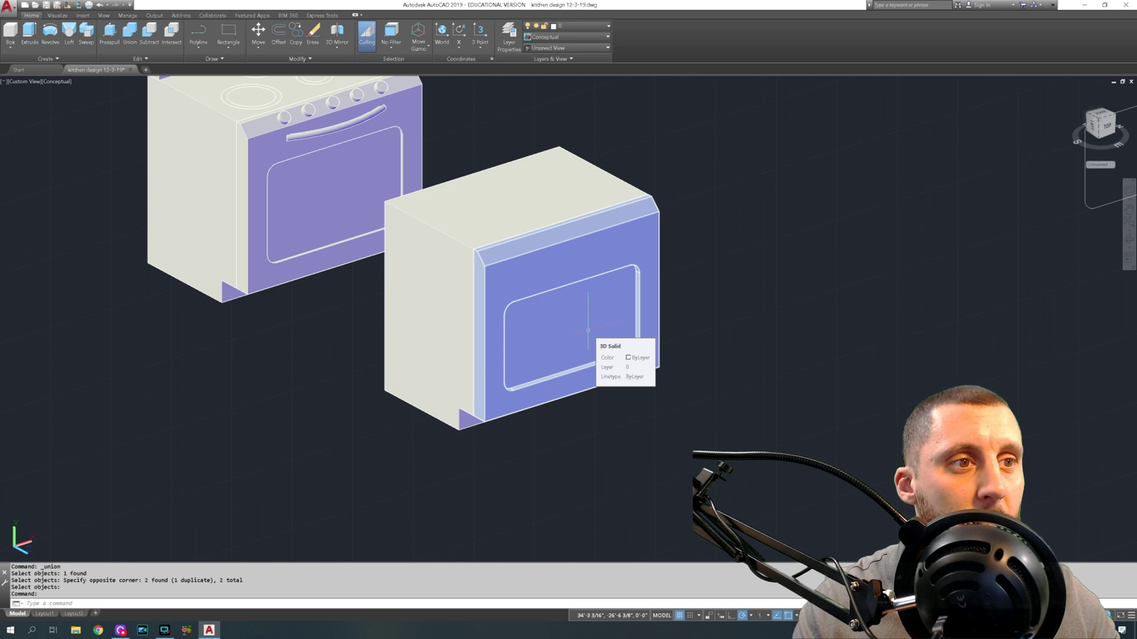
scroll(588, 330, down, 5)
click(740, 307)
click(736, 293)
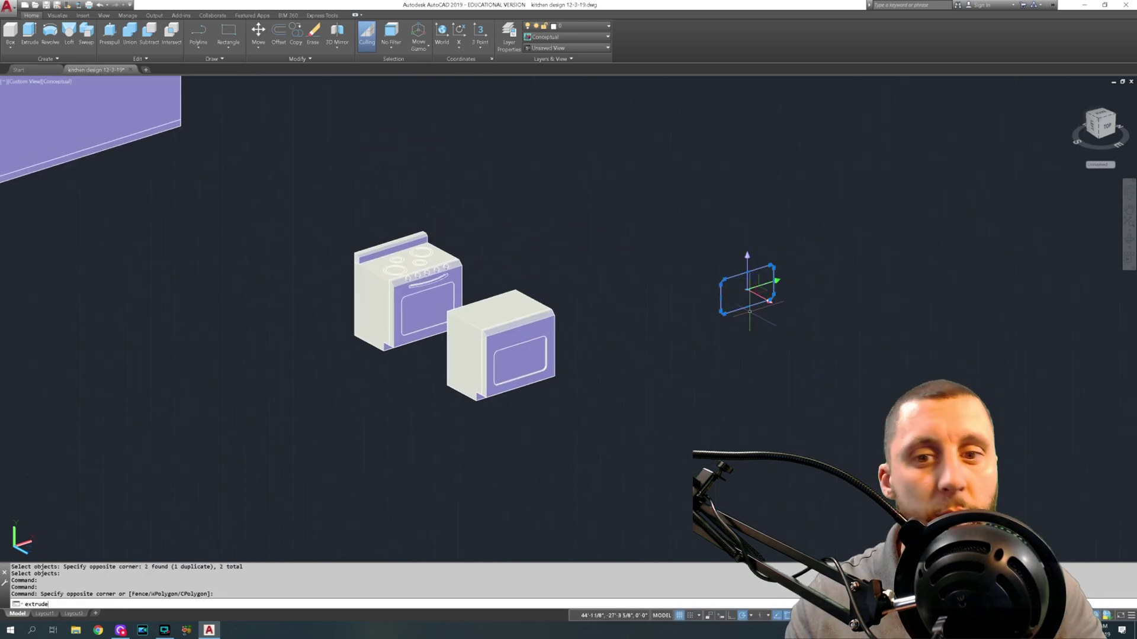
text(ext)
key(Return)
text(-1/2)
key(Return)
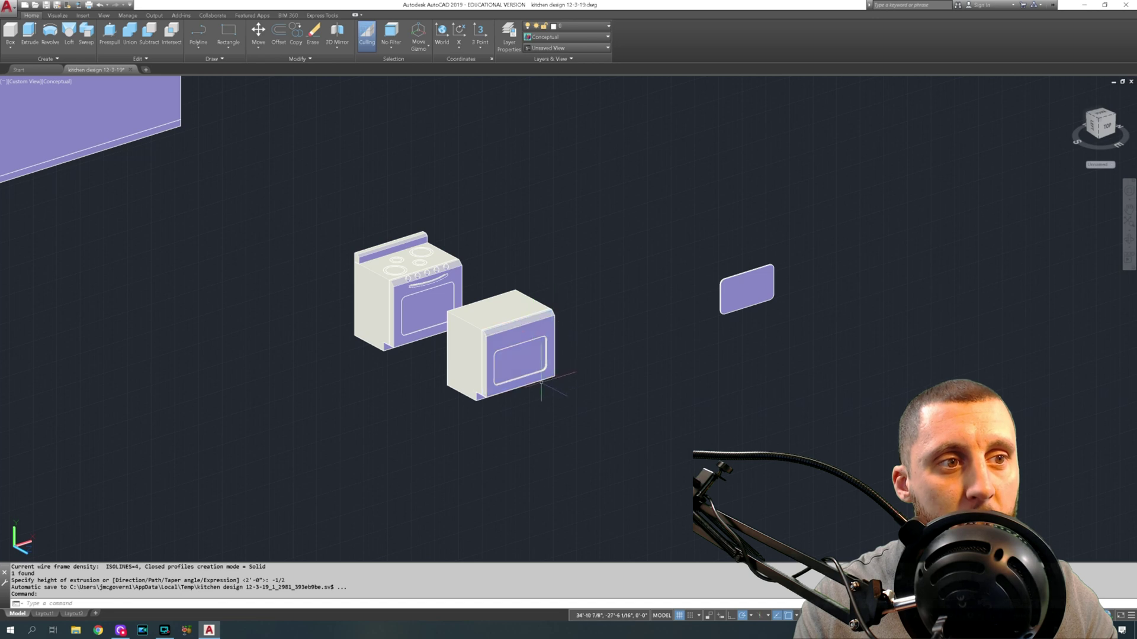
Step: Move the window pane by its upper-right corner into the new stove's window recess, working in 2D Wireframe
click(746, 320)
key(Escape)
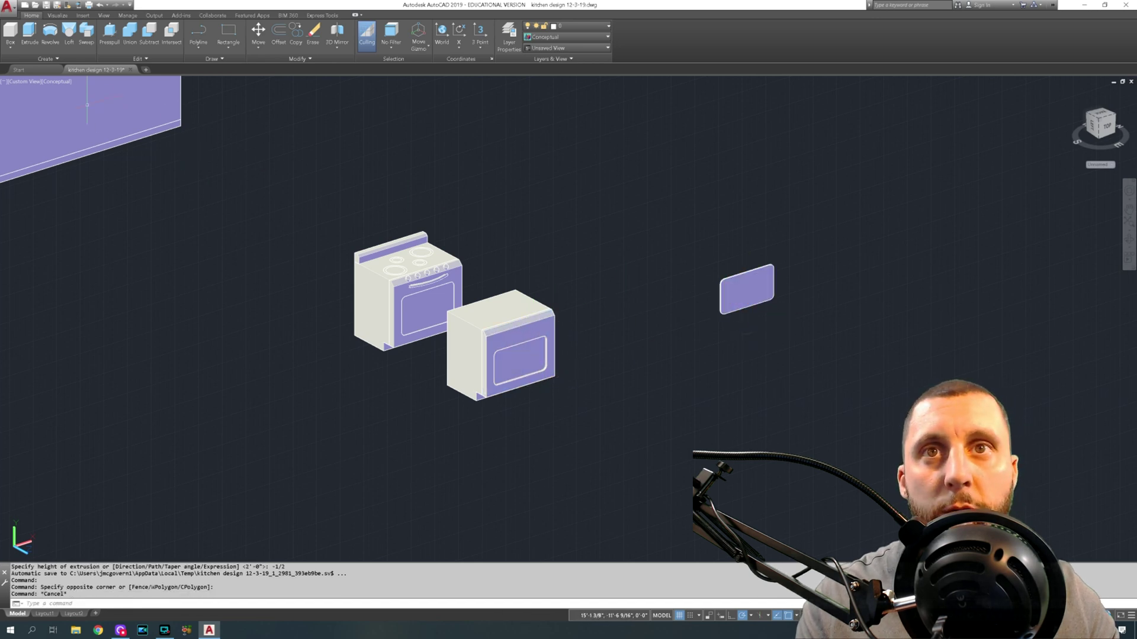
click(62, 81)
click(69, 90)
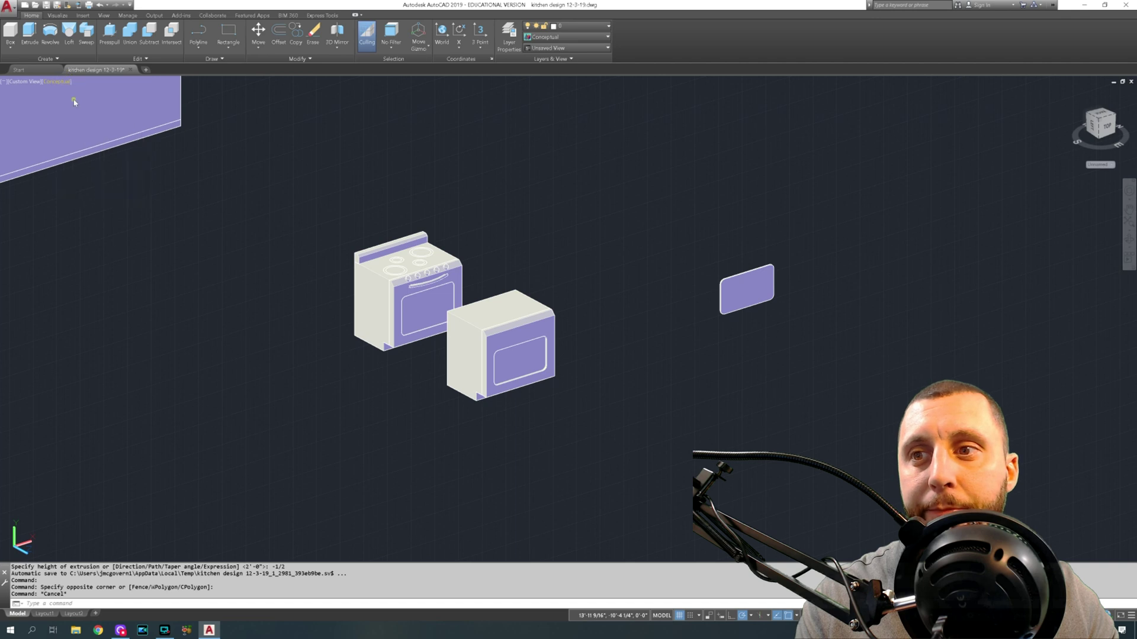
click(748, 241)
click(794, 241)
text(m)
key(Return)
scroll(766, 276, up, 8)
scroll(812, 142, up, 5)
click(851, 221)
scroll(851, 221, down, 6)
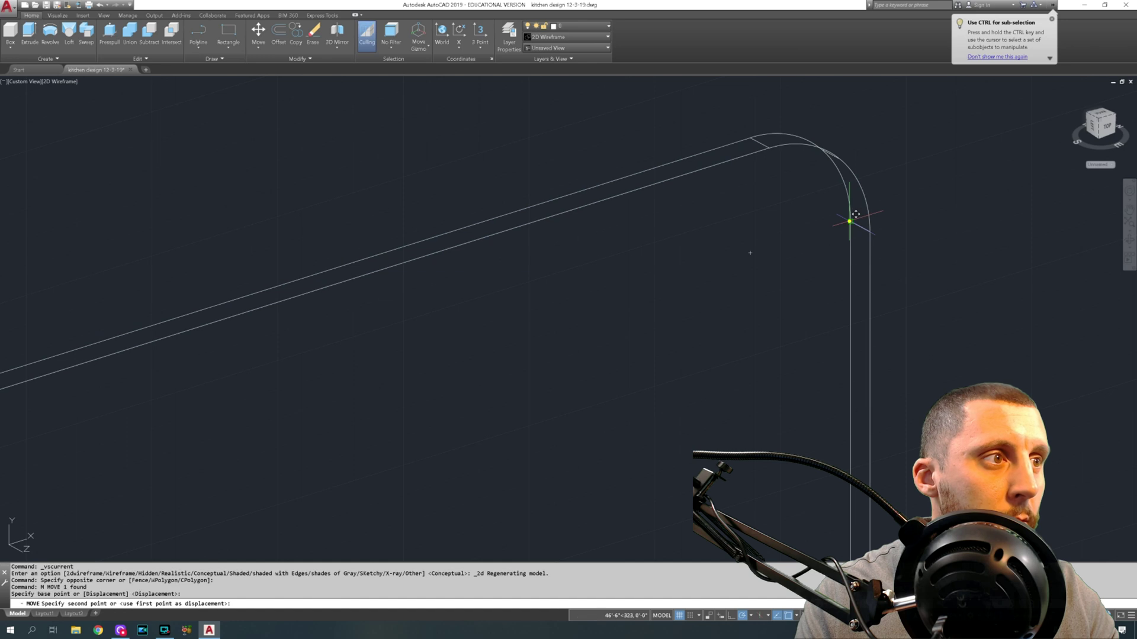
scroll(632, 293, up, 8)
scroll(632, 294, up, 6)
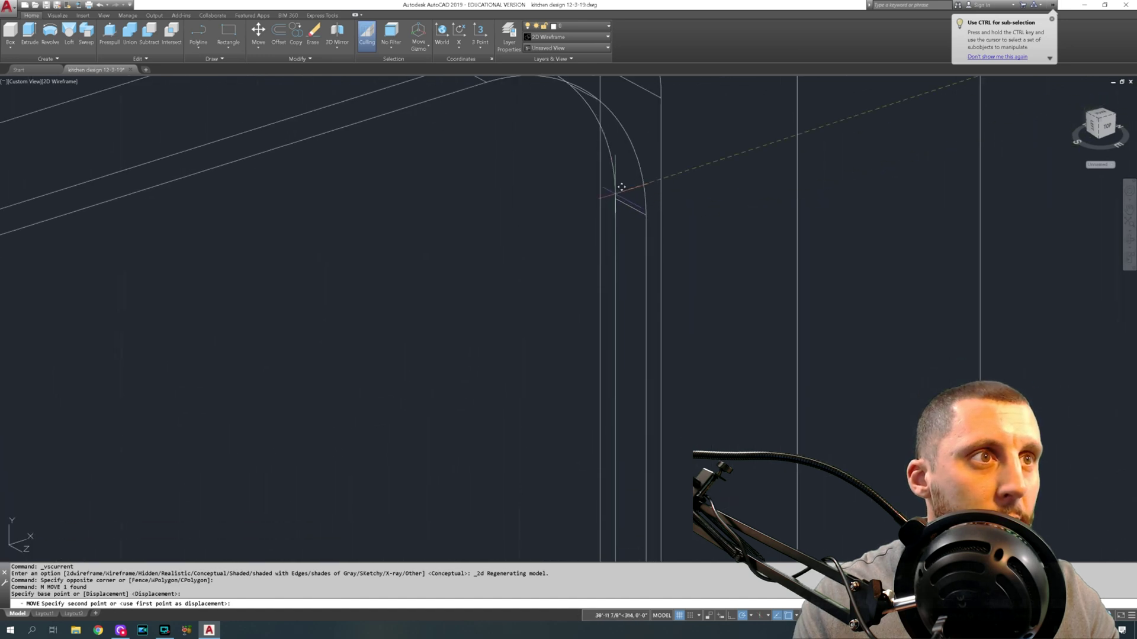
click(613, 139)
scroll(612, 139, down, 3)
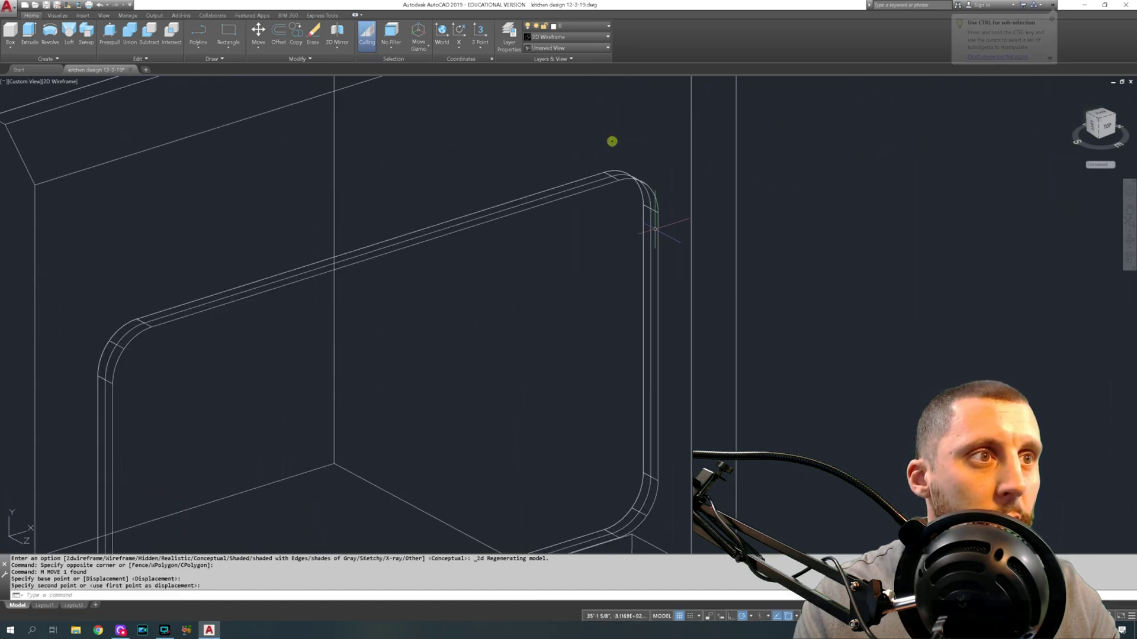
Step: Display the model in the Conceptual style and compare the oven windows of both stoves
scroll(656, 217, up, 10)
middle_drag(656, 217, 613, 247)
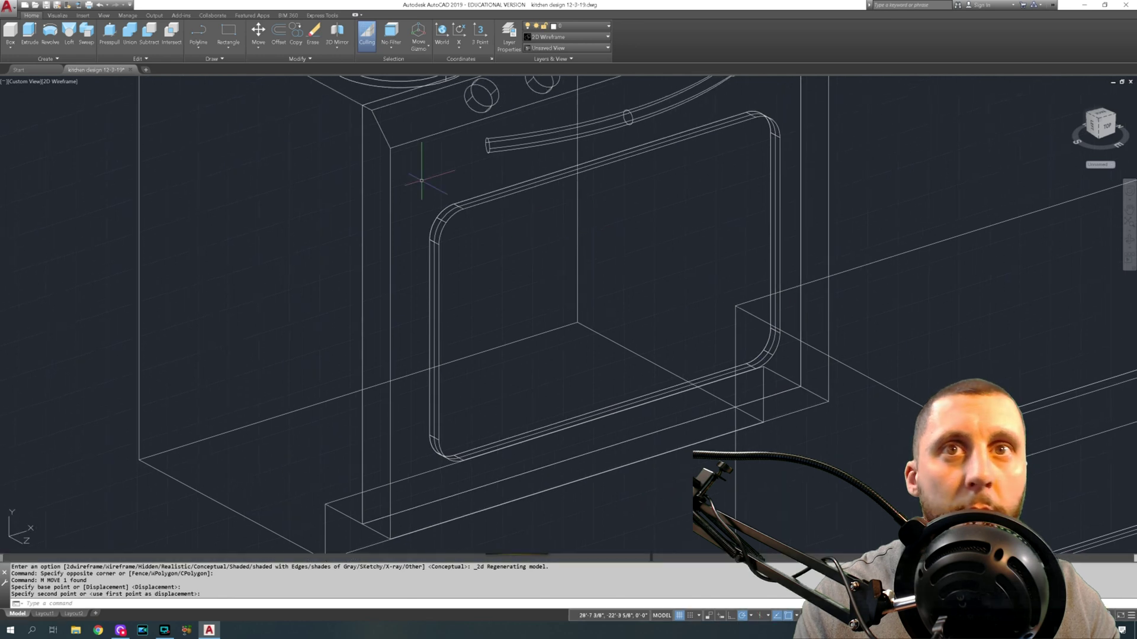
click(59, 81)
click(78, 112)
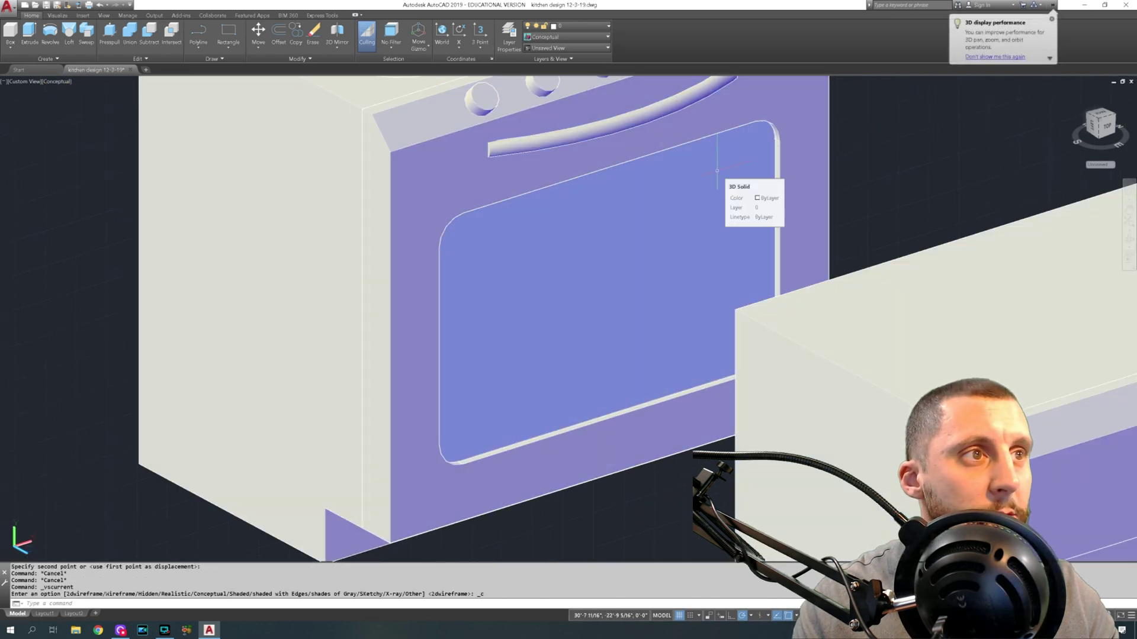
scroll(717, 171, down, 5)
scroll(715, 258, up, 3)
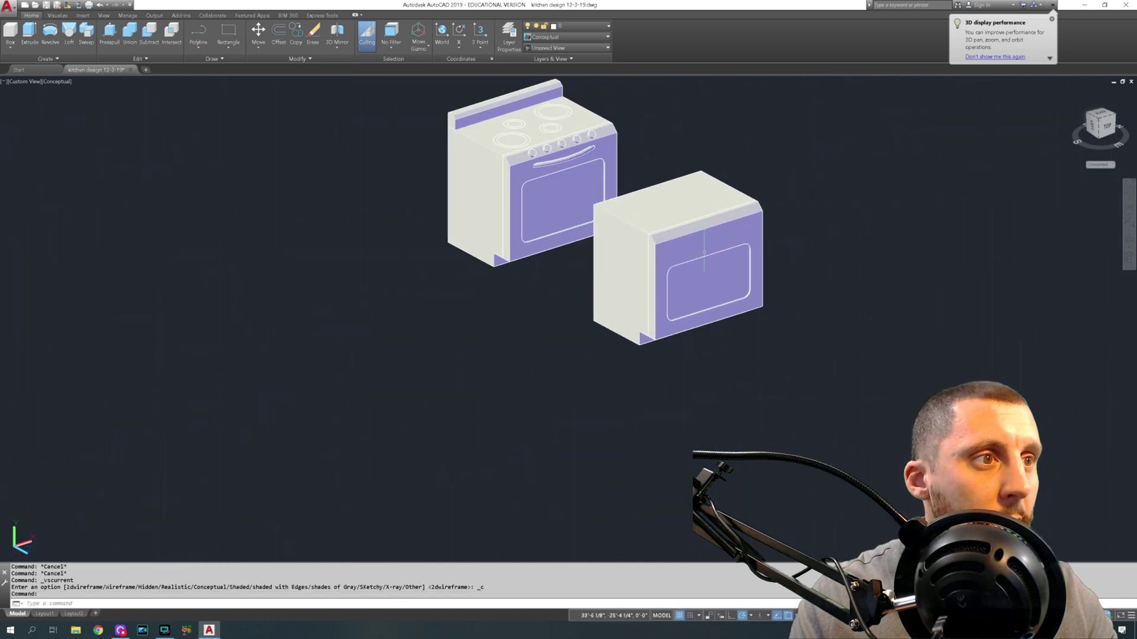
scroll(719, 225, up, 2)
middle_drag(719, 225, 648, 207)
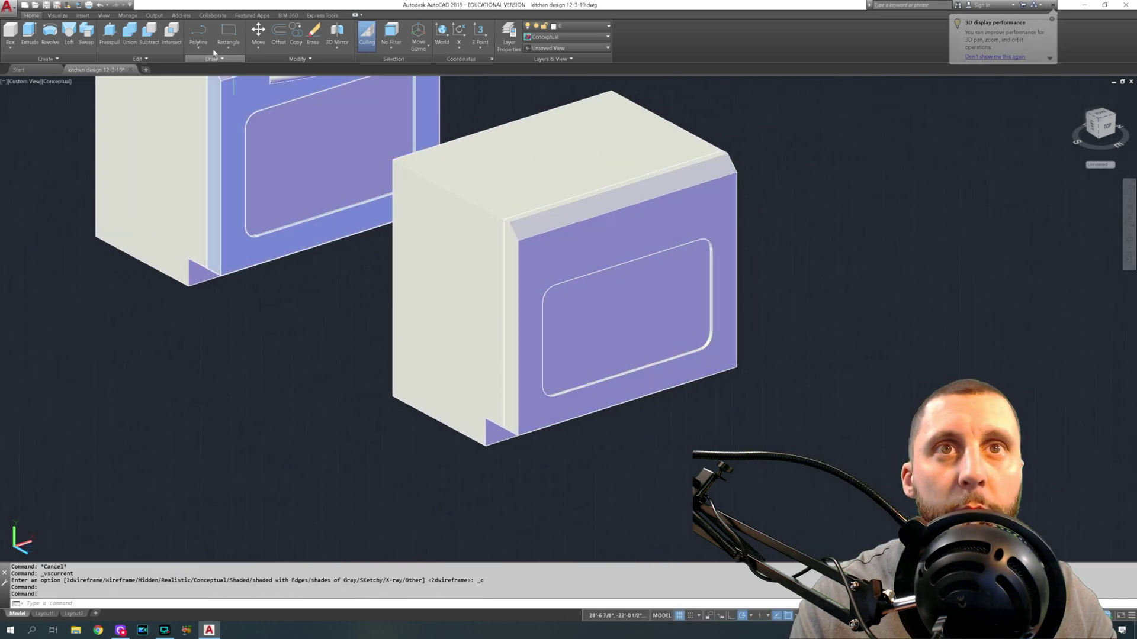
click(201, 34)
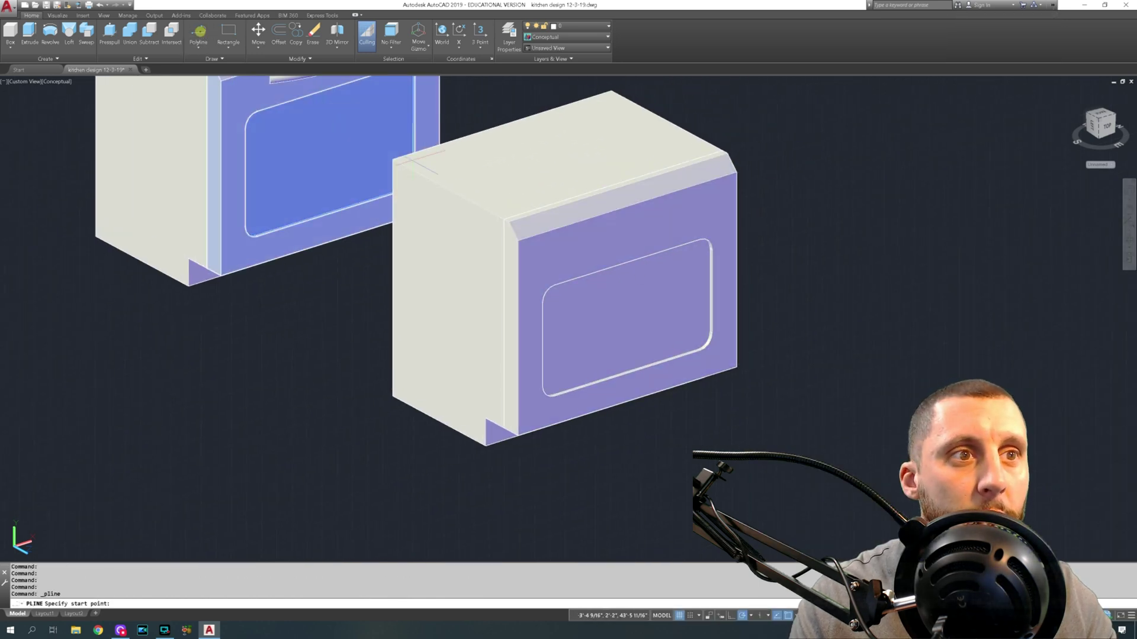
click(518, 241)
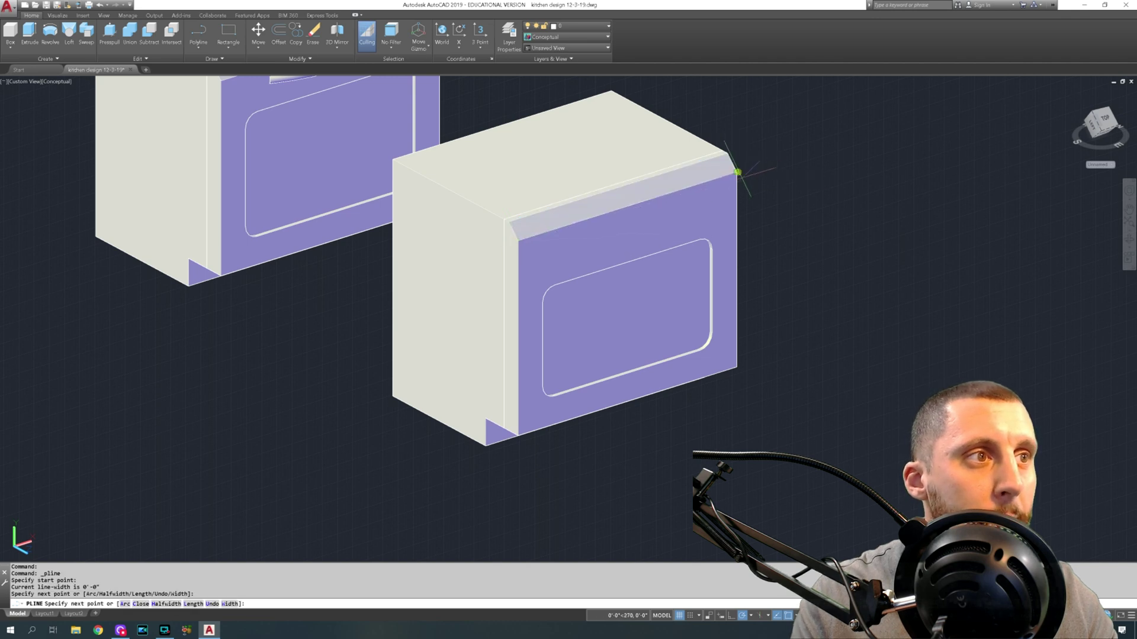
key(Escape)
key(Escape)
key(Escape)
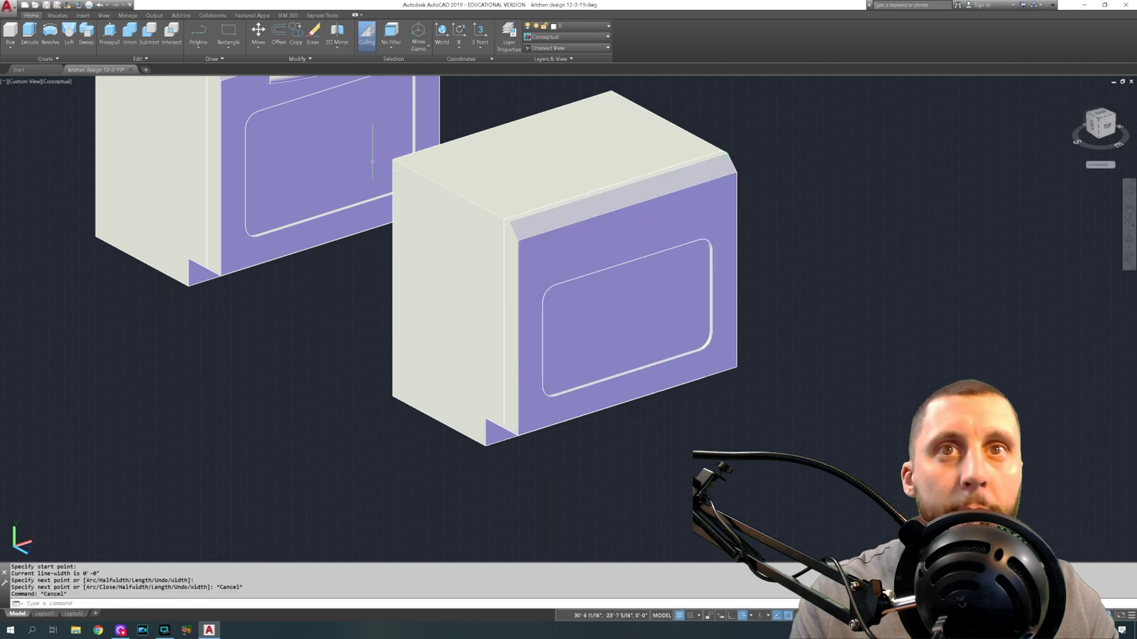
click(268, 36)
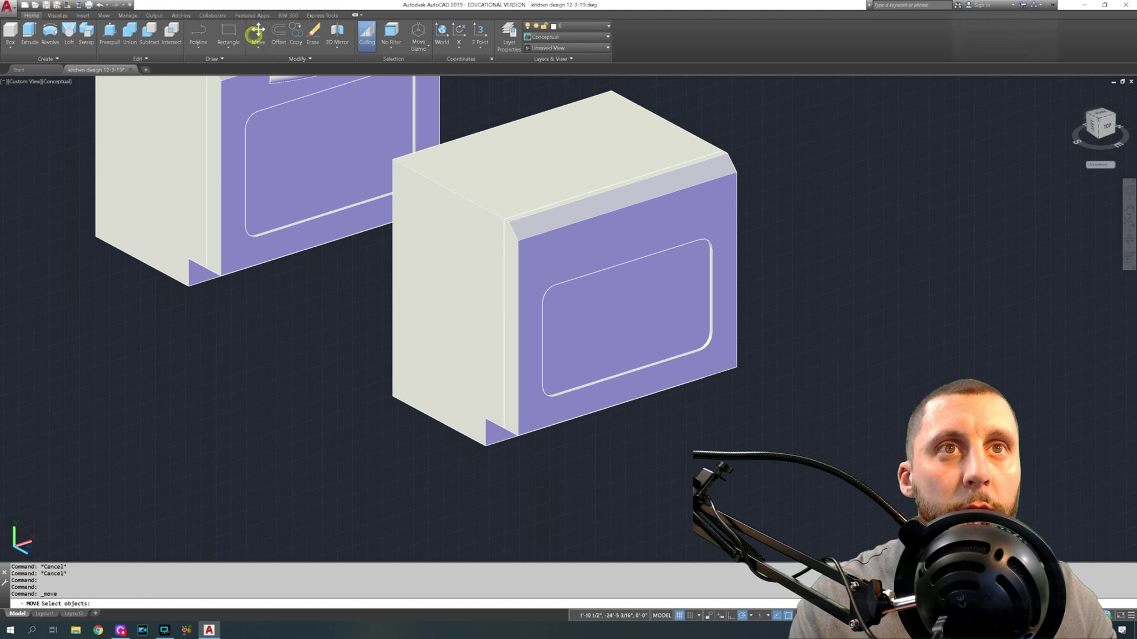
click(619, 210)
key(Escape)
key(Escape)
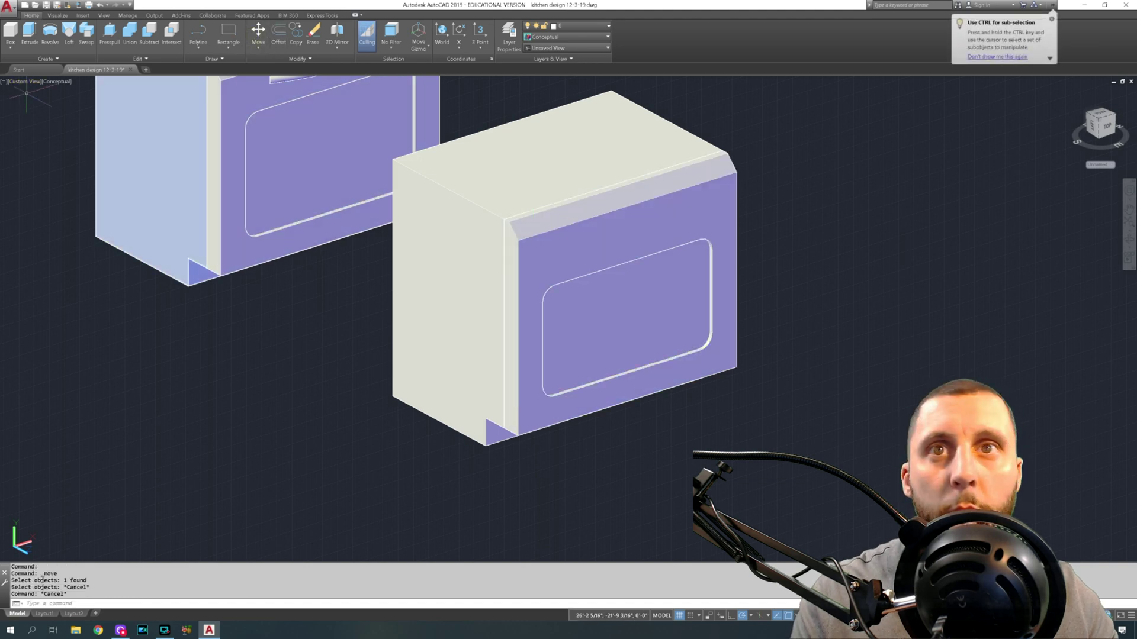
Step: In 2D Wireframe, move the polyline on the stove's upper front edge 4 inches straight down the front face
click(64, 82)
click(74, 95)
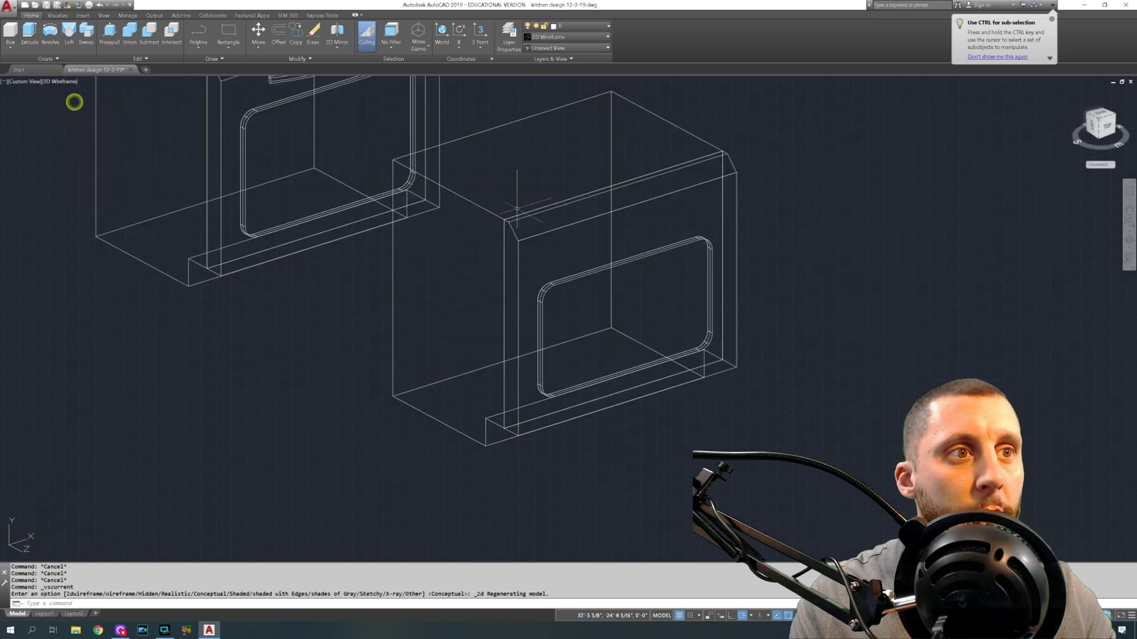
click(258, 32)
click(518, 241)
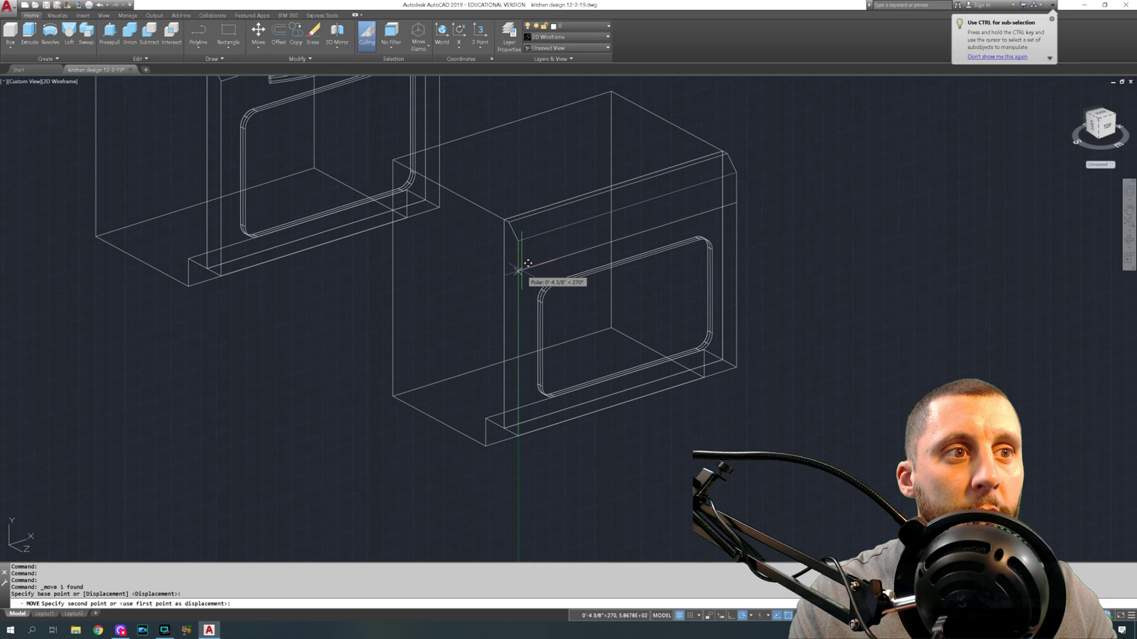
key(Escape)
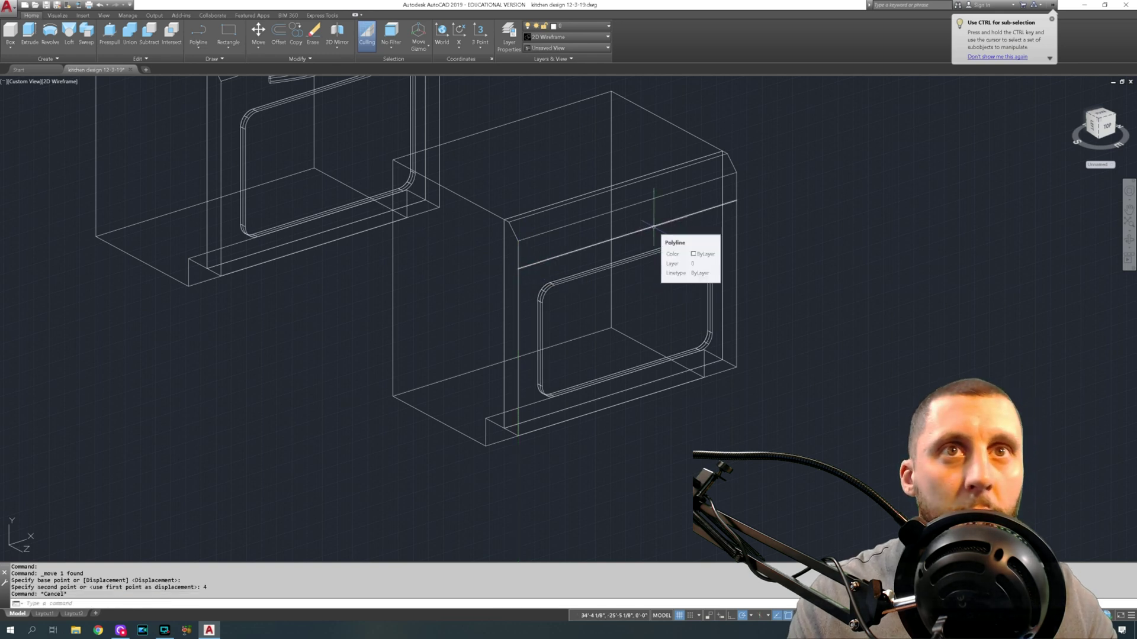
Step: Draw a short vertical polyline upward from the midpoint of the lowered line on the front face
click(199, 33)
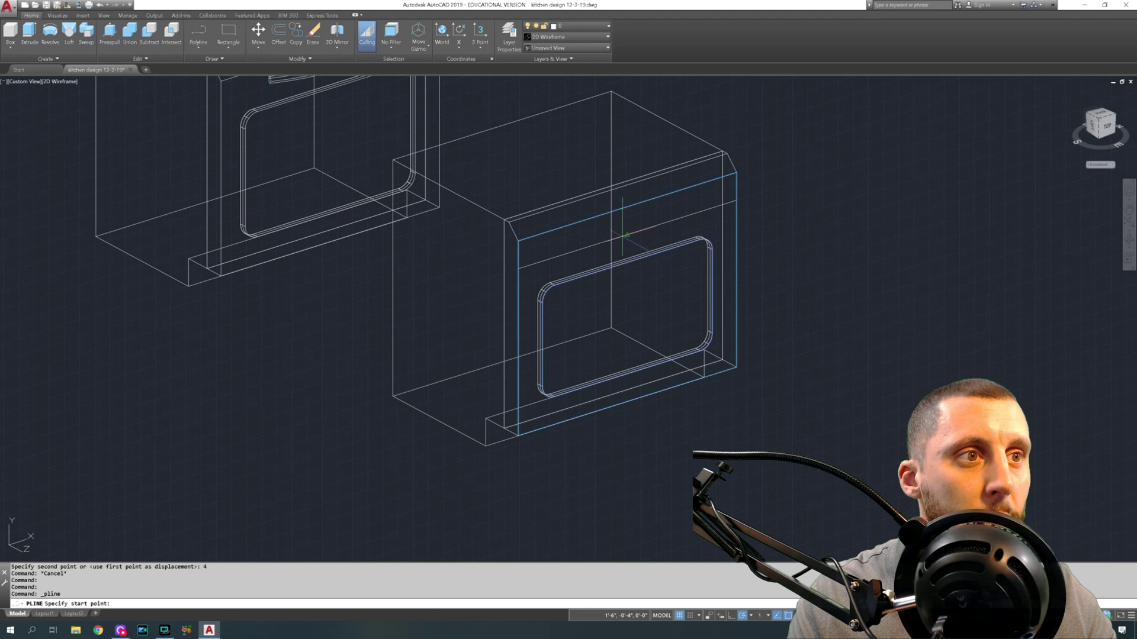
click(627, 236)
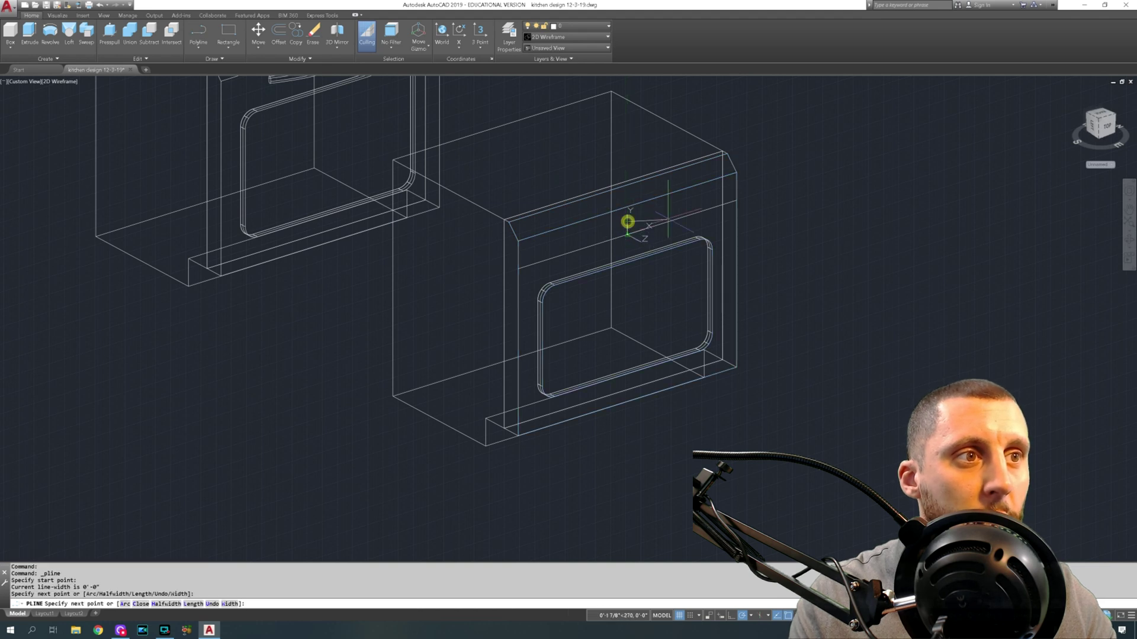
key(Escape)
Step: Offset the short vertical line 1'-0" to both sides along the front face
click(279, 34)
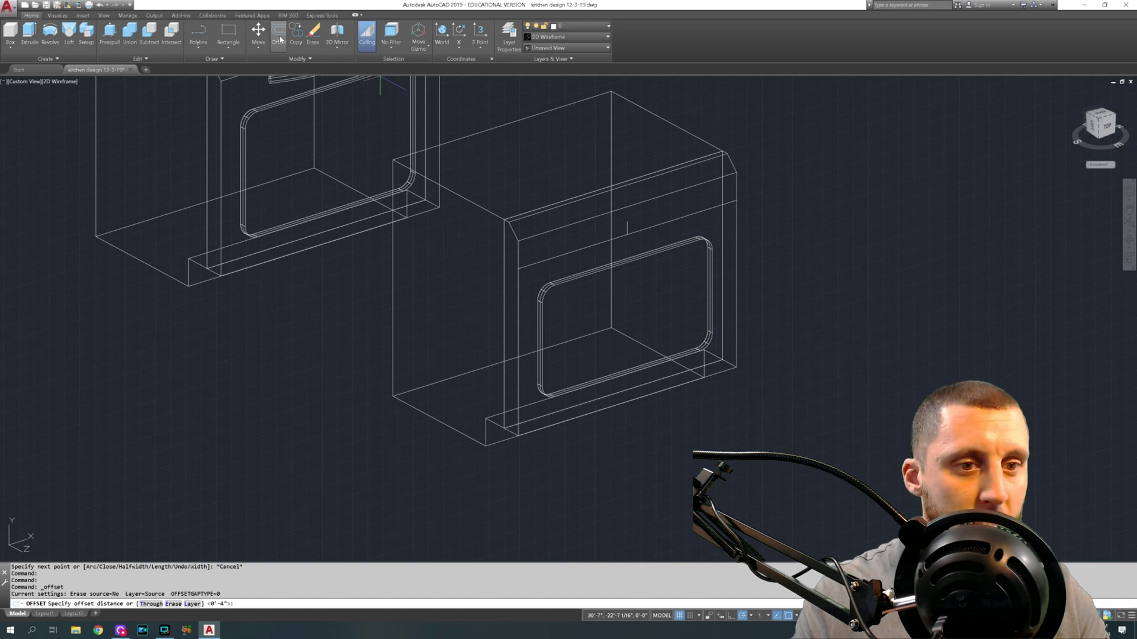
key(Return)
click(641, 229)
click(627, 225)
click(625, 224)
click(626, 223)
click(627, 226)
key(Escape)
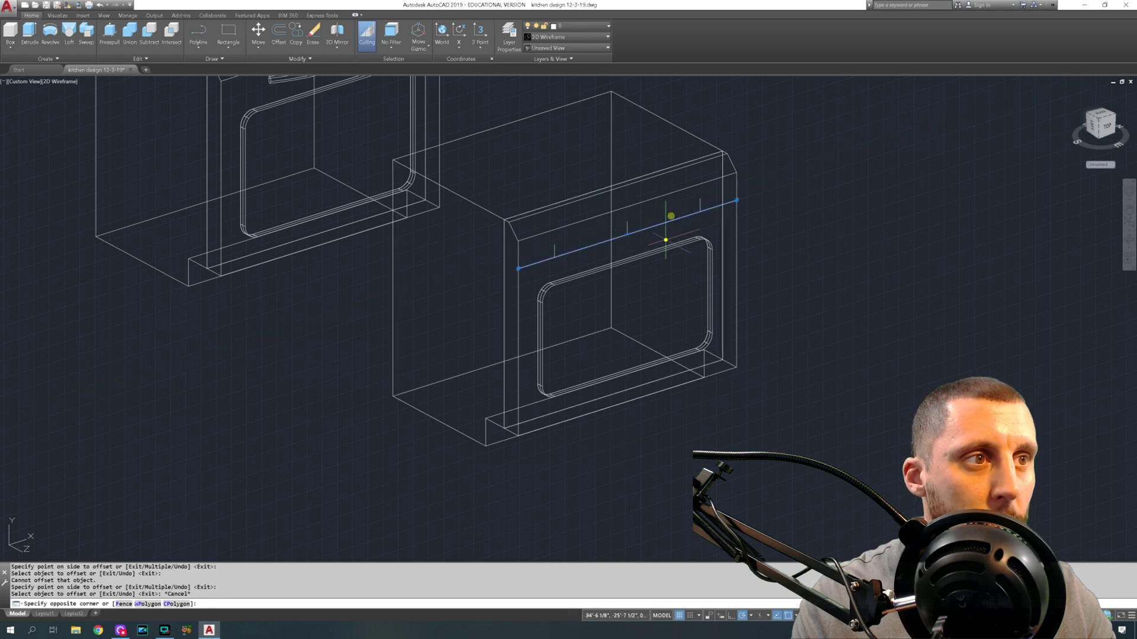
Step: Delete the full-width guide line and draw a polyline connecting the midpoints of the two outer short vertical lines
drag(668, 216, 666, 241)
key(Delete)
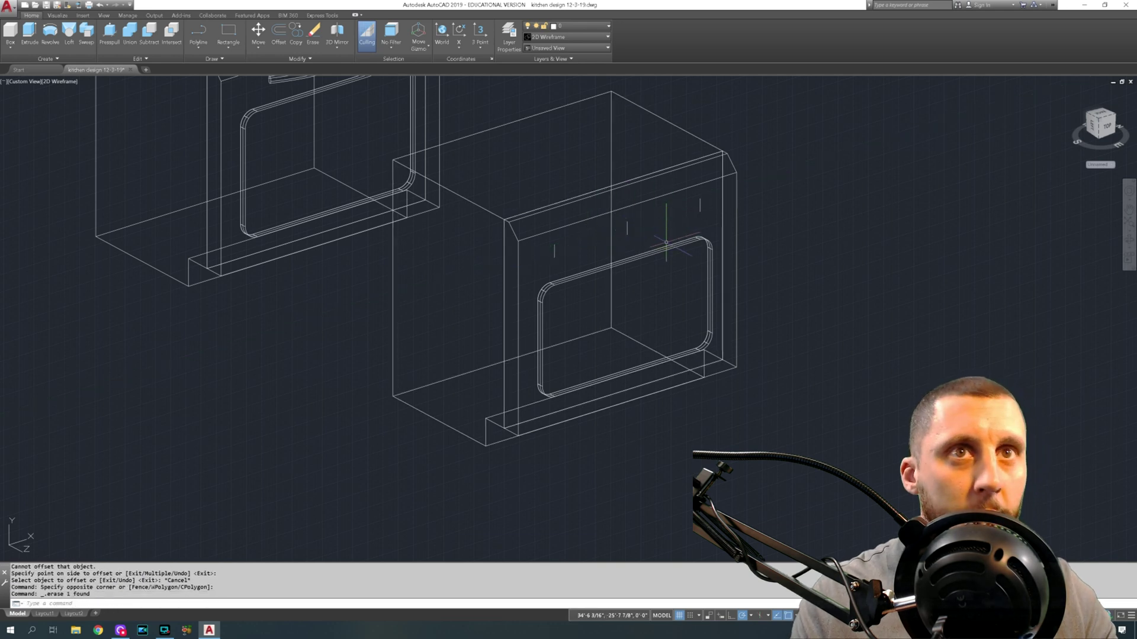
click(198, 32)
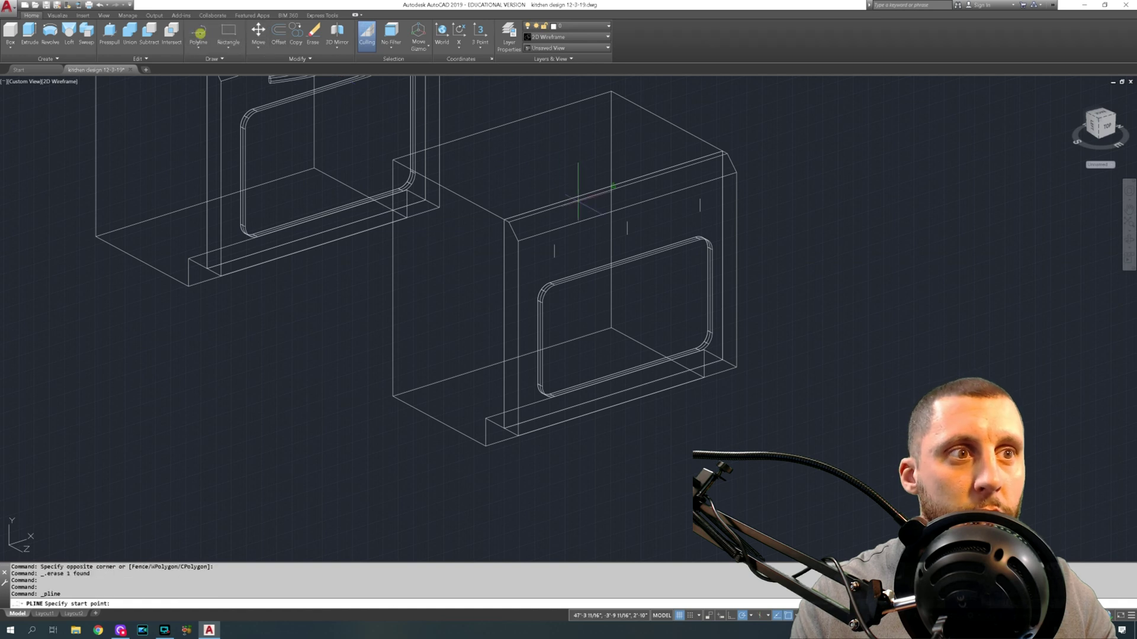
click(555, 252)
click(700, 206)
key(Escape)
Step: Delete the three short vertical guide lines above the oven window
click(627, 225)
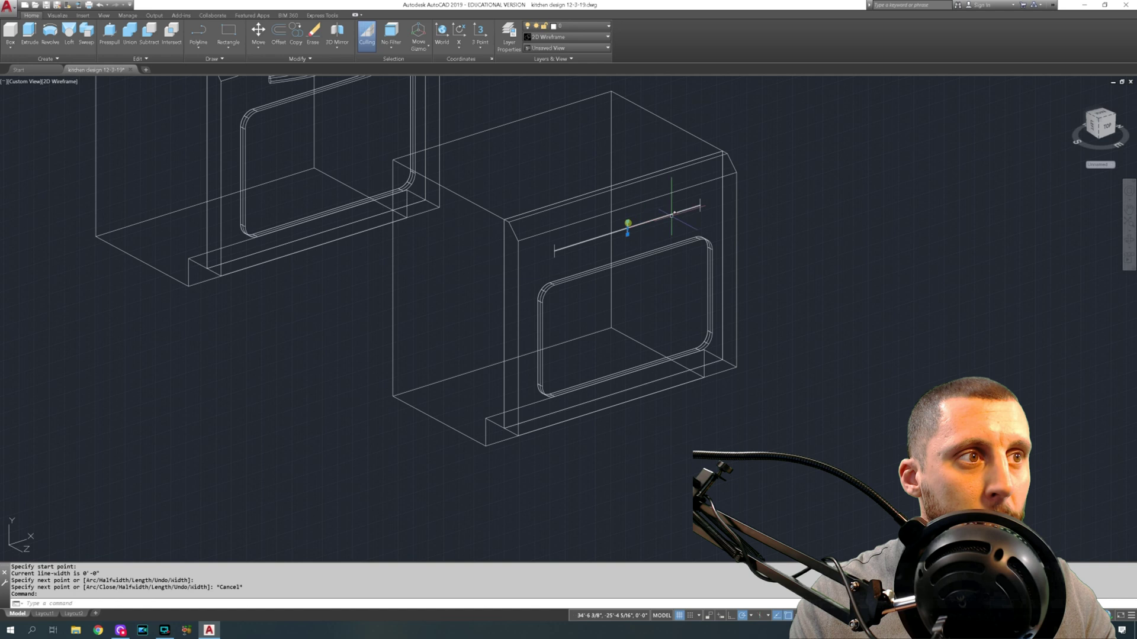
click(695, 202)
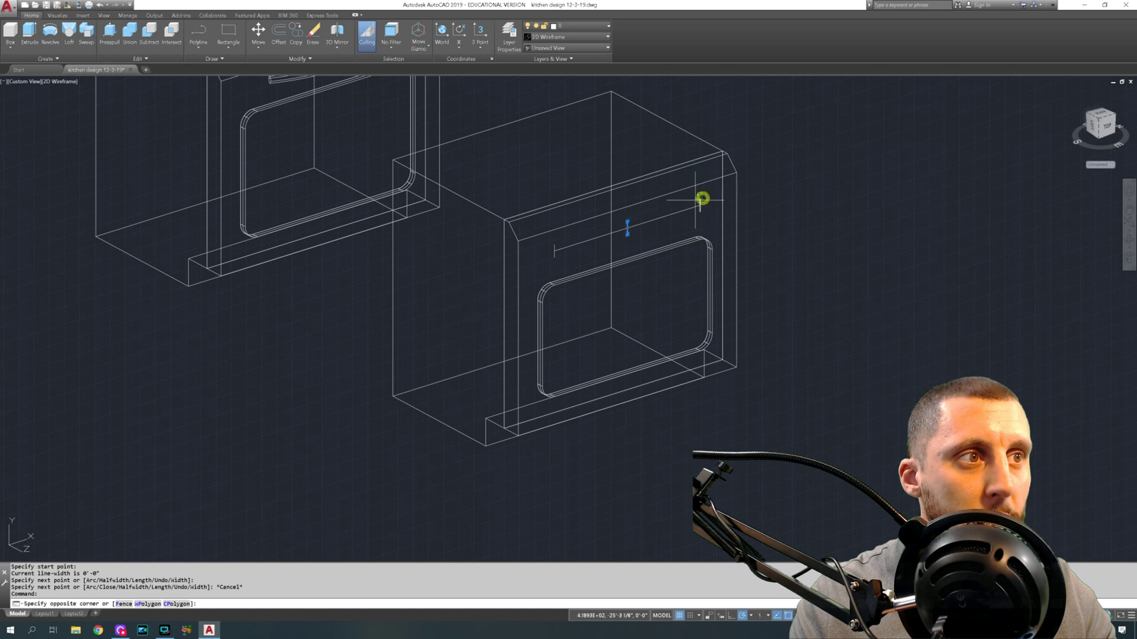
click(552, 245)
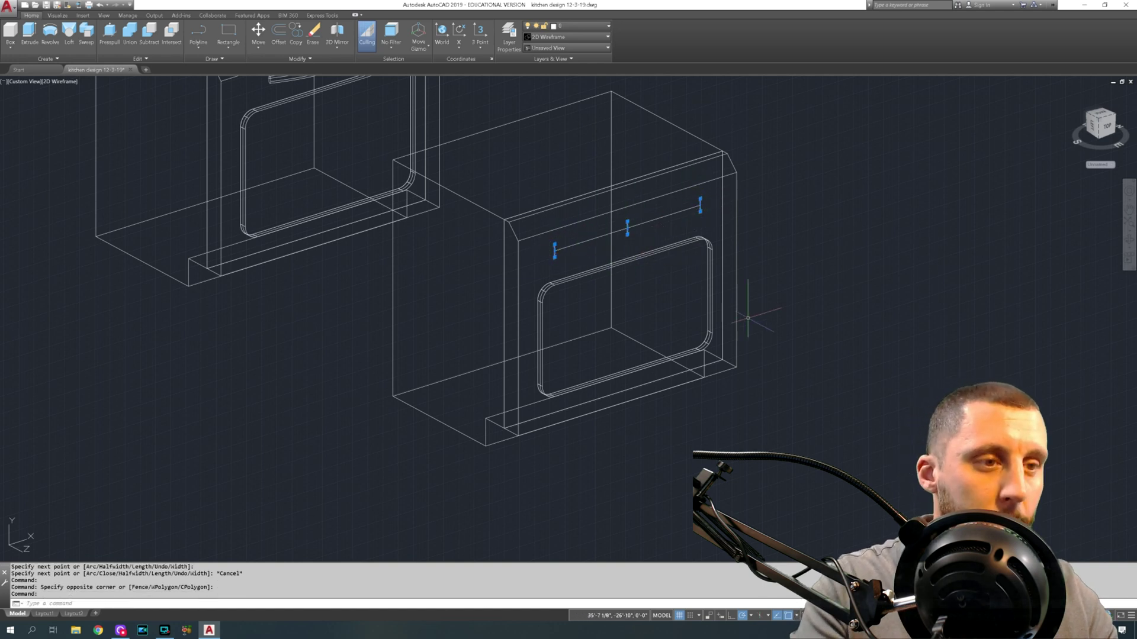
key(Delete)
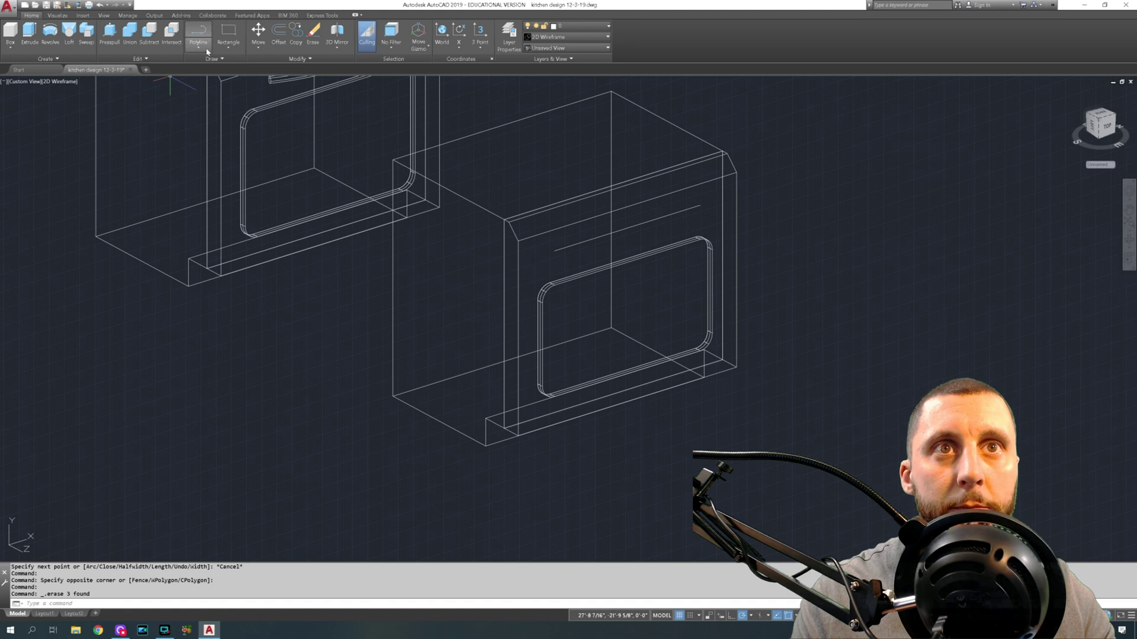
Step: Draw a circle with a radius of .75 centred on the left end of the line above the oven window
click(228, 47)
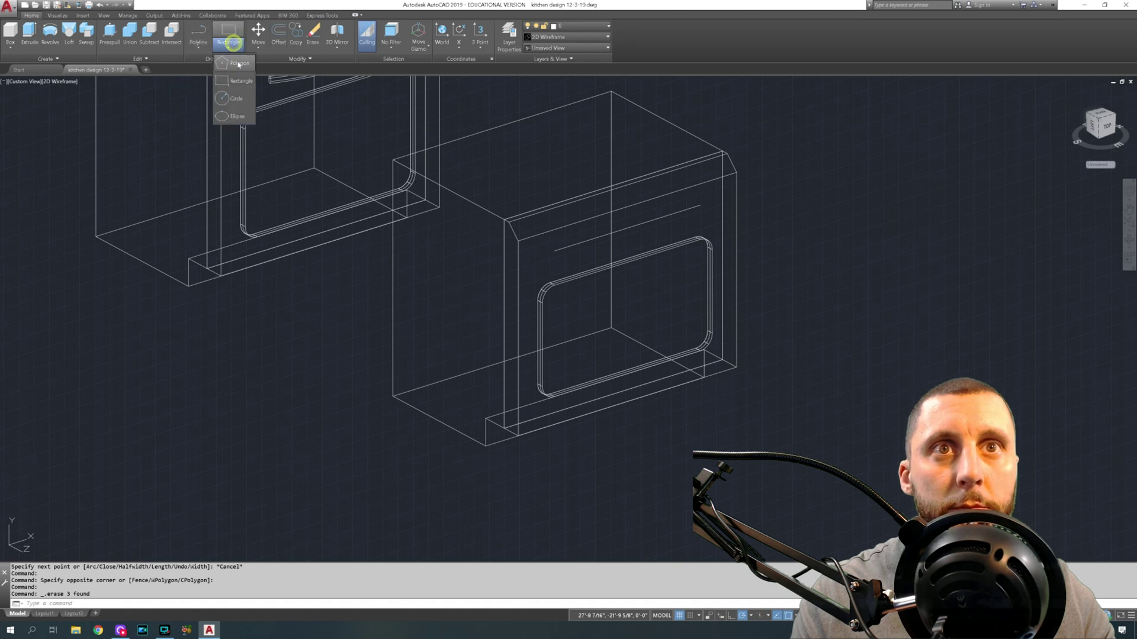
click(235, 104)
click(555, 250)
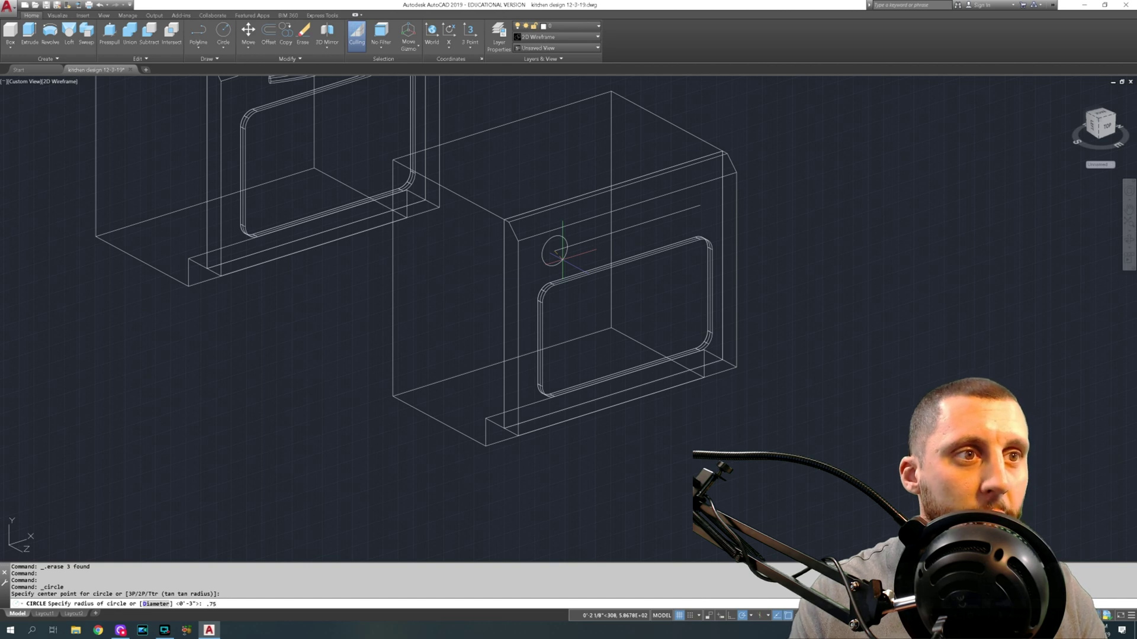
key(Return)
Step: Copy the circle and its line 10' to the right of the new stove
click(578, 245)
click(553, 249)
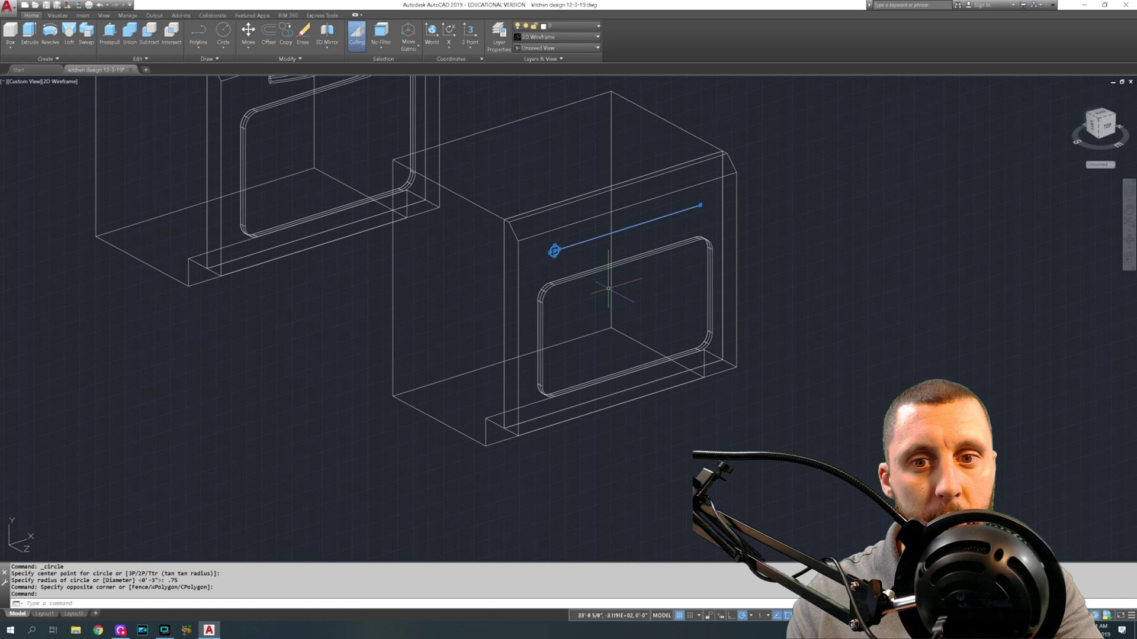
text(co)
key(Return)
click(590, 263)
scroll(584, 284, down, 2)
text(10')
key(Return)
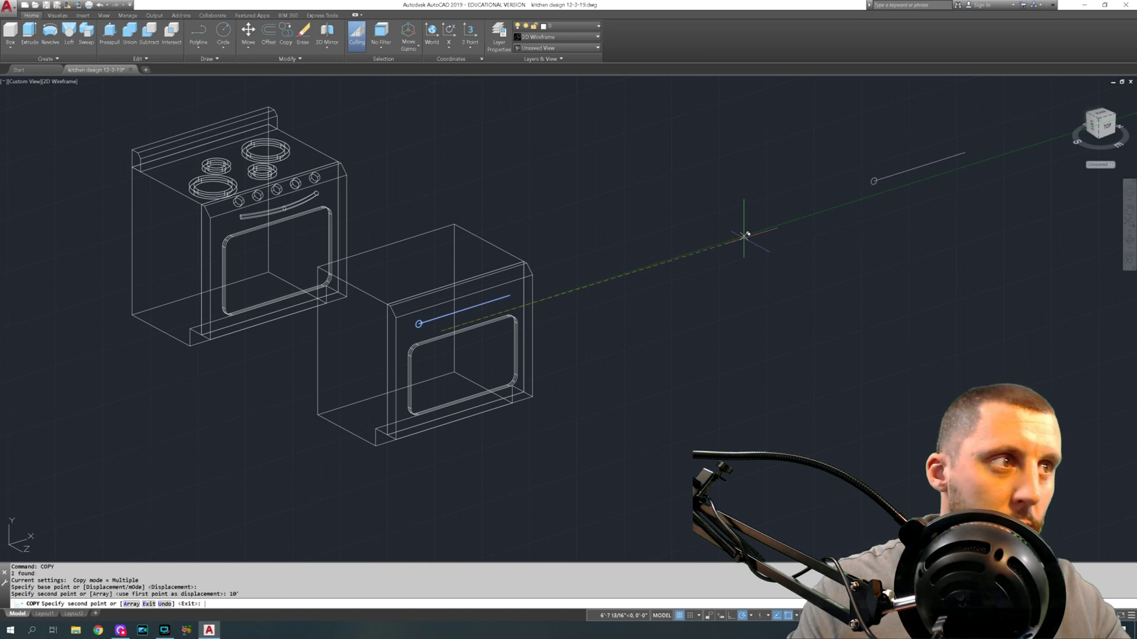
key(Escape)
Step: Switch to the Top view and examine the copied line beyond the stoves
click(35, 81)
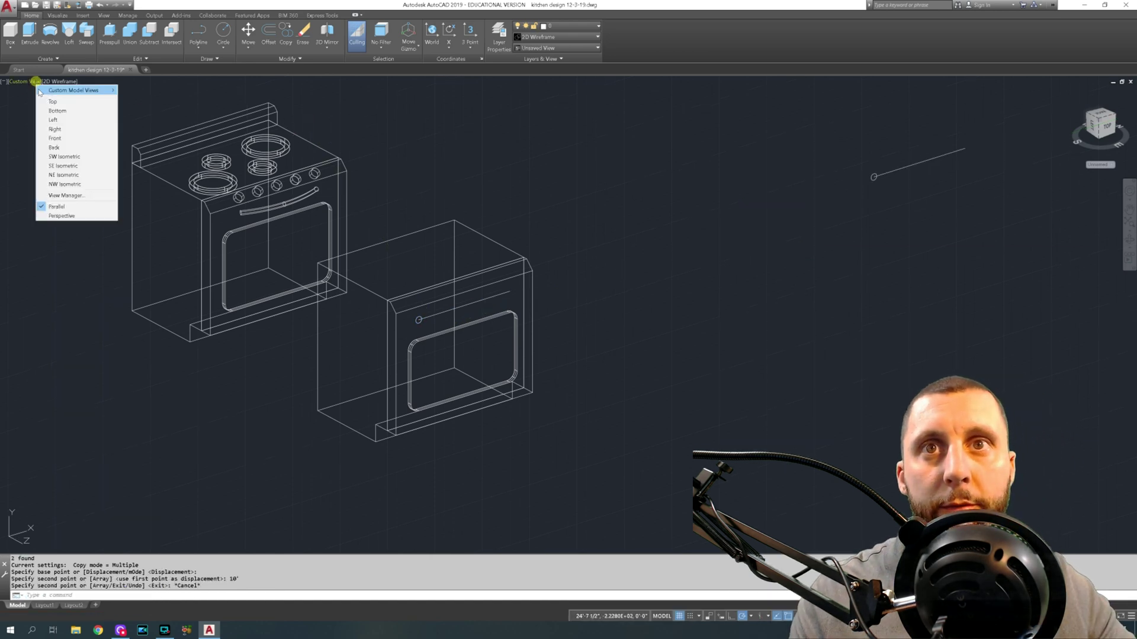
click(53, 102)
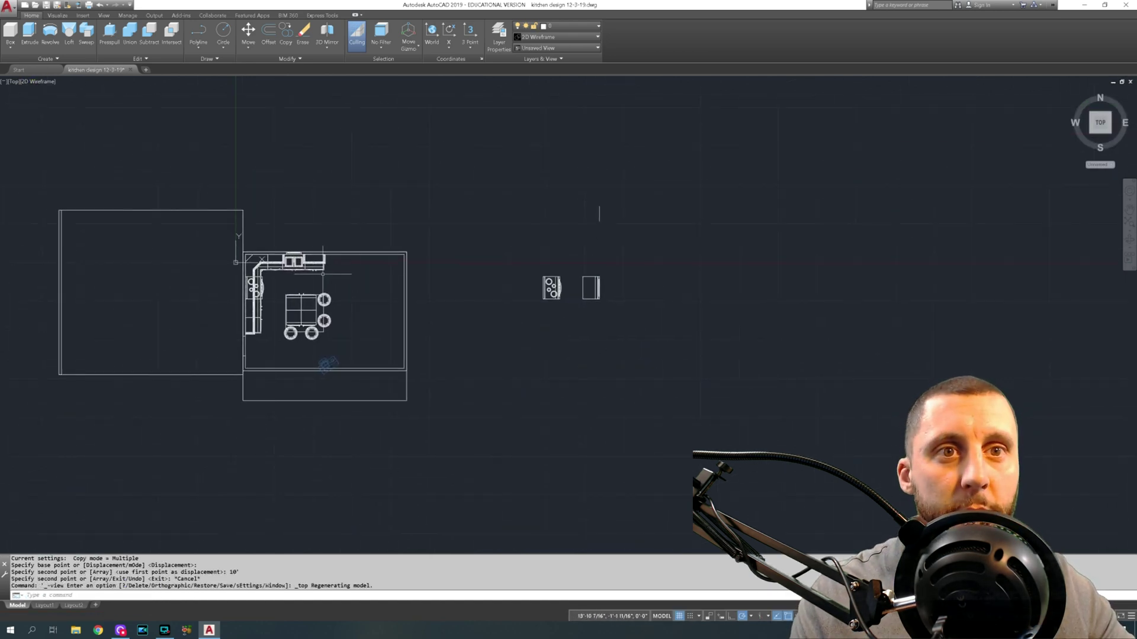
scroll(272, 270, up, 10)
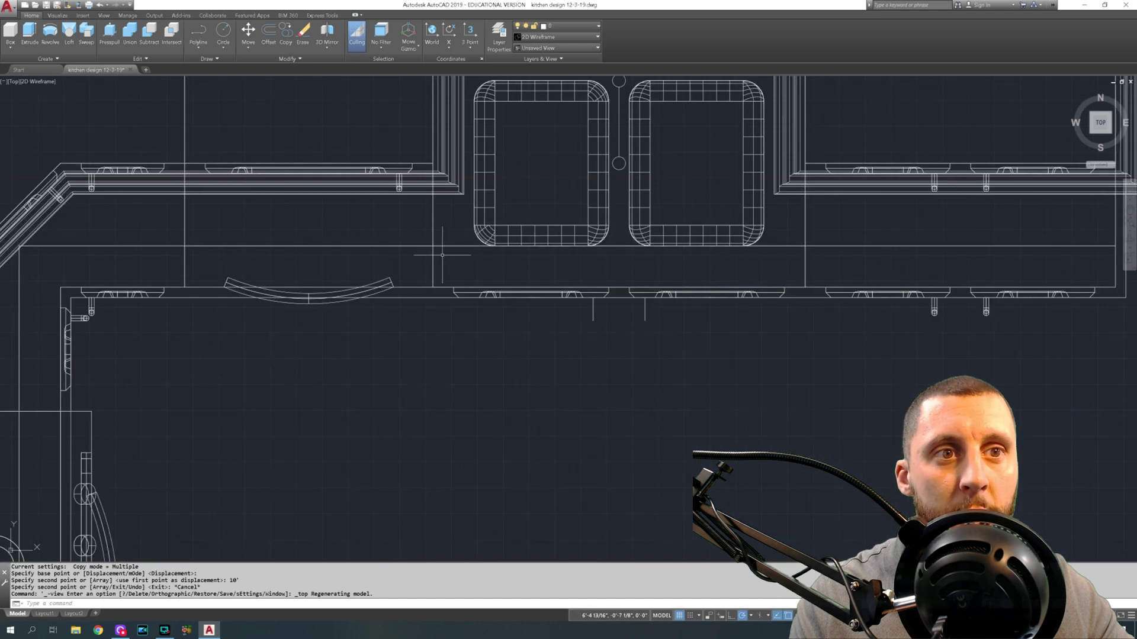
scroll(394, 290, down, 10)
middle_drag(636, 266, 399, 330)
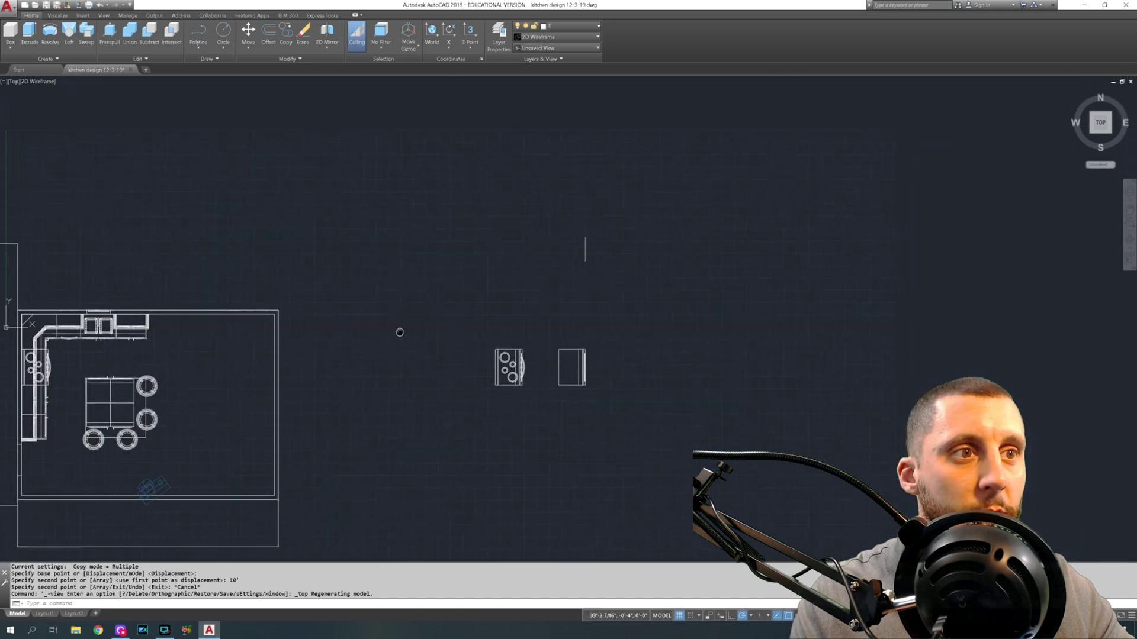
scroll(595, 243, up, 8)
click(436, 320)
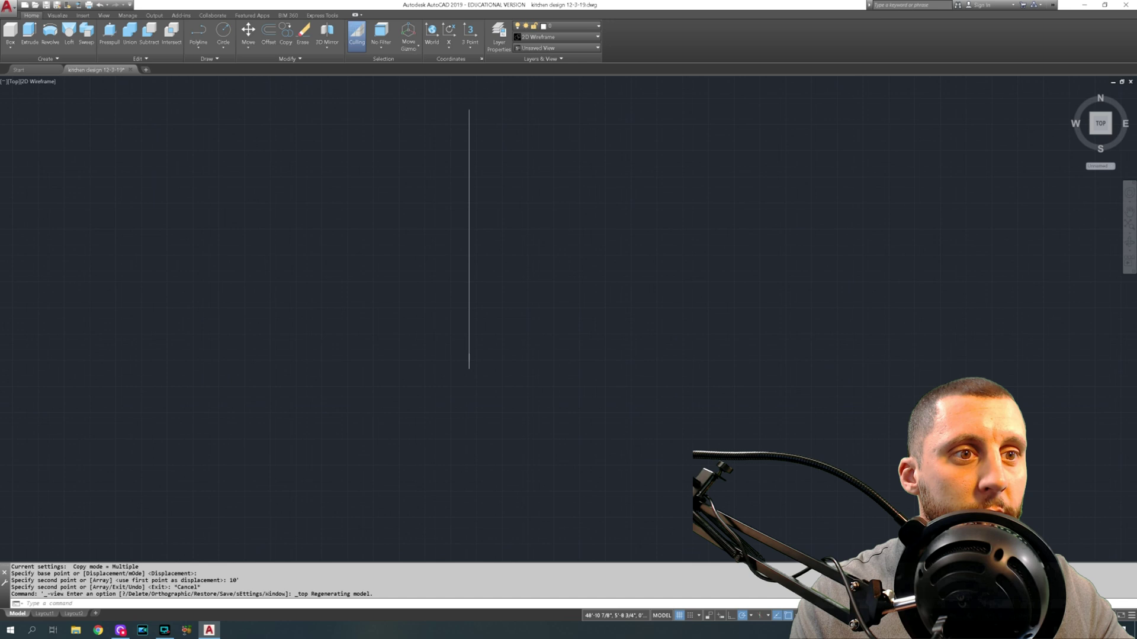
key(Escape)
click(484, 246)
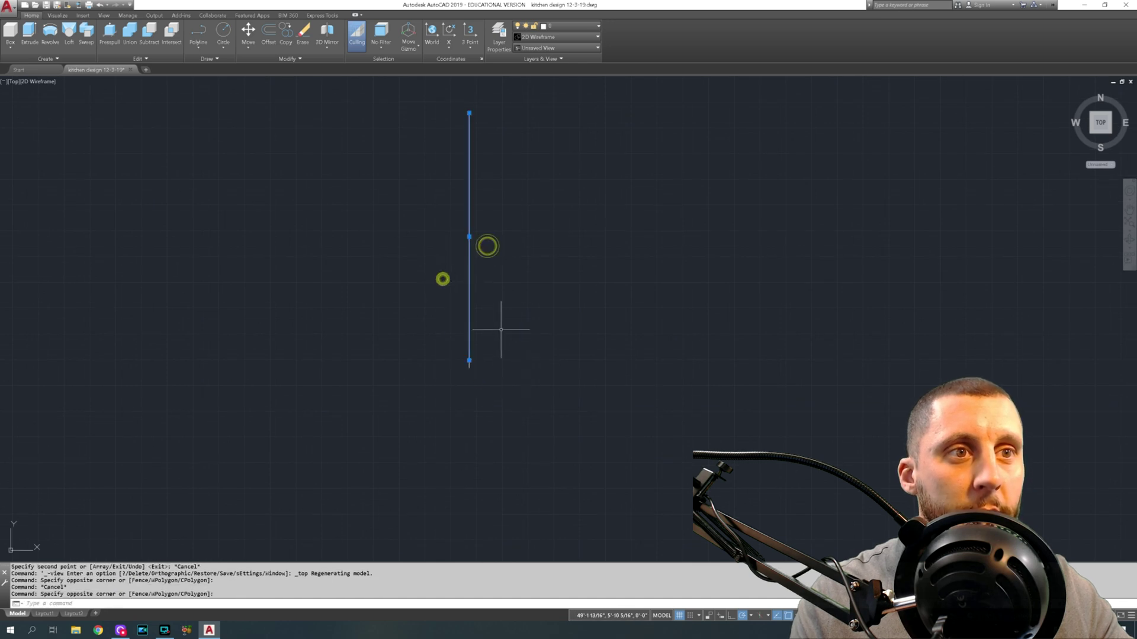
key(Escape)
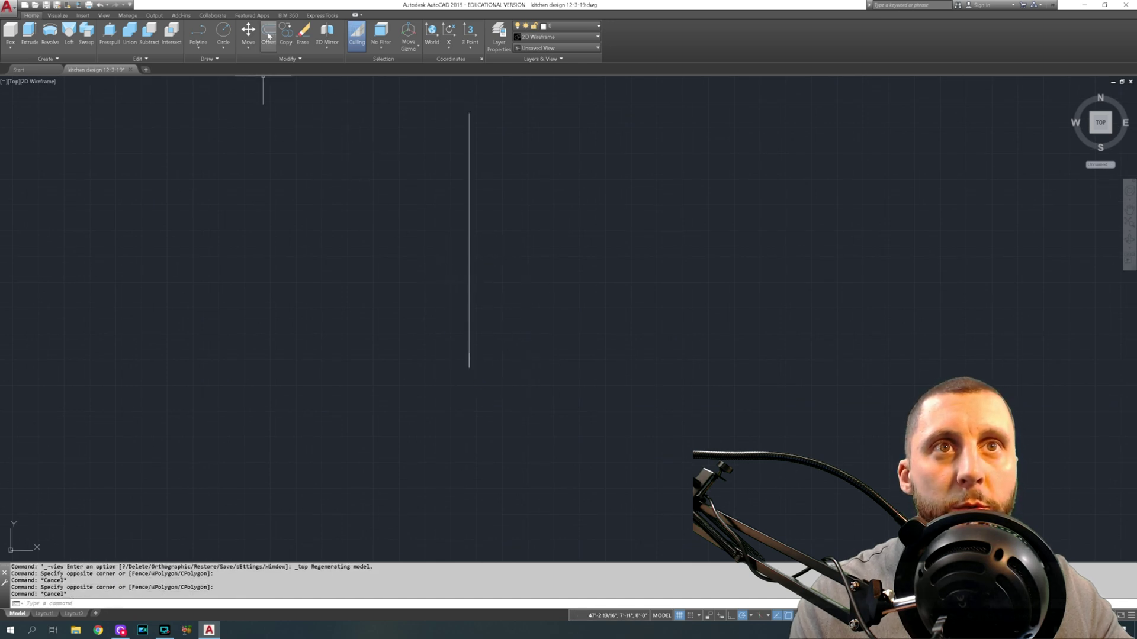
Step: Try to offset the copied line by 3 inches in the Top view
click(268, 38)
text(3)
key(Return)
click(469, 224)
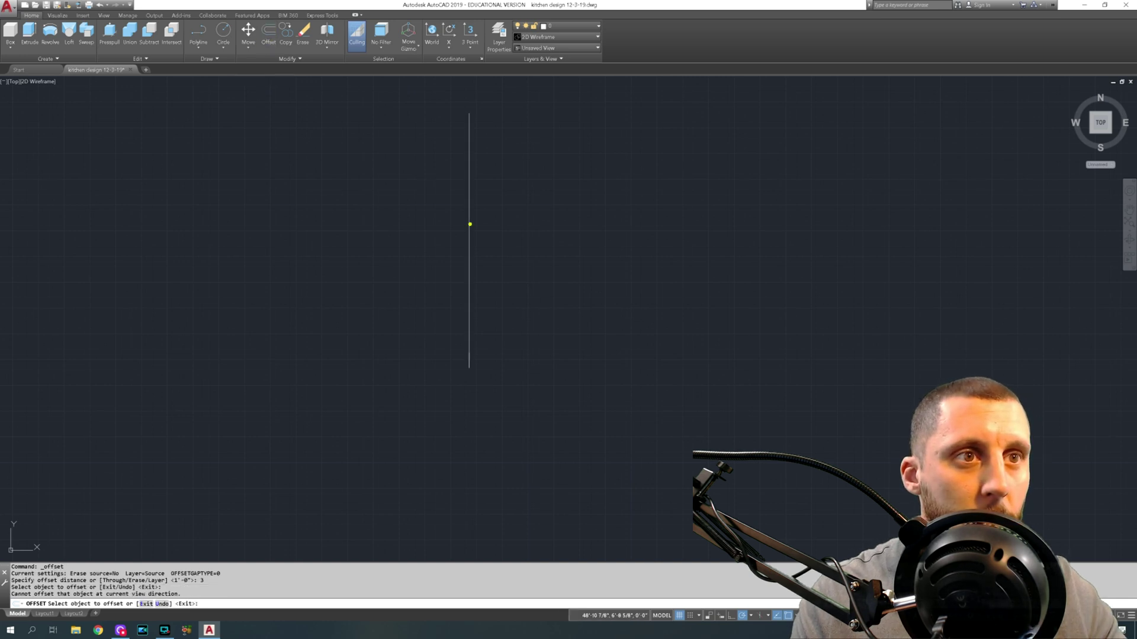
click(470, 236)
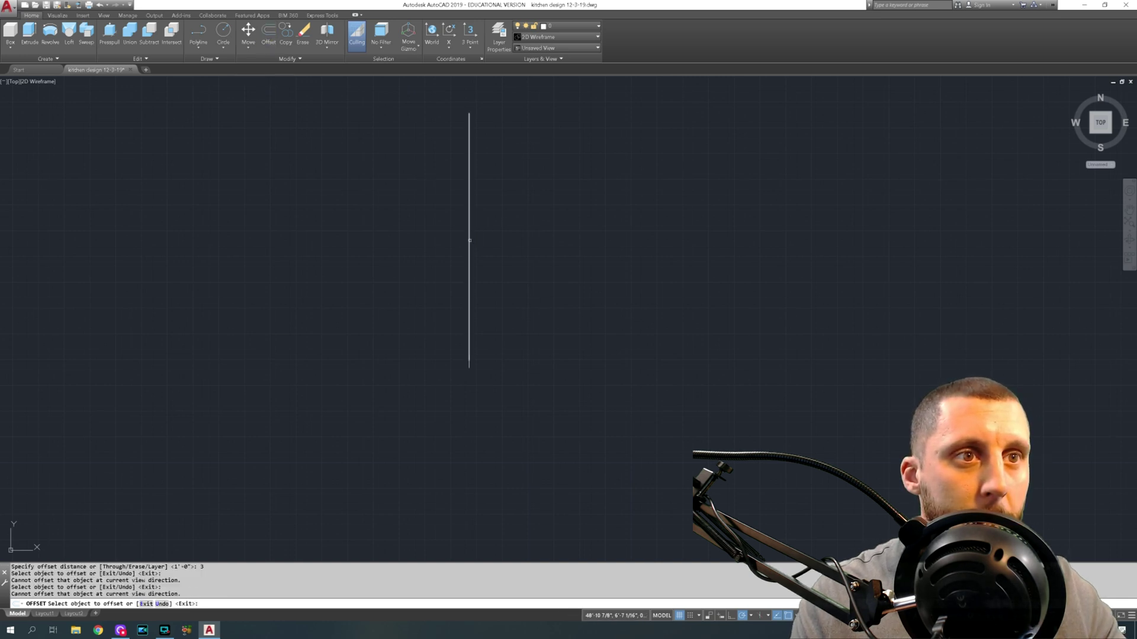
click(469, 238)
key(Escape)
Step: In an angled 3D view, copy the line from its midpoint 3 inches outward along the X axis
shift+middle_drag(517, 315, 495, 259)
click(495, 259)
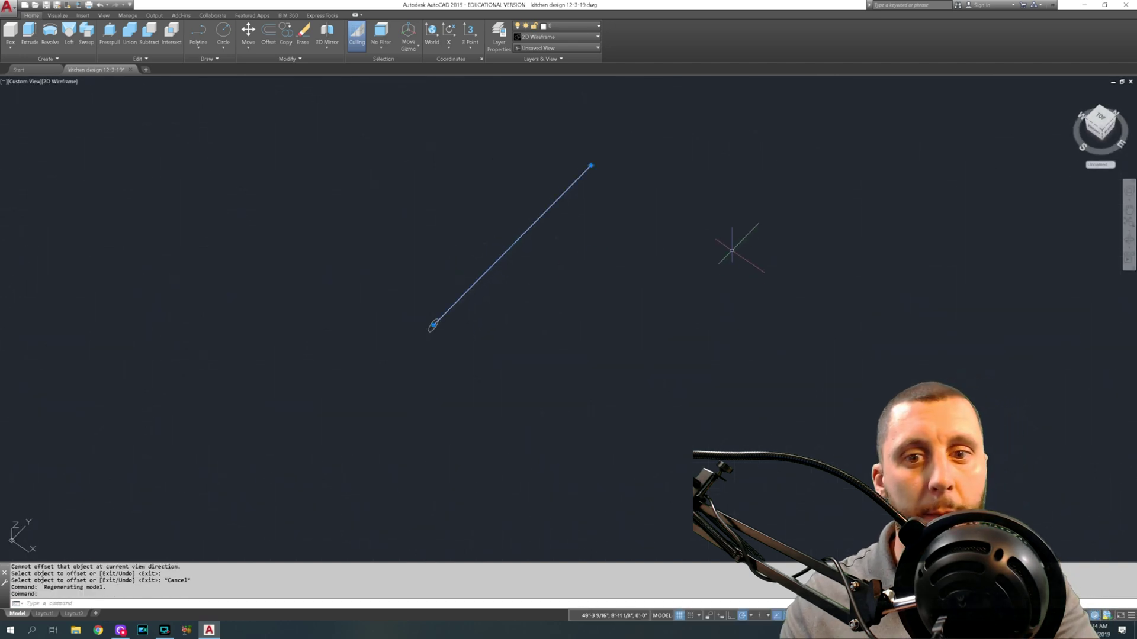
text(co)
key(Return)
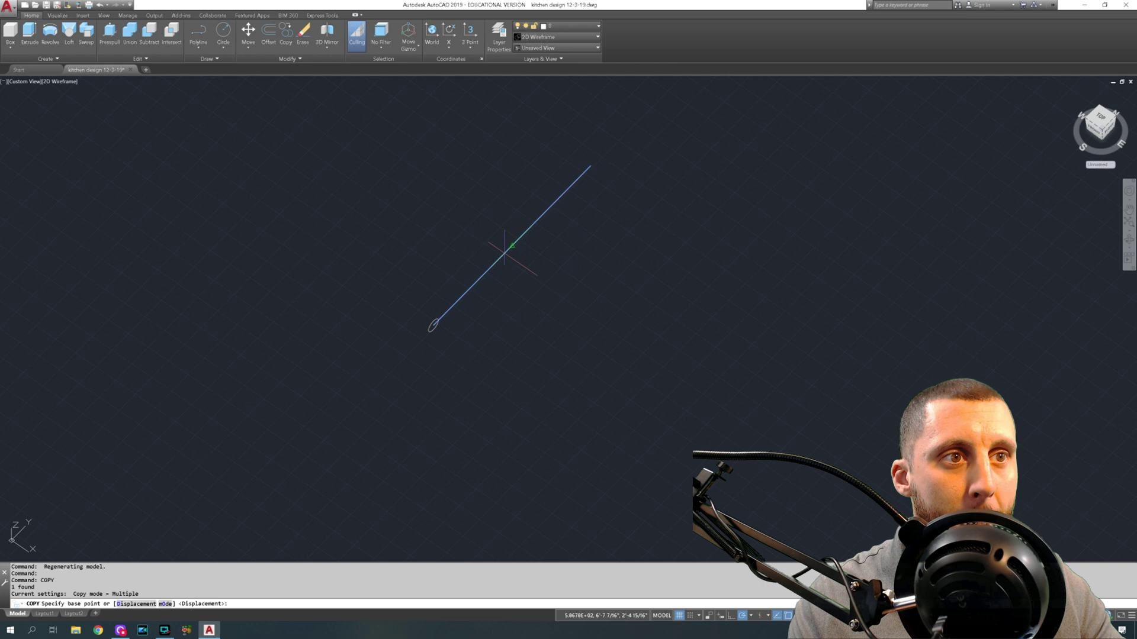
click(514, 245)
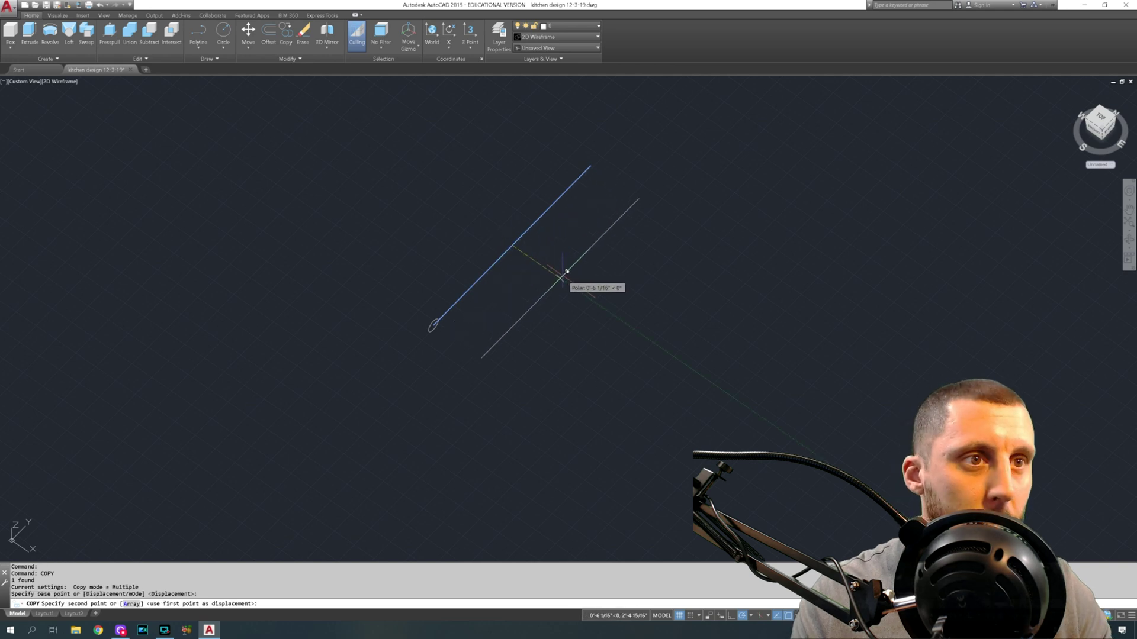
text(3)
key(Return)
key(Escape)
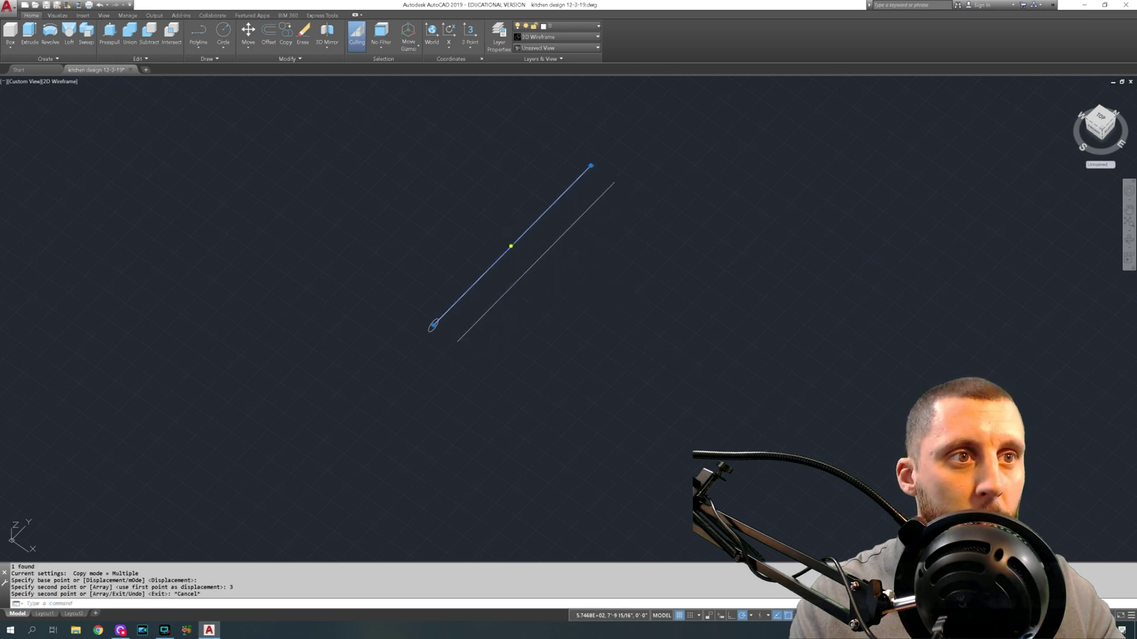
Step: Try to convert the line attached to the circle into an arc, using the second line's midpoint, and undo it
mouse_move(513, 247)
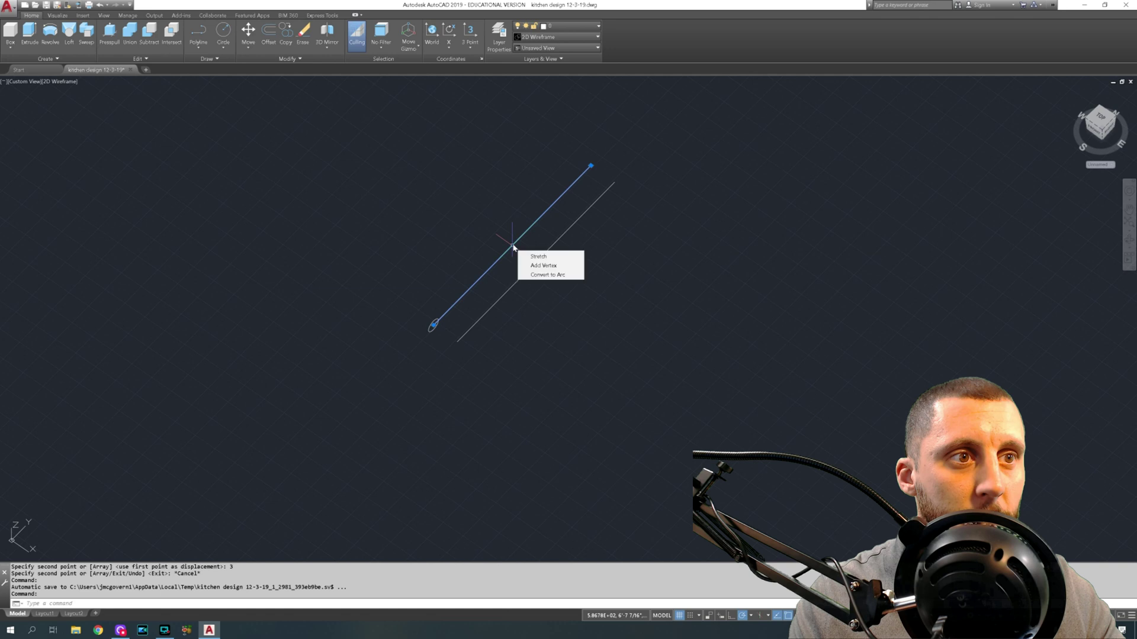
click(540, 276)
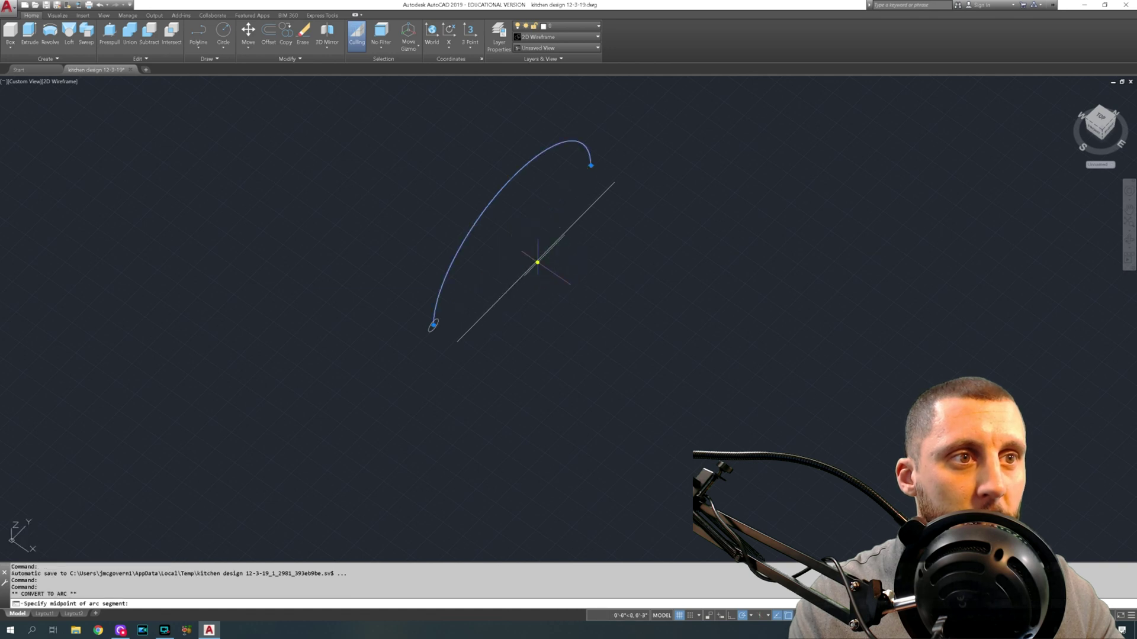
key(ctrl+z)
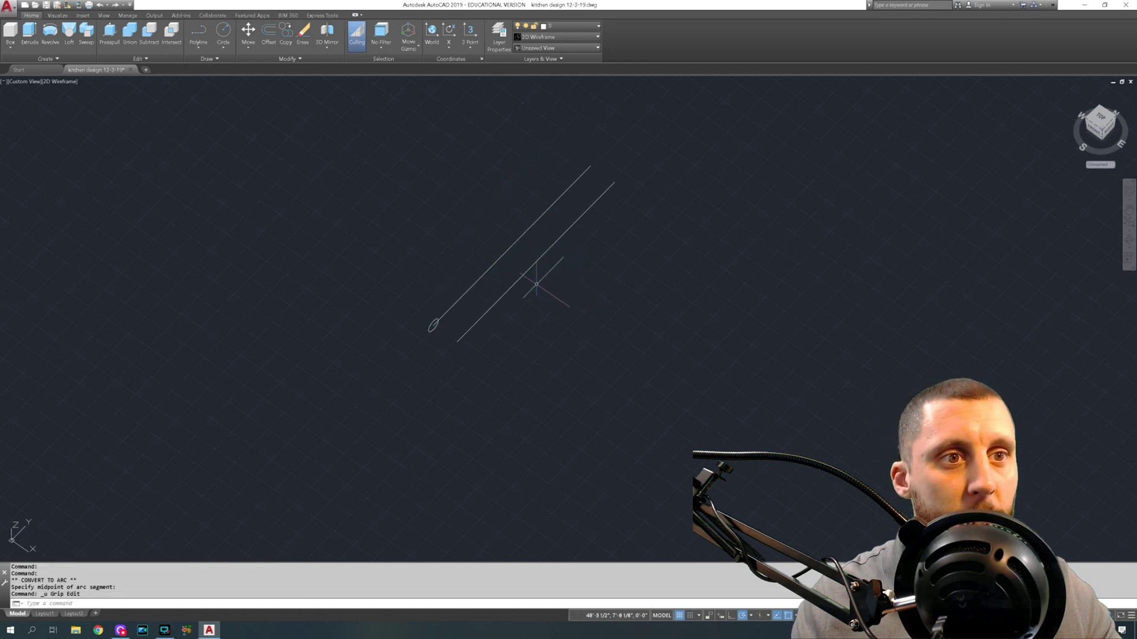
Step: In the Top view, try to convert the line attached to the circle into an arc
click(30, 81)
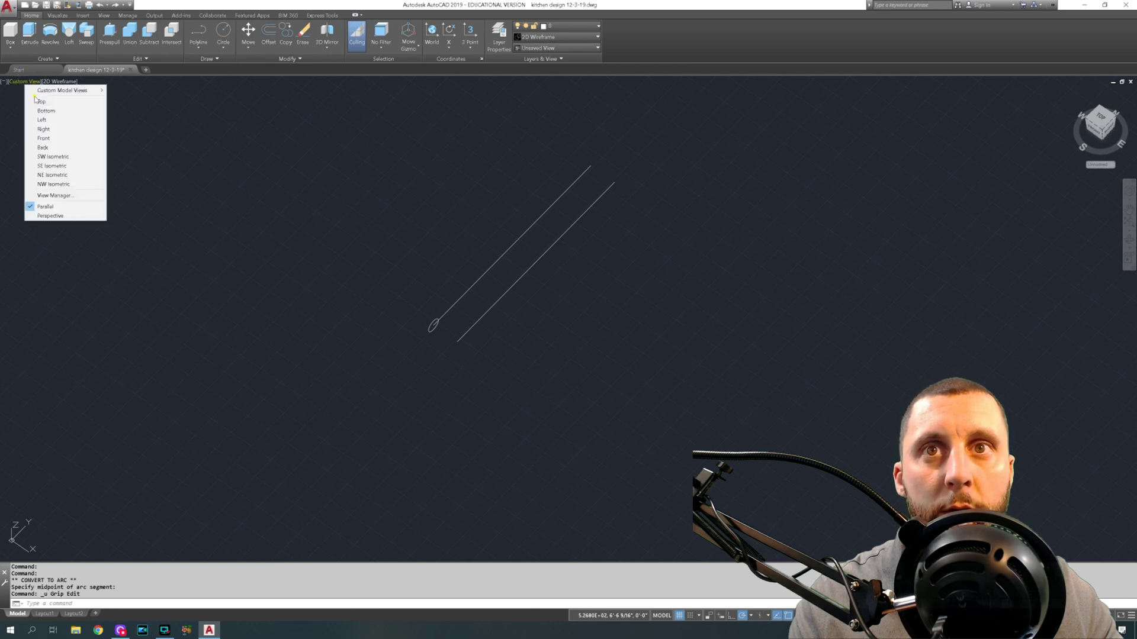
click(40, 102)
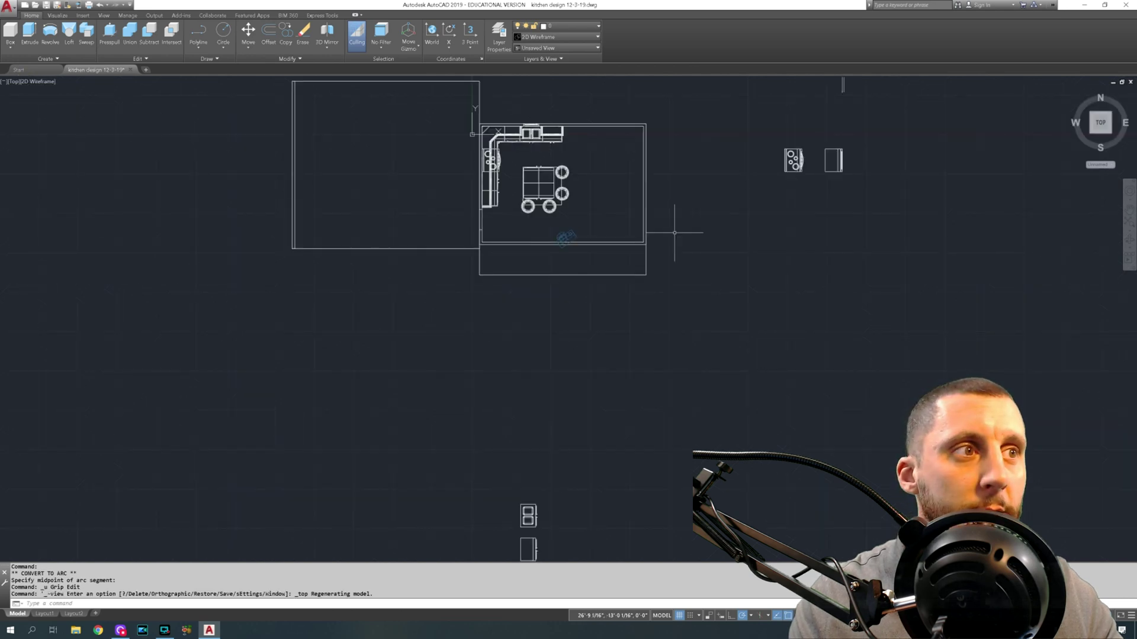
click(426, 272)
mouse_move(427, 292)
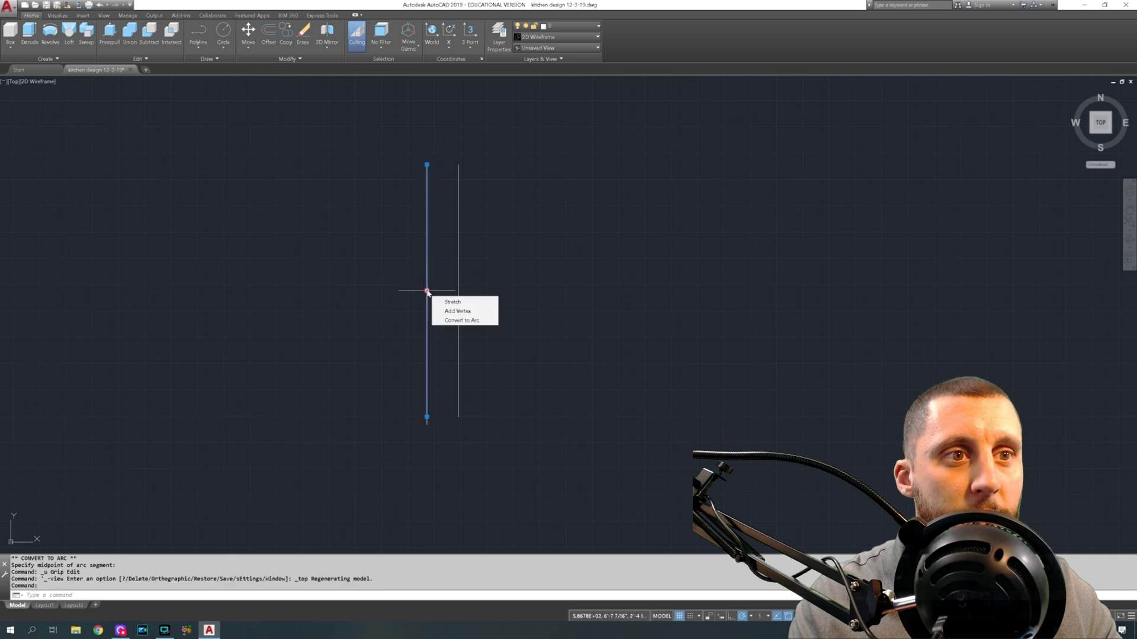
click(453, 321)
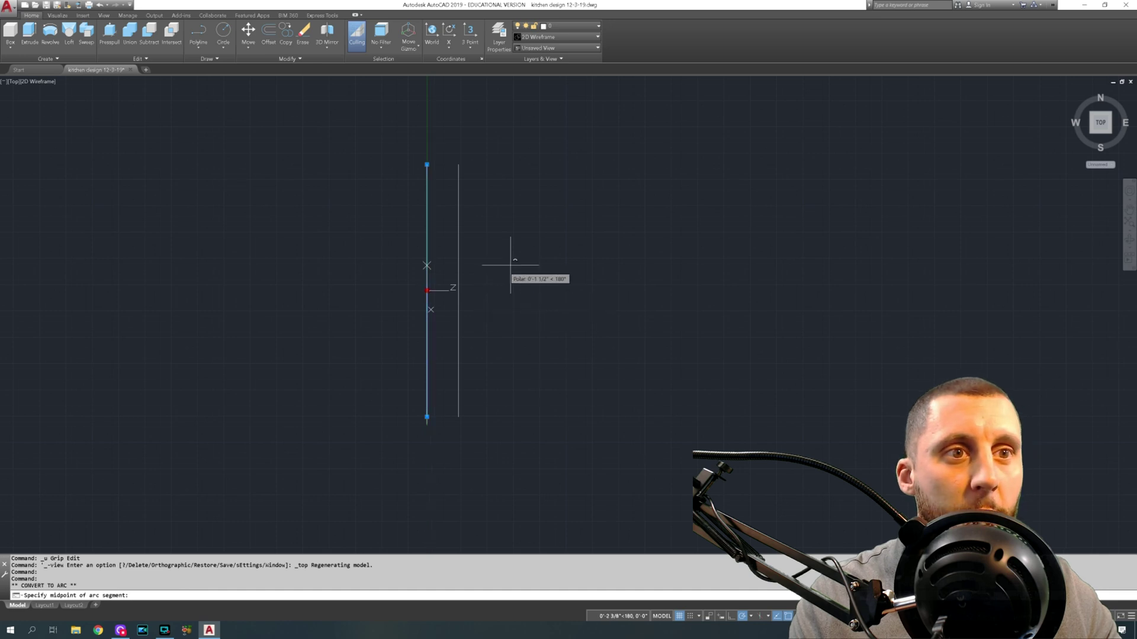
key(Escape)
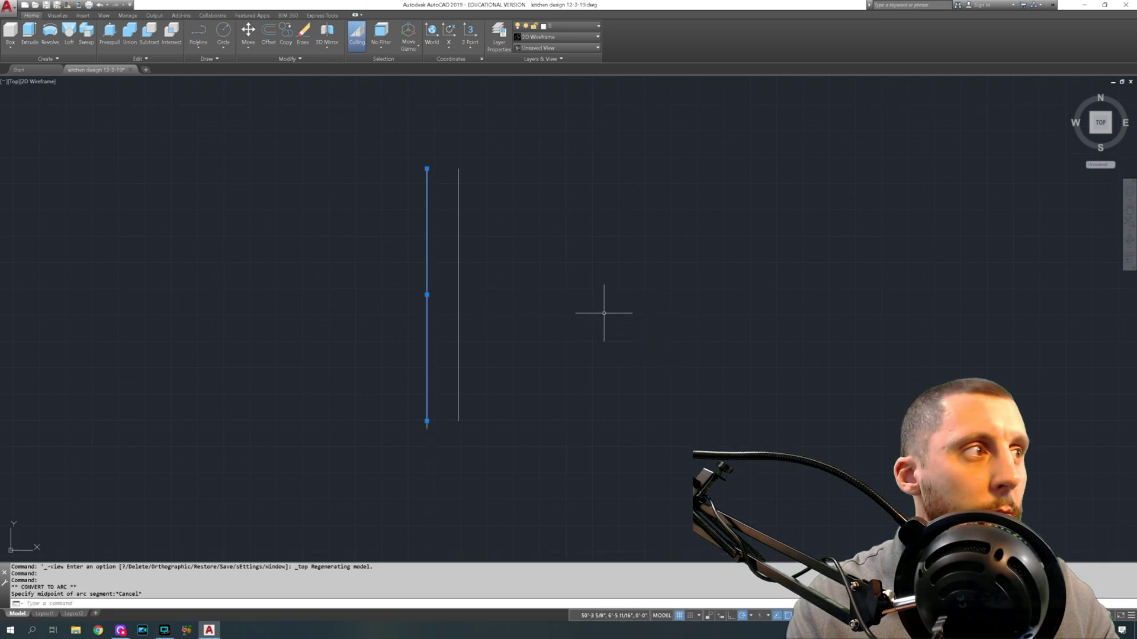
key(Escape)
Step: Reset the user coordinate system to World
text(uc)
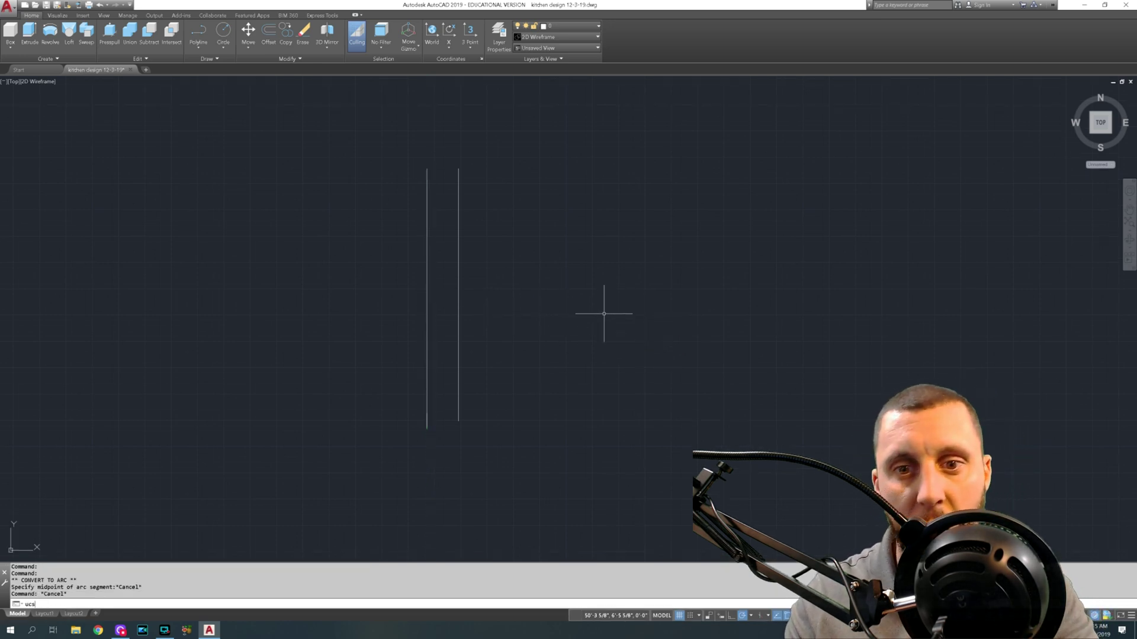
text(s)
key(Return)
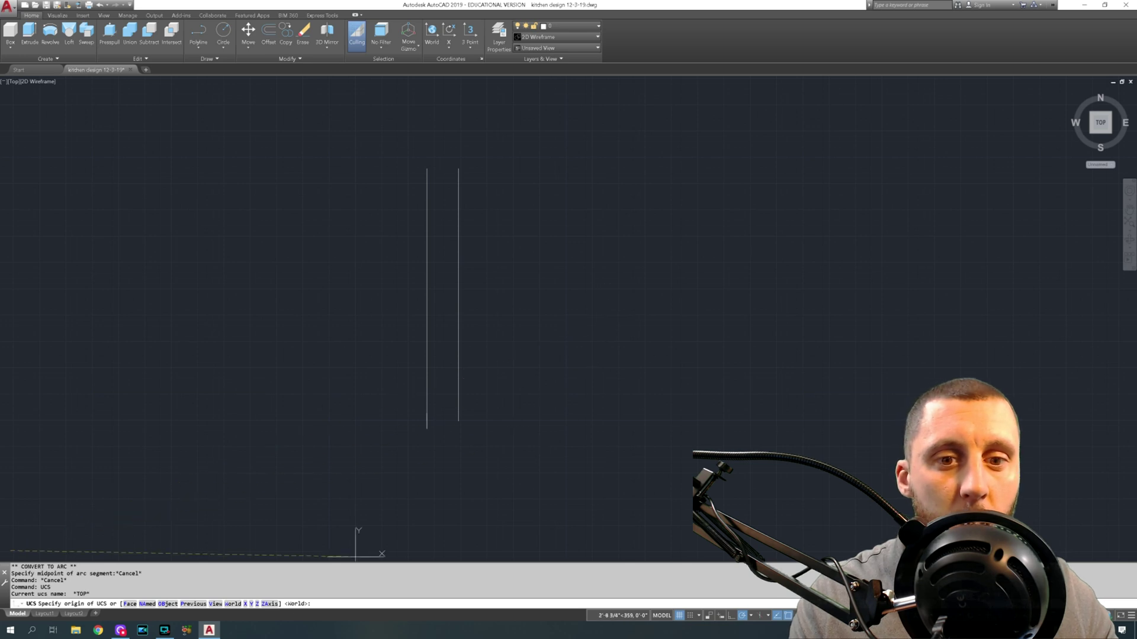
click(228, 604)
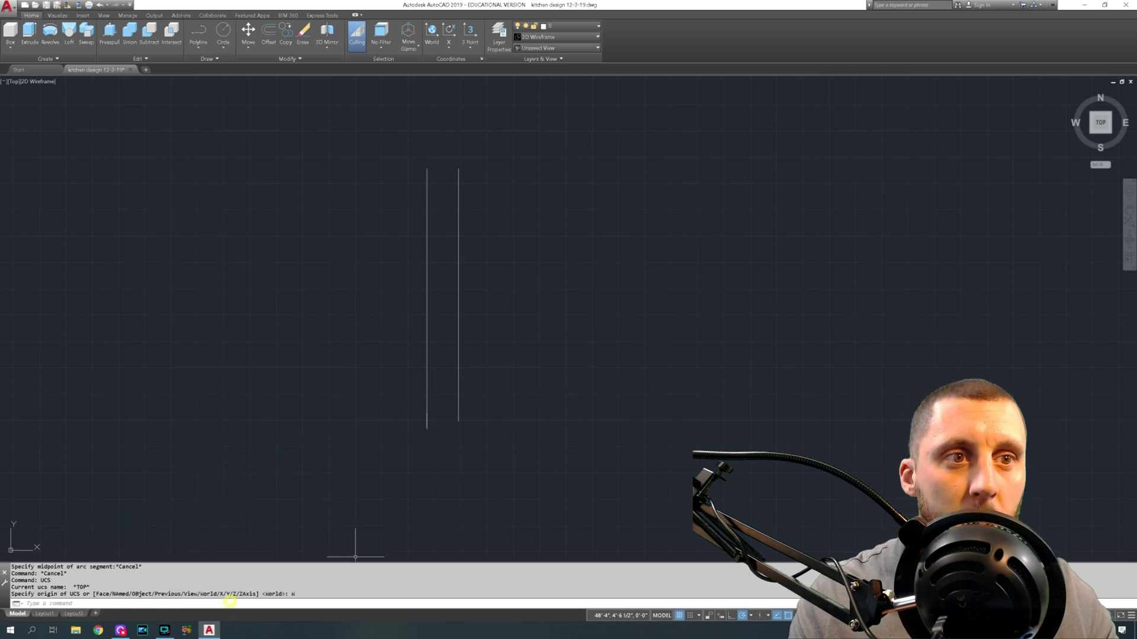
Step: Try again to convert the circle's line into an arc with the World coordinate system active
click(428, 310)
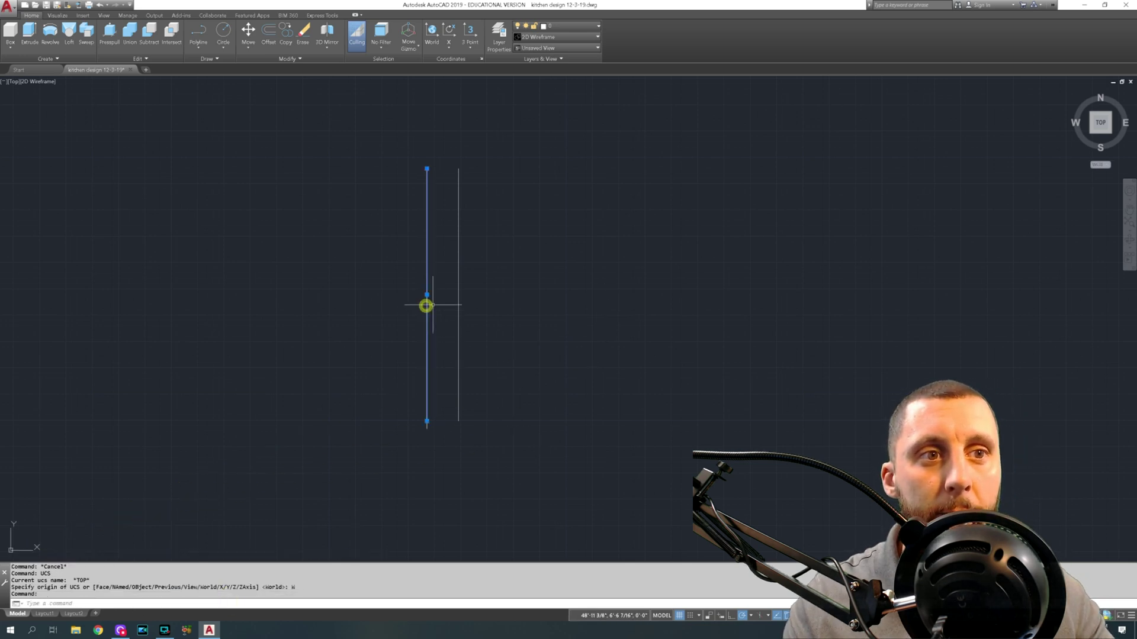
mouse_move(427, 294)
click(462, 324)
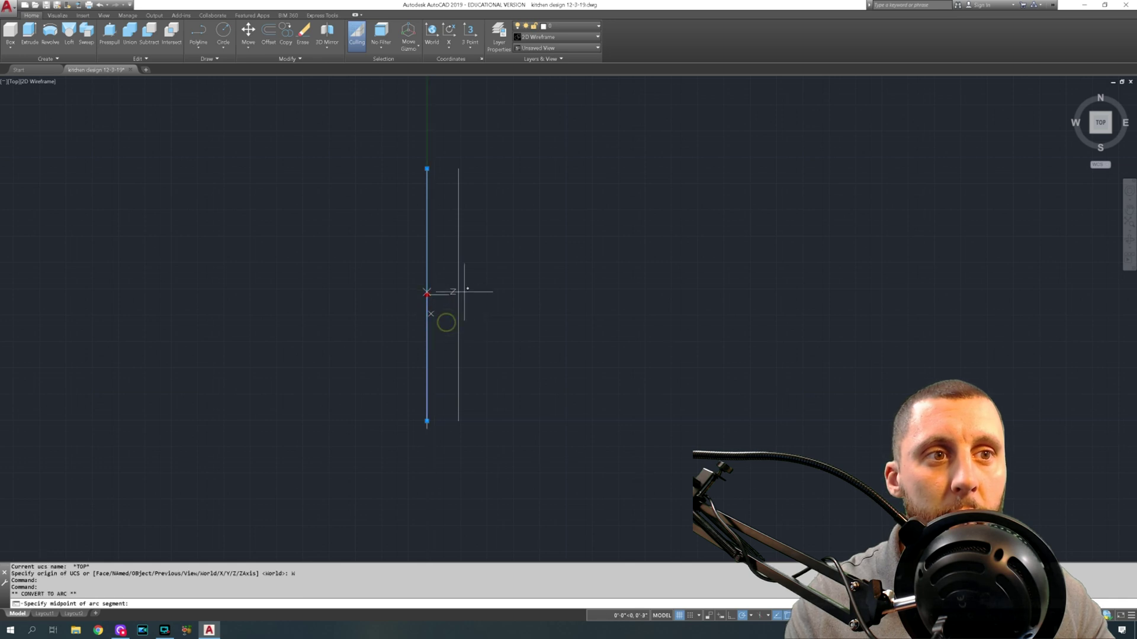
key(Escape)
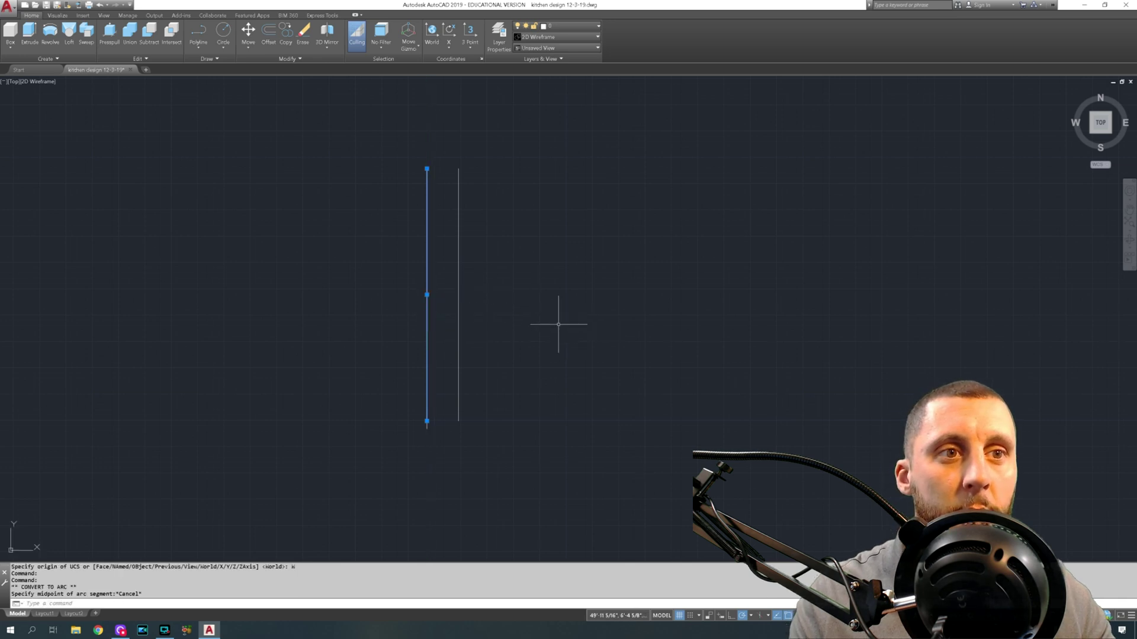
key(Escape)
click(17, 81)
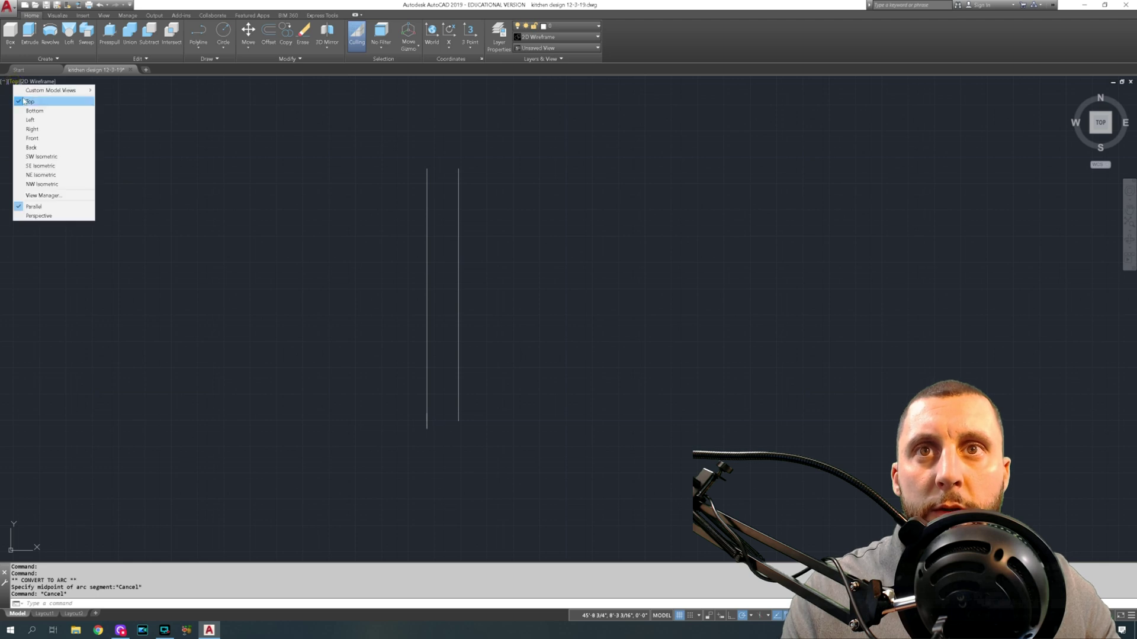
key(Escape)
key(Escape)
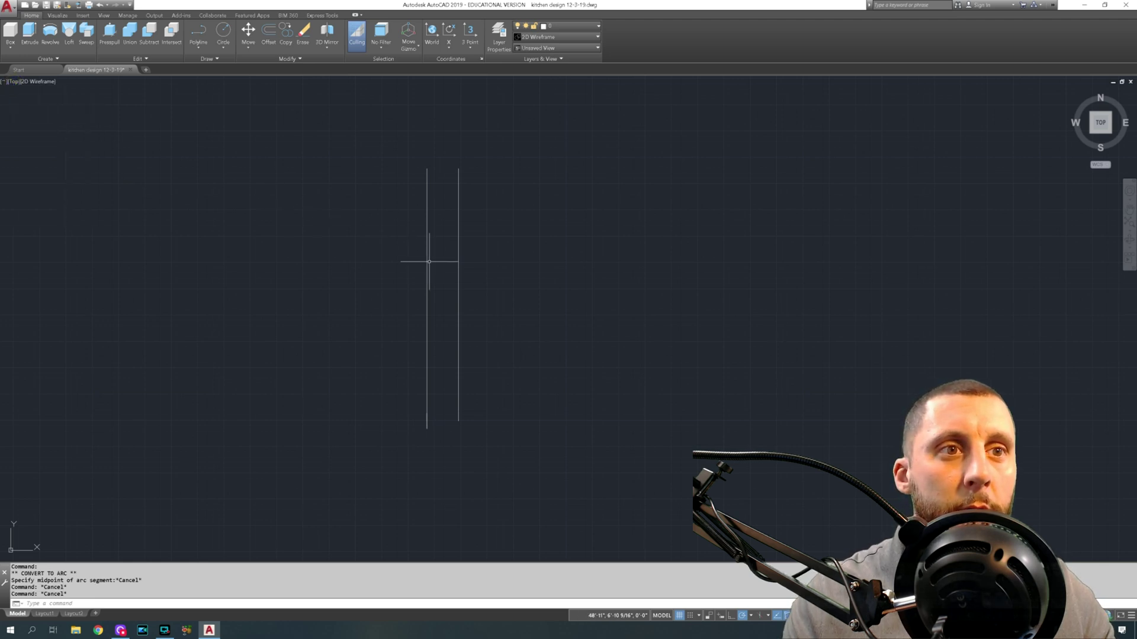
Step: In an angled 3D view, erase the line attached to the circle and undo the deletion
shift+middle_drag(468, 338, 425, 302)
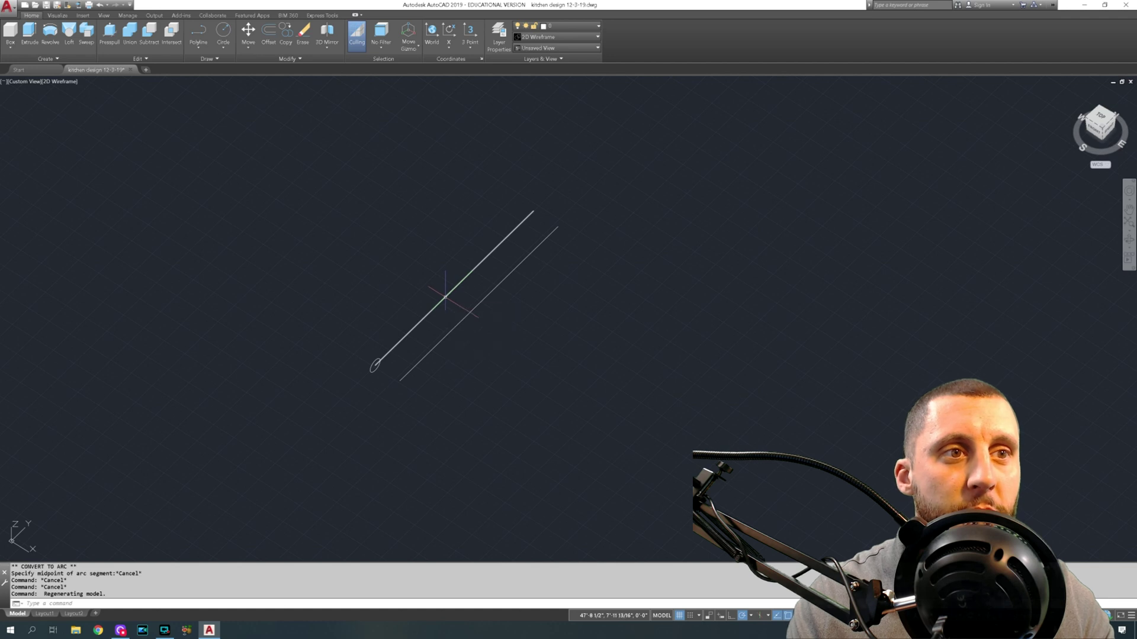
click(445, 297)
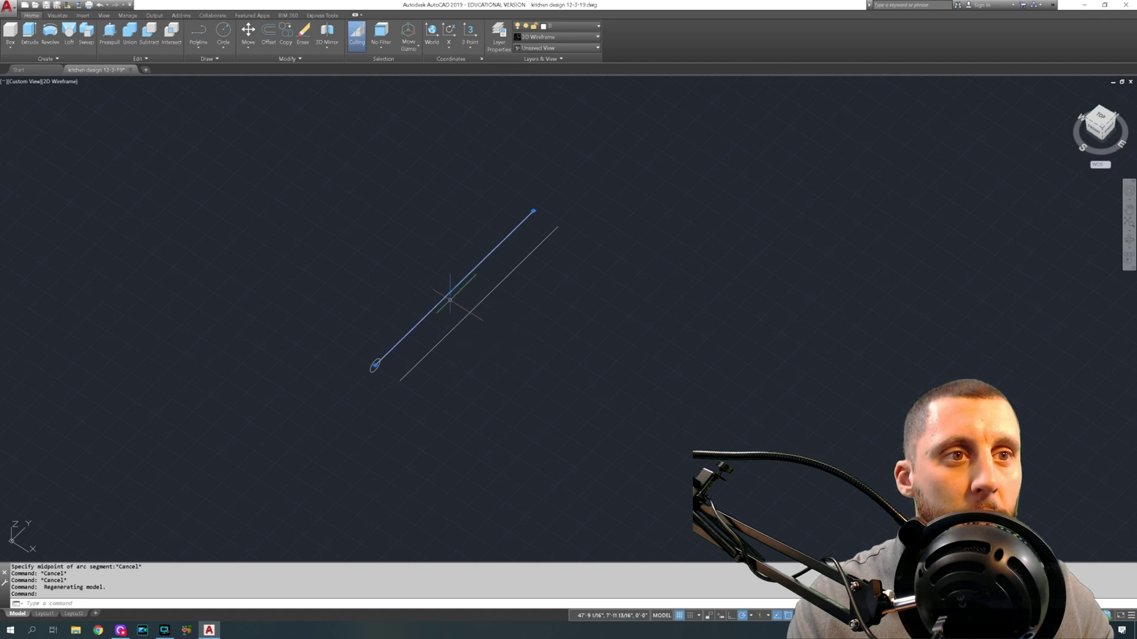
mouse_move(454, 289)
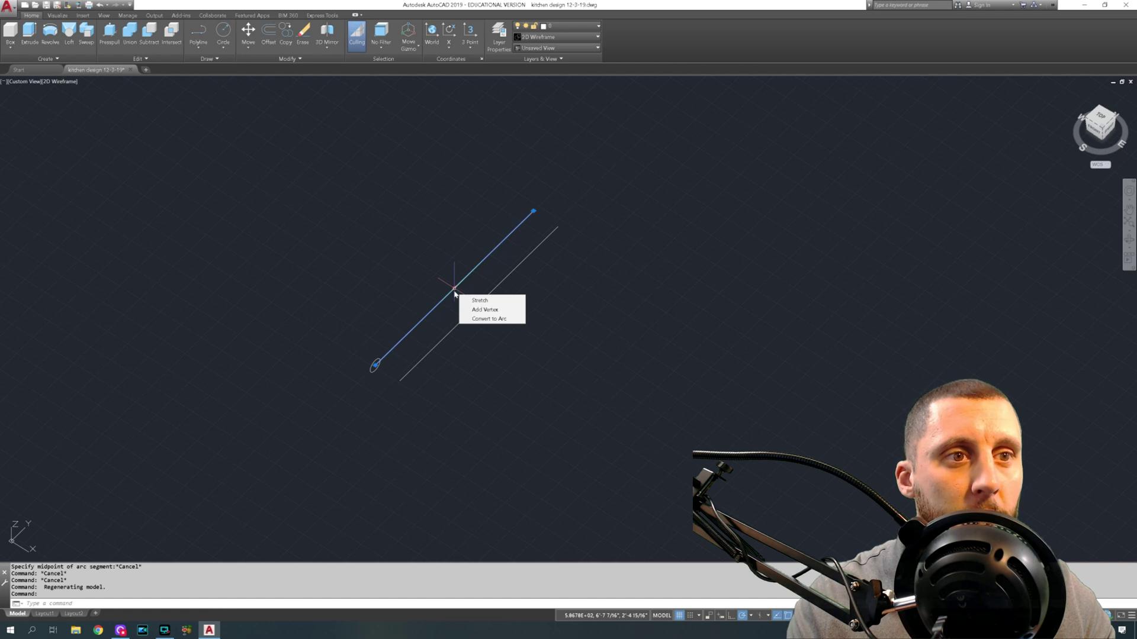
key(Escape)
click(449, 285)
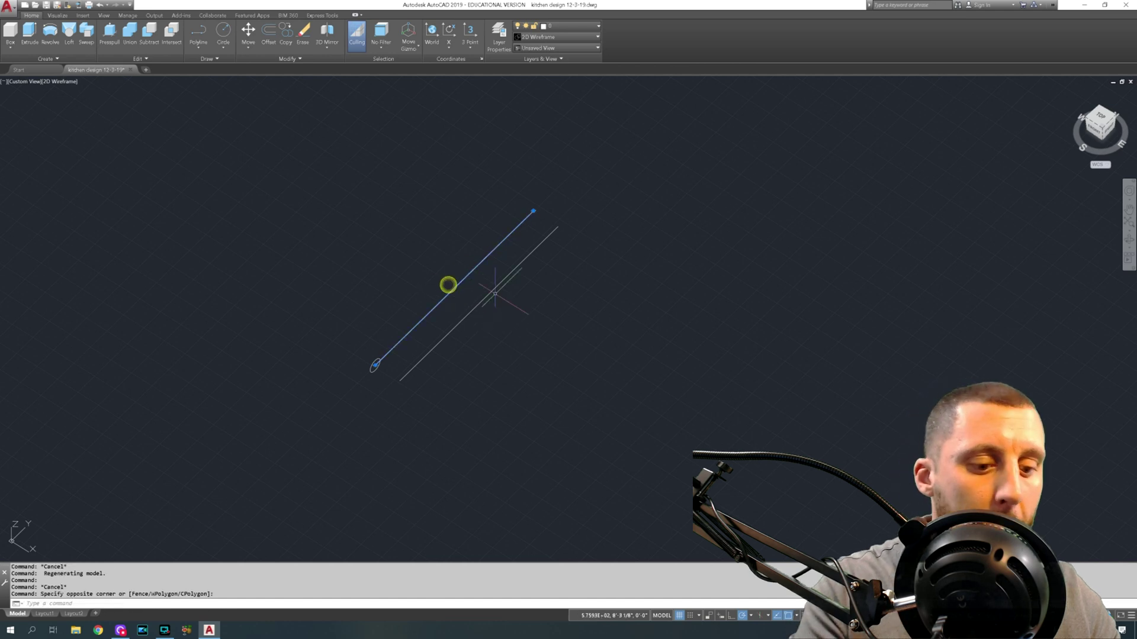
key(Delete)
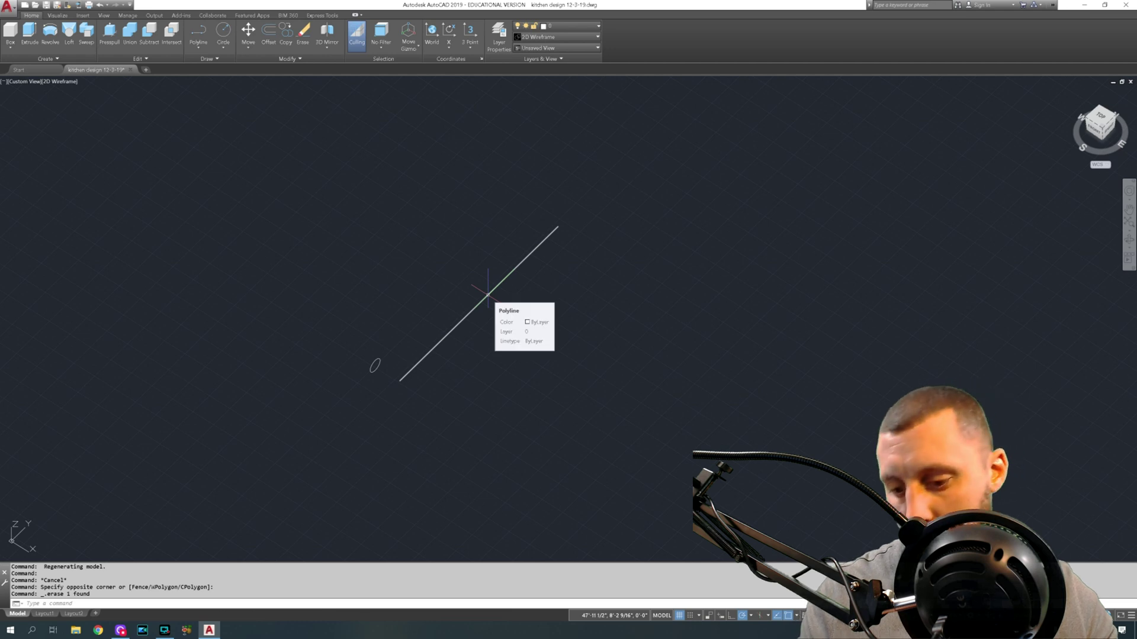
key(ctrl+z)
Step: Draw a new polyline over the old line, from the circle's center to the line's far end
click(203, 33)
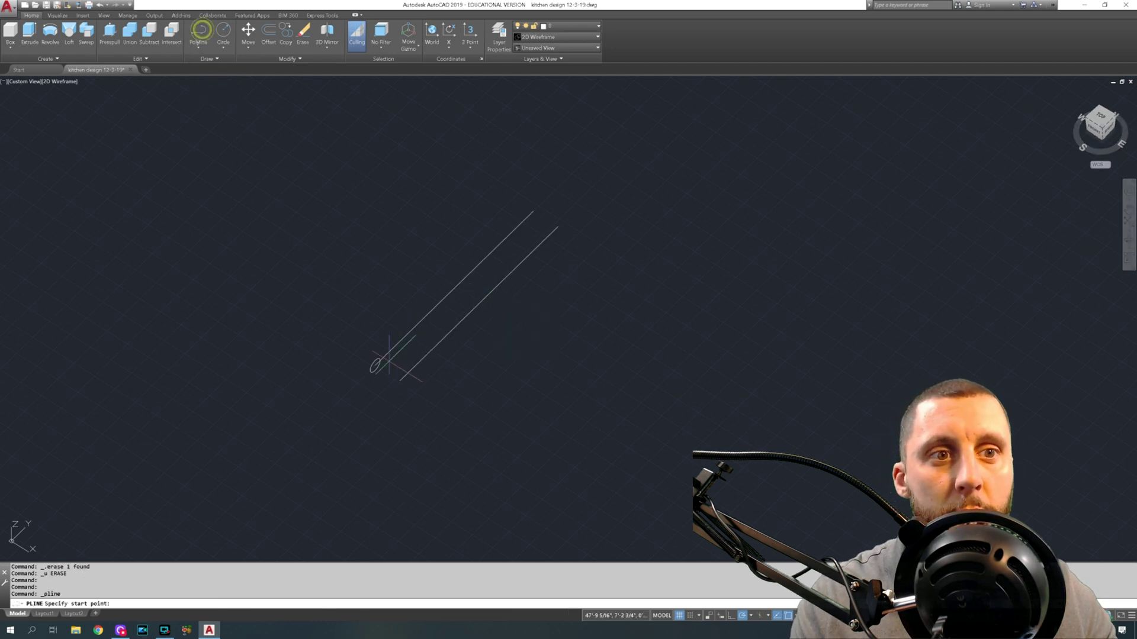
click(375, 365)
click(533, 211)
key(Escape)
Step: Move the circle, the new polyline and the second line together 5 feet along the negative Y axis
click(504, 240)
click(375, 360)
click(451, 337)
text(m)
key(Return)
click(504, 311)
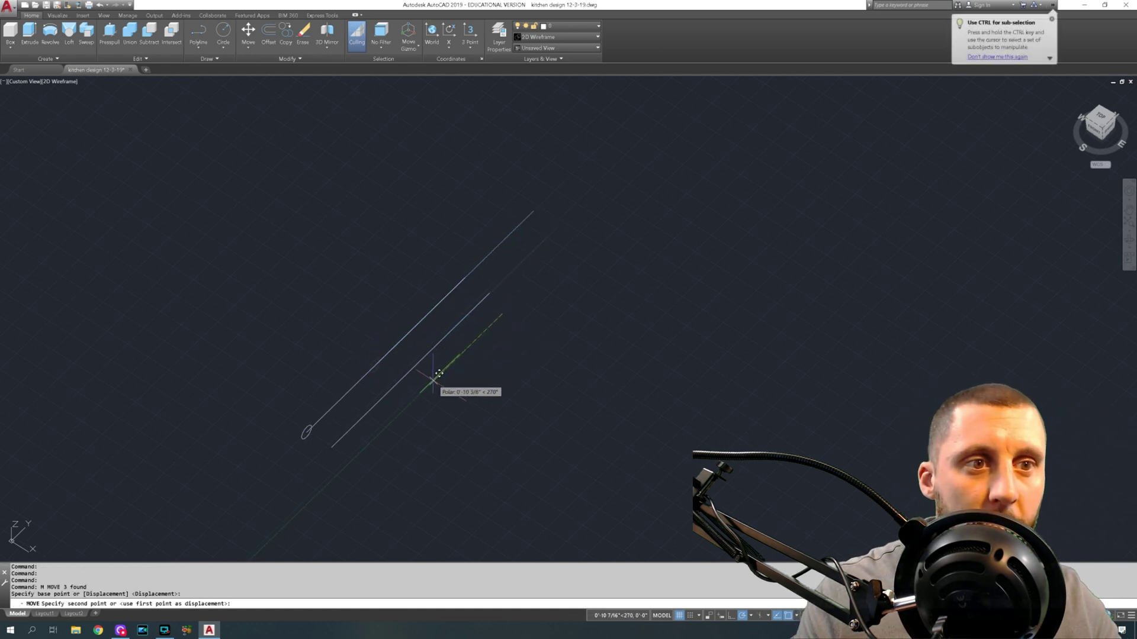
text(5')
key(Return)
Step: Erase the old line left behind at the original location
click(441, 345)
click(406, 286)
key(Delete)
Step: Change to the Bottom view and return to the Top view
scroll(426, 322, down, 3)
scroll(175, 278, up, 1)
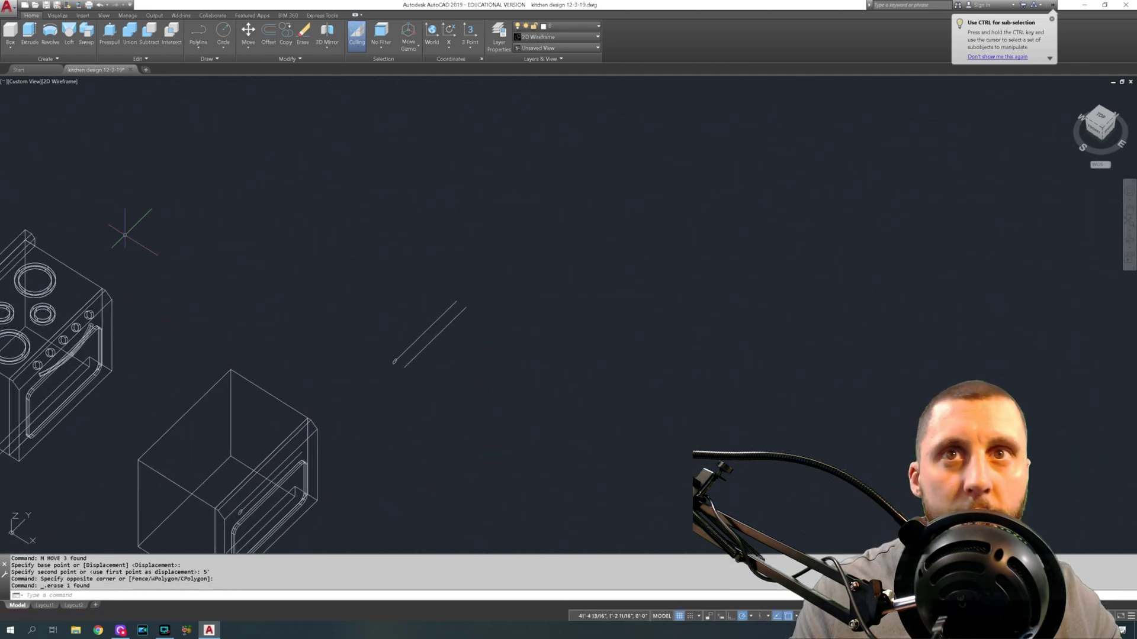
click(24, 81)
click(39, 111)
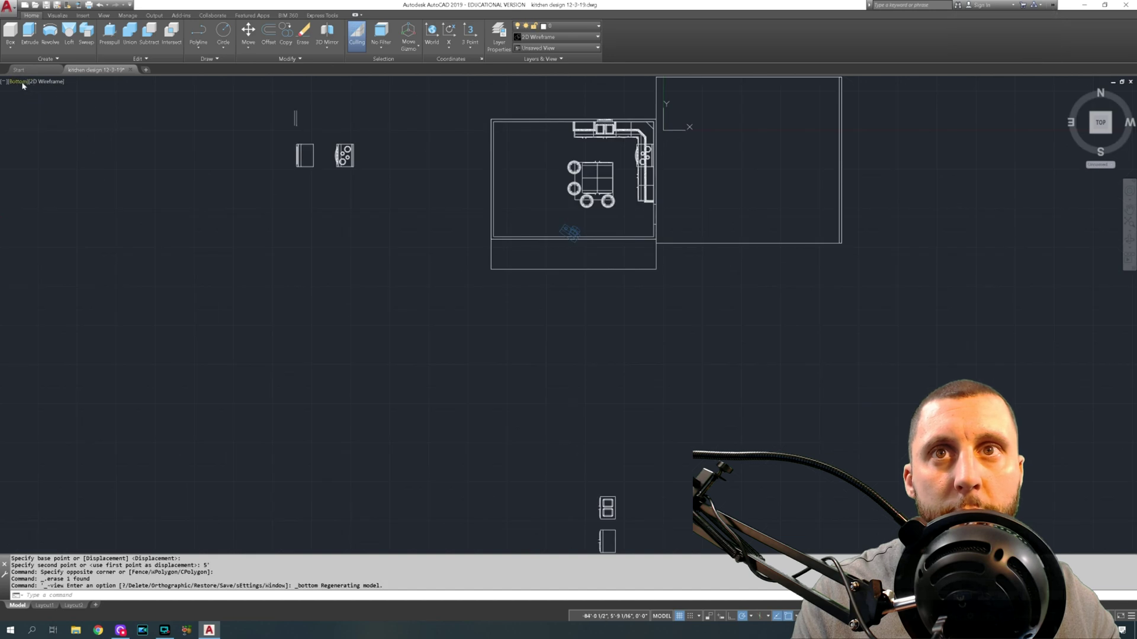
click(18, 81)
click(29, 101)
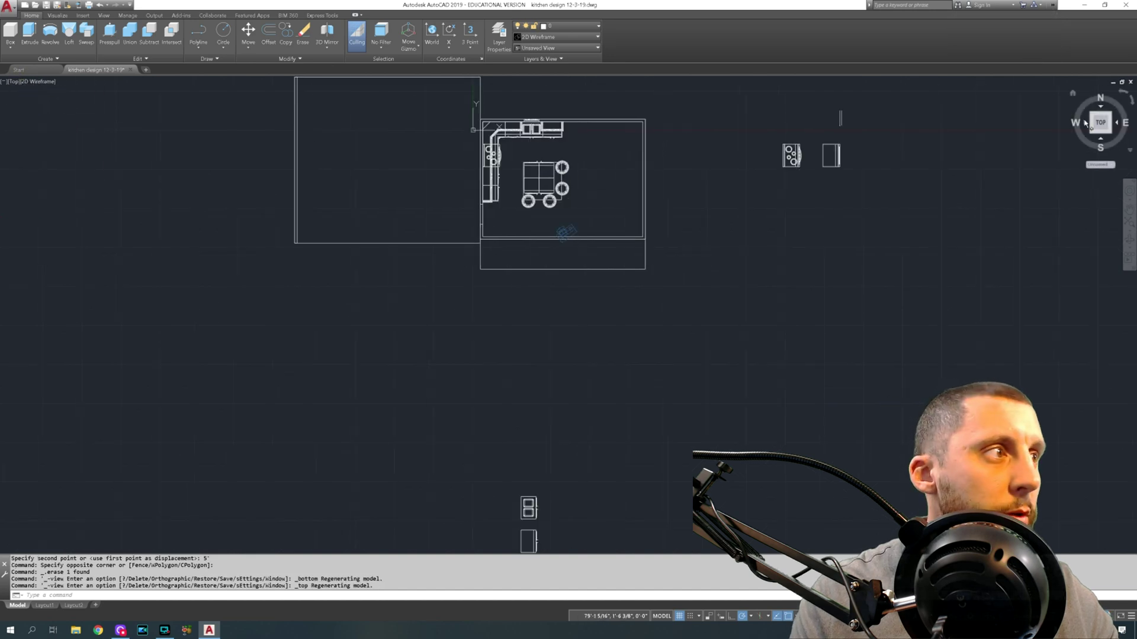
right_click(1092, 129)
click(825, 362)
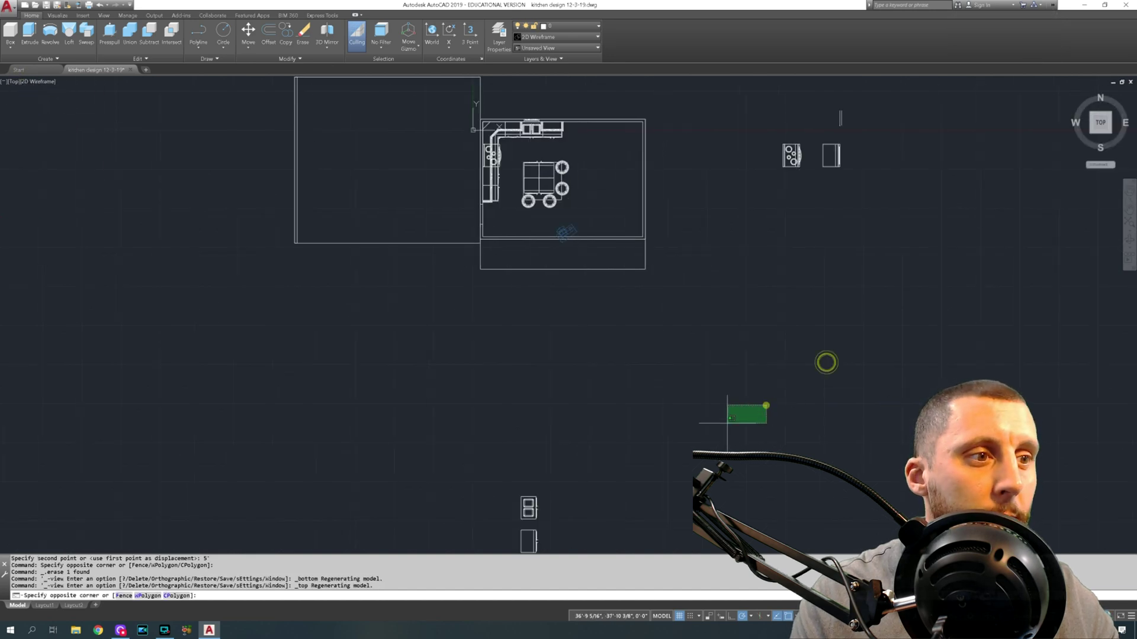
click(705, 434)
Step: Convert the new polyline into an arc passing through the midpoint of the parallel second line
scroll(845, 113, up, 5)
scroll(845, 113, up, 3)
middle_drag(837, 119, 587, 254)
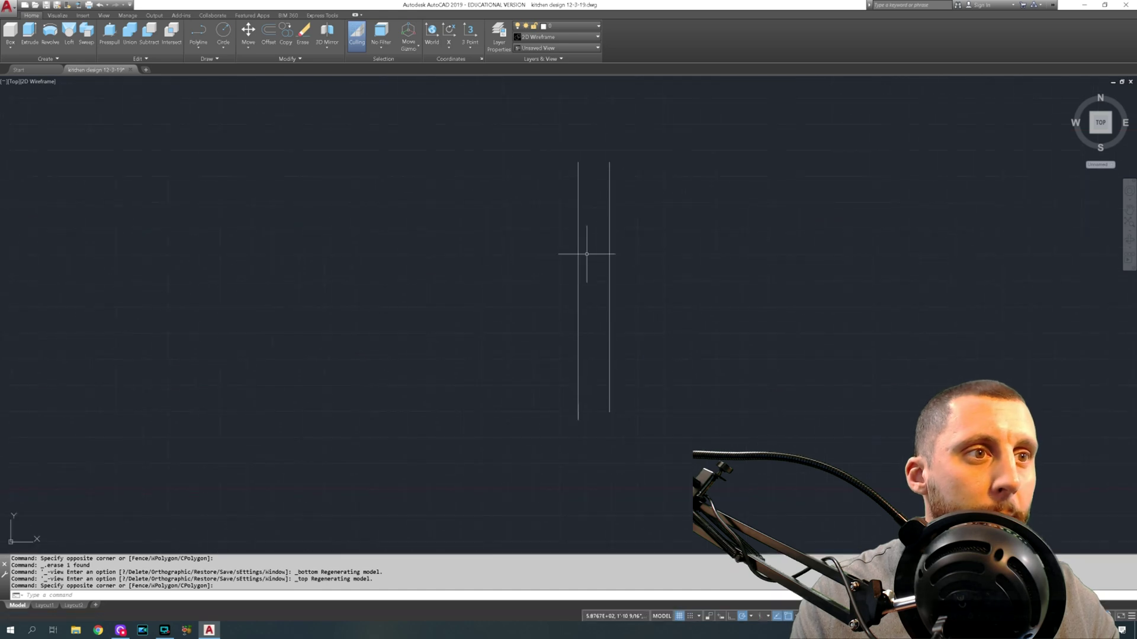
click(578, 263)
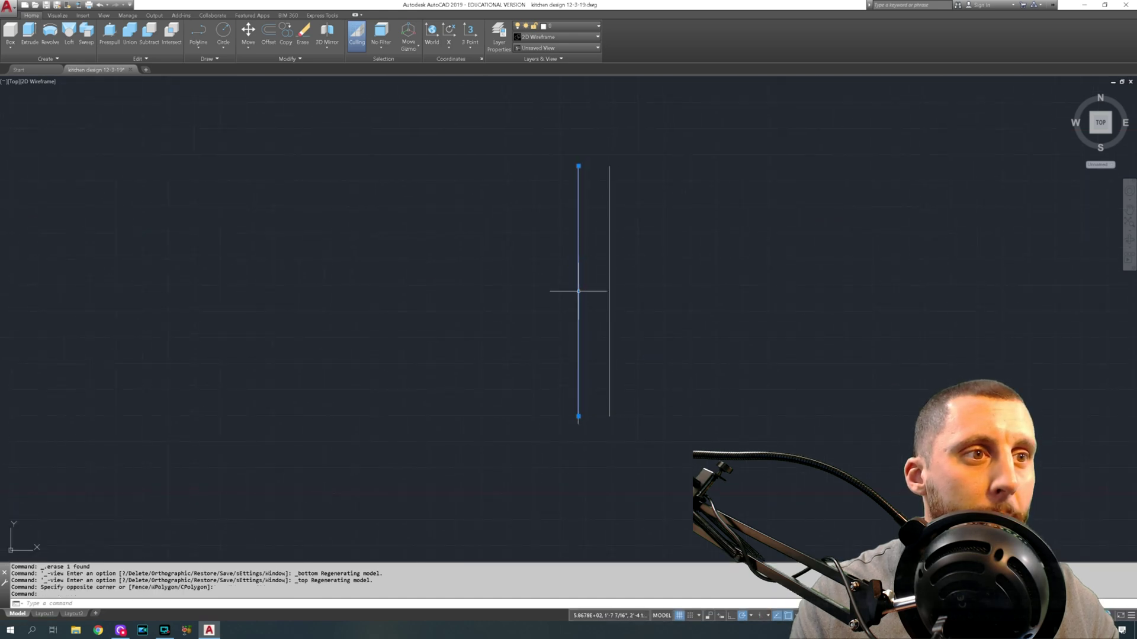
mouse_move(579, 291)
click(598, 316)
click(610, 291)
Step: Erase the straight second line beside the arc, leaving the circle and the curved path
scroll(642, 317, down, 2)
shift+middle_drag(642, 317, 590, 306)
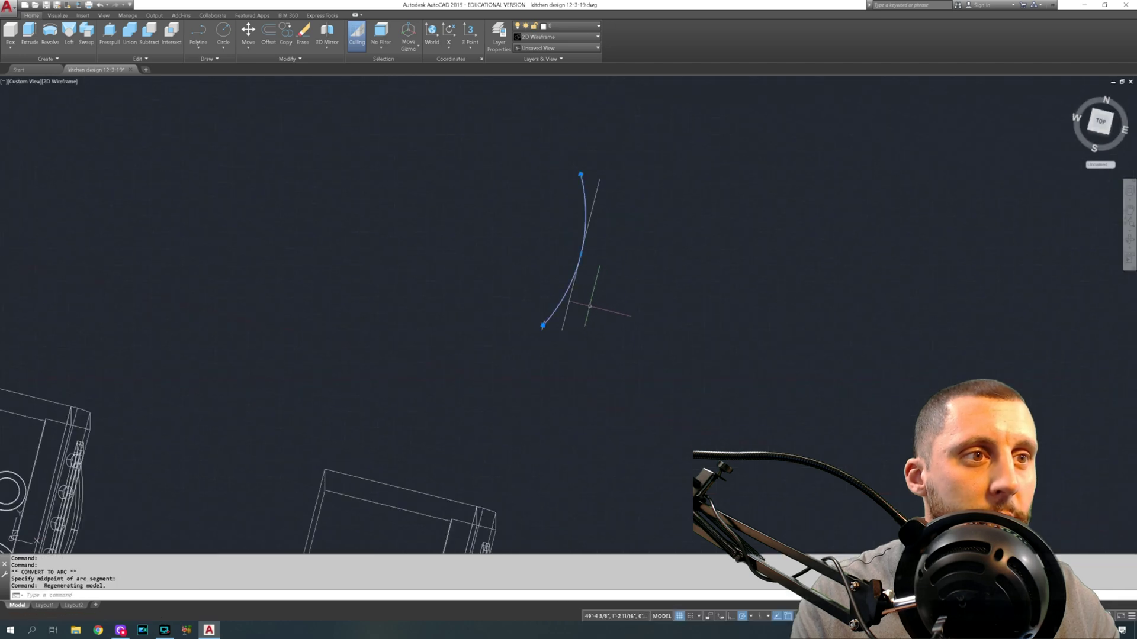
key(Escape)
click(567, 325)
click(562, 330)
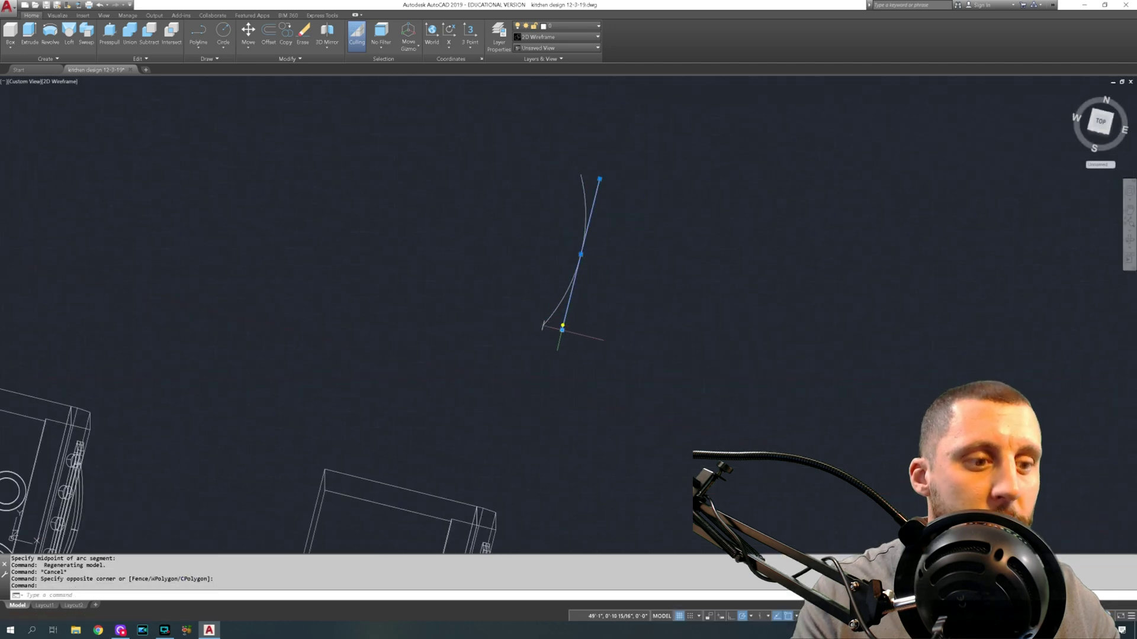
key(Delete)
Step: Sweep the circle along the arc to form the solid curved handle
mouse_move(608, 343)
shift+middle_down()
mouse_move(533, 267)
mouse_move(562, 283)
shift+middle_up()
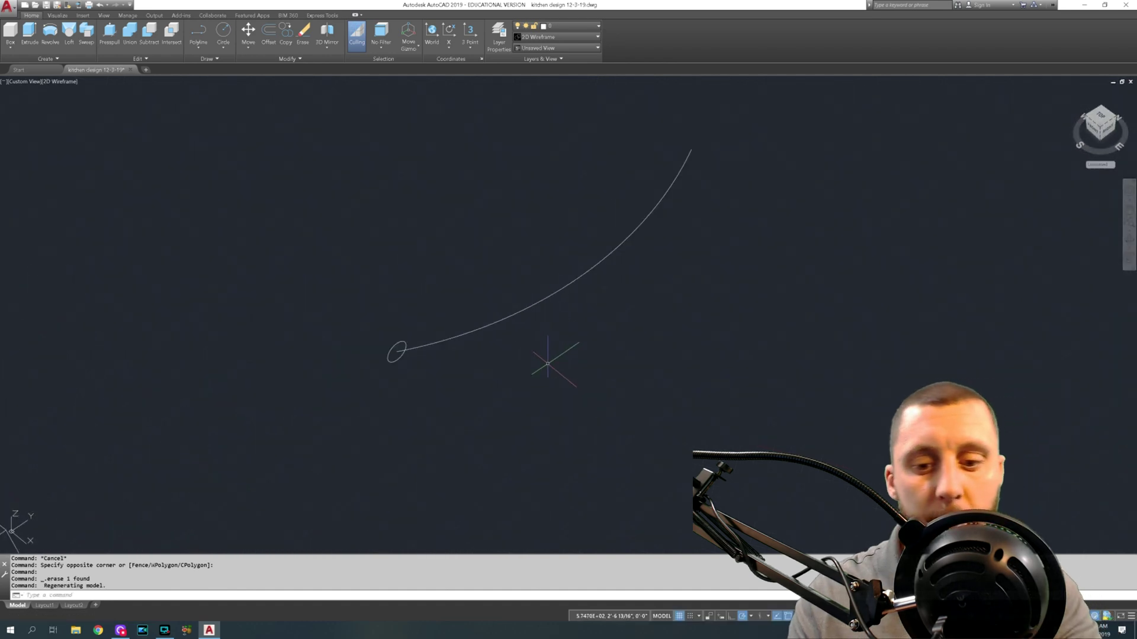
text(sweep)
key(Return)
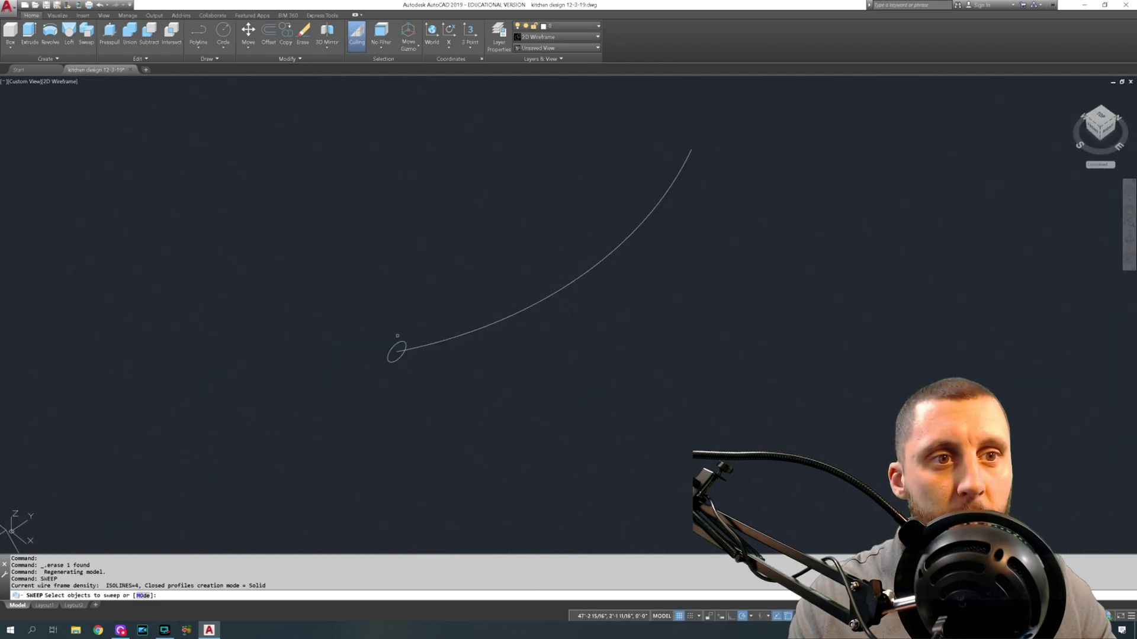
click(396, 344)
key(Return)
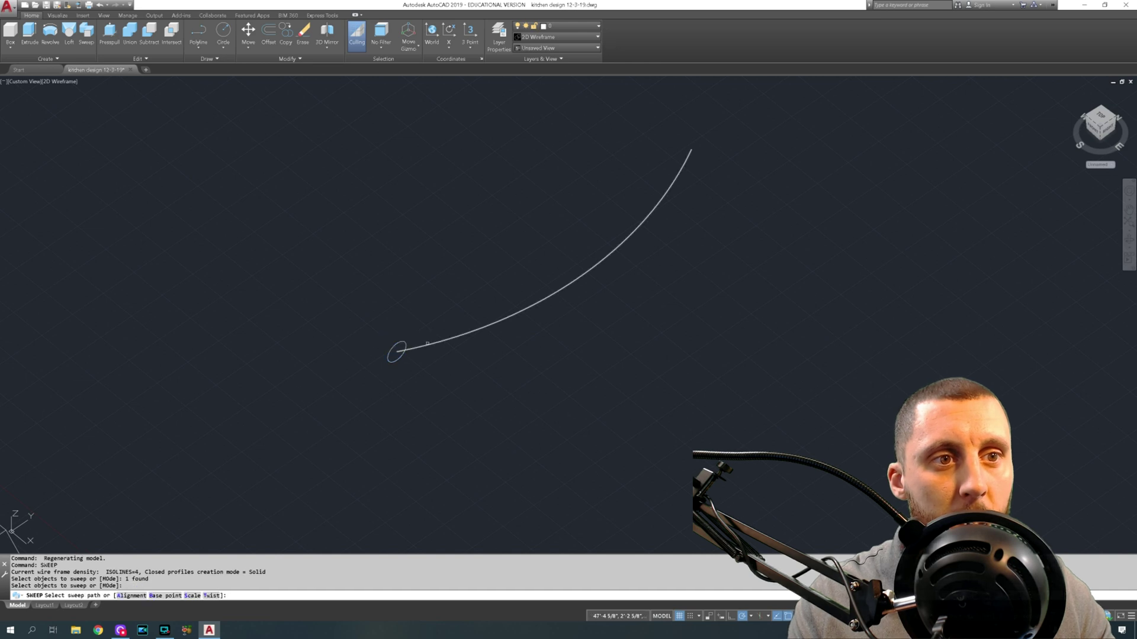
click(428, 344)
Step: Move the swept handle 5 feet onto the front of the new stove, above the oven window
scroll(427, 343, down, 5)
click(470, 337)
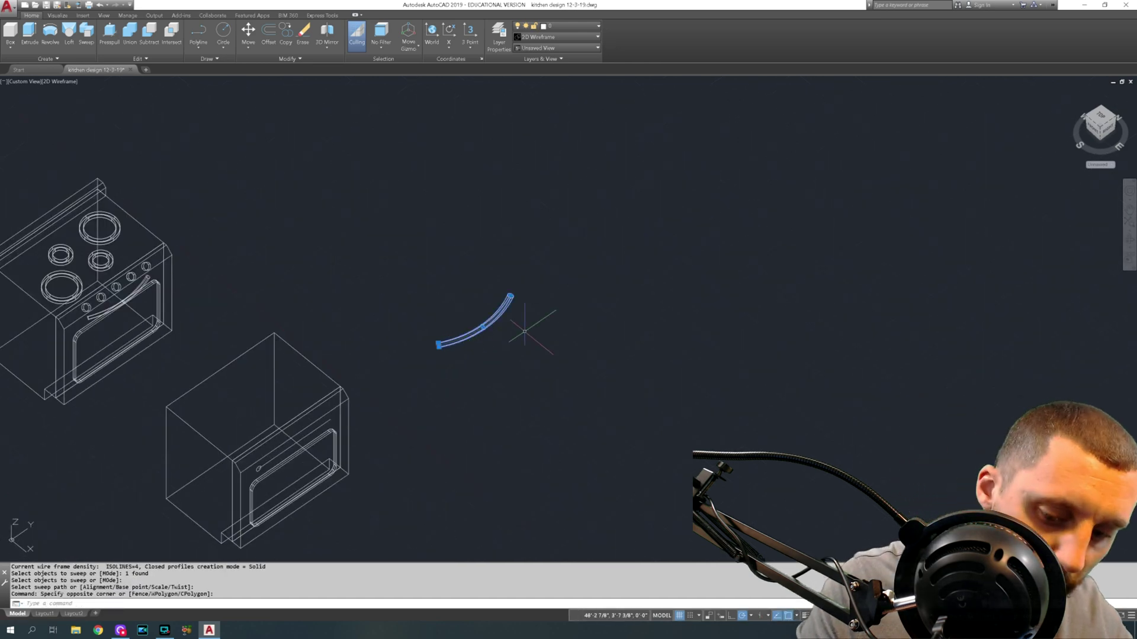
click(524, 332)
text(m)
key(Return)
click(571, 300)
text(5')
key(Return)
Step: Inspect both stoves in the Conceptual visual style, then return to 2D Wireframe
middle_drag(280, 484, 404, 342)
click(60, 81)
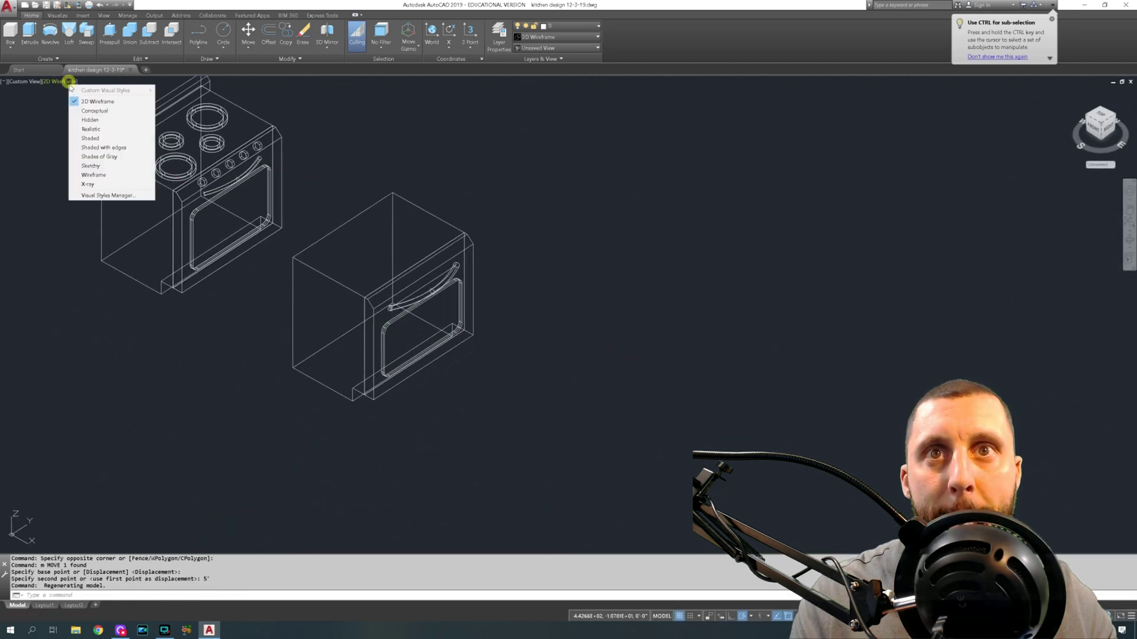
click(90, 112)
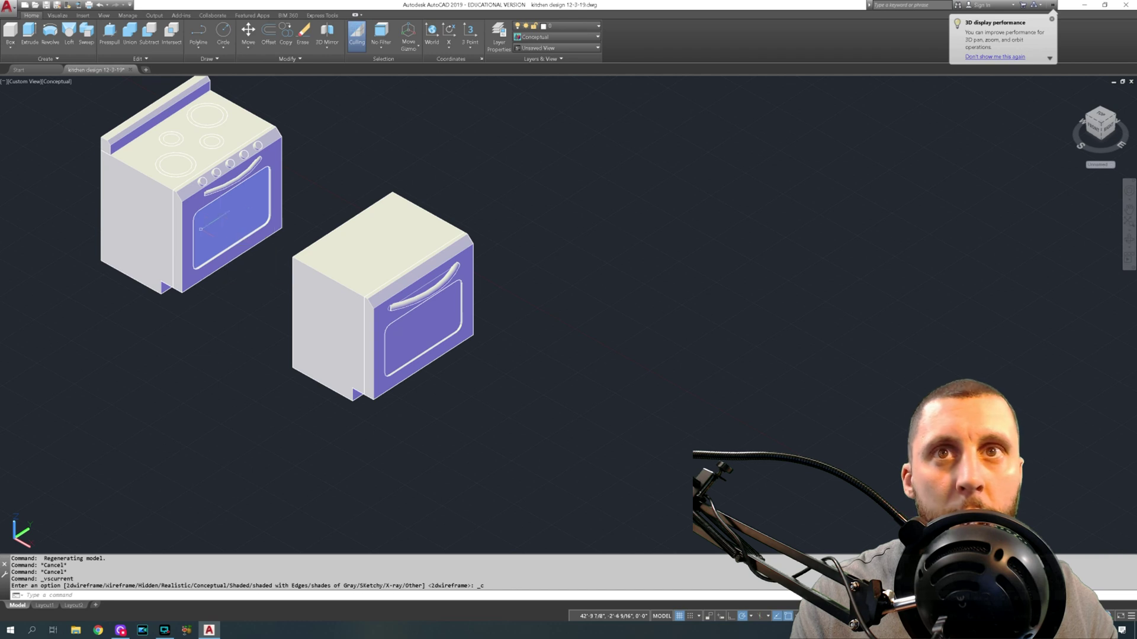
click(56, 81)
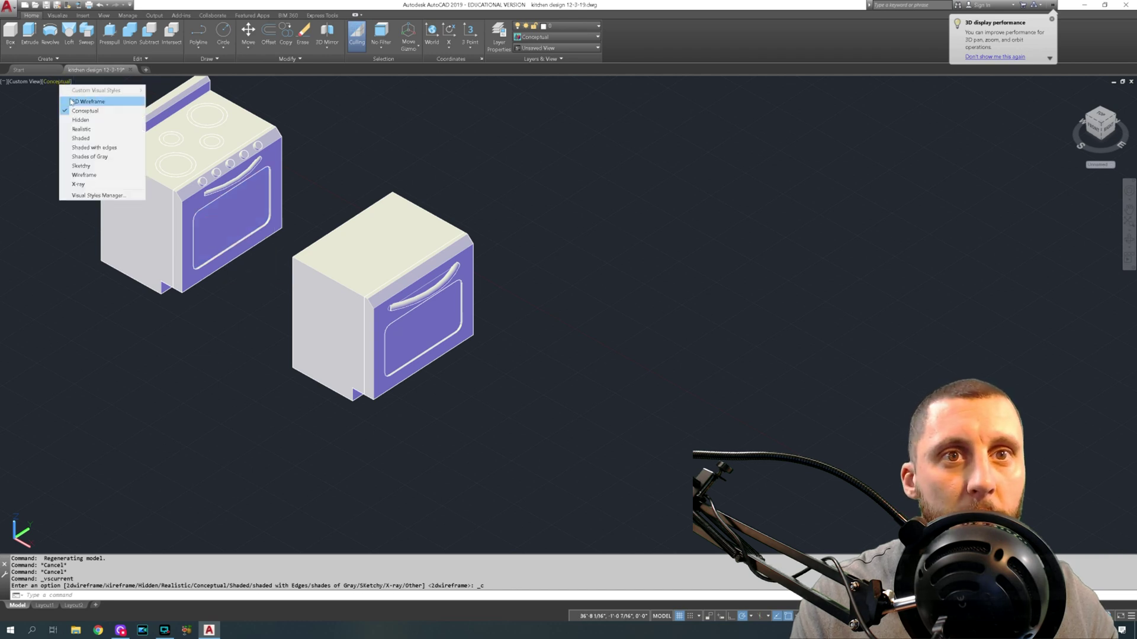
click(70, 102)
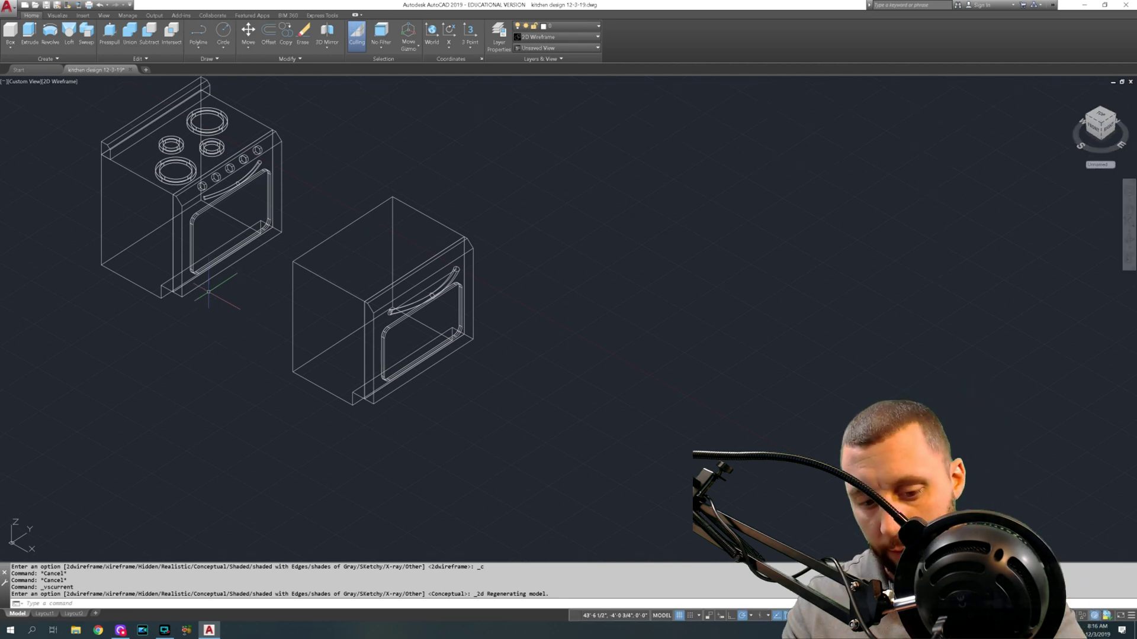
Step: View the kitchen through the saved Camera1 model view, then undo the view change to return to the stoves
text(VIEW)
key(Return)
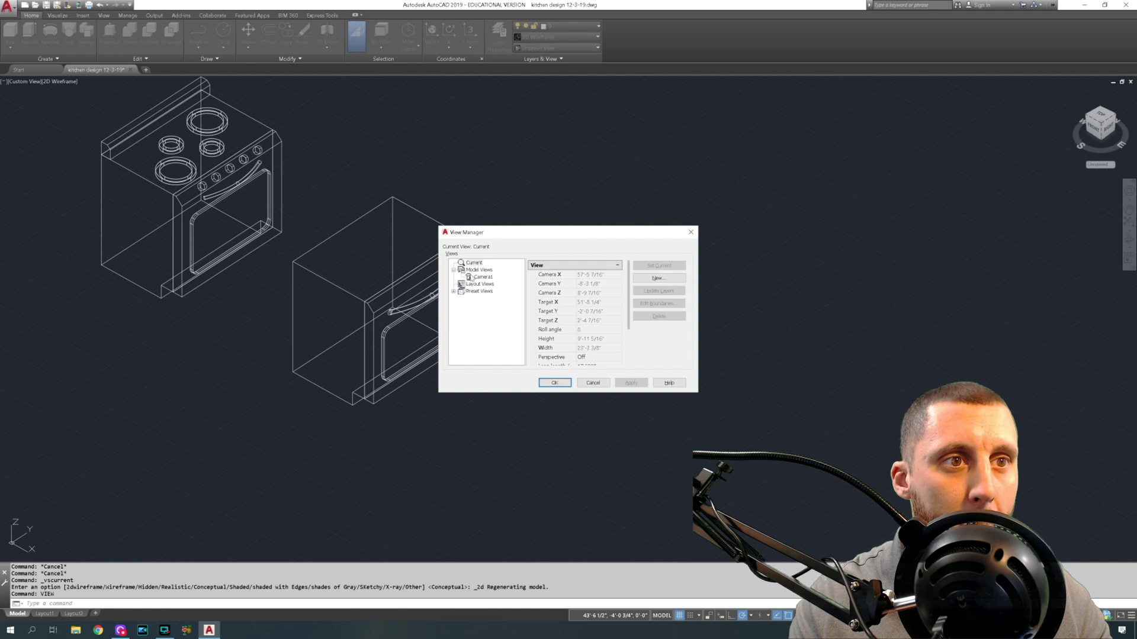
click(481, 277)
click(631, 383)
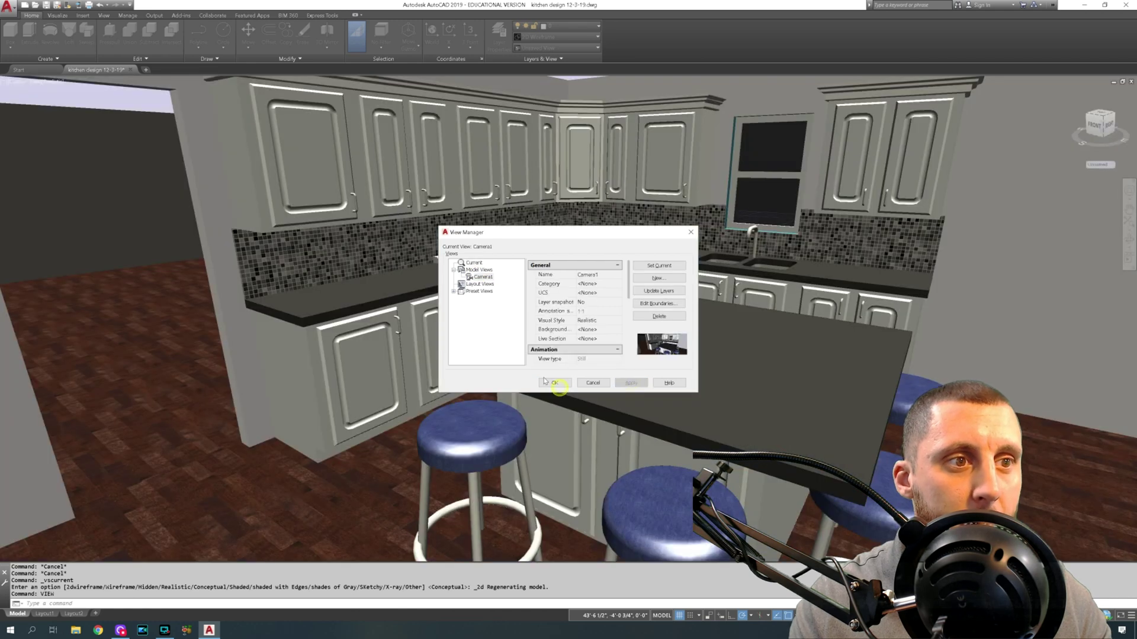
click(546, 382)
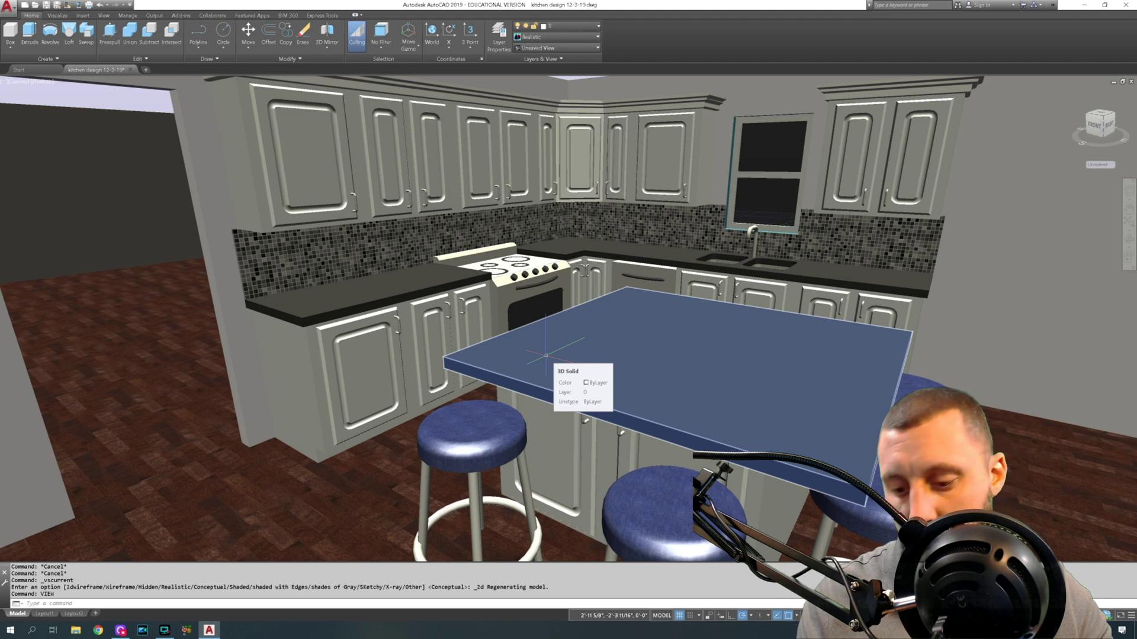
key(ctrl+z)
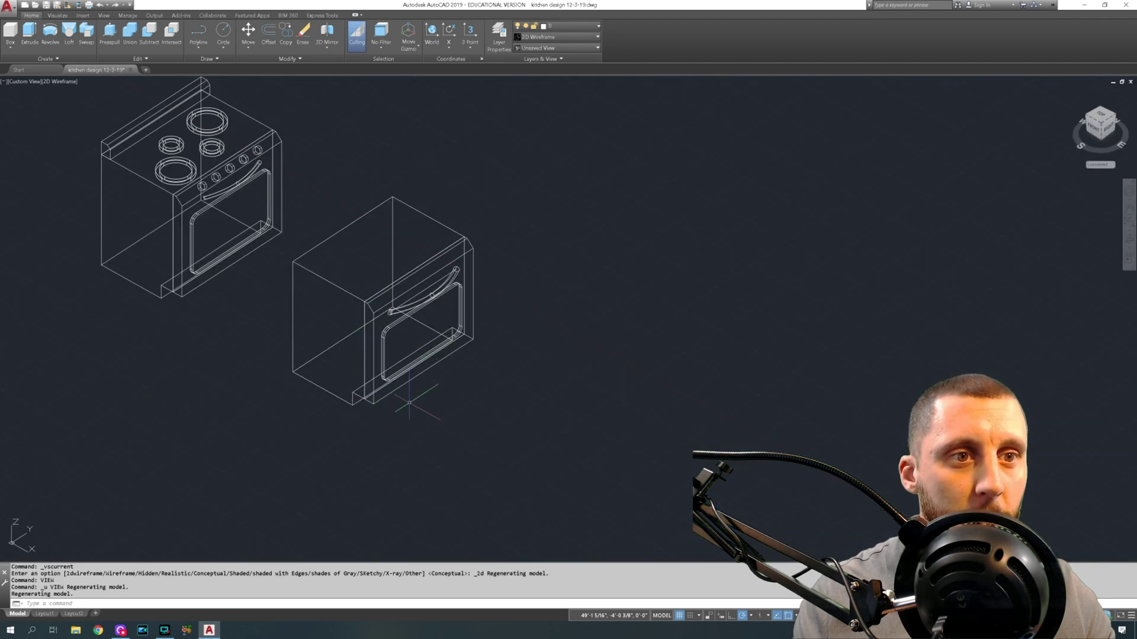
Step: Draw a guide polyline along the stove's sloped front strip, between the midpoints of its two short end edges
scroll(437, 295, up, 5)
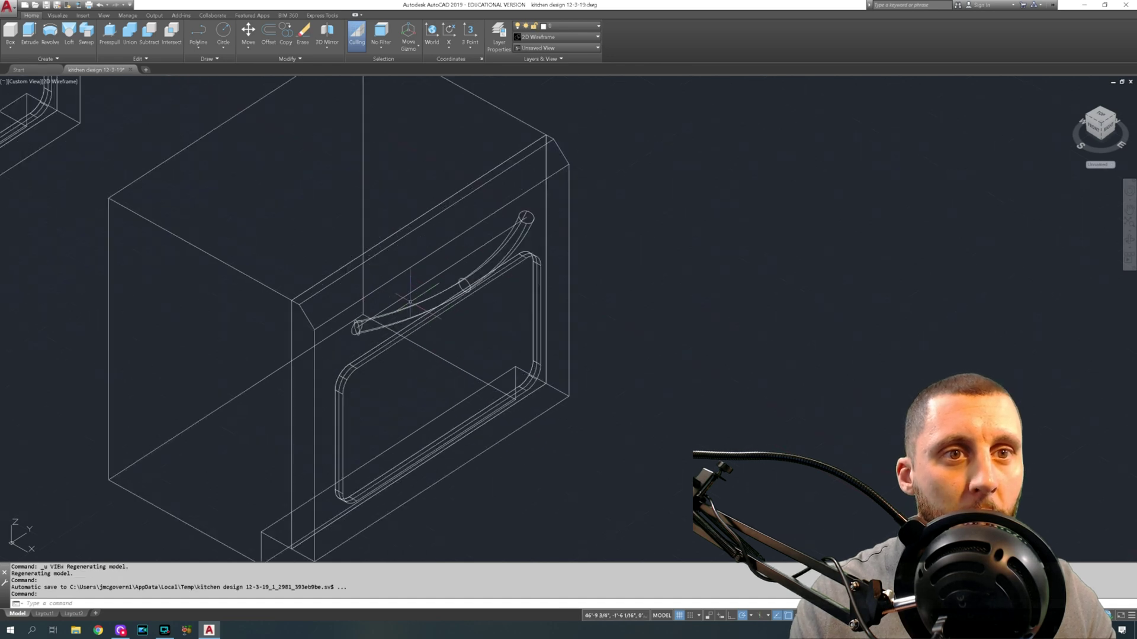
click(203, 30)
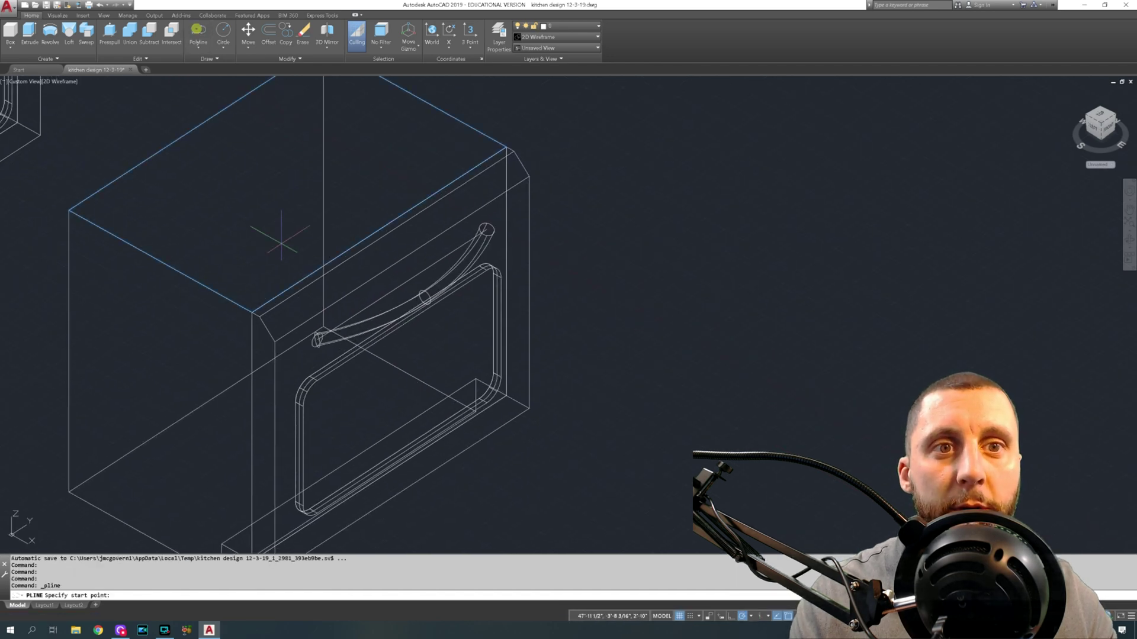
click(267, 329)
key(Escape)
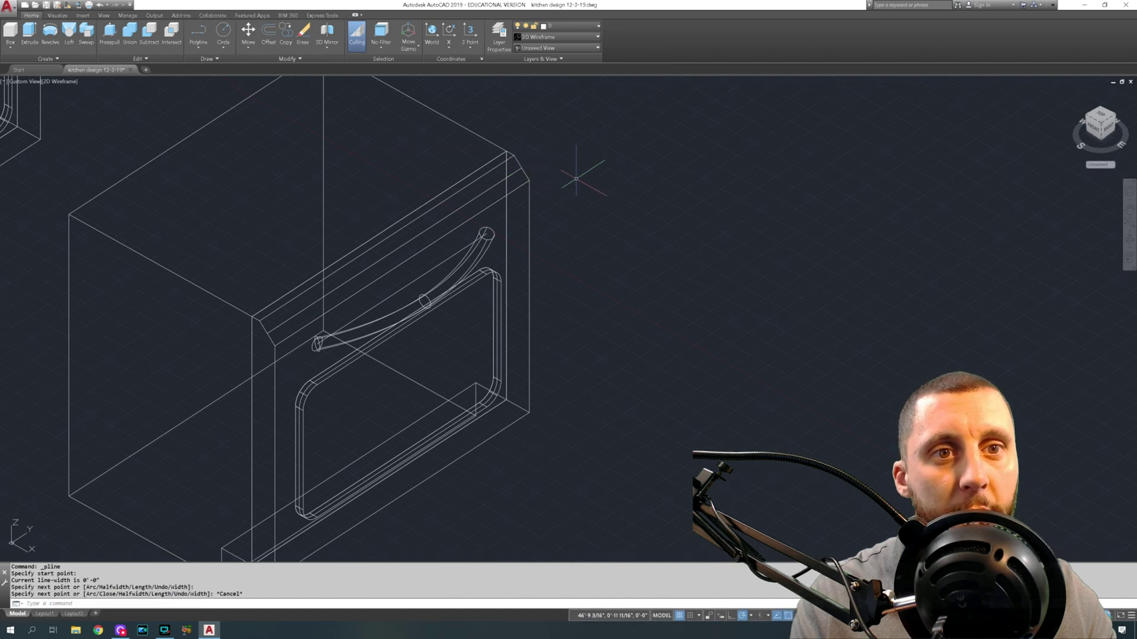
click(224, 34)
click(394, 251)
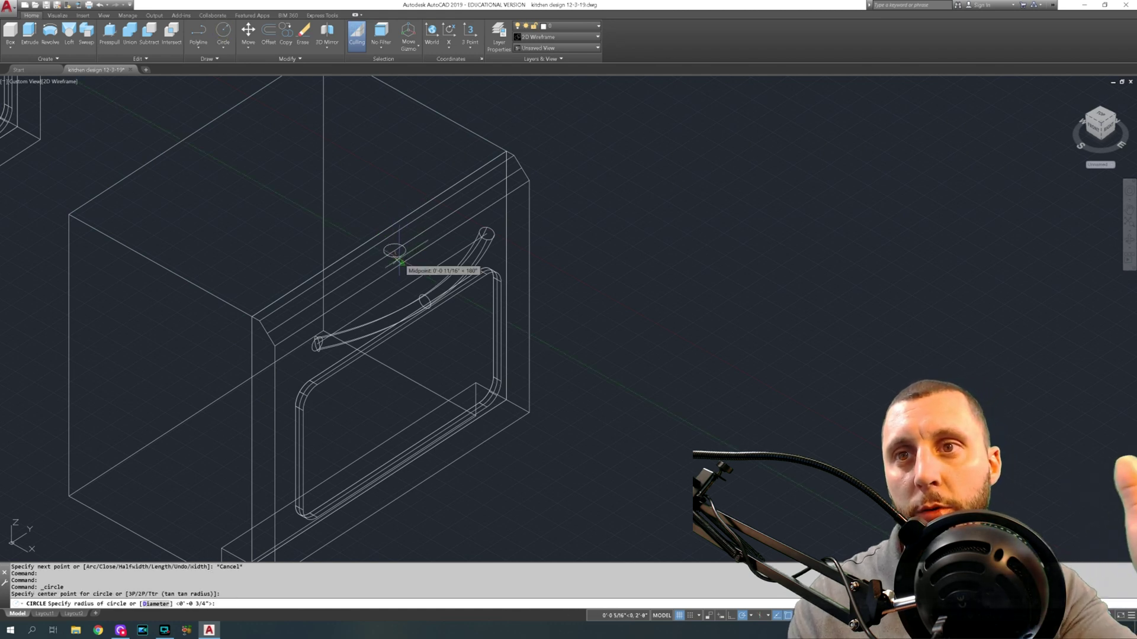
key(Escape)
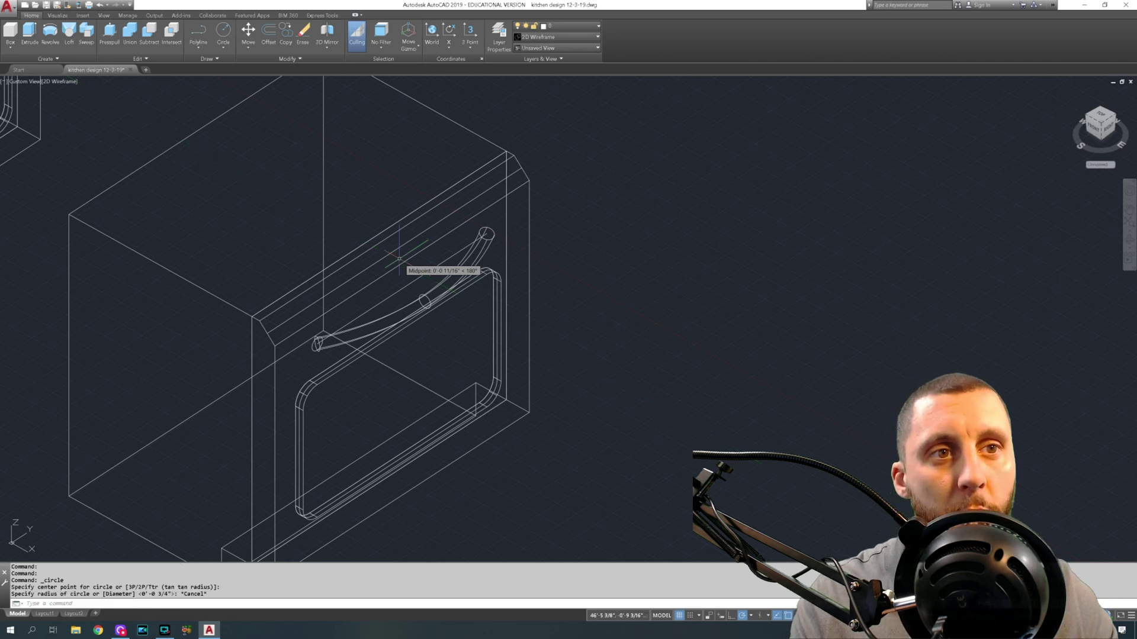
Step: Align the UCS to the sloped front strip, with the origin at its lower corner and the X axis running up the short edge
text(ucs)
key(Return)
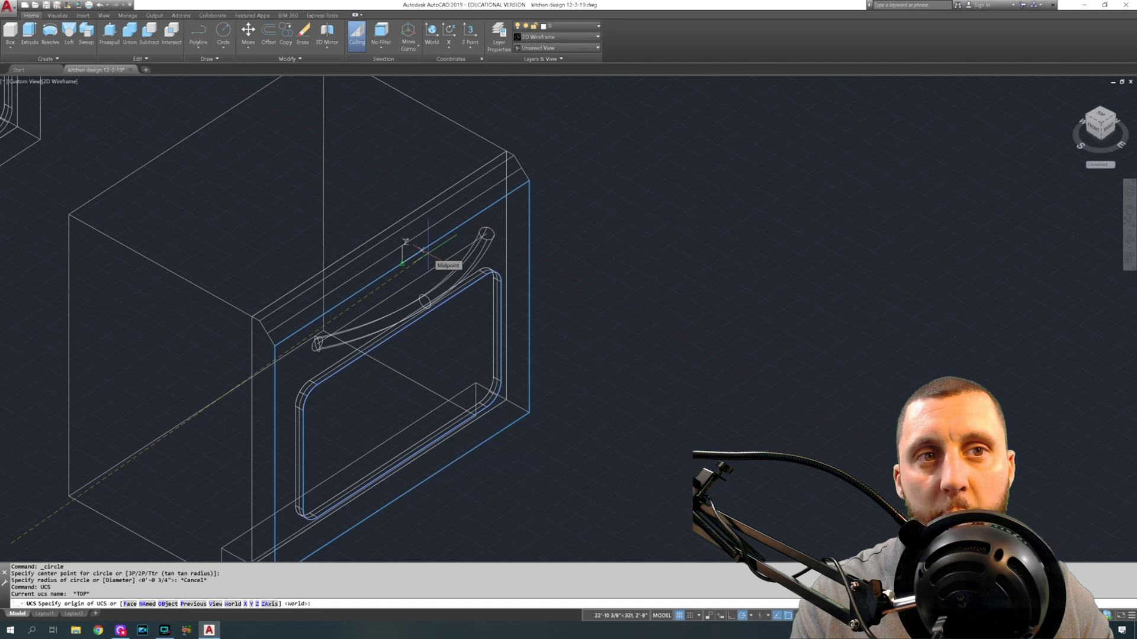
click(275, 345)
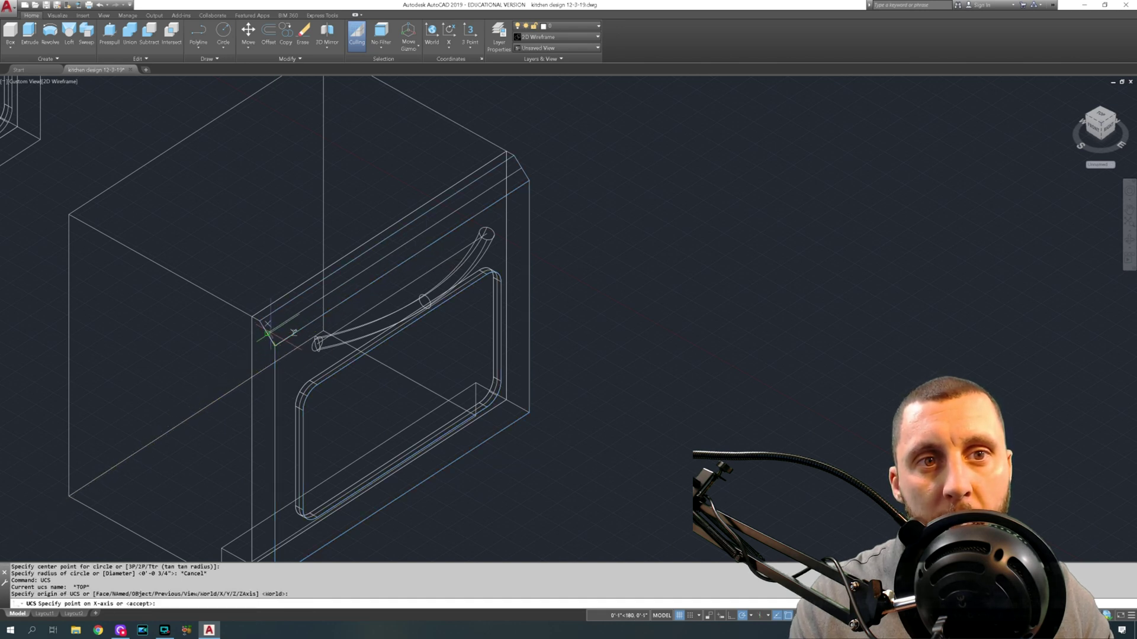
click(260, 322)
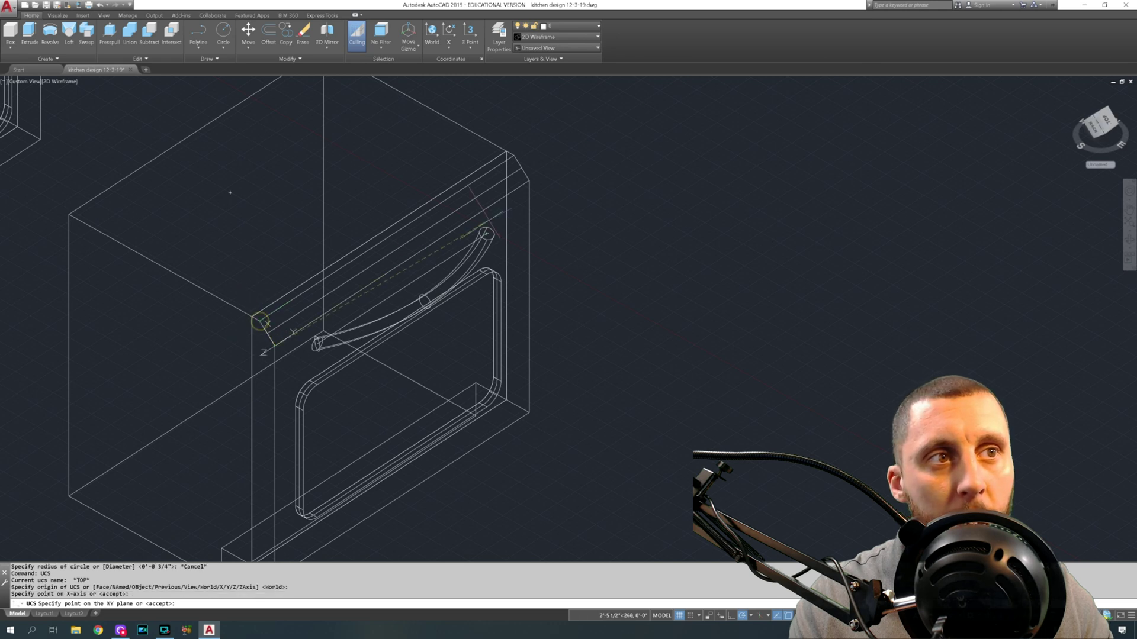
click(527, 179)
shift+middle_drag(609, 276, 521, 266)
key(Return)
Step: Draw a circle with a 1-inch radius centred on the midpoint of the guide line on the sloped strip
click(223, 31)
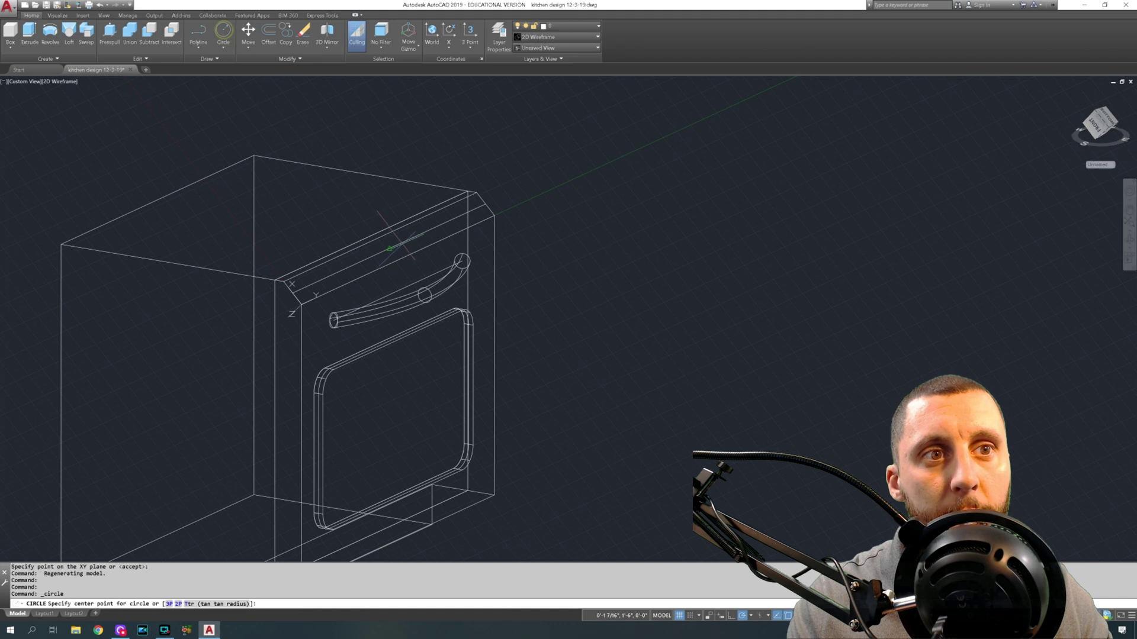
click(389, 246)
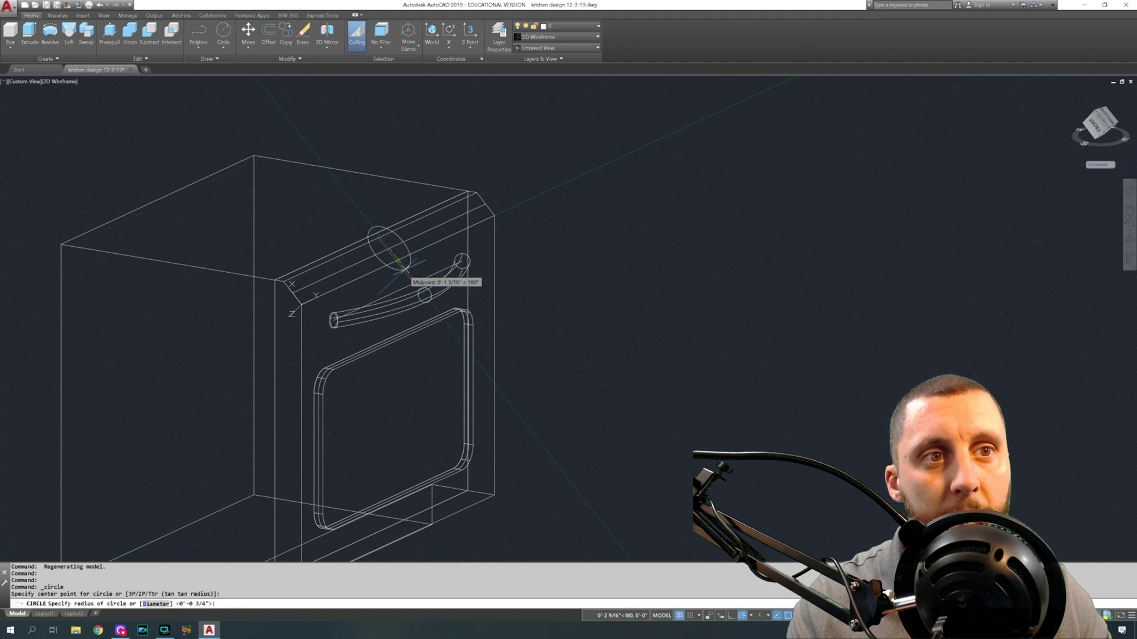
text(1)
key(Return)
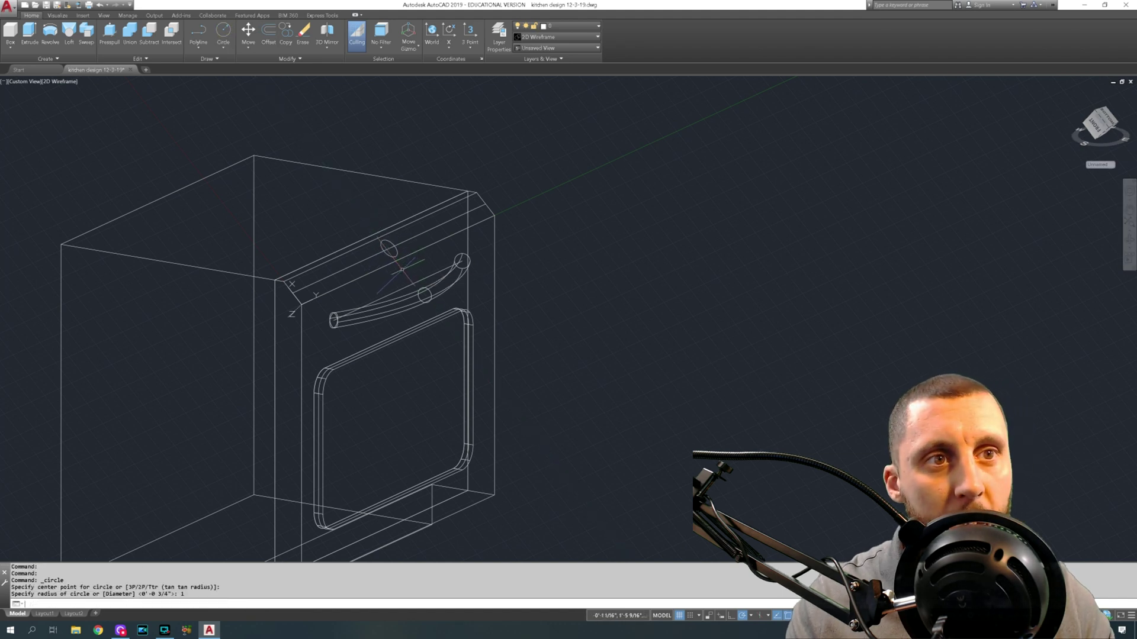
Step: Copy the circle 5 and 10 inches to each side along the sloped strip, and erase the guide line
text(co)
key(Return)
click(557, 229)
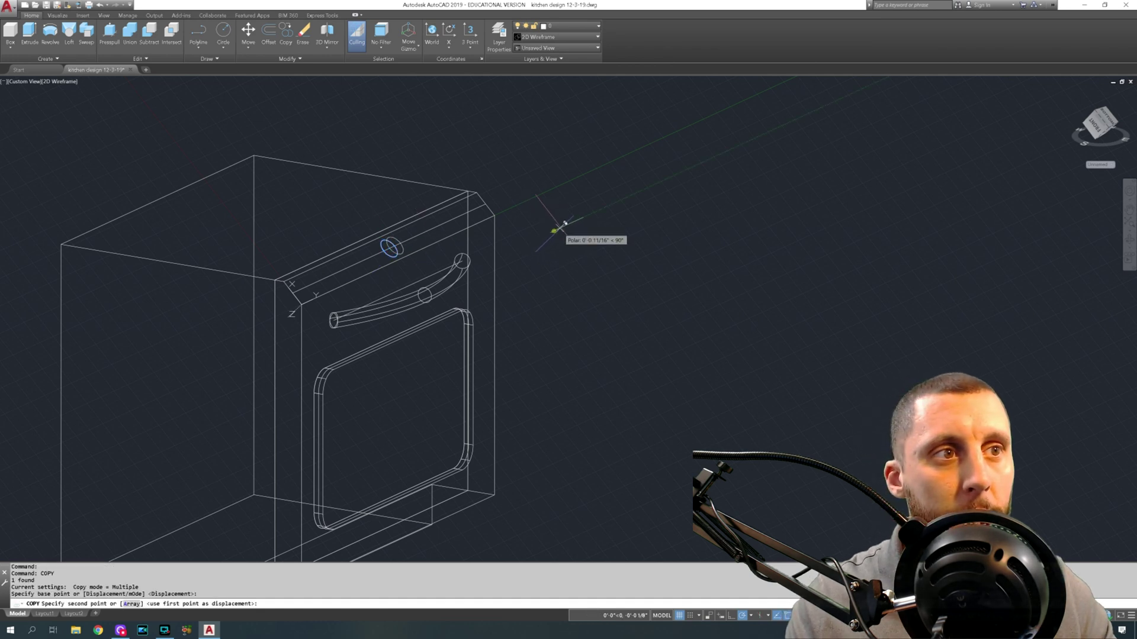
text(5)
key(Return)
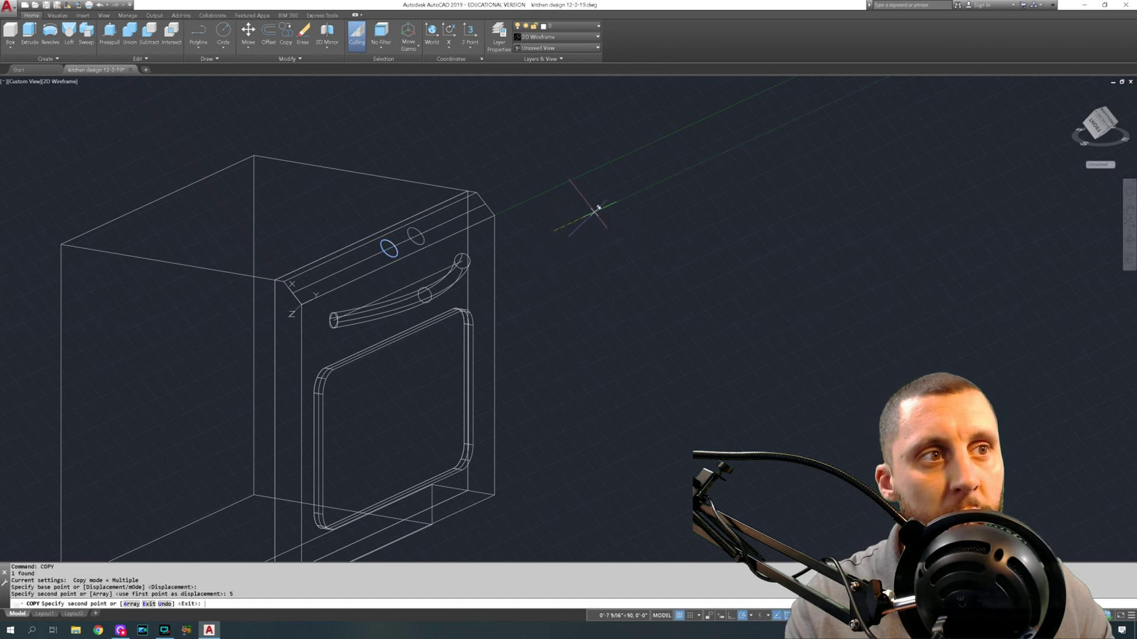
text(10)
key(Return)
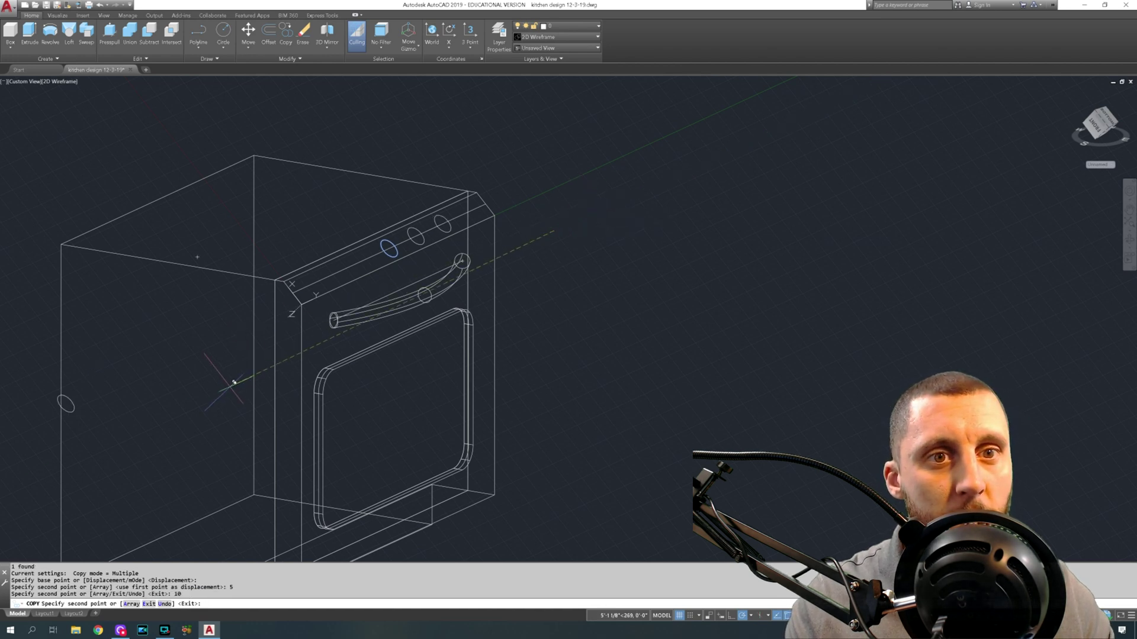
text(5)
key(Return)
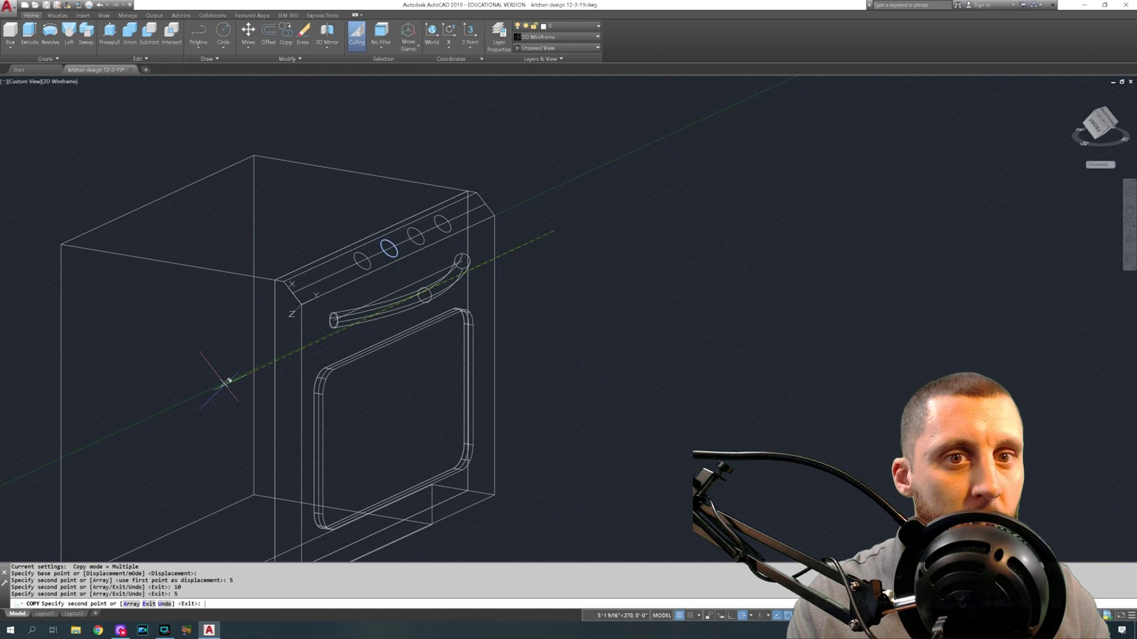
text(10)
key(Return)
key(Escape)
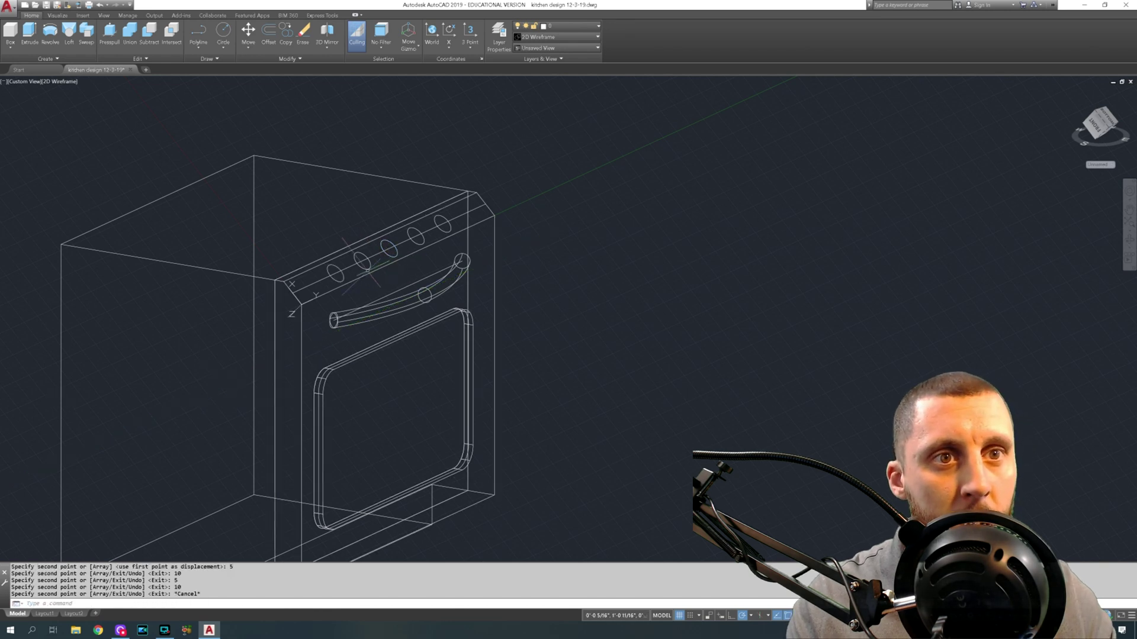
key(Delete)
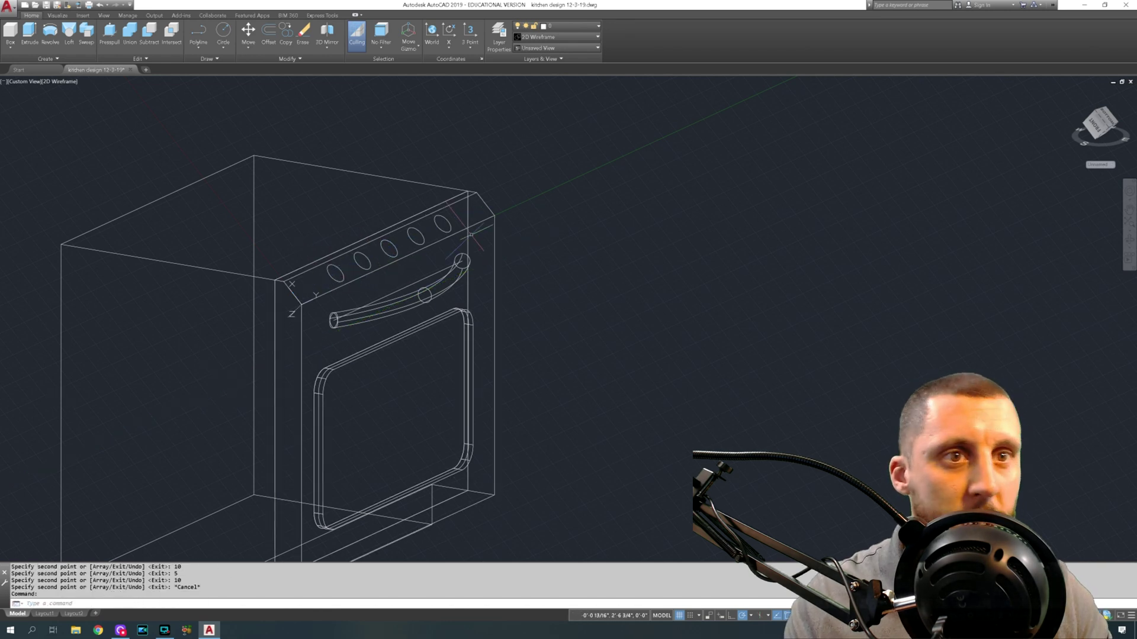
Step: Extrude the five knob circles on the sloped strip by 1 inch
click(452, 234)
click(391, 243)
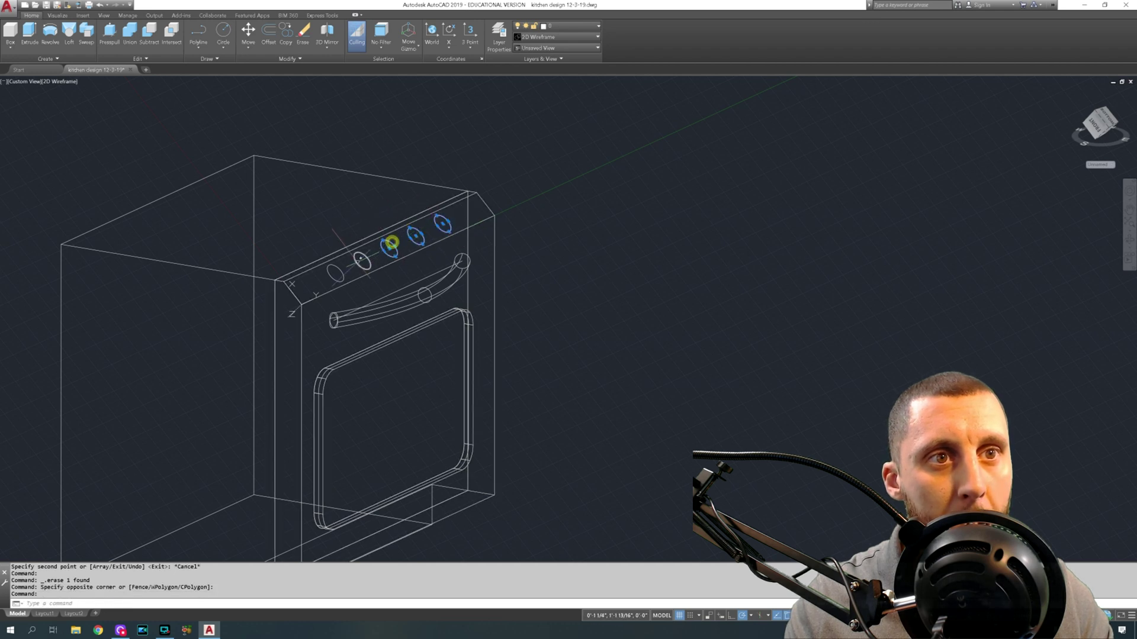
click(363, 256)
click(342, 269)
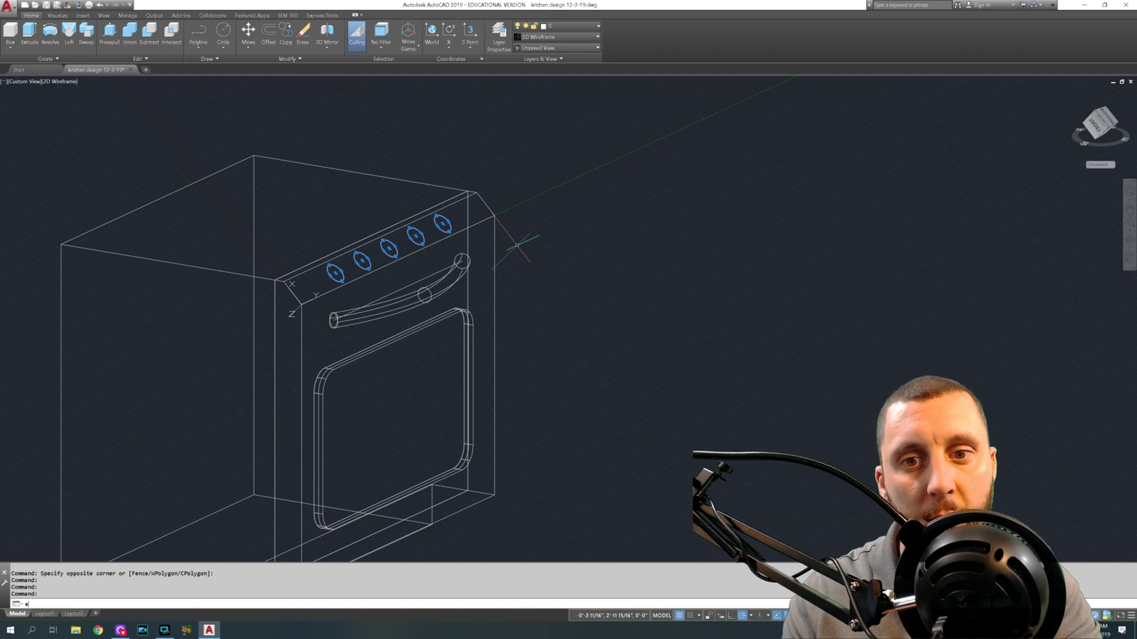
text(extrude)
key(Return)
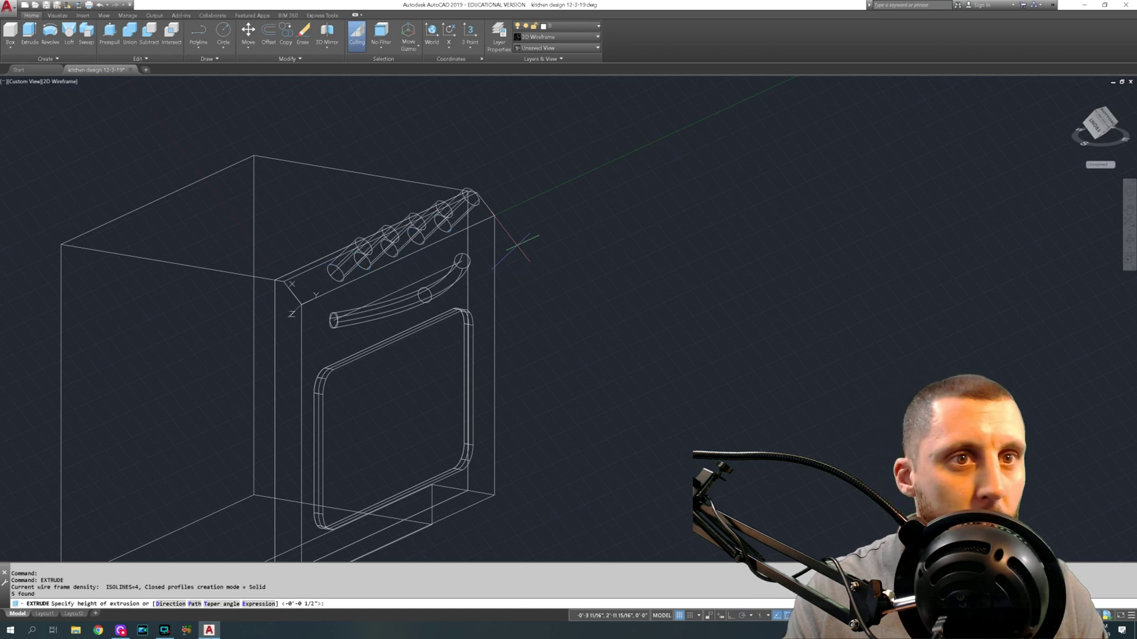
text(1)
key(Return)
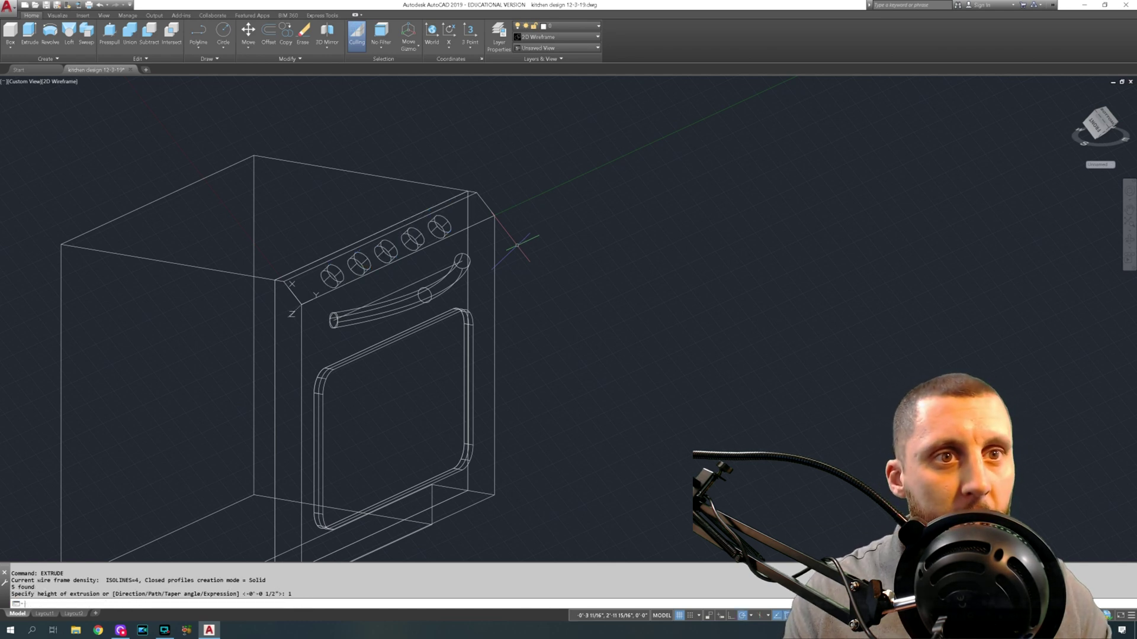
Step: Check the knobs in the Conceptual visual style, then undo the style change and the extrusion
click(62, 81)
click(72, 109)
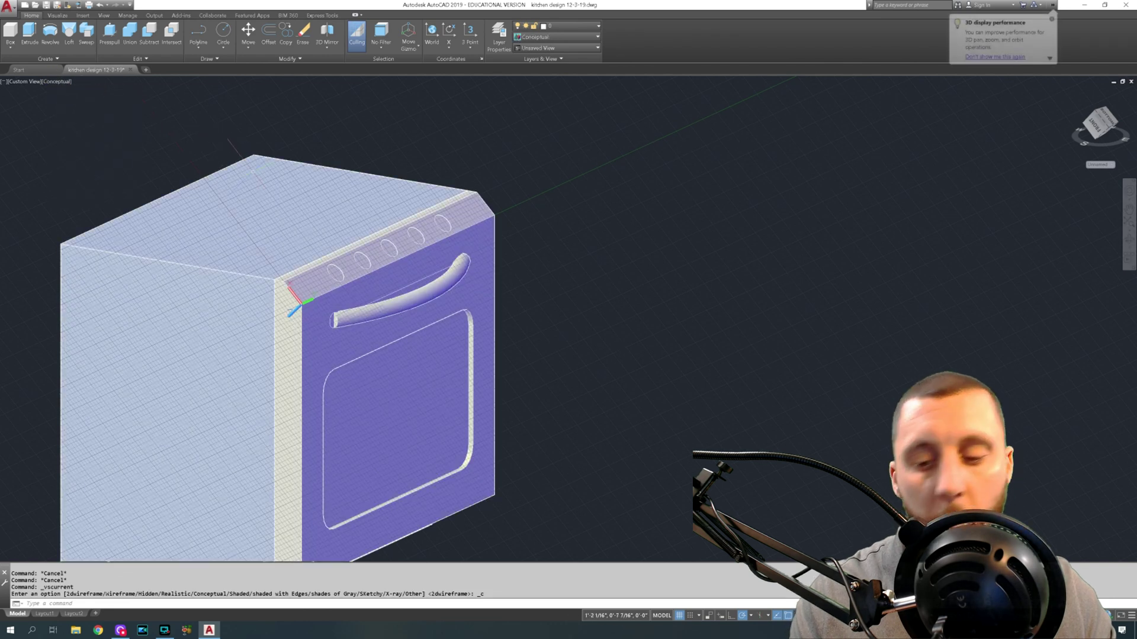
key(ctrl+z)
key(ctrl+z)
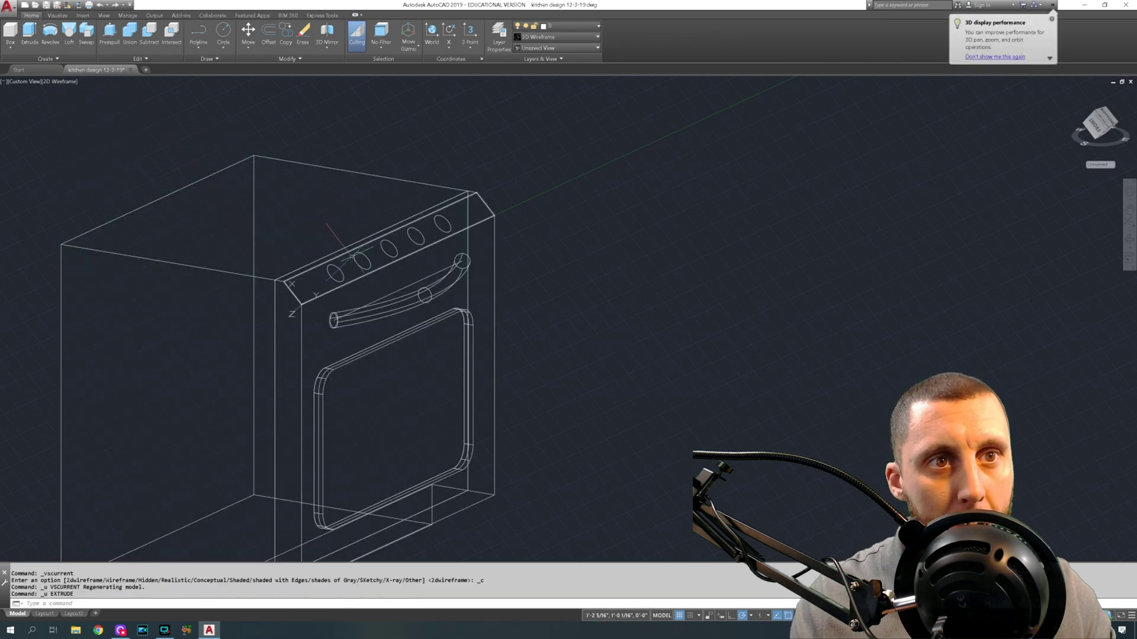
Step: Select all five knob circles again and extrude them with a height of 1 inch
click(345, 268)
click(331, 257)
click(363, 266)
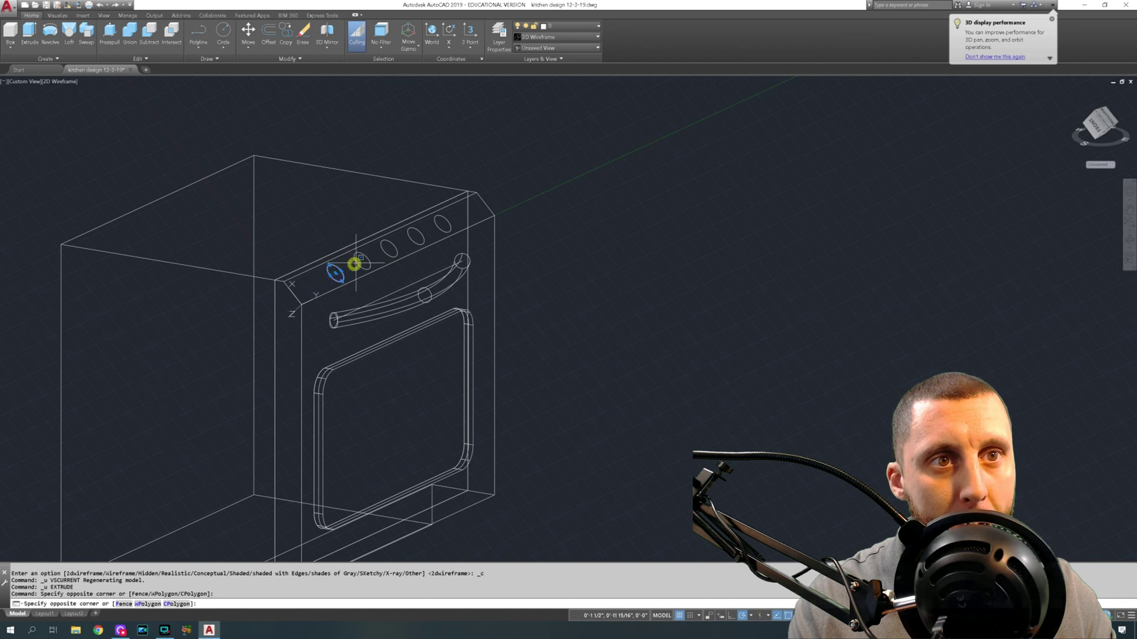
click(354, 260)
click(388, 248)
click(416, 237)
click(442, 225)
text(ext)
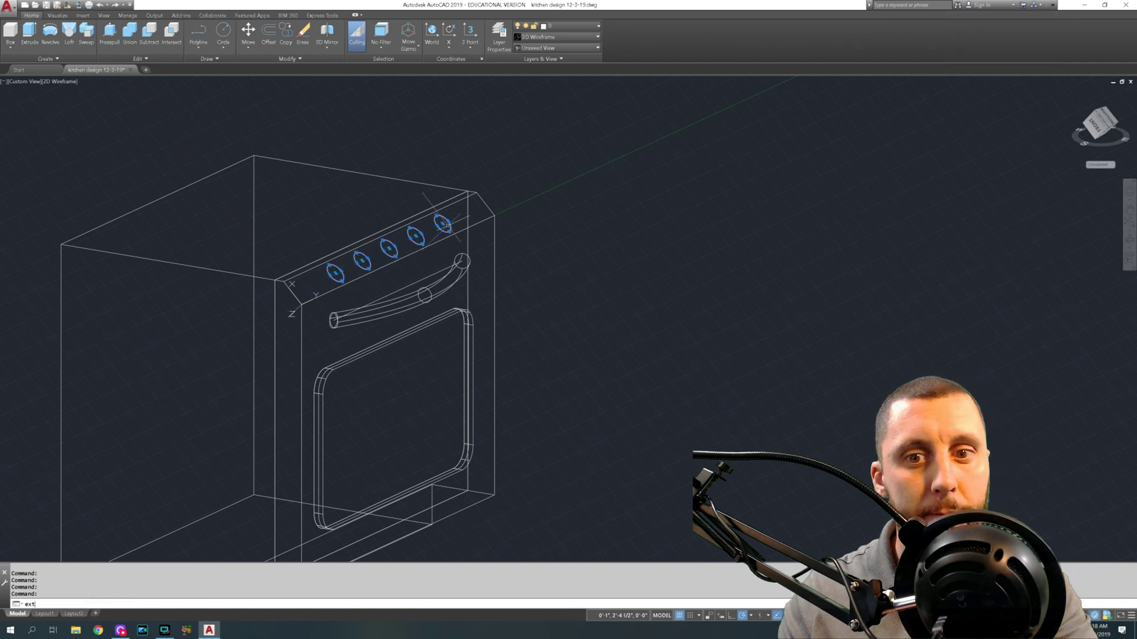
text(rud)
key(Return)
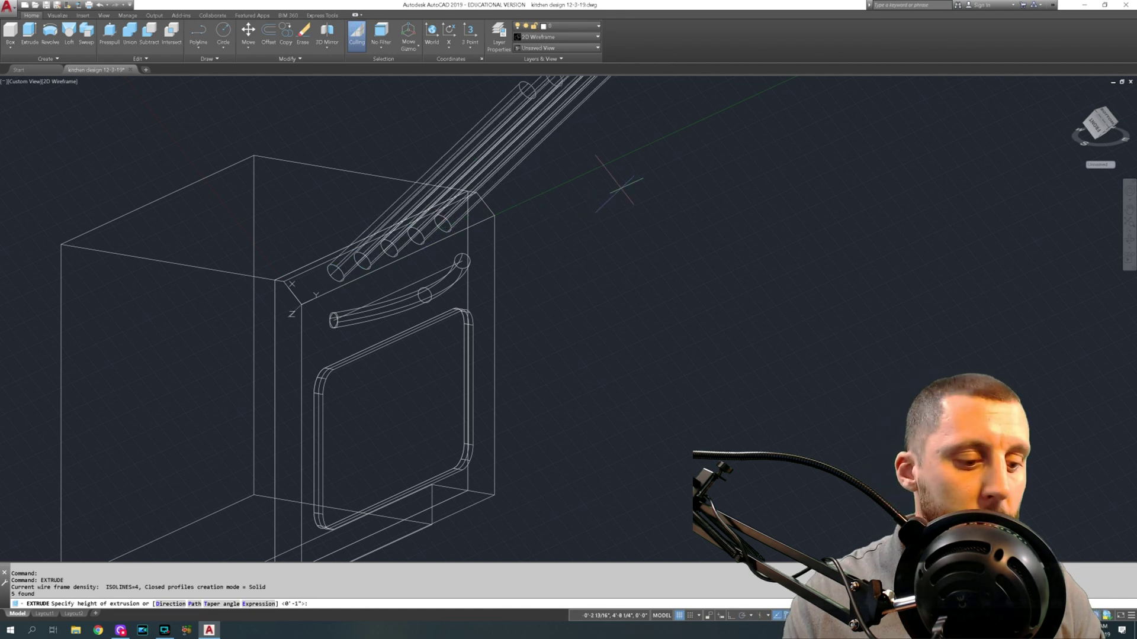
key(Return)
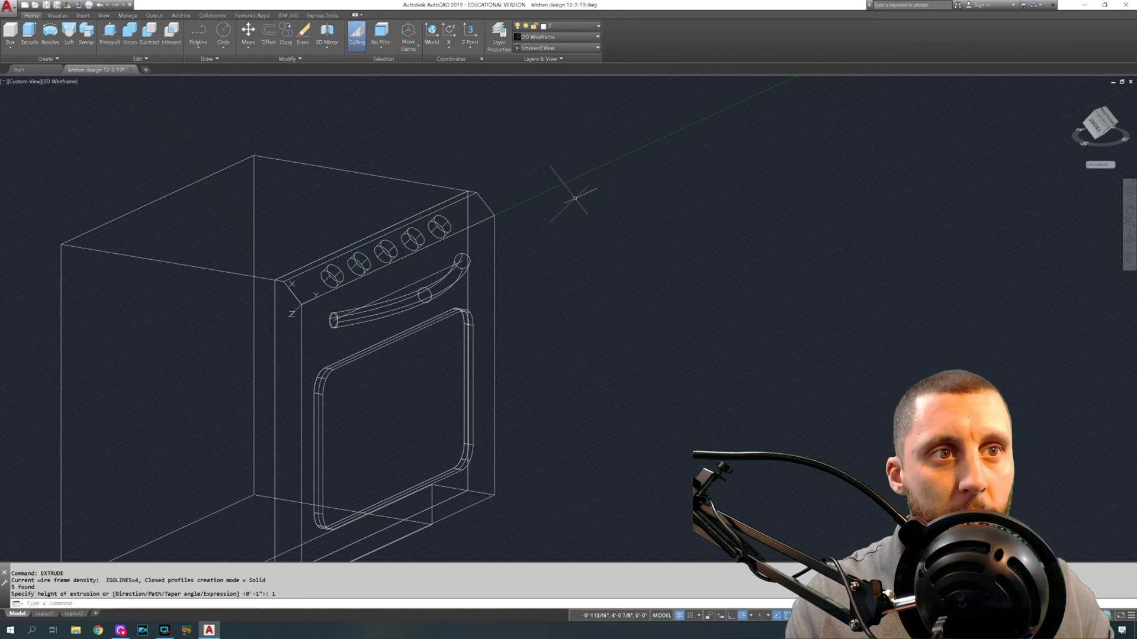
Step: Move the five control knobs 1 inch in the negative Z direction, perpendicular to the sloped front strip
click(460, 211)
click(444, 223)
click(422, 236)
click(392, 247)
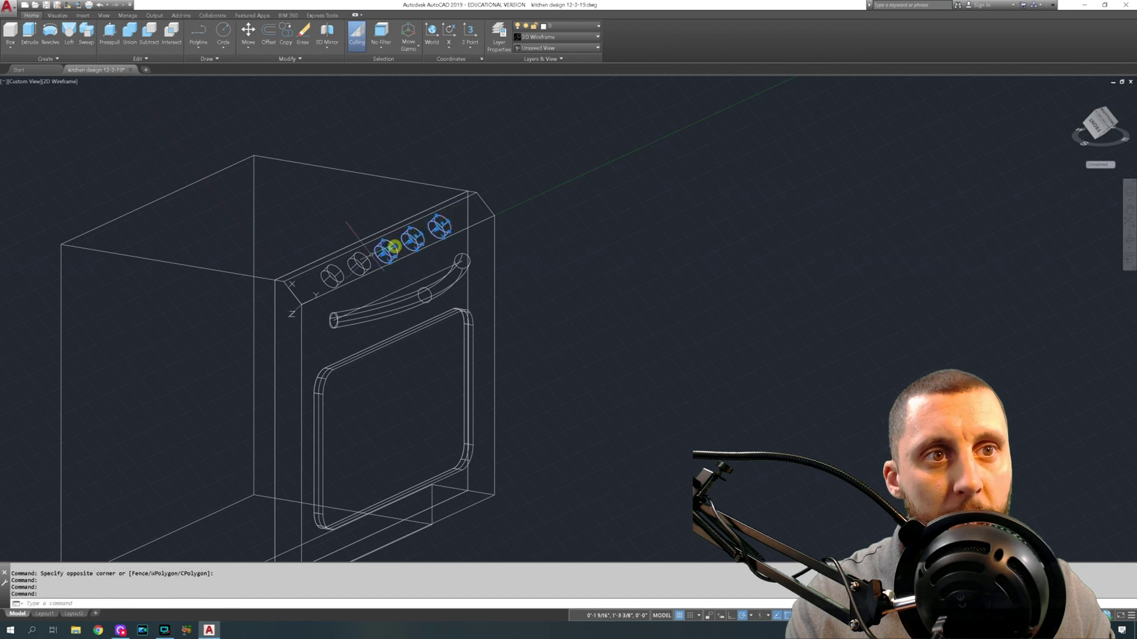
click(365, 259)
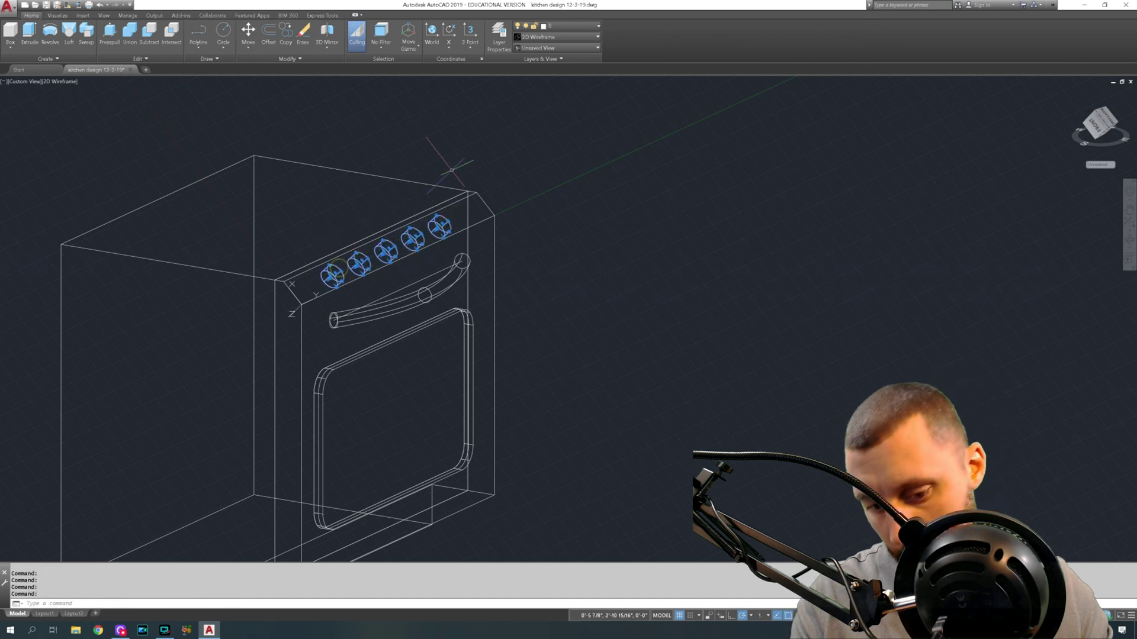
text(m)
key(Return)
click(528, 187)
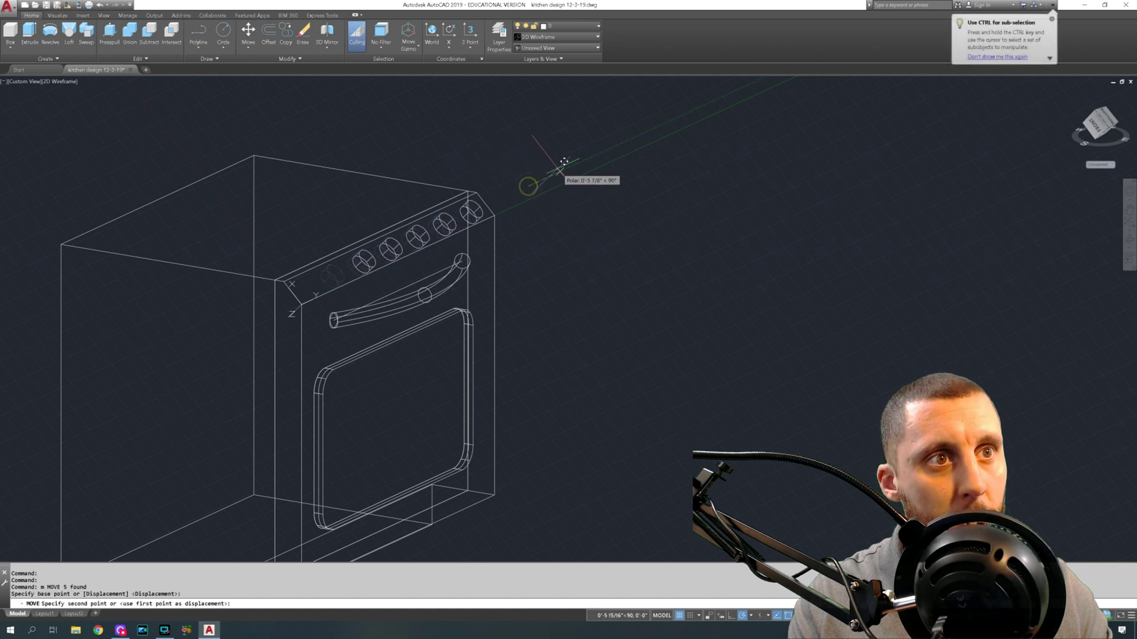
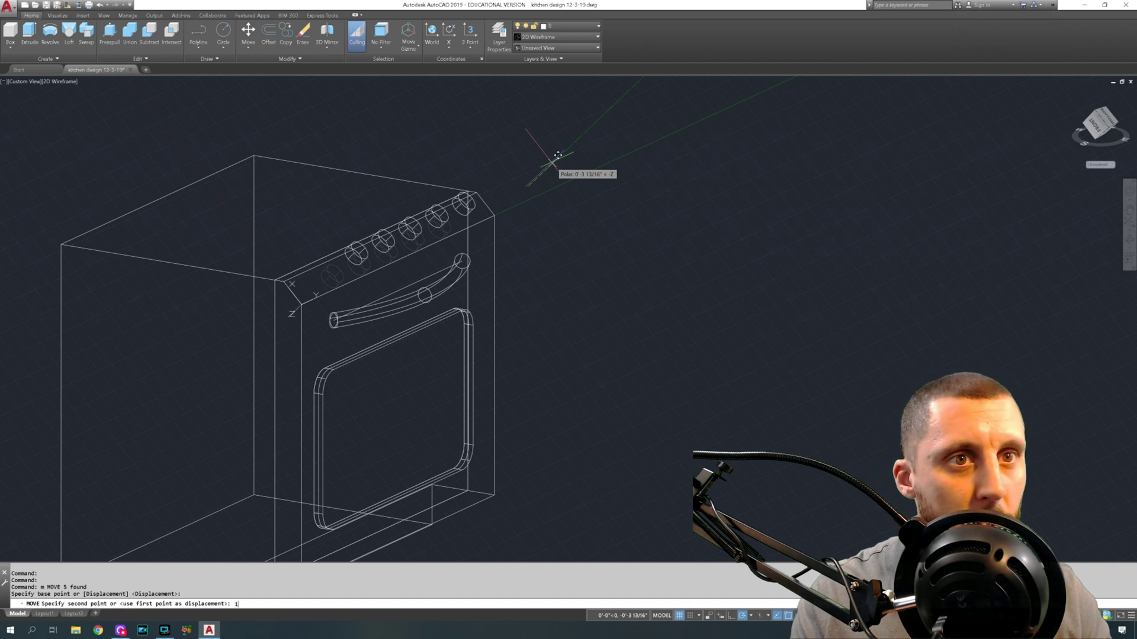
key(Return)
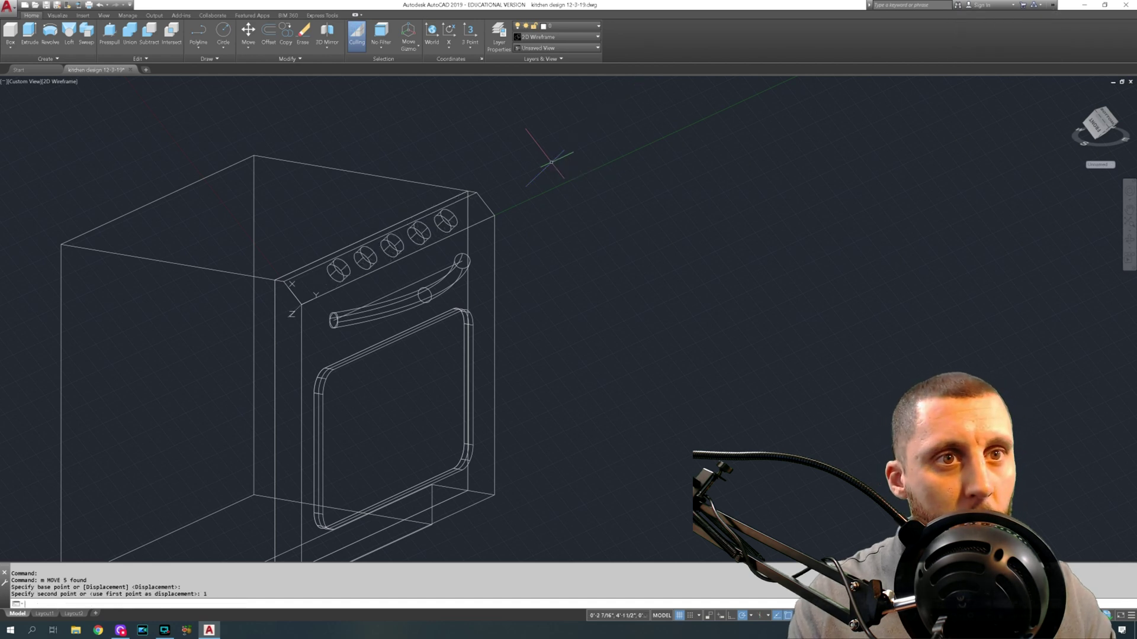
Step: Apply the Conceptual visual style, reset to the Top view, and show the stoves from the SE isometric direction
click(62, 84)
click(71, 111)
mouse_move(381, 247)
shift+middle_down()
mouse_move(334, 249)
mouse_move(385, 247)
mouse_move(361, 249)
shift+middle_up()
scroll(385, 248, down, 3)
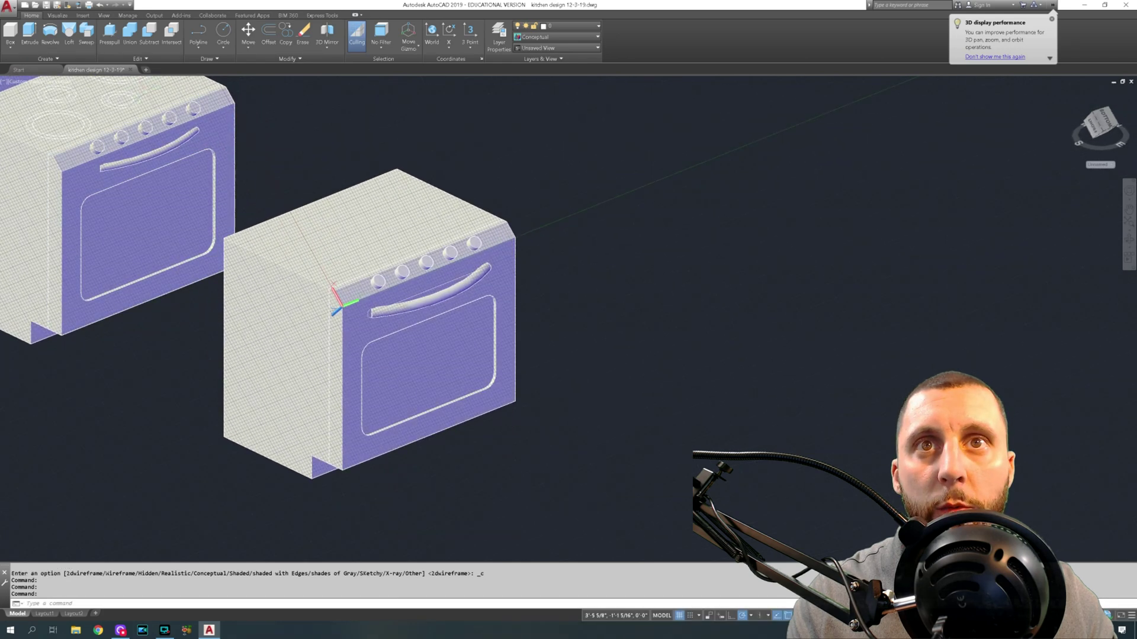
click(19, 82)
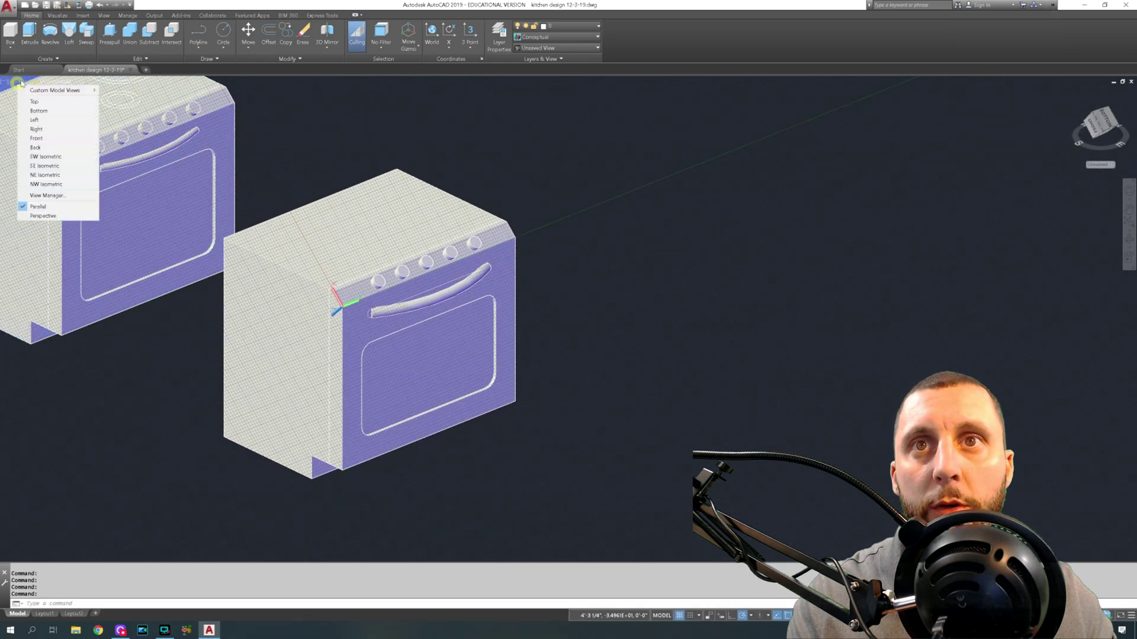
click(39, 110)
click(20, 82)
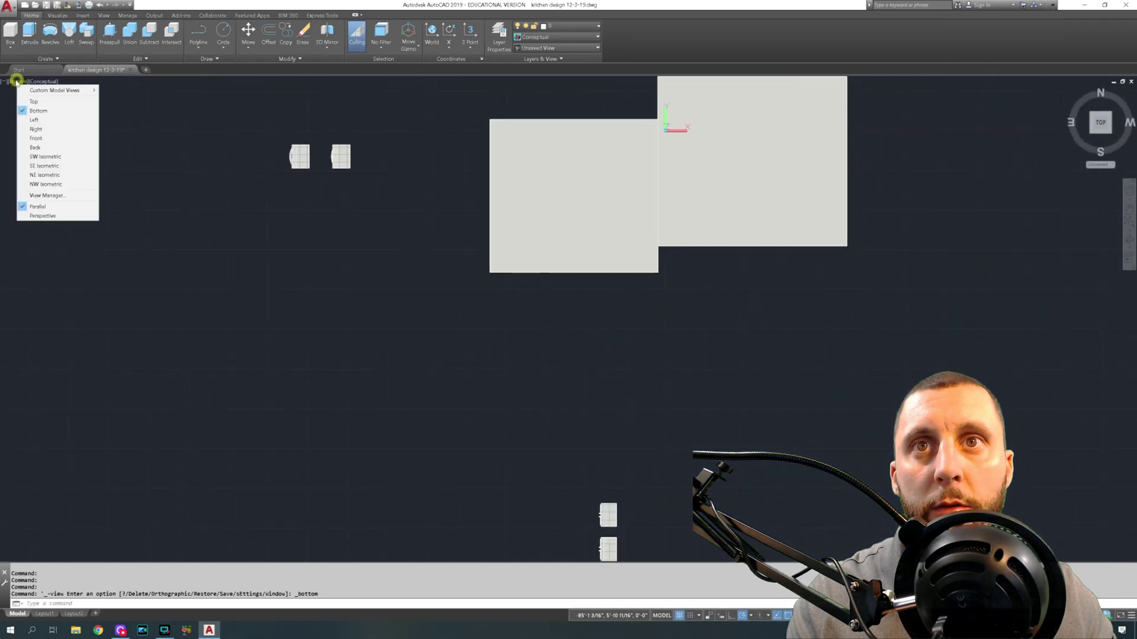
click(33, 102)
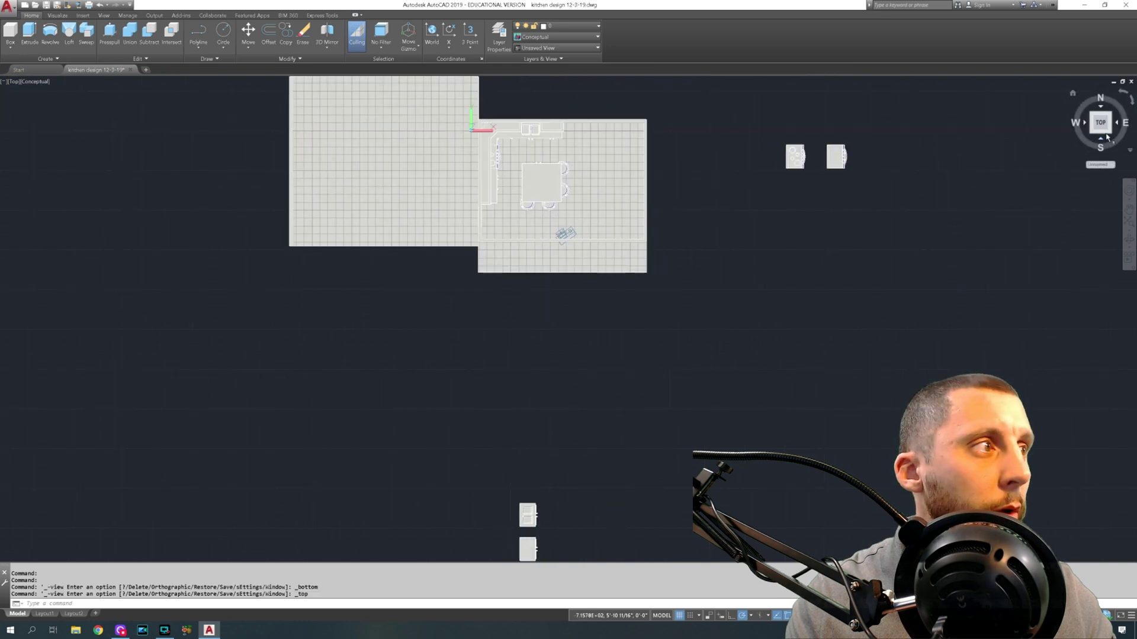
click(1111, 135)
scroll(764, 352, up, 6)
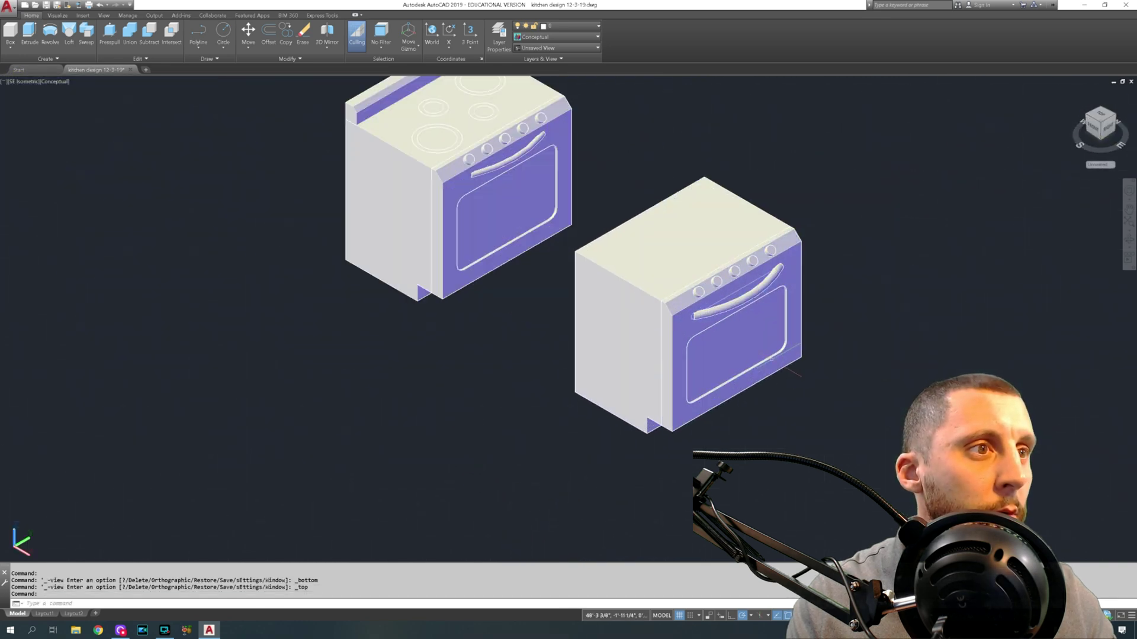
Step: Create a back panel box along the full rear edge of the cooktop, 3 inches wide and 6 inches high
click(10, 31)
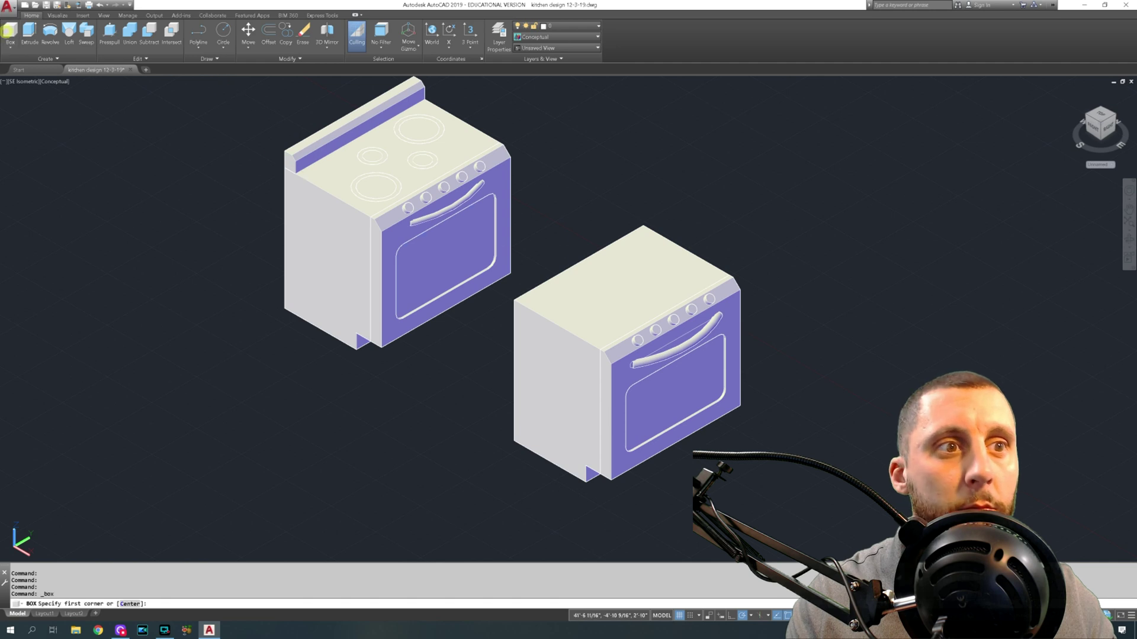
click(514, 300)
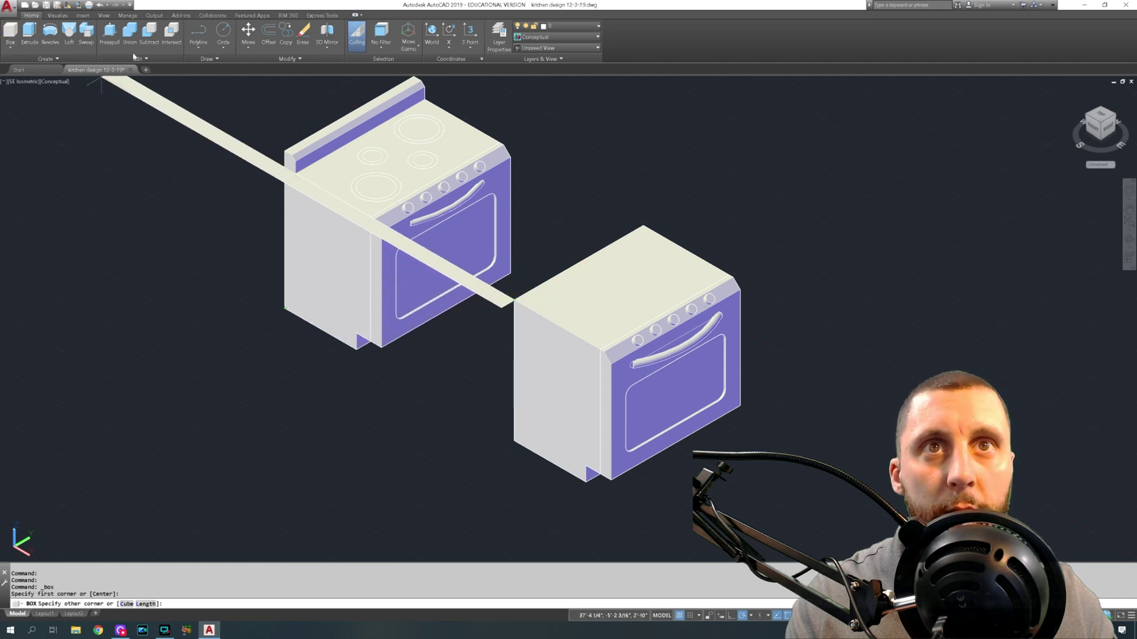
text(L)
key(Return)
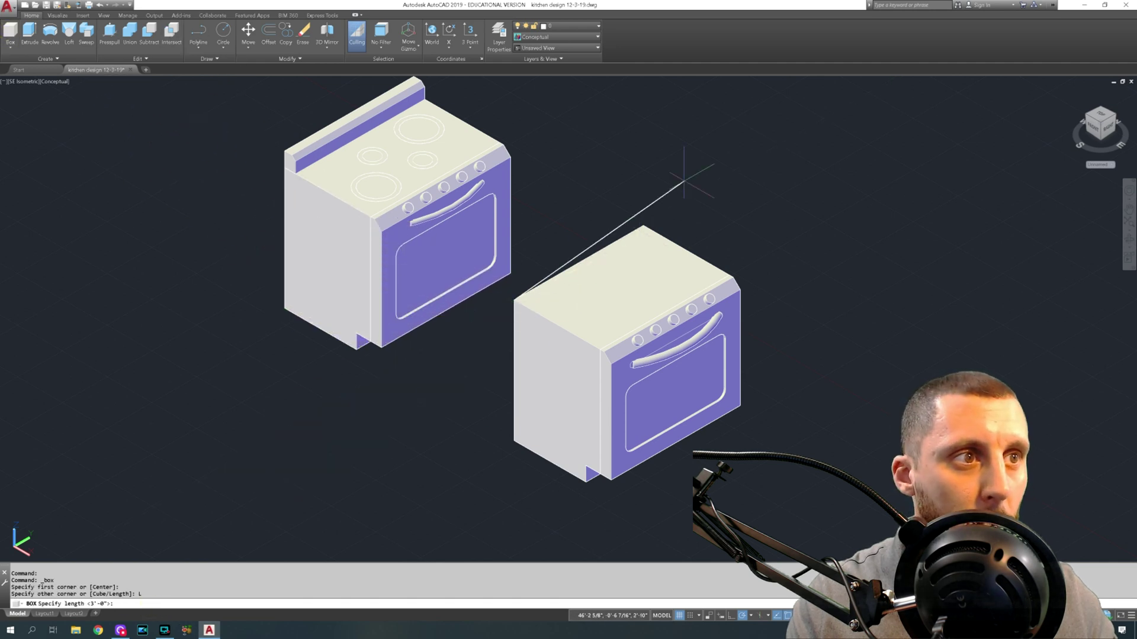
click(644, 226)
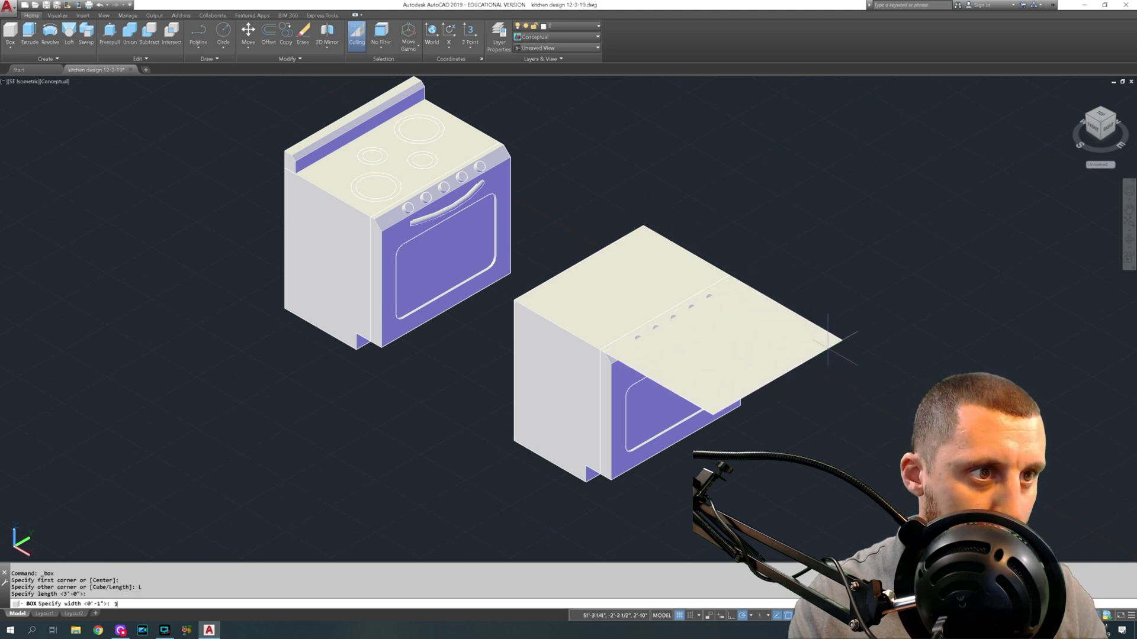
key(Return)
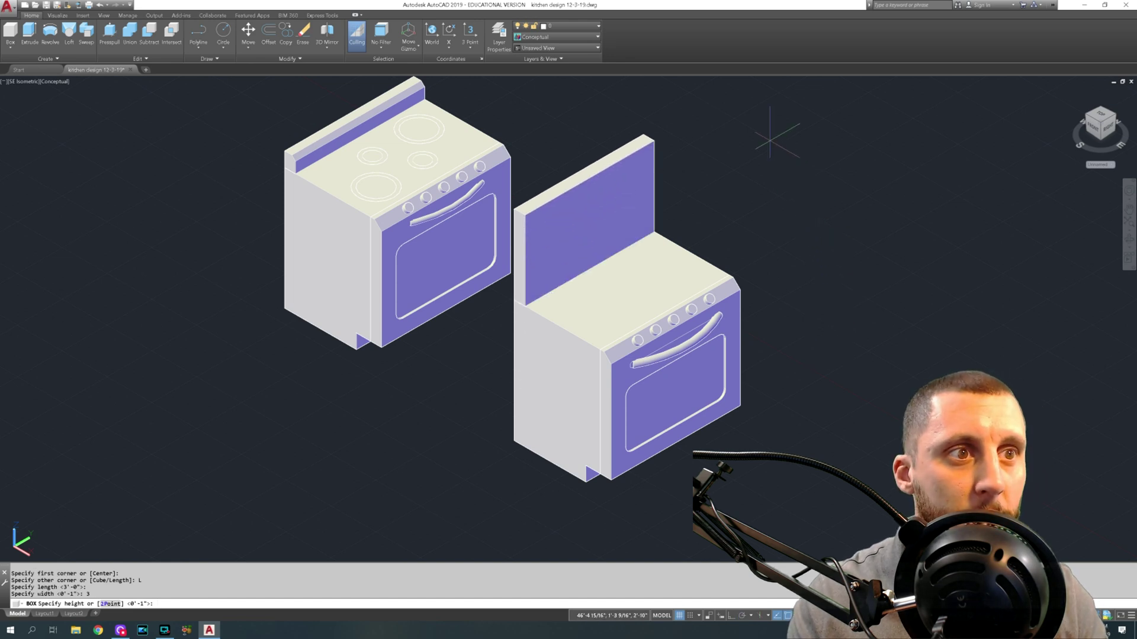
text(6)
key(Return)
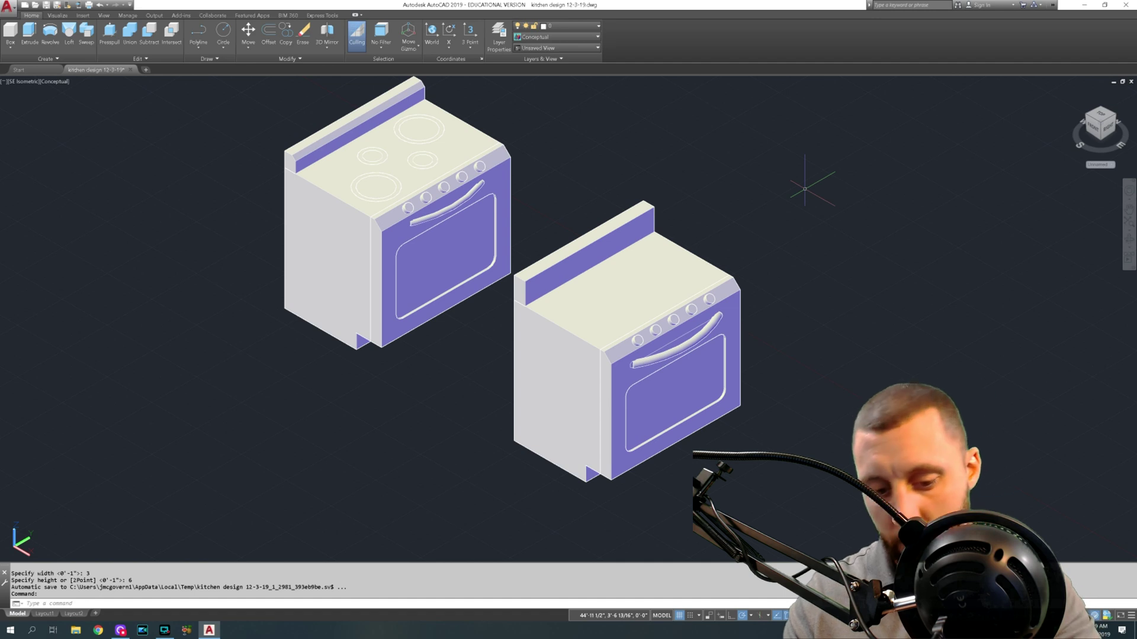
Step: Chamfer the upper front edge of the back panel with both distances set to 1 inch
text(chamferedg)
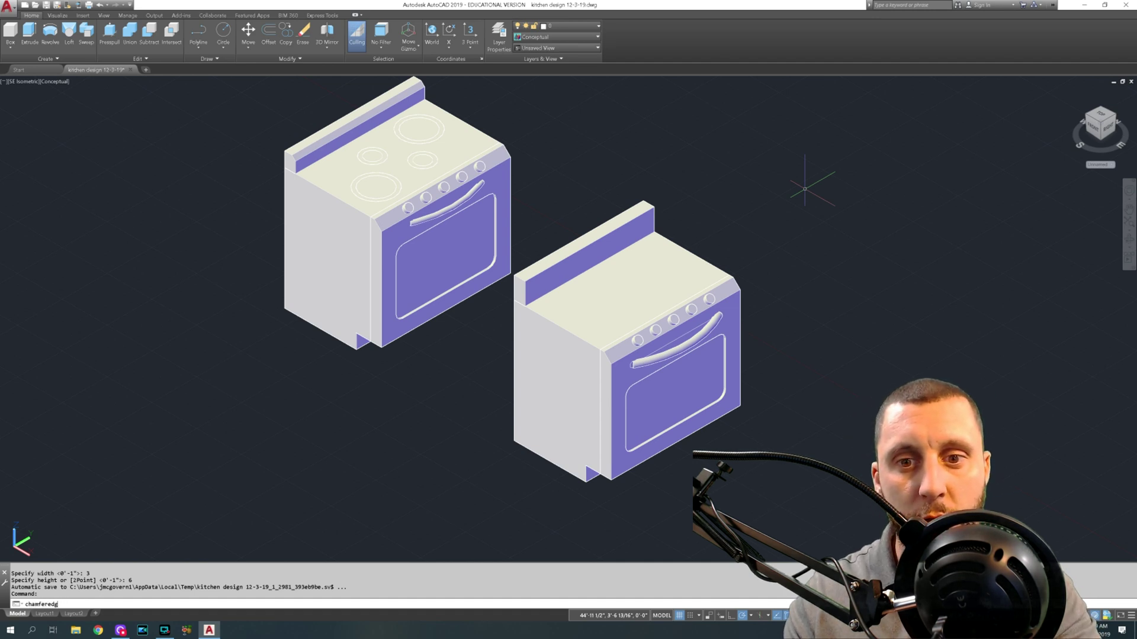
text(e)
key(Return)
text(d)
key(Return)
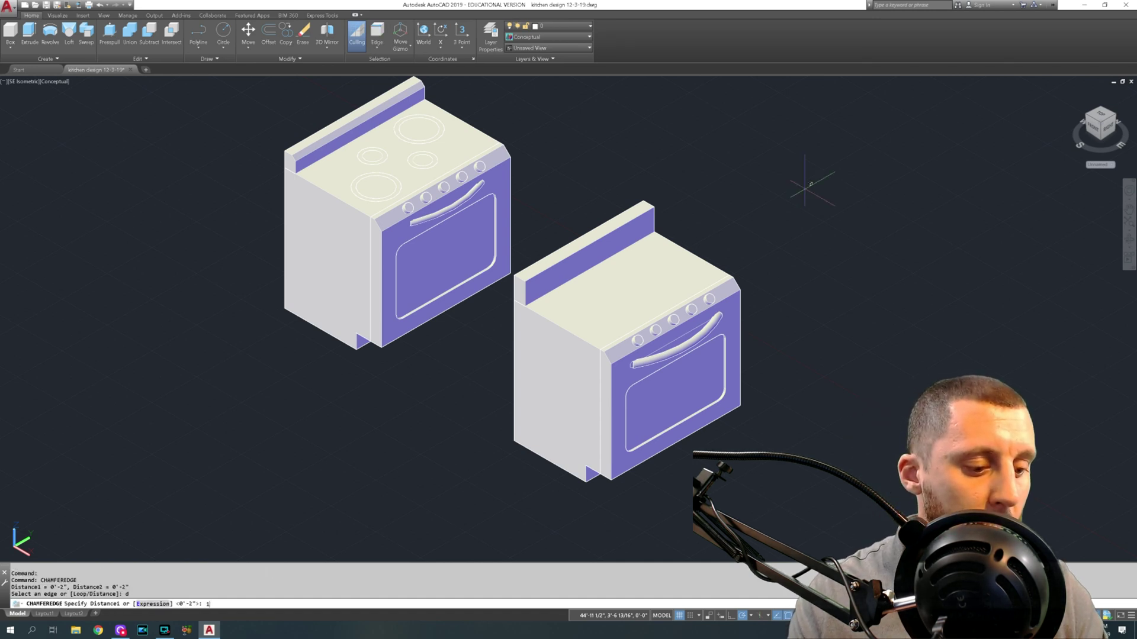
text(1)
key(Return)
text(1)
key(Return)
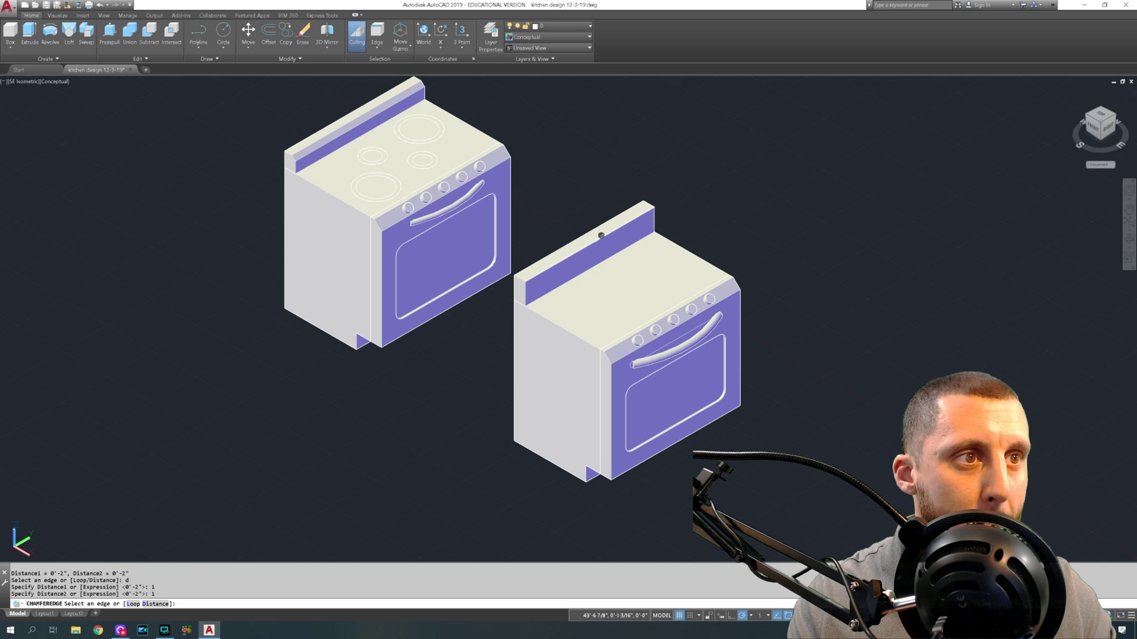
click(599, 235)
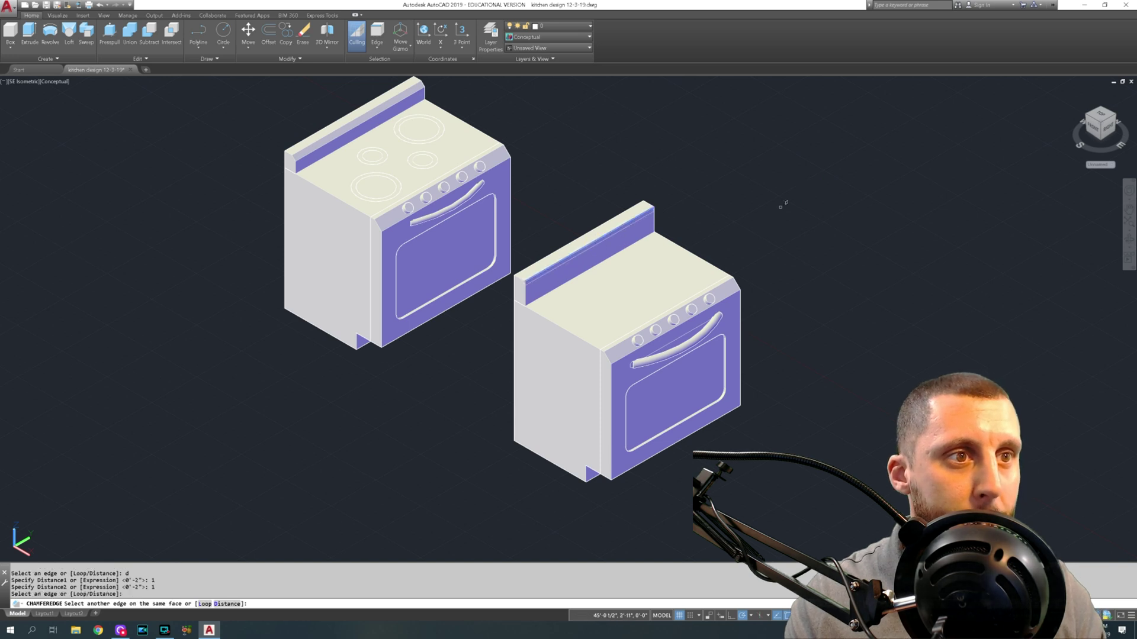
key(Return)
key(Return)
middle_drag(802, 183, 764, 177)
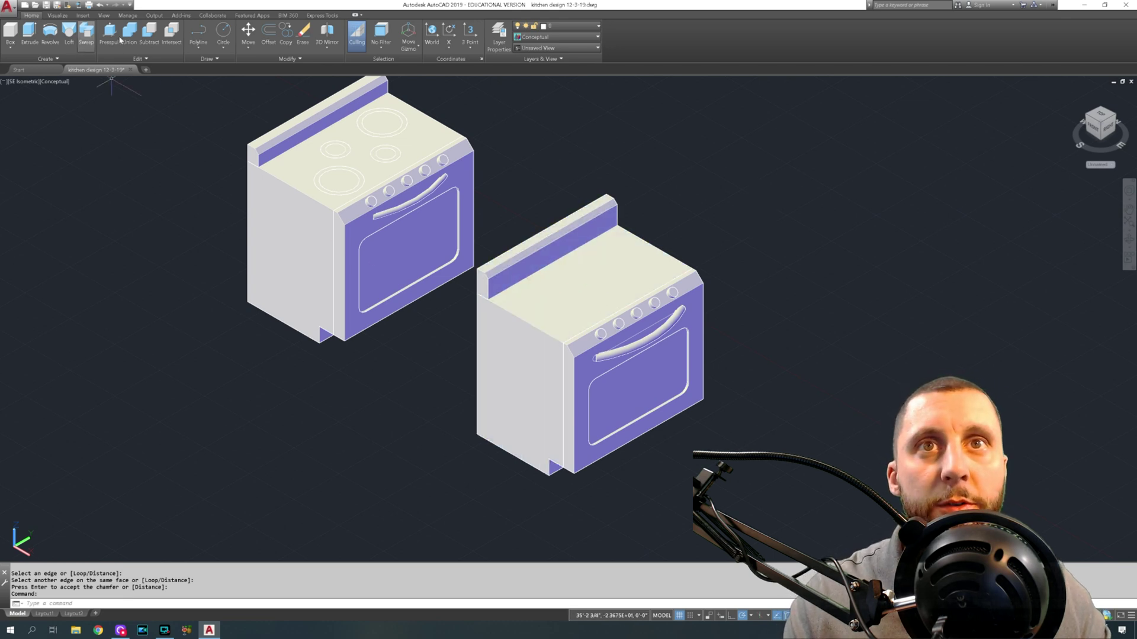
Step: Switch to 2D Wireframe and draw a polyline across the cooktop from the front edge's midpoint to the midpoint at the back panel's base
click(63, 82)
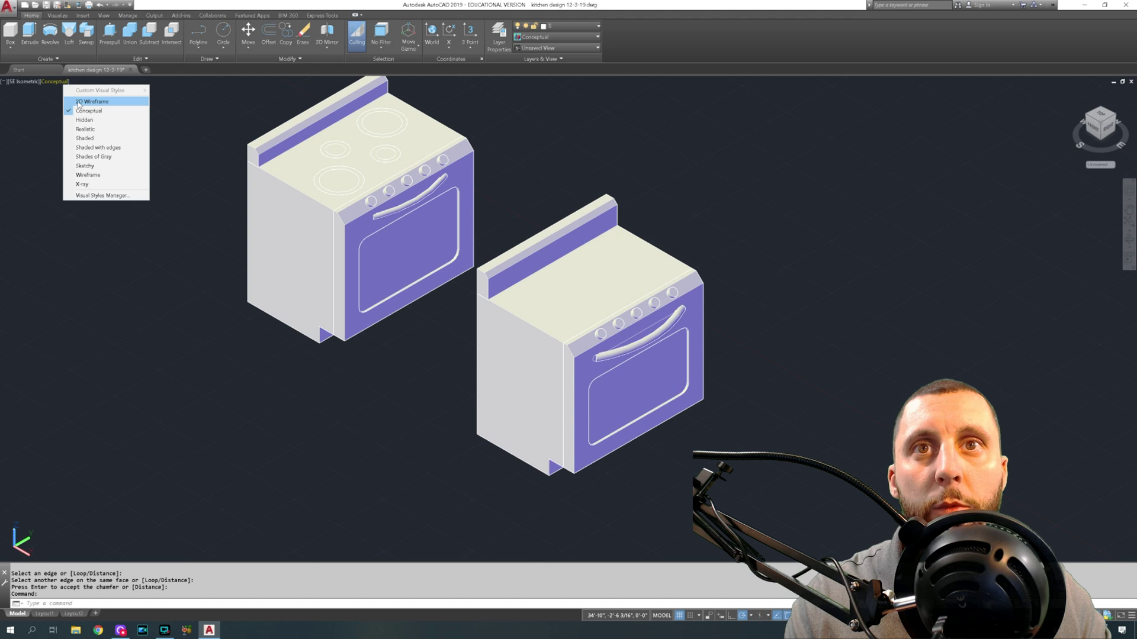
click(83, 102)
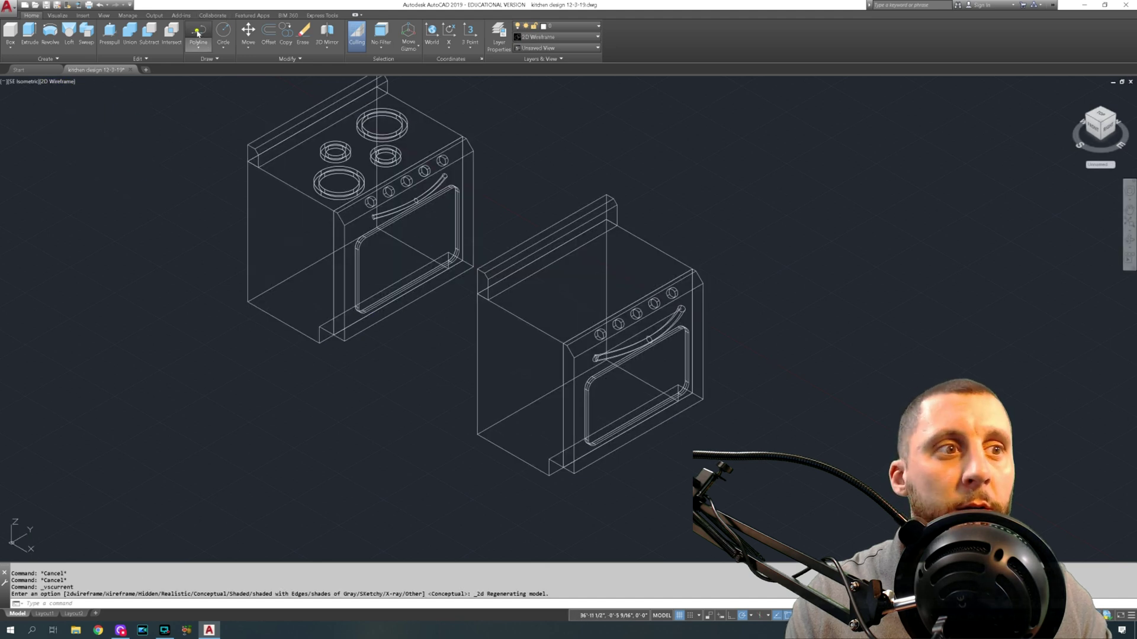
click(199, 34)
click(628, 307)
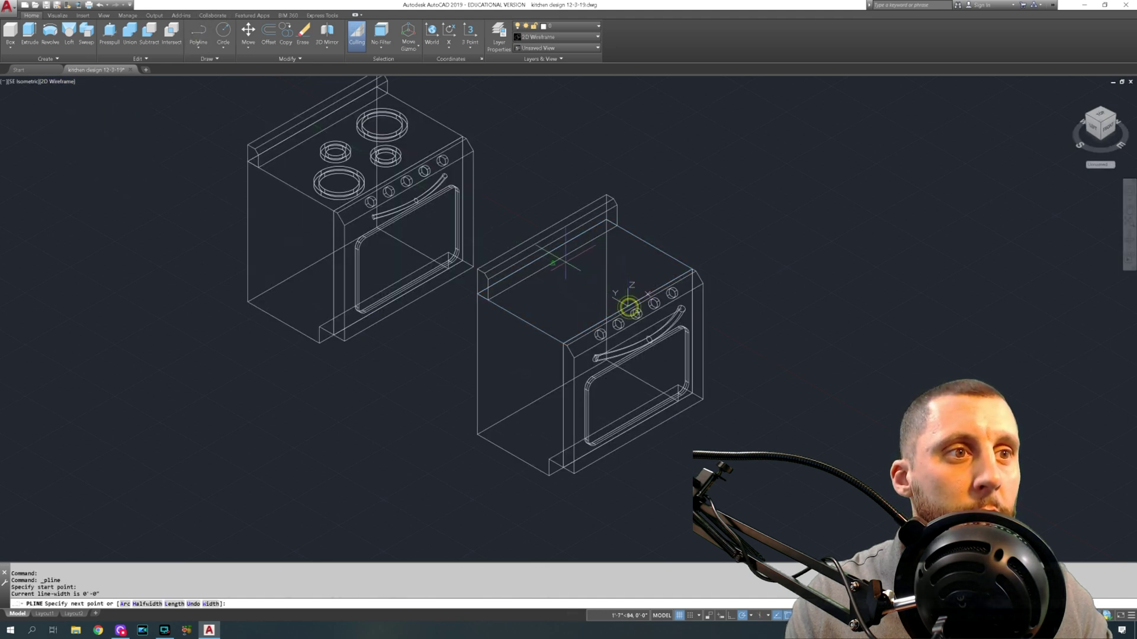
click(552, 262)
key(Escape)
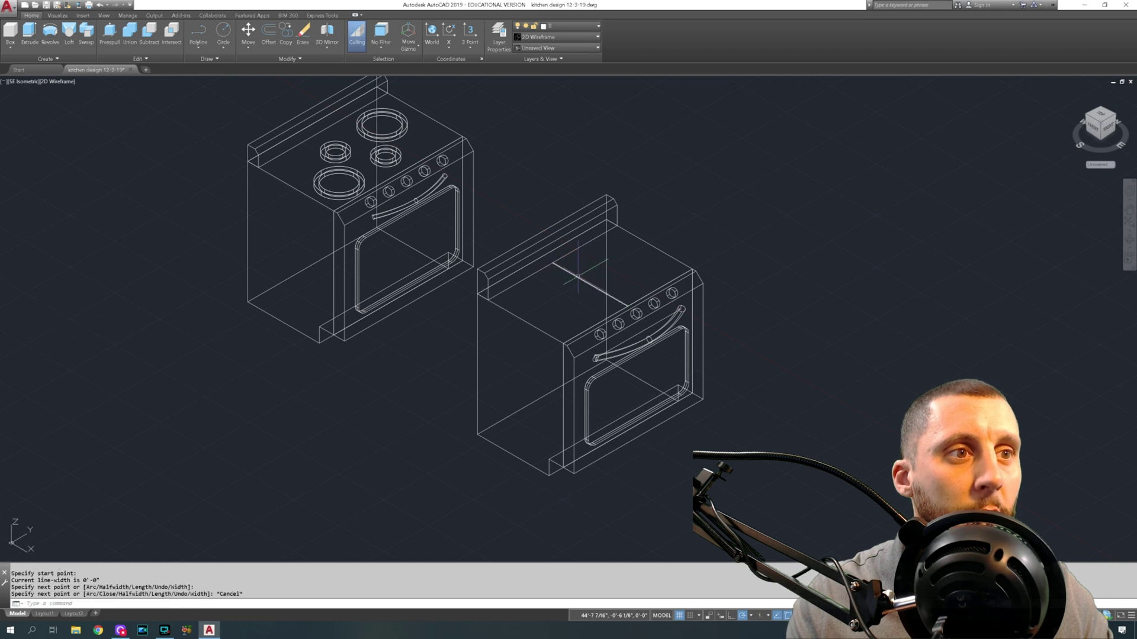
Step: Move the cooktop center line 10 feet along the 90° direction into the empty space beside the stove
click(578, 275)
text(m)
key(Return)
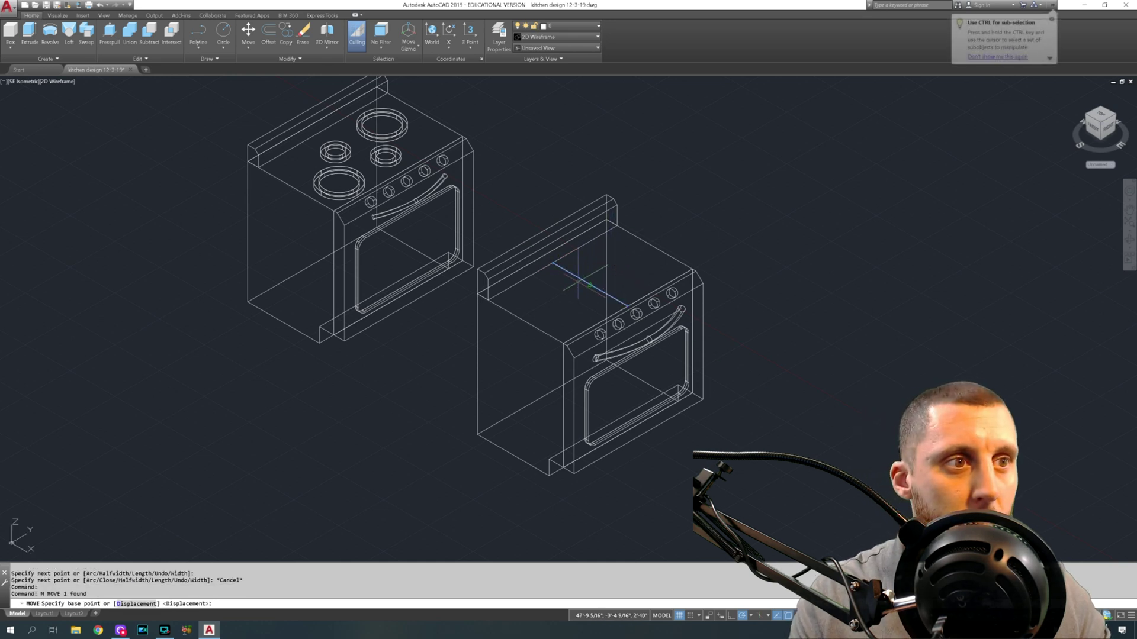
click(587, 284)
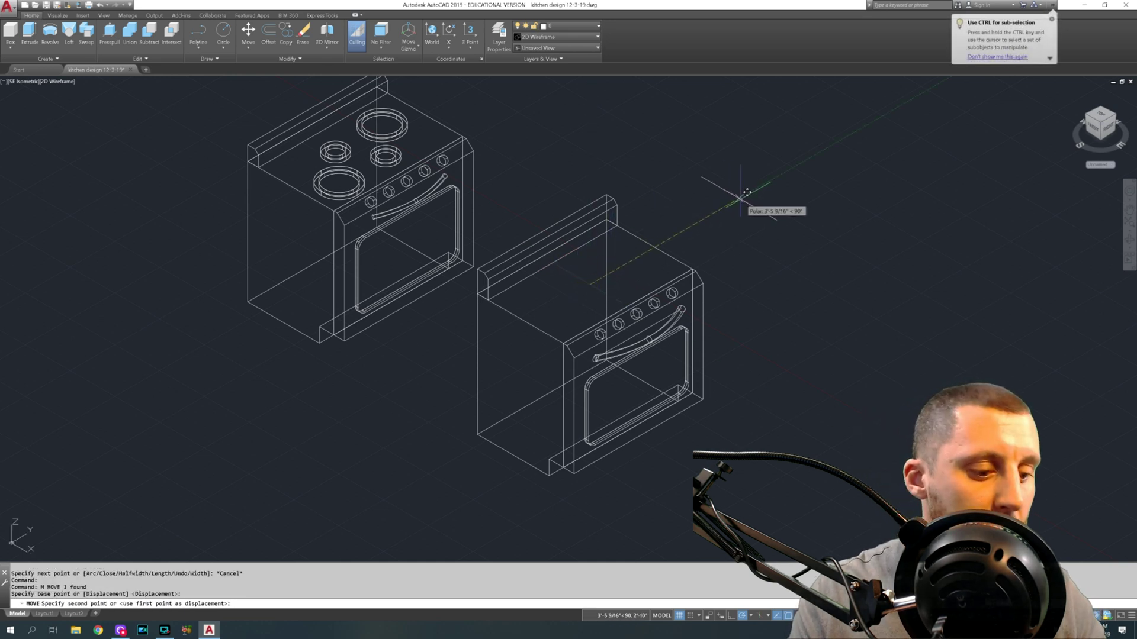
text(10')
key(Return)
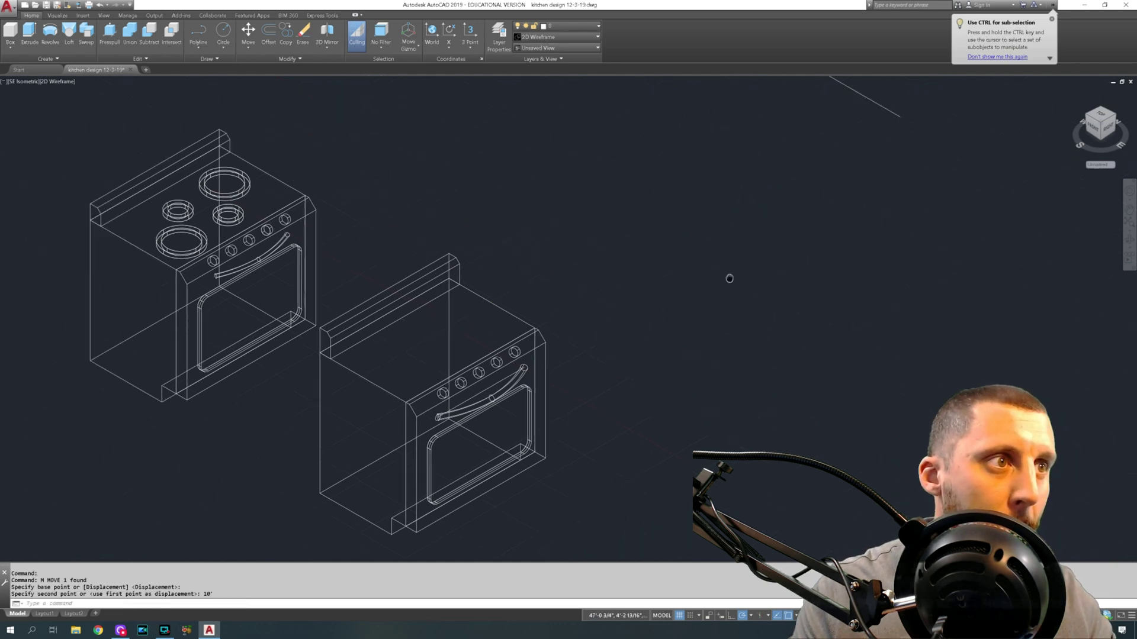
Step: In the Top view, draw an 18-inch polyline straight down from the midpoint of the moved center line
middle_drag(783, 254, 588, 418)
click(52, 81)
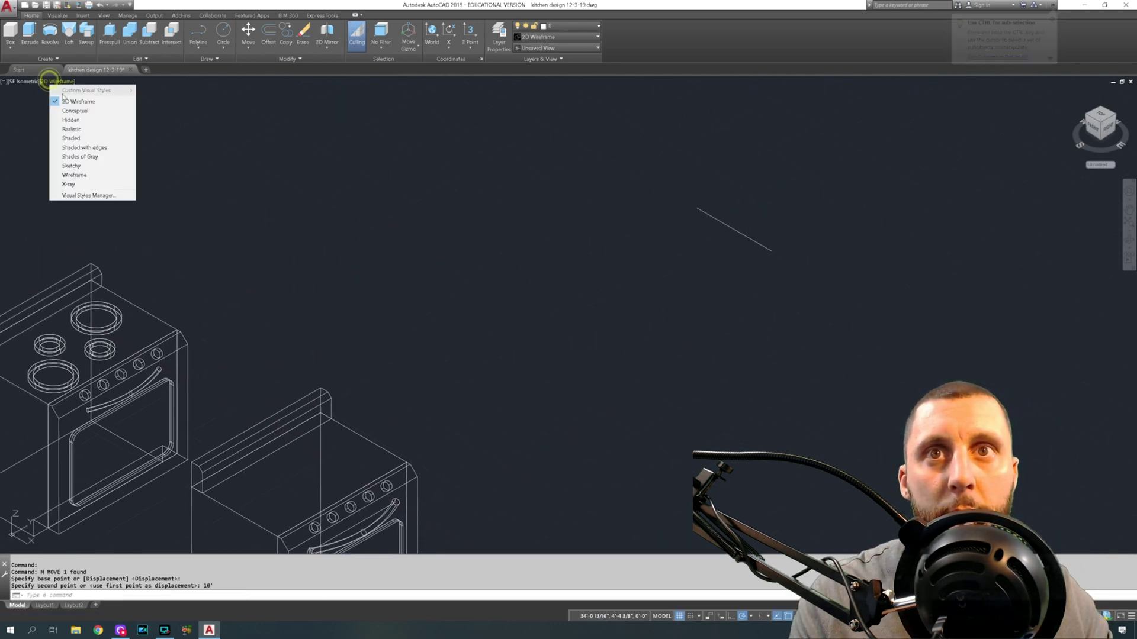
click(72, 102)
click(17, 81)
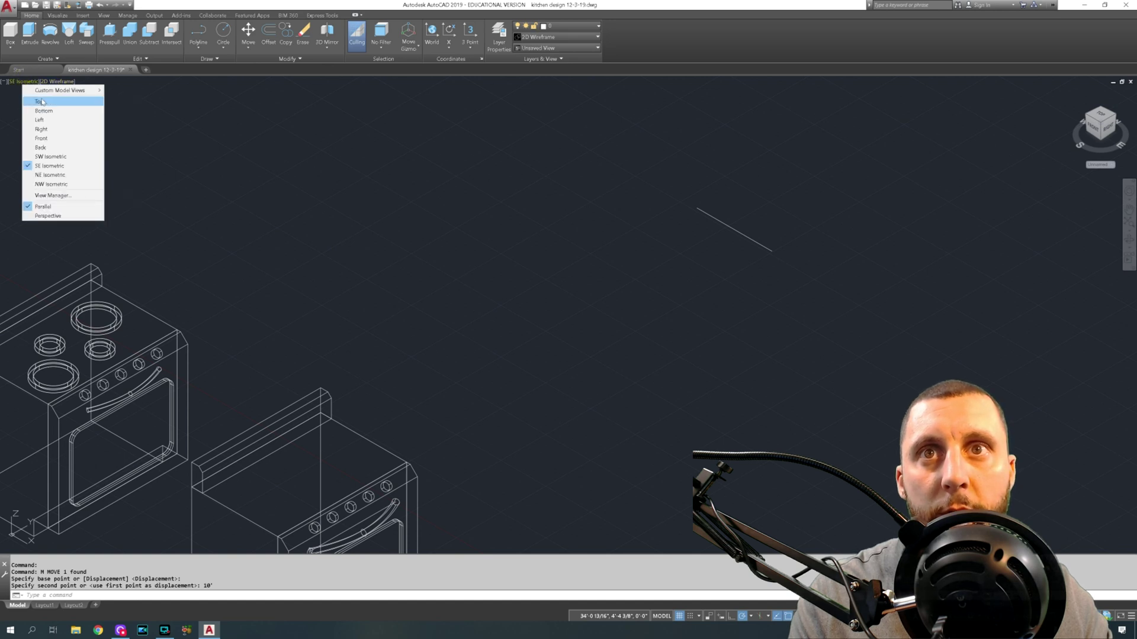
click(35, 101)
middle_drag(544, 175, 525, 223)
scroll(563, 198, up, 5)
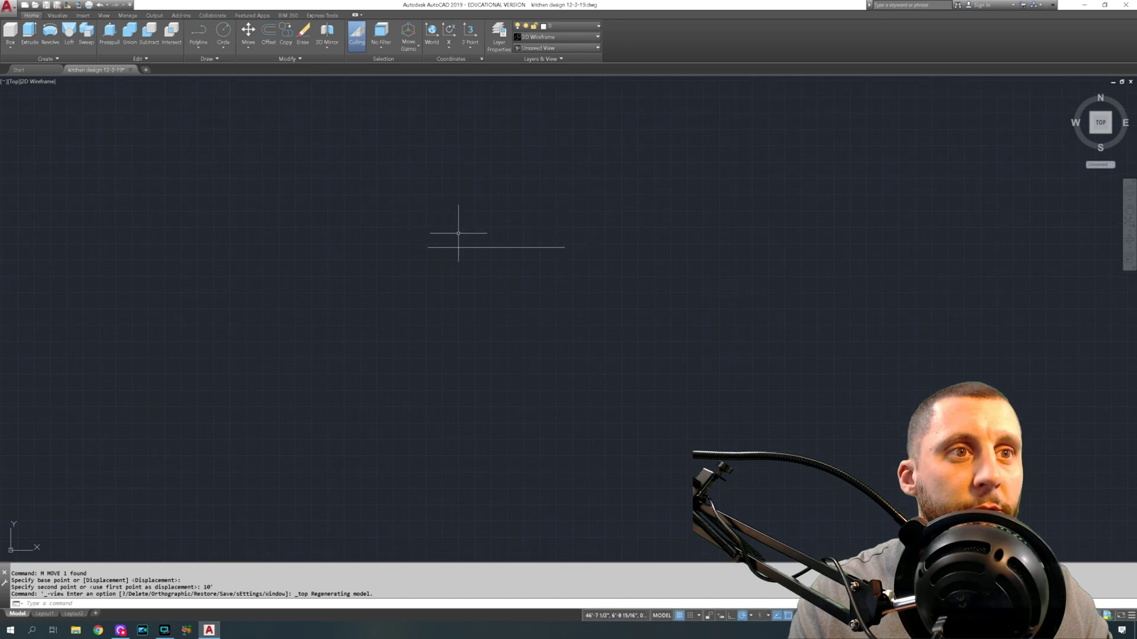
click(199, 33)
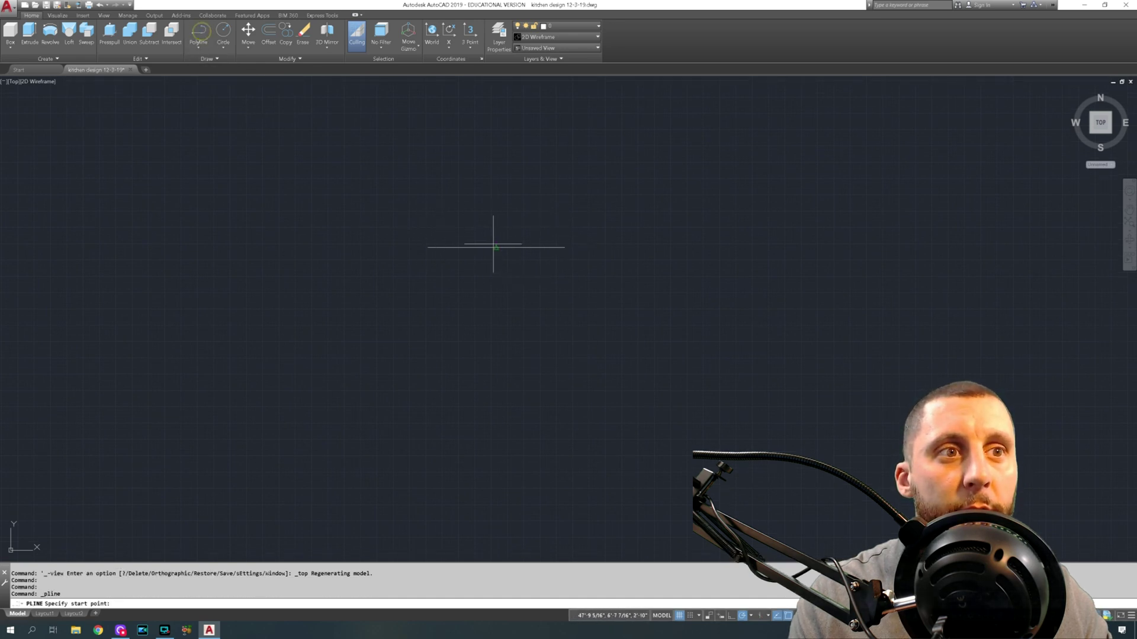
click(496, 247)
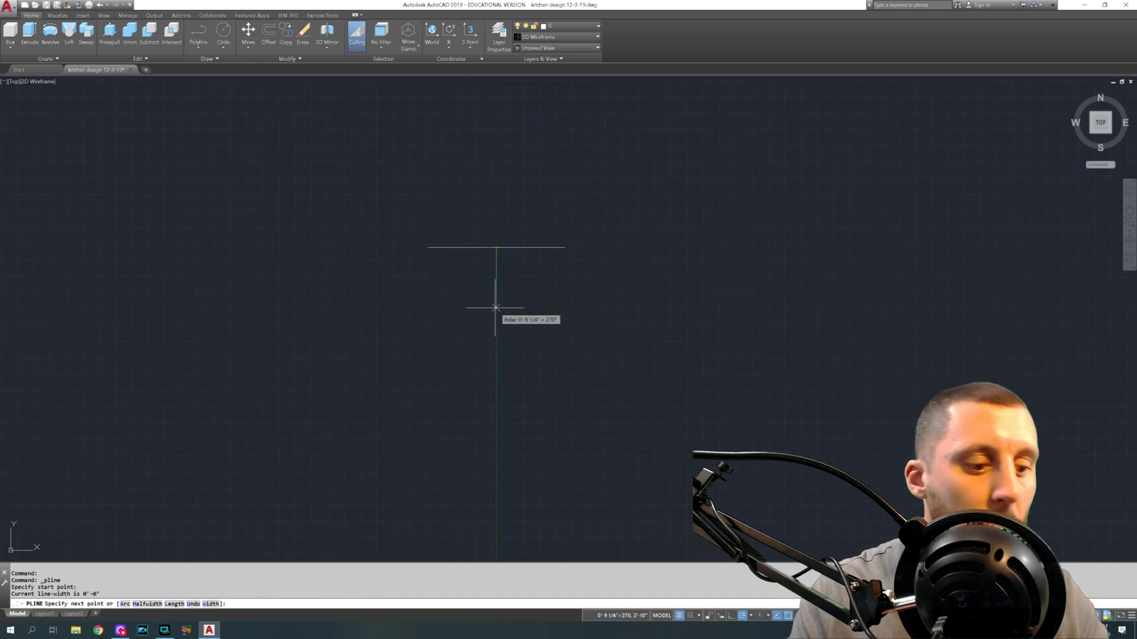
text(18)
key(Return)
key(Return)
Step: Draw an 18-inch polyline straight up from the same midpoint to complete the crossed guide lines
key(Return)
click(496, 245)
text(18)
key(Return)
key(Escape)
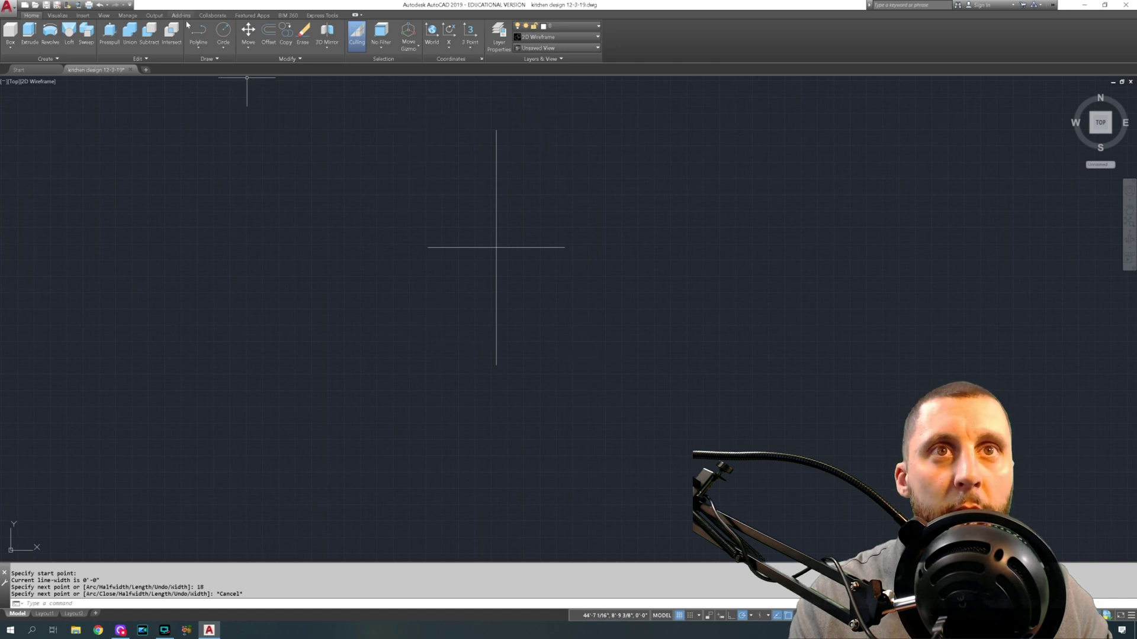
Step: Draw a circle with a 5-inch radius centered on the intersection of the crossed guide lines
click(223, 31)
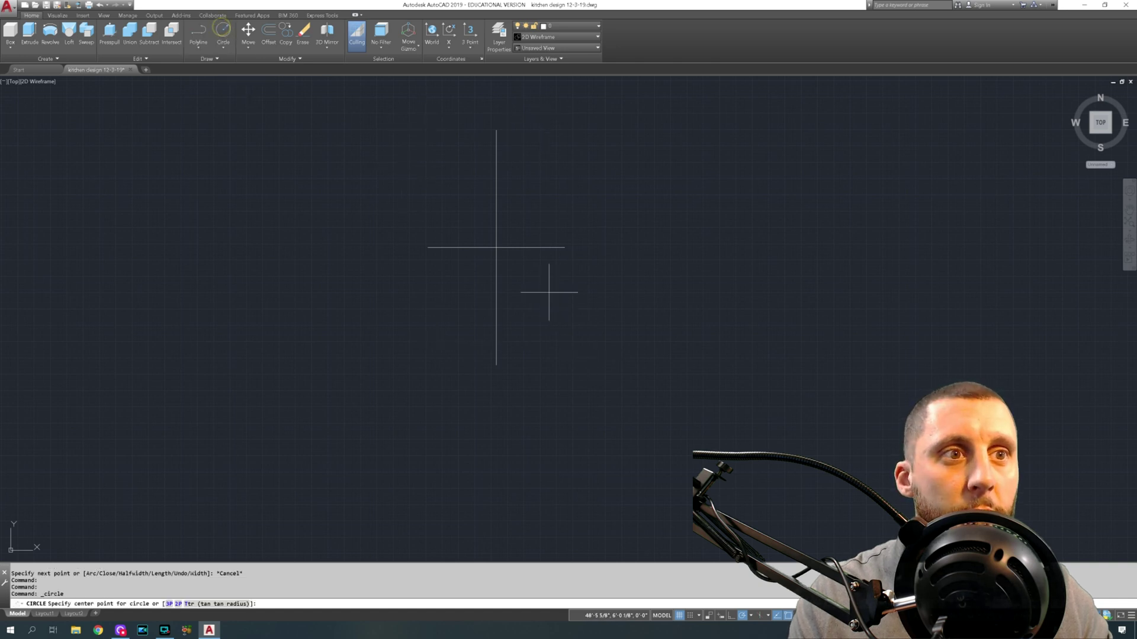
click(496, 248)
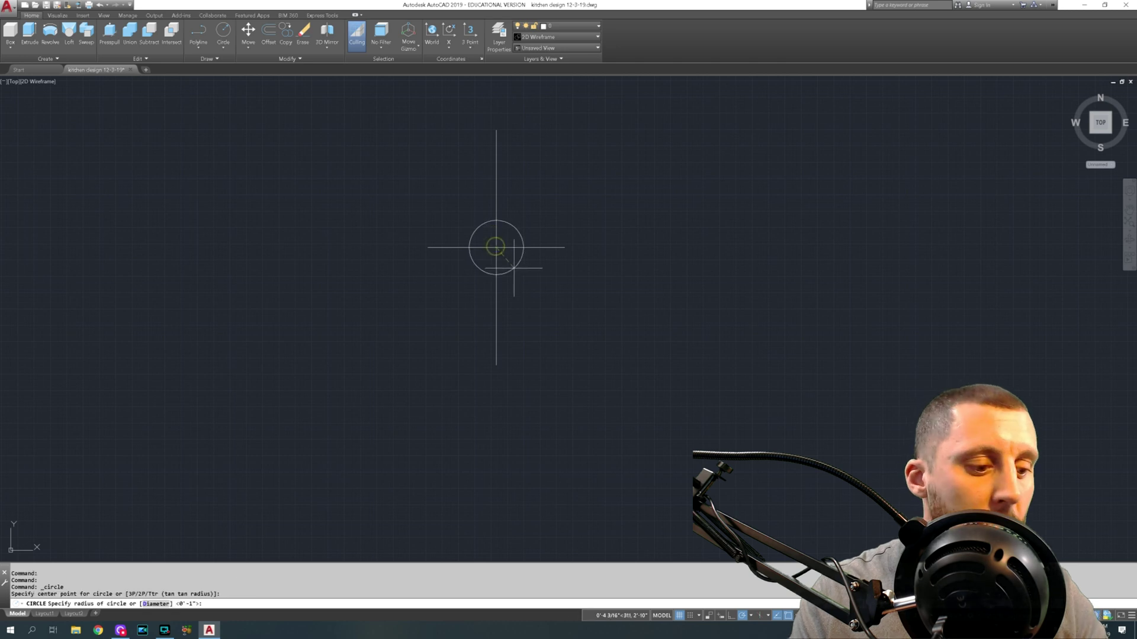
text(5)
key(Return)
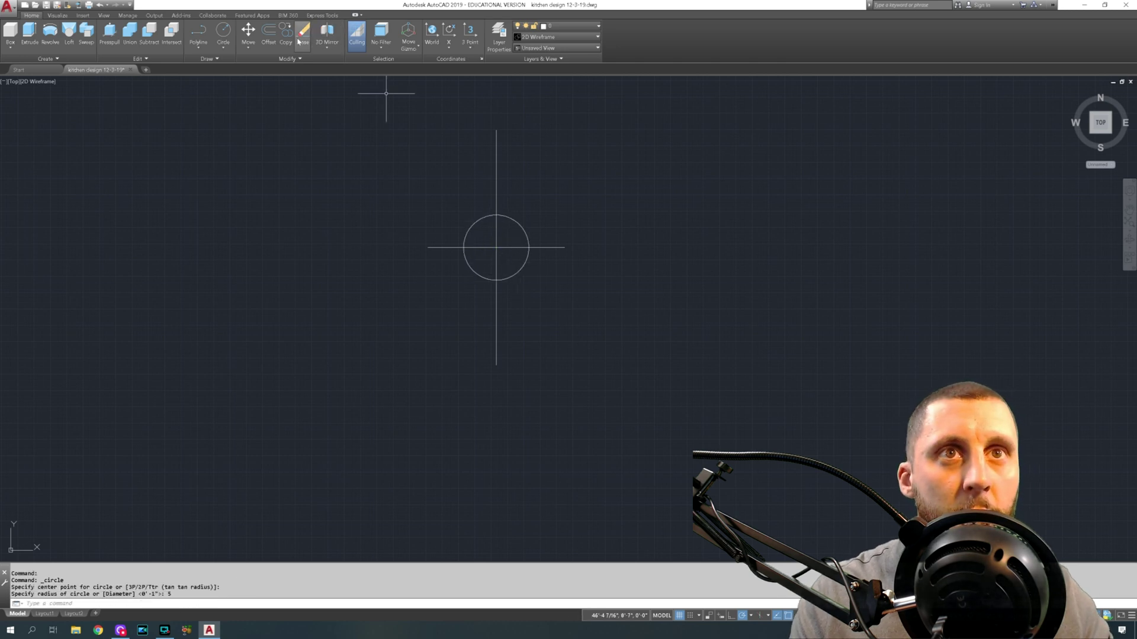
Step: Offset the 5-inch-radius circle 1 inch inward to form a large burner ring
click(268, 34)
text(1)
key(Return)
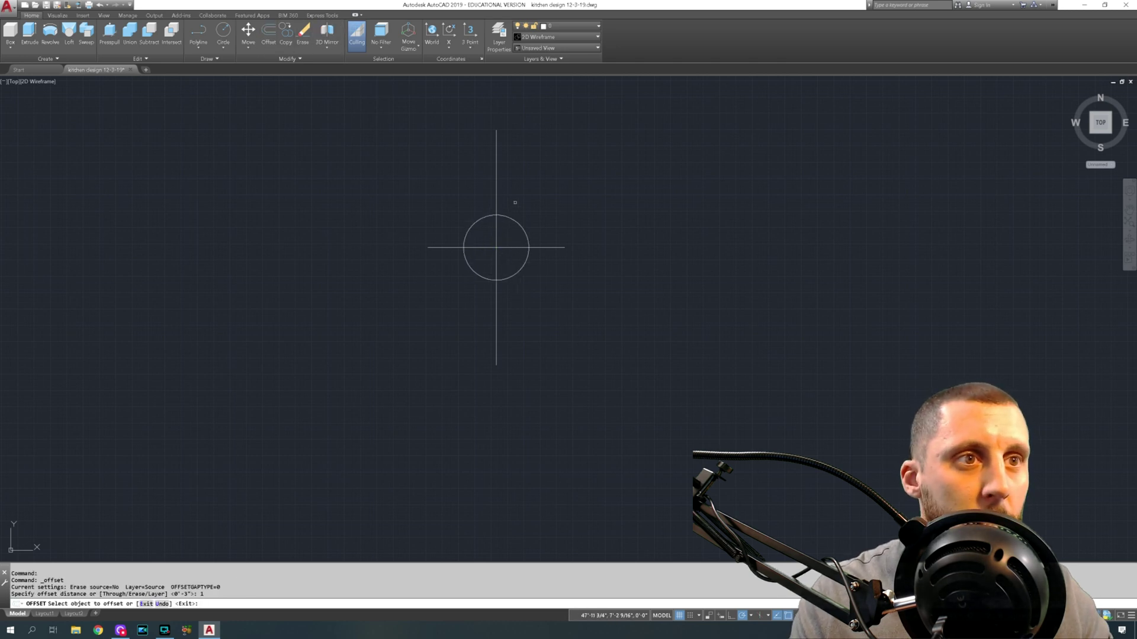
click(511, 220)
click(510, 234)
key(Escape)
Step: Move both large burner circles 8 inches straight up along the vertical guide line
click(518, 213)
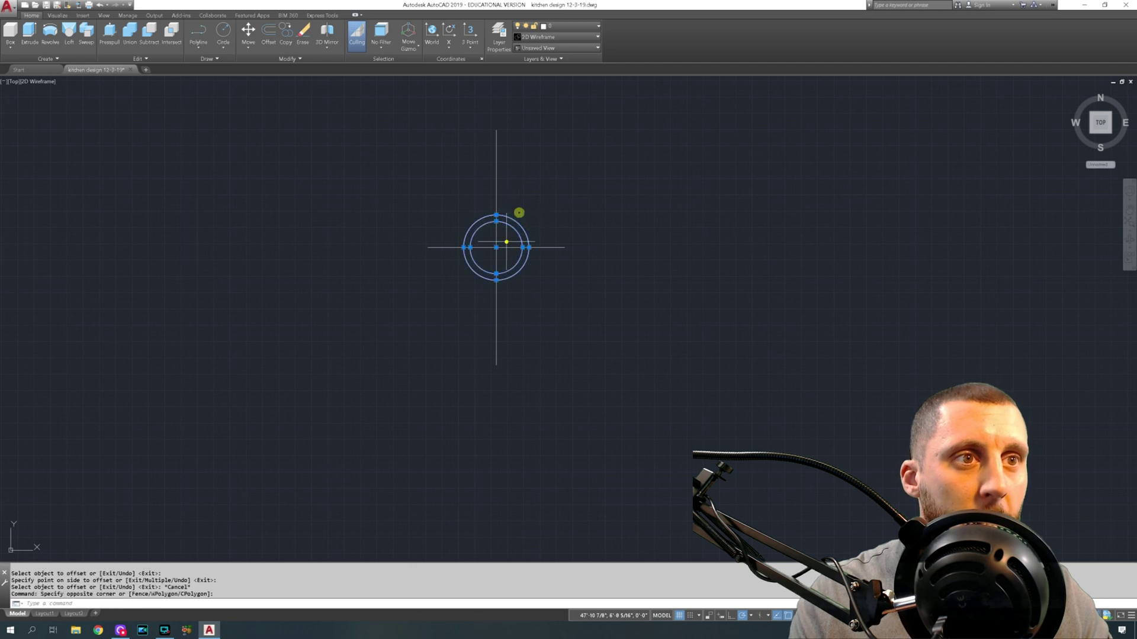
click(506, 242)
text(m)
key(Return)
click(569, 221)
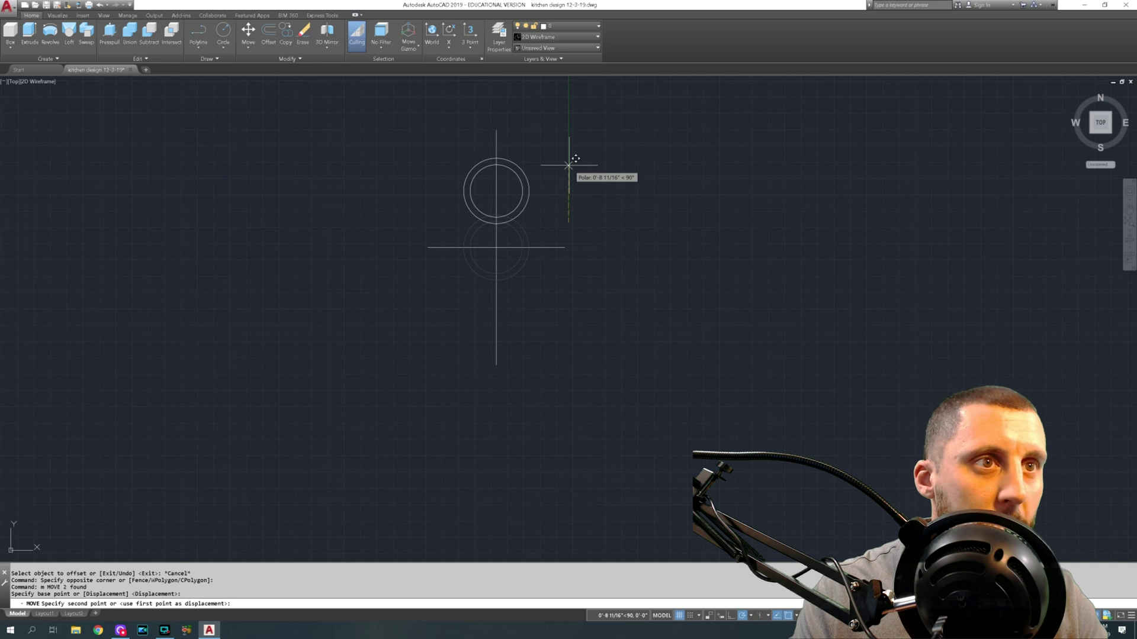
text(8)
key(Return)
click(584, 173)
click(521, 221)
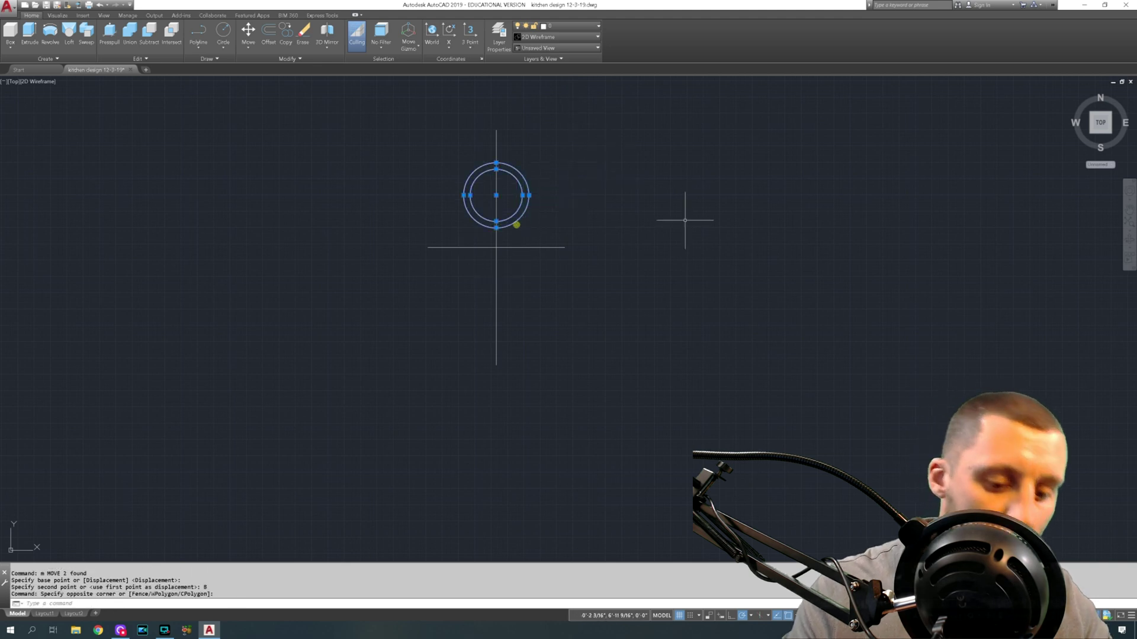
text(m)
key(Return)
click(639, 165)
key(Escape)
Step: Copy the large burner ring 16 inches straight down, below the horizontal guide line
click(519, 157)
click(511, 190)
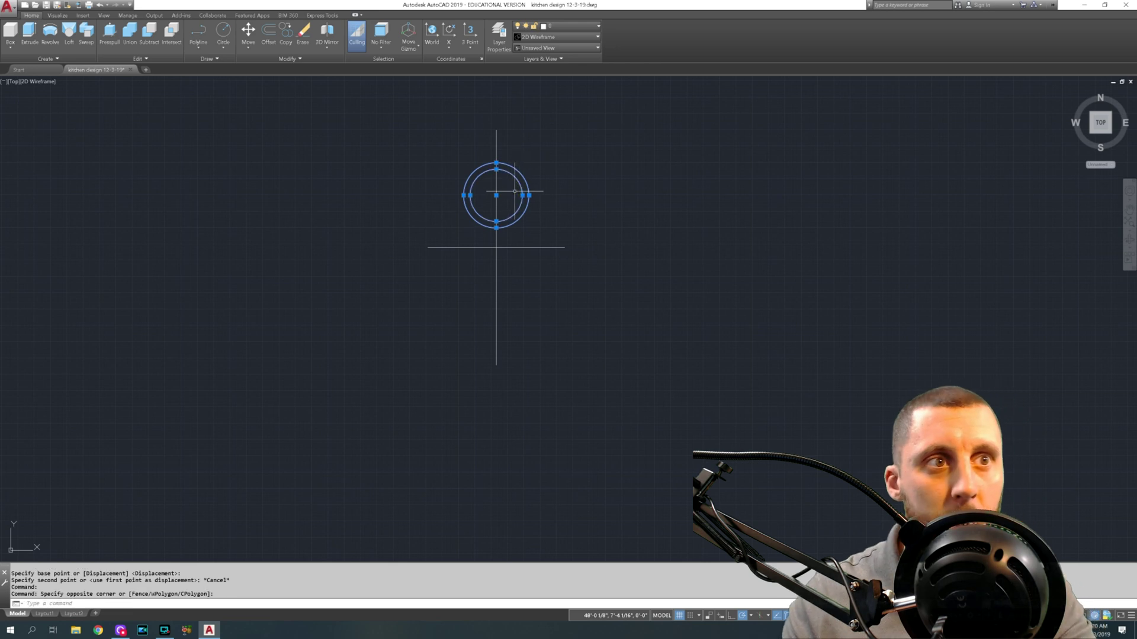
text(copy)
key(Return)
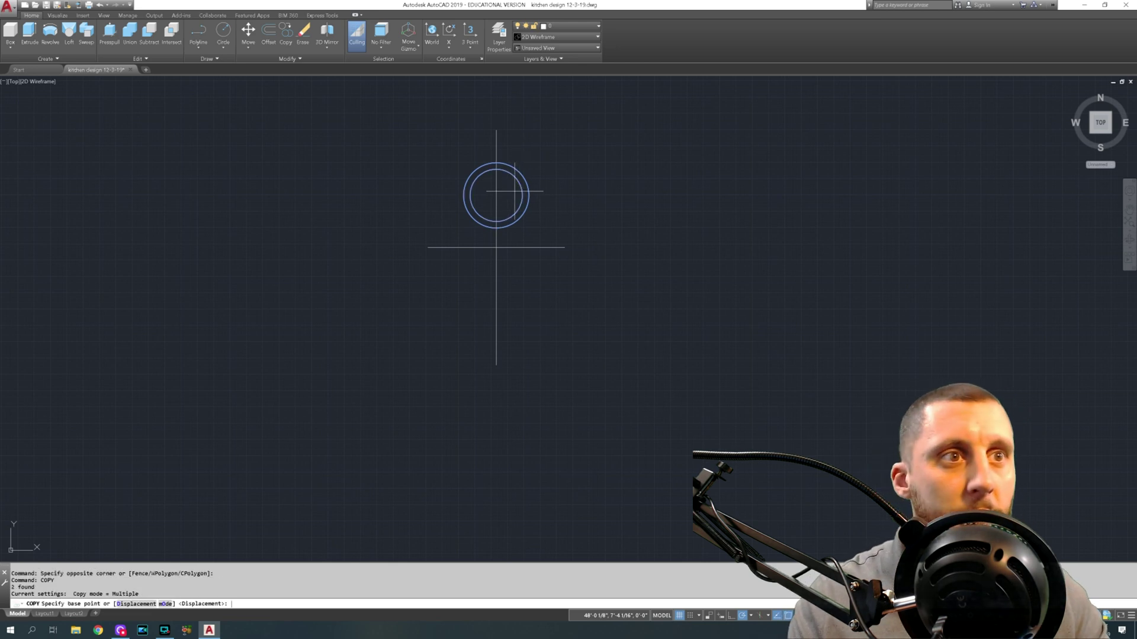
click(630, 134)
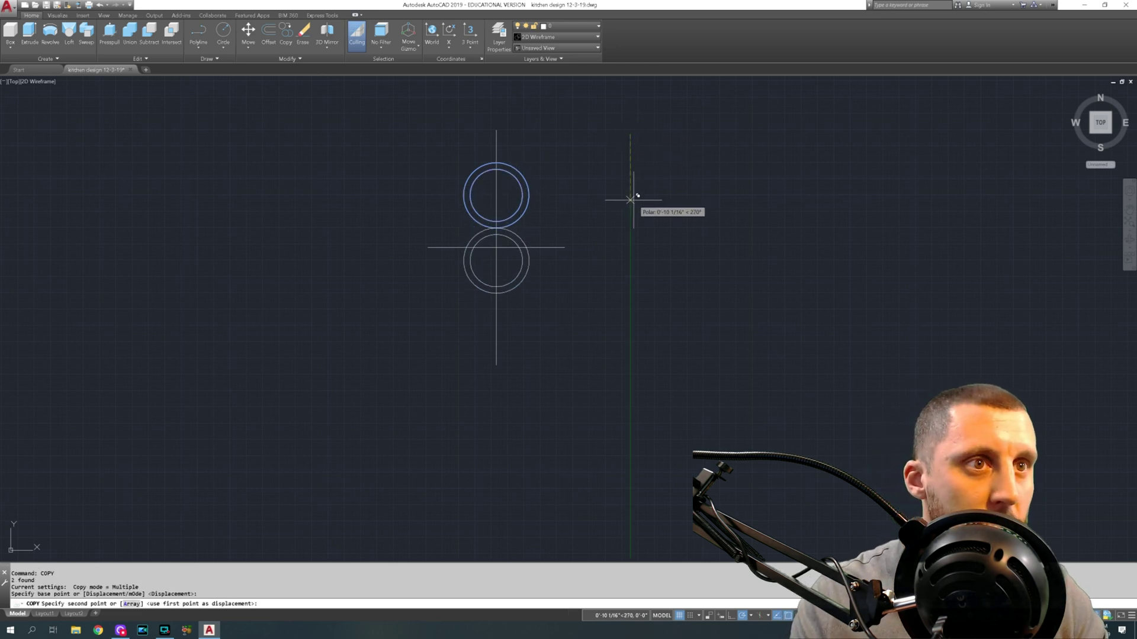
text(16)
key(Return)
key(Escape)
Step: Move the lower large burner ring 5 inches along 0°, to the right of the vertical guide line
click(574, 257)
click(463, 344)
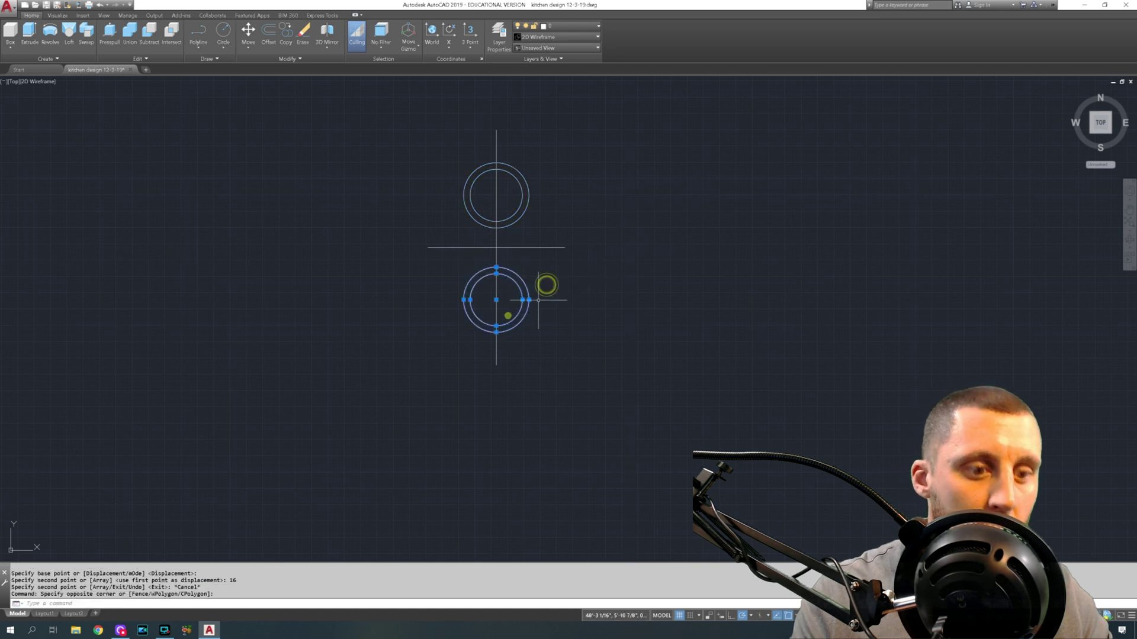
text(m)
key(Return)
click(610, 275)
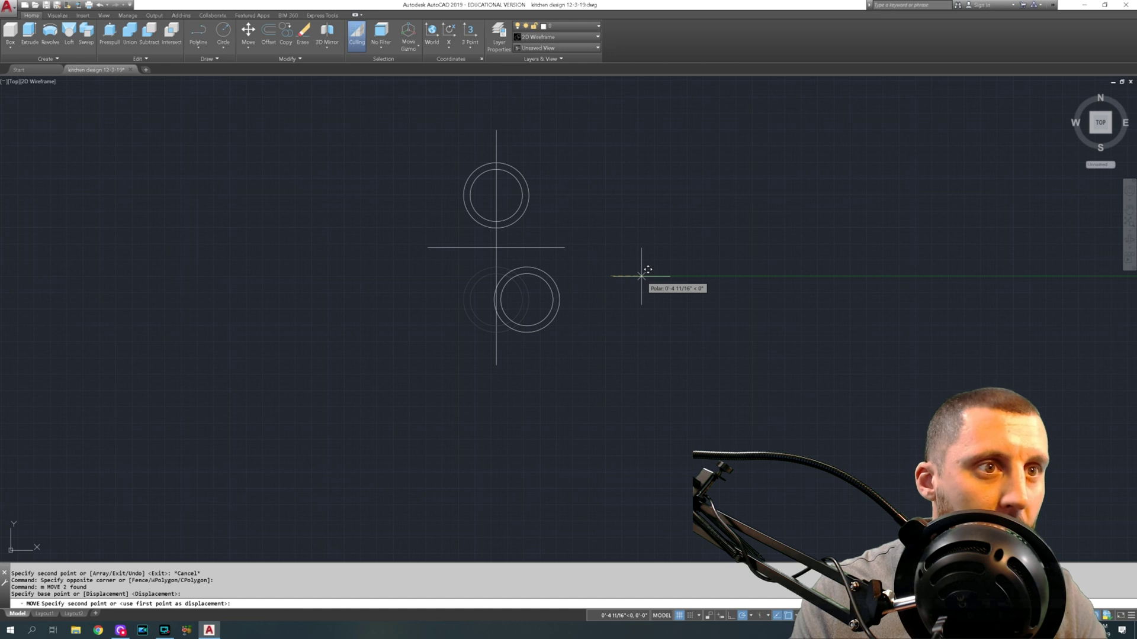
text(5)
key(Return)
Step: Move the upper large burner ring 5 inches along 180°, to the left of the vertical guide line
click(573, 184)
click(510, 219)
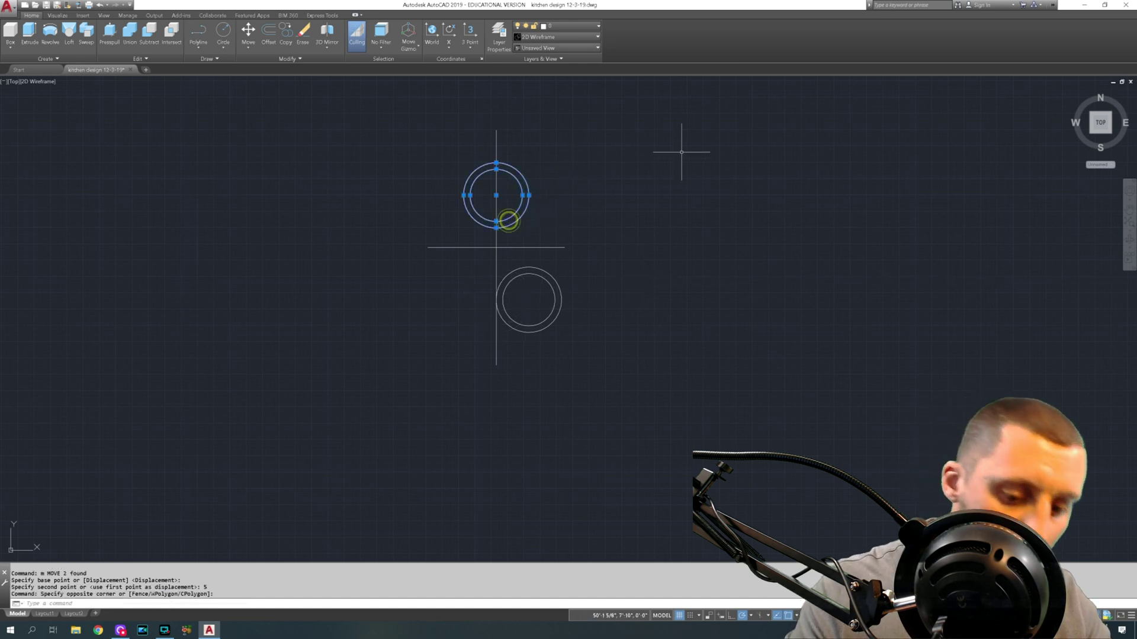
text(m)
key(Return)
click(693, 186)
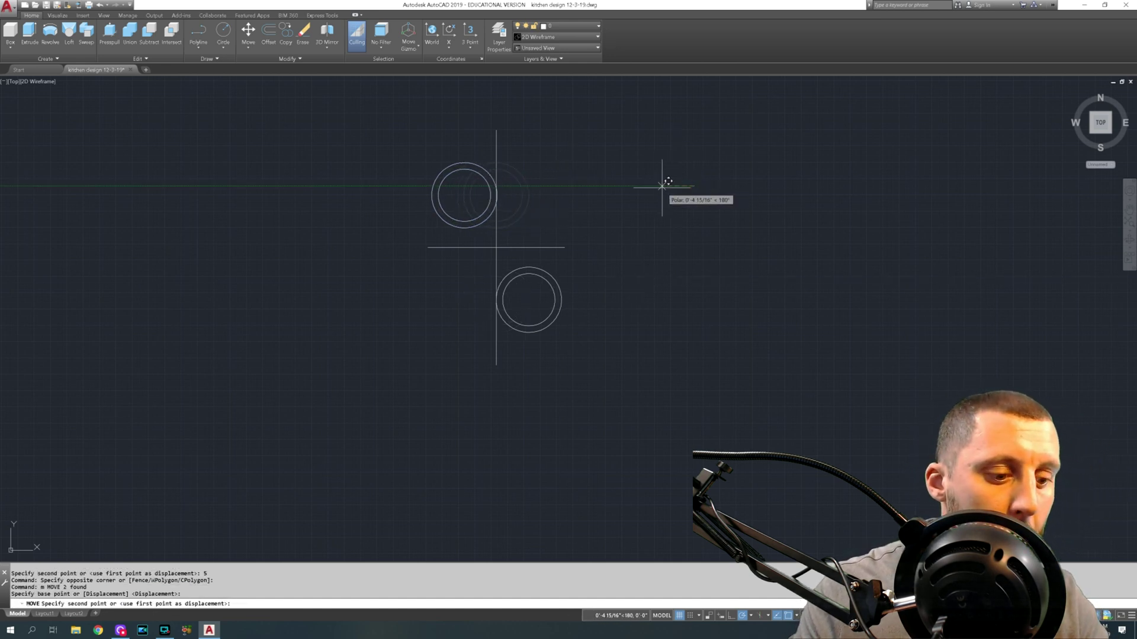
text(5)
key(Return)
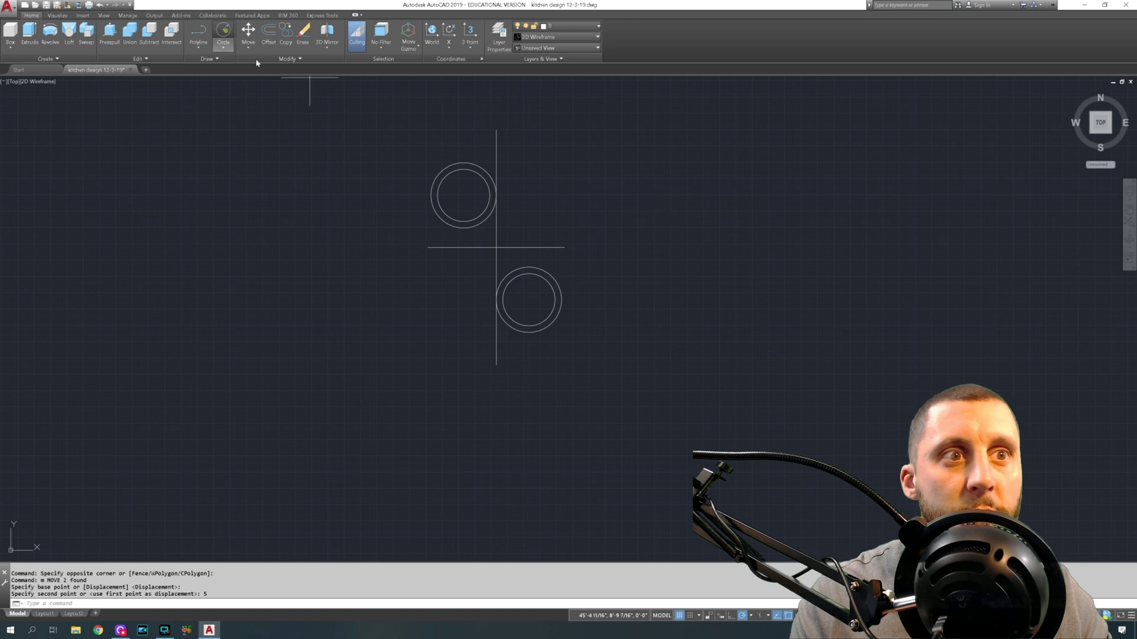
Step: Draw a circle with a 3-inch radius at the intersection of the guide lines
click(223, 32)
click(497, 247)
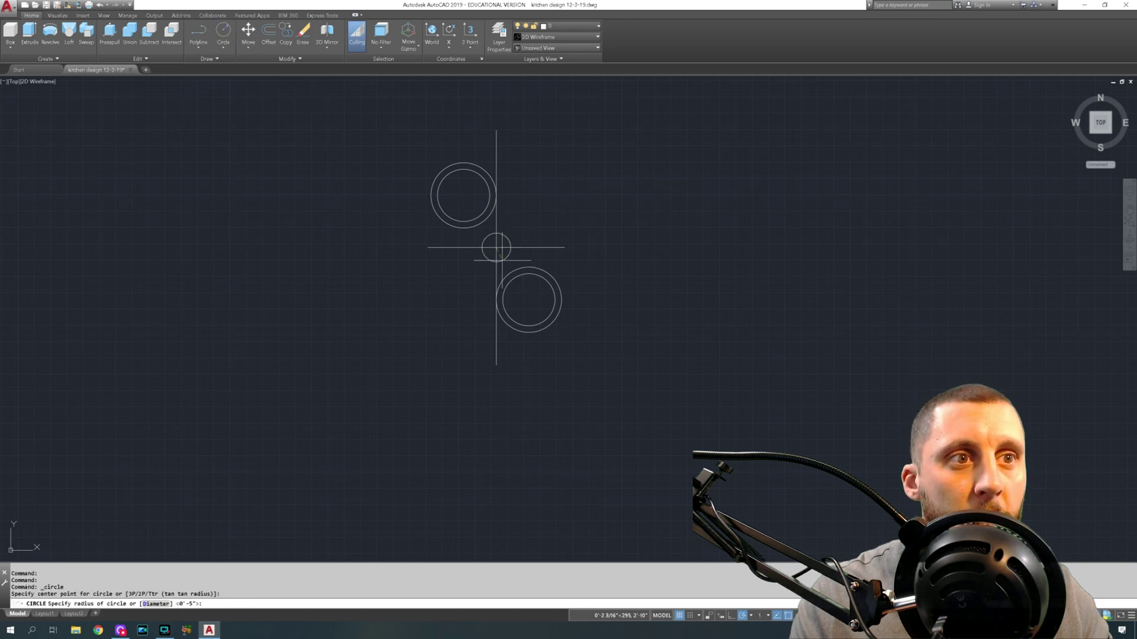
text(3)
key(Return)
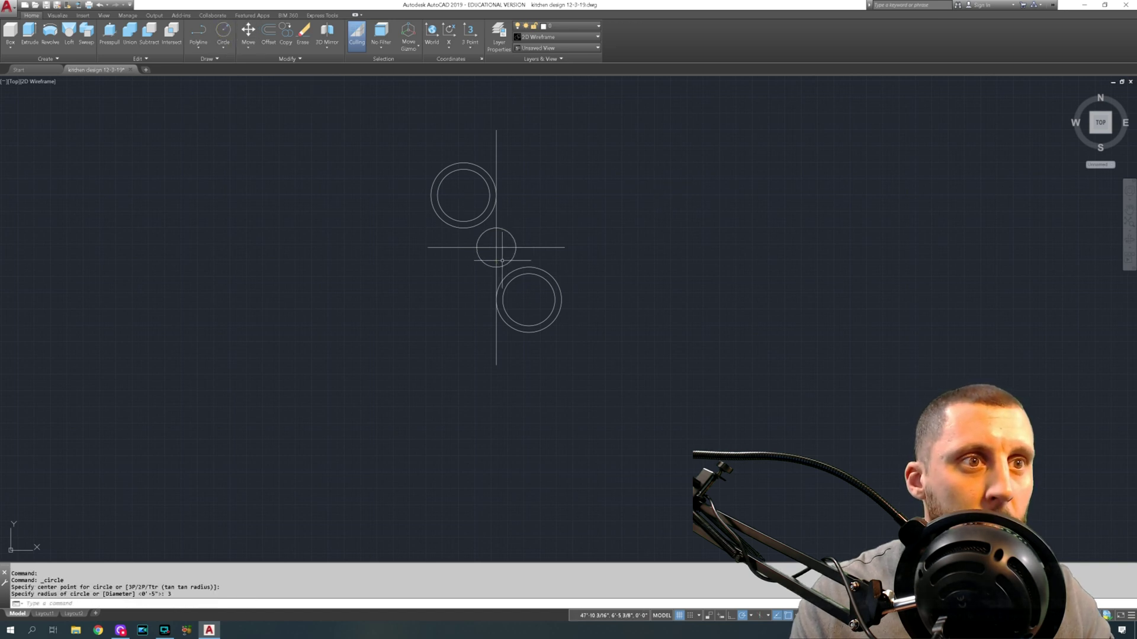
Step: Offset the 3-inch-radius circle 1 inch inward to form a small burner ring
click(275, 33)
text(1)
key(Return)
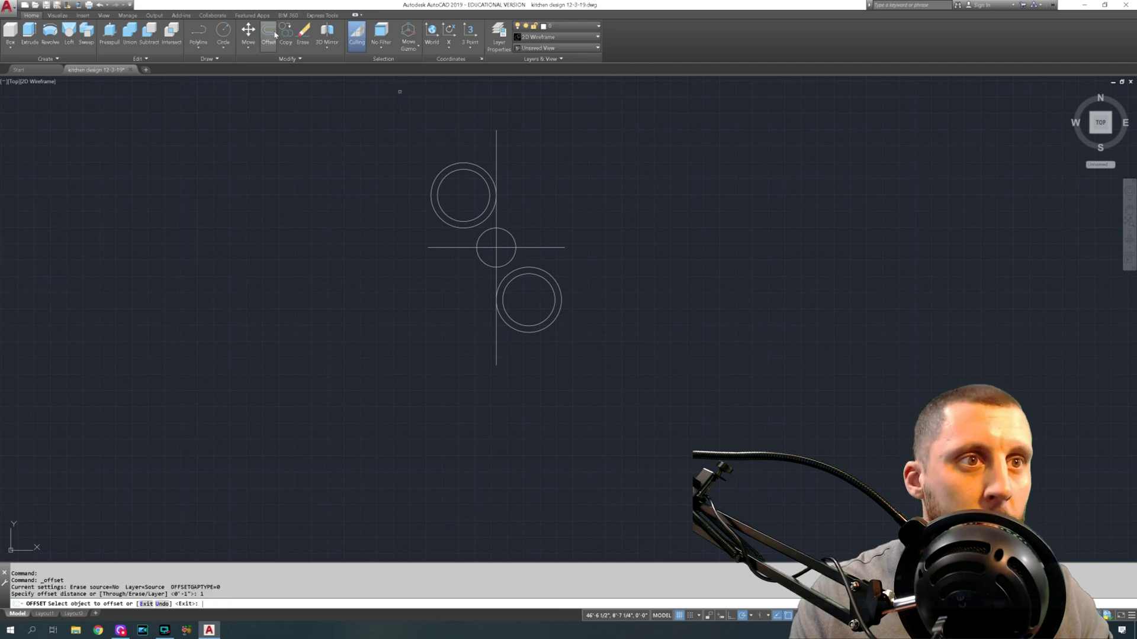
click(510, 234)
click(504, 241)
key(Escape)
Step: Move both small burner circles 8 inches straight up from the guide intersection
drag(513, 227, 514, 228)
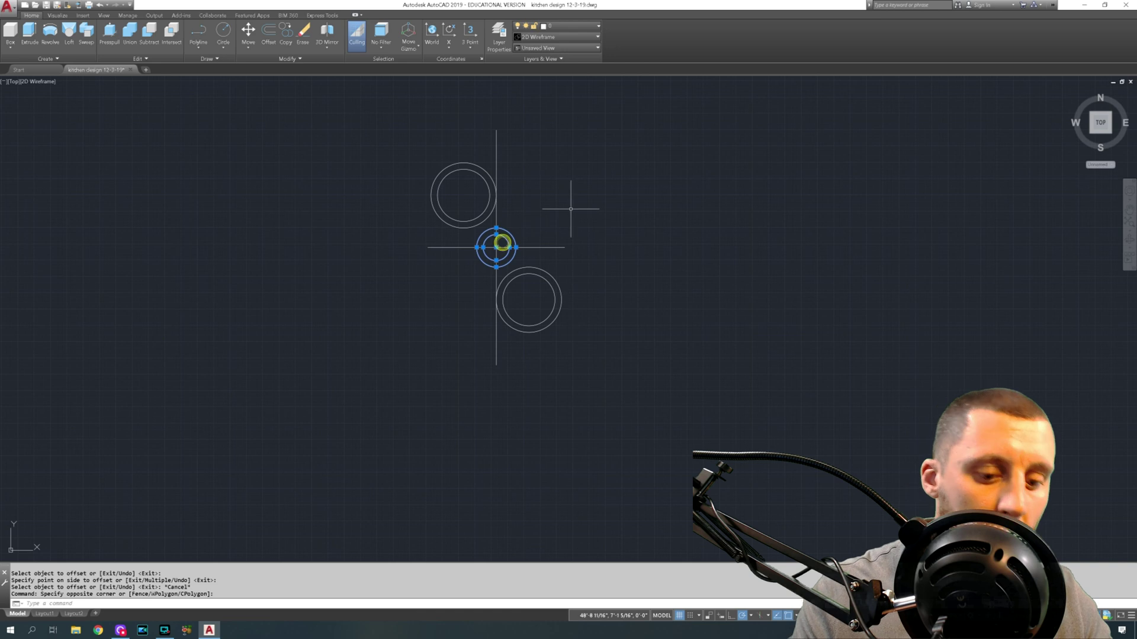
text(m)
key(Return)
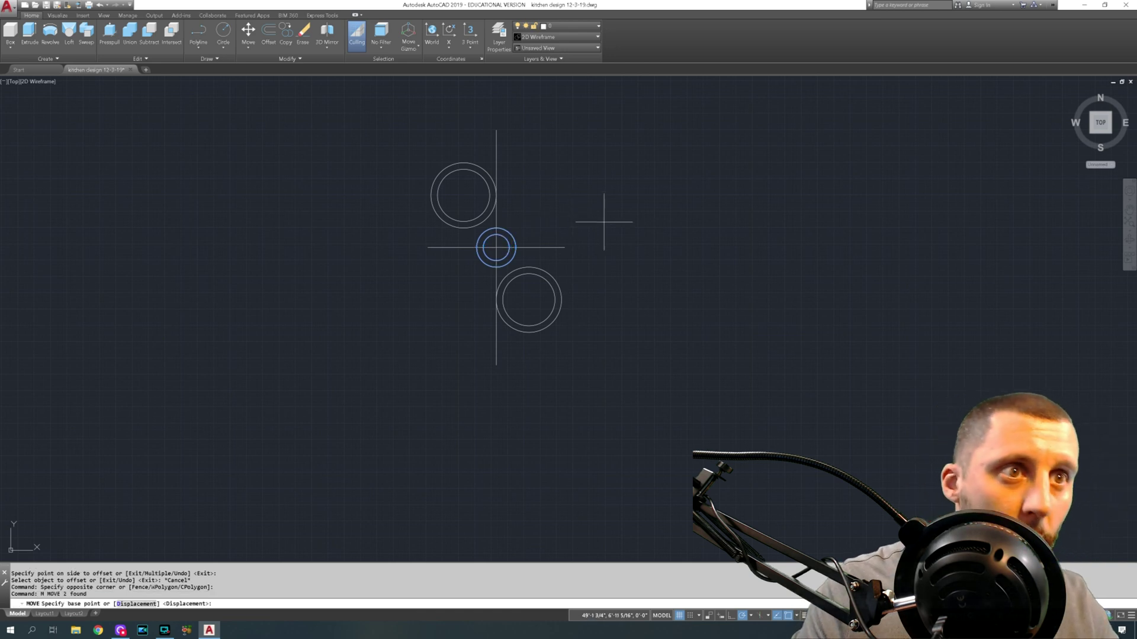
click(643, 247)
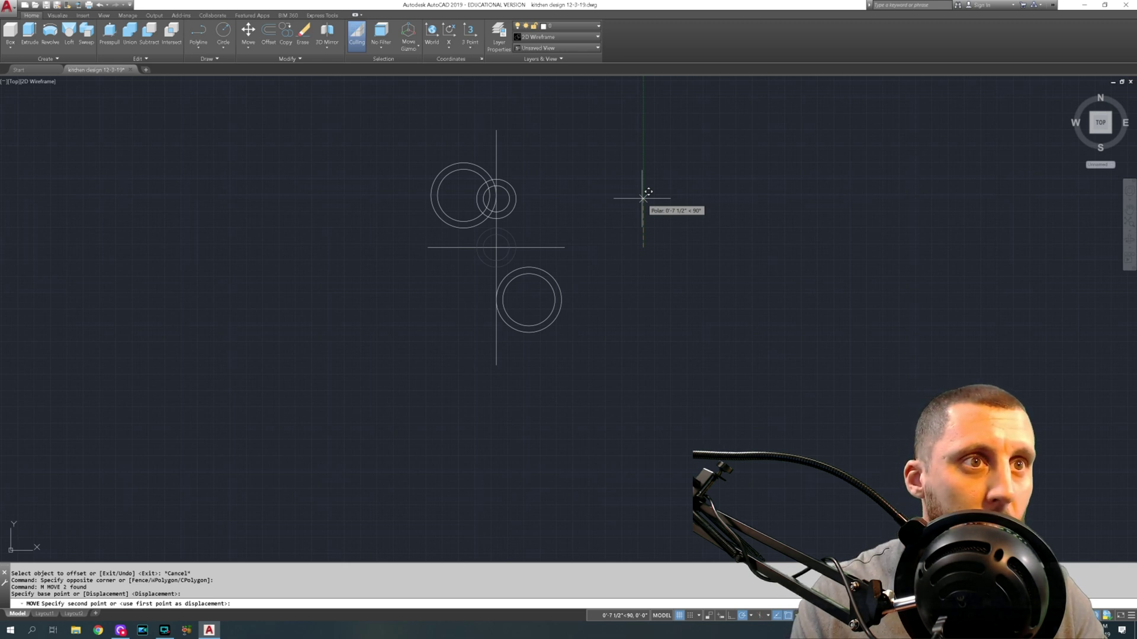
text(8)
key(Return)
Step: Copy the small burner ring 16 inches straight down along the vertical guide line
click(542, 172)
click(501, 213)
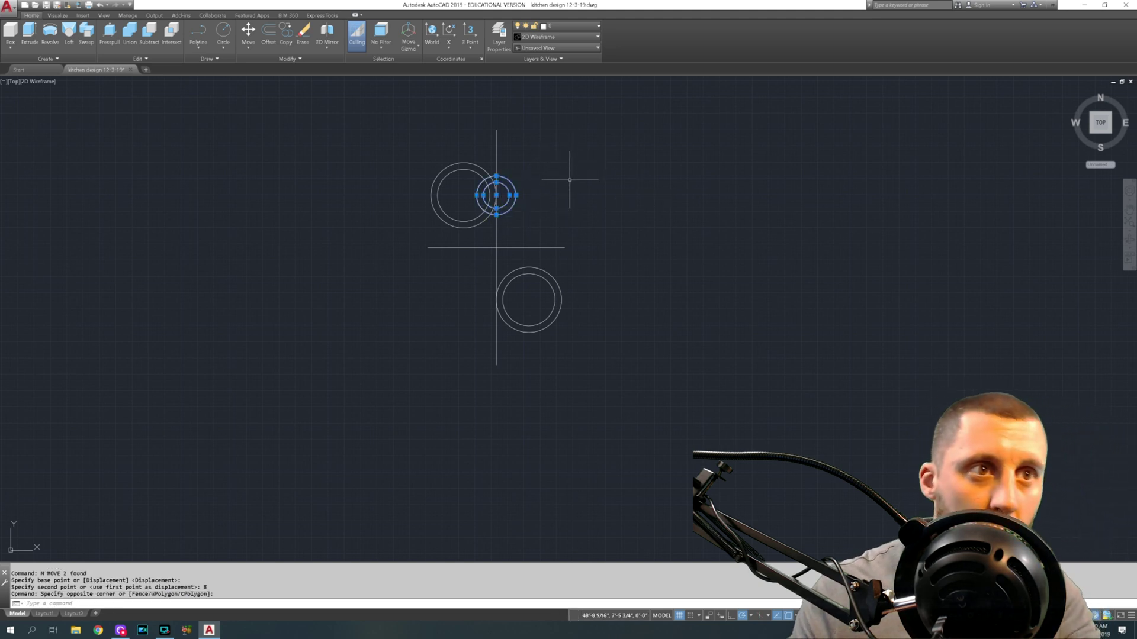
key(Return)
click(602, 168)
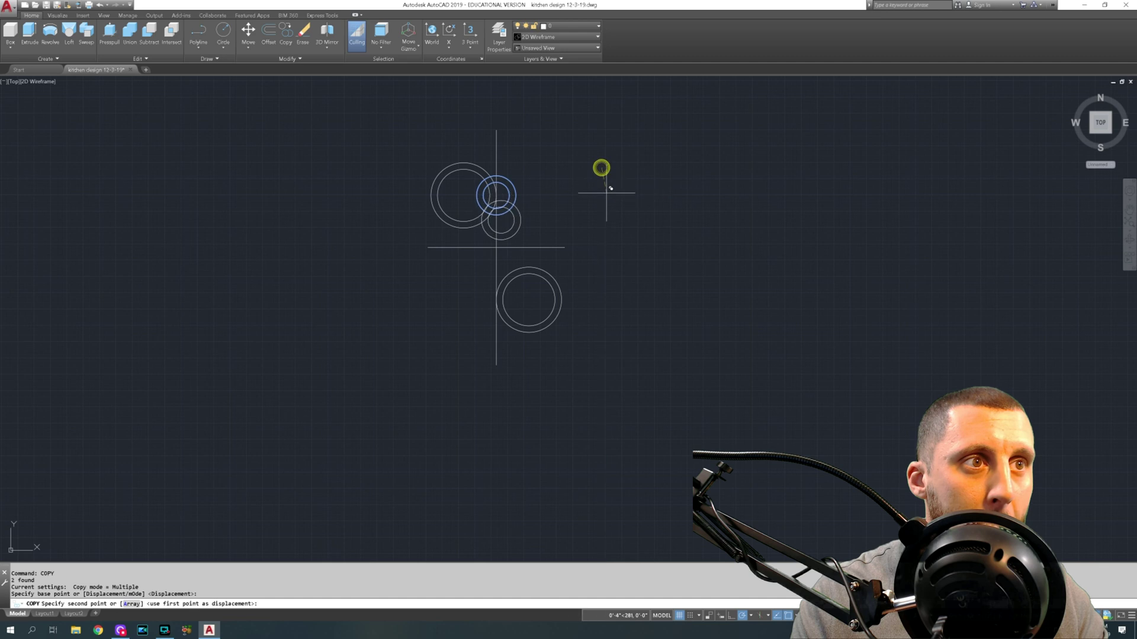
text(16)
key(Return)
key(Escape)
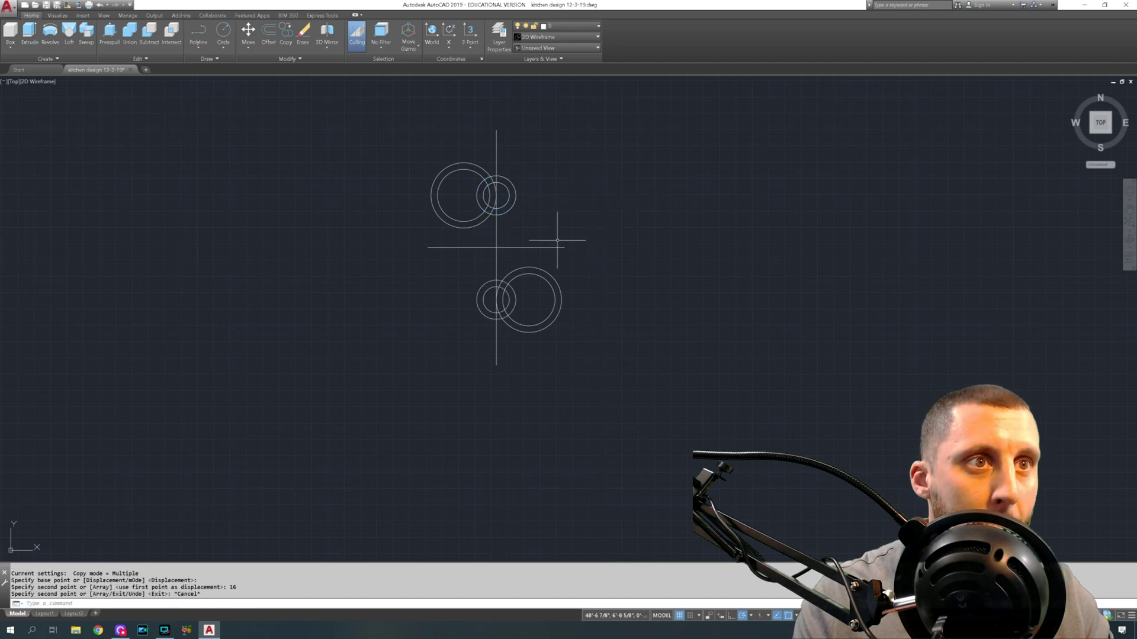
Step: Move the upper small burner ring 5 inches along 0°, opposite the upper large burner
click(531, 187)
click(514, 201)
text(m)
key(Return)
click(567, 170)
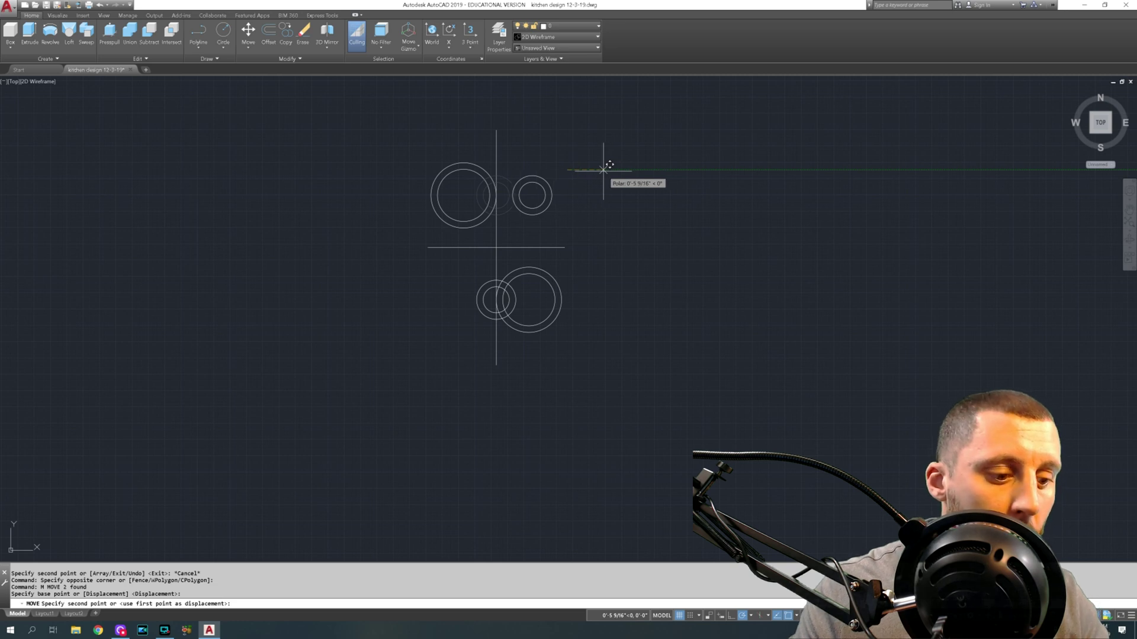
text(5)
key(Return)
Step: Move the lower small burner ring 5 inches along 180°, opposite the lower large burner
click(511, 267)
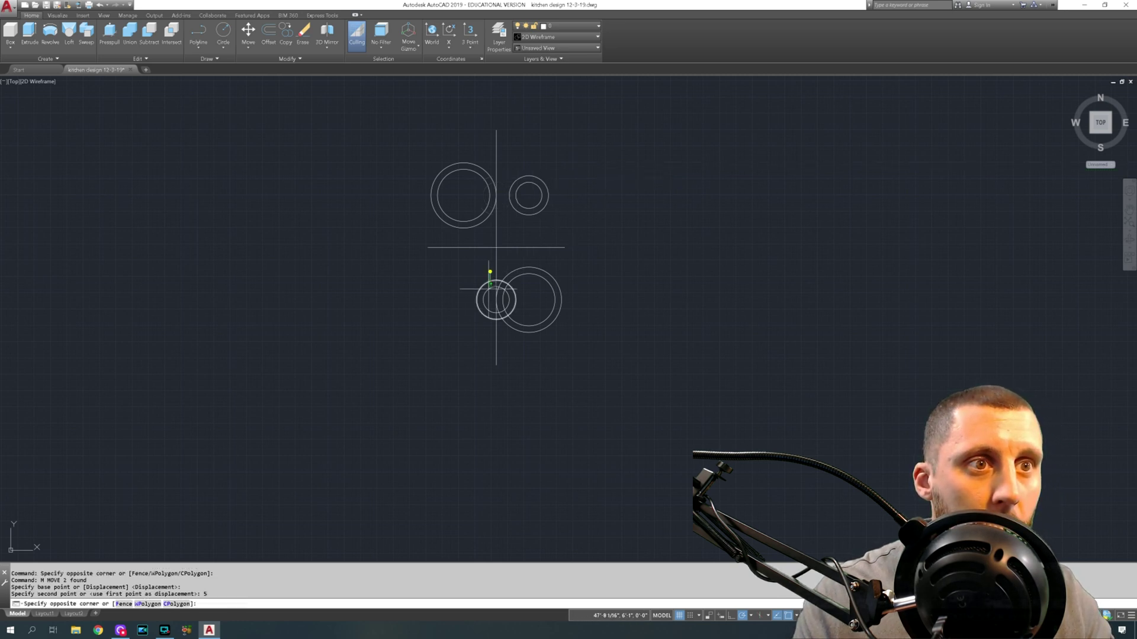
click(462, 320)
text(m)
key(Return)
click(773, 196)
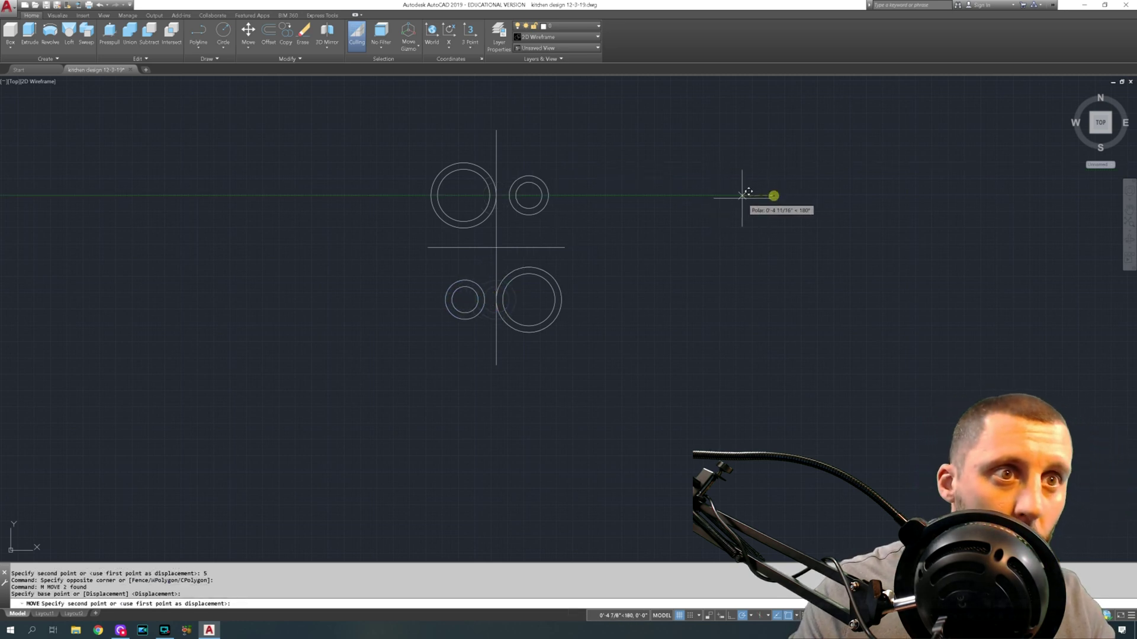
key(Return)
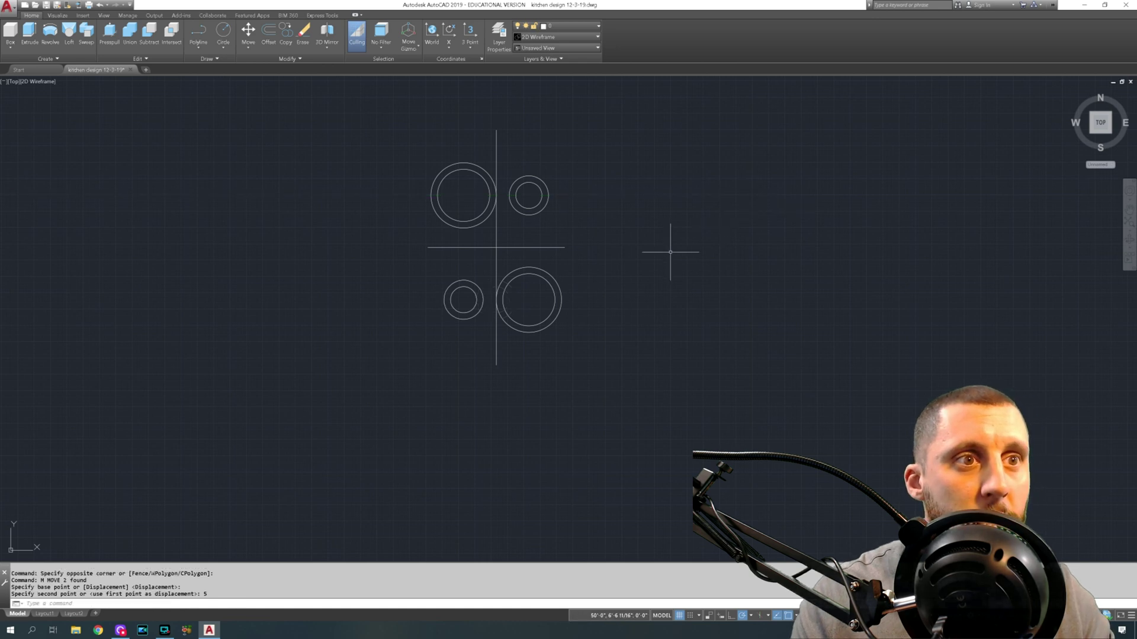
click(528, 247)
key(Escape)
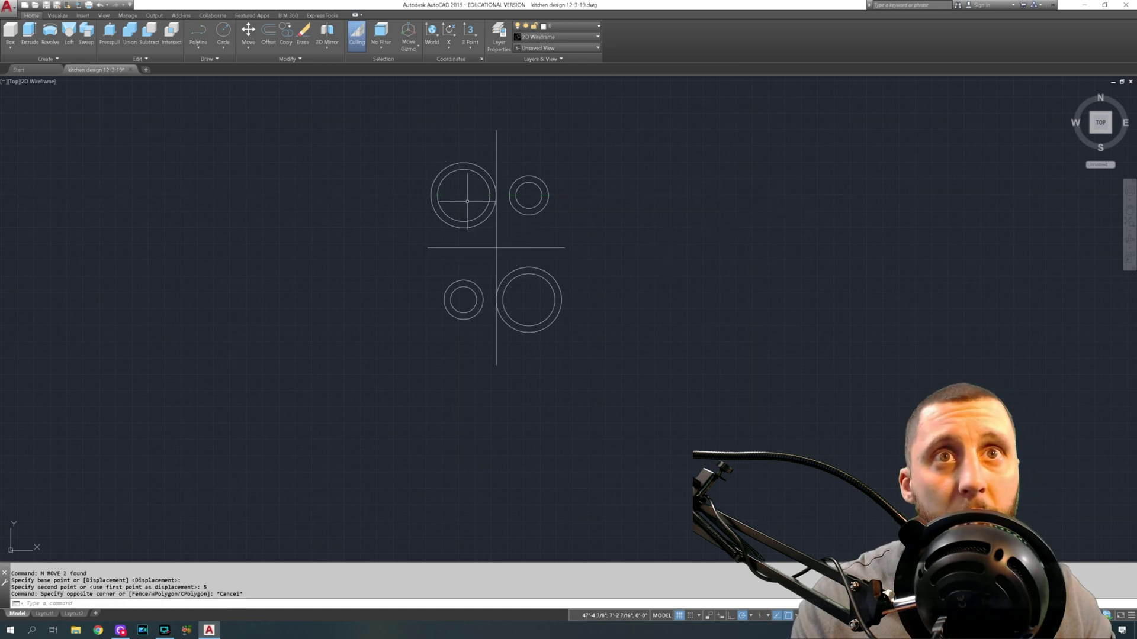
Step: Draw a circle with a 4-inch radius at the guide intersection, between the four burners
click(223, 32)
click(496, 247)
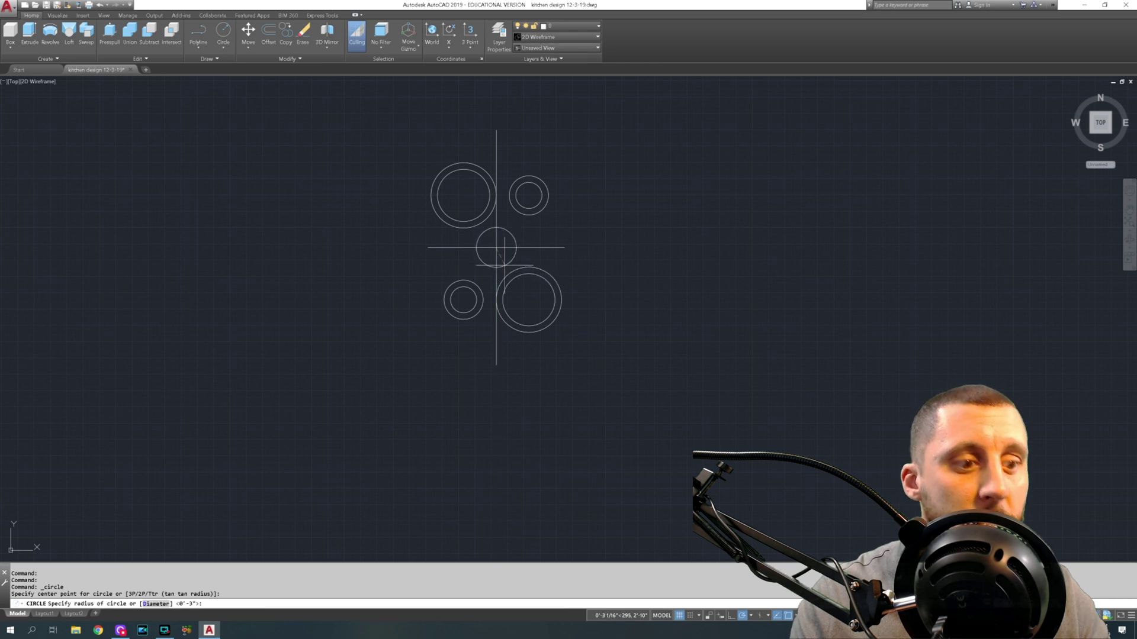
text(4)
key(Return)
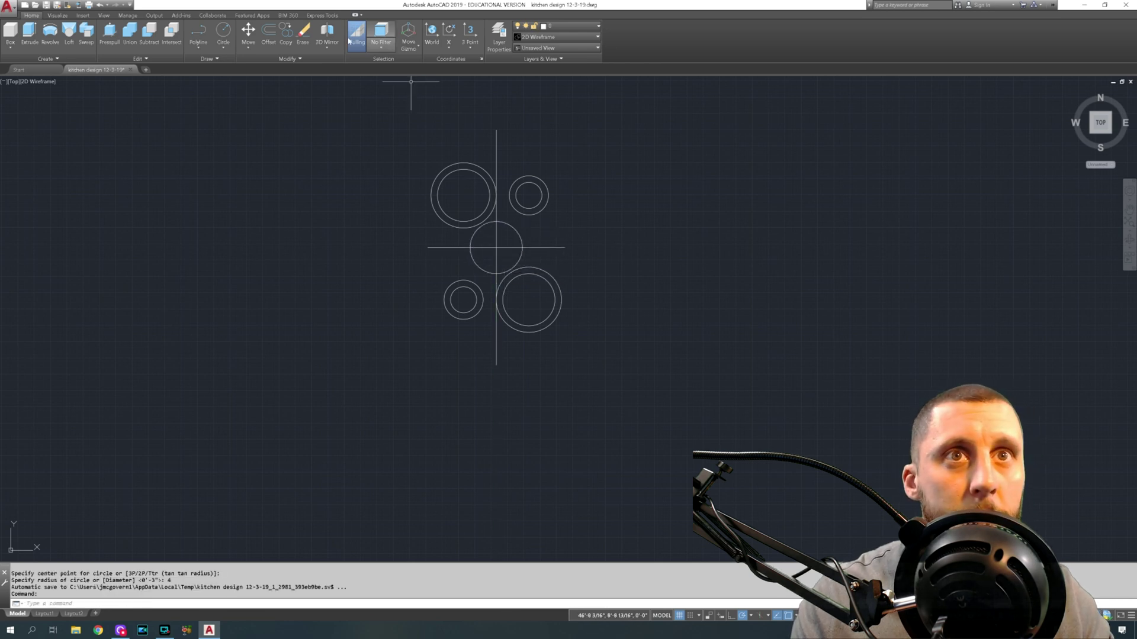
Step: Offset the central 4-inch-radius circle 1 inch inward and erase the outer original
click(268, 35)
text(1)
key(Return)
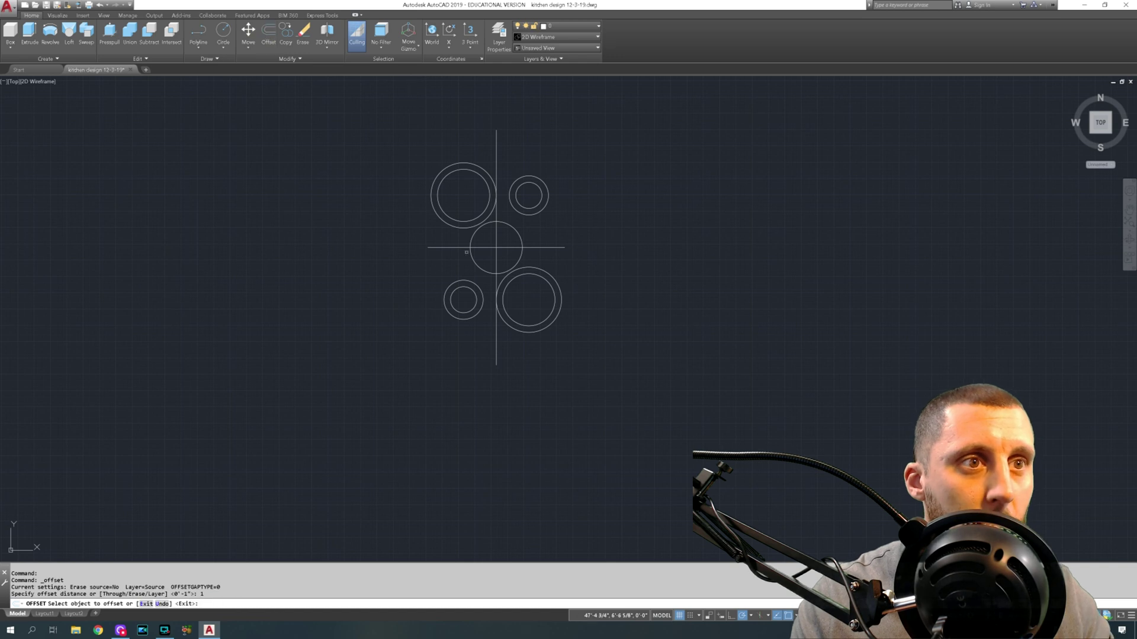
click(516, 232)
click(515, 233)
key(Escape)
click(516, 232)
key(Delete)
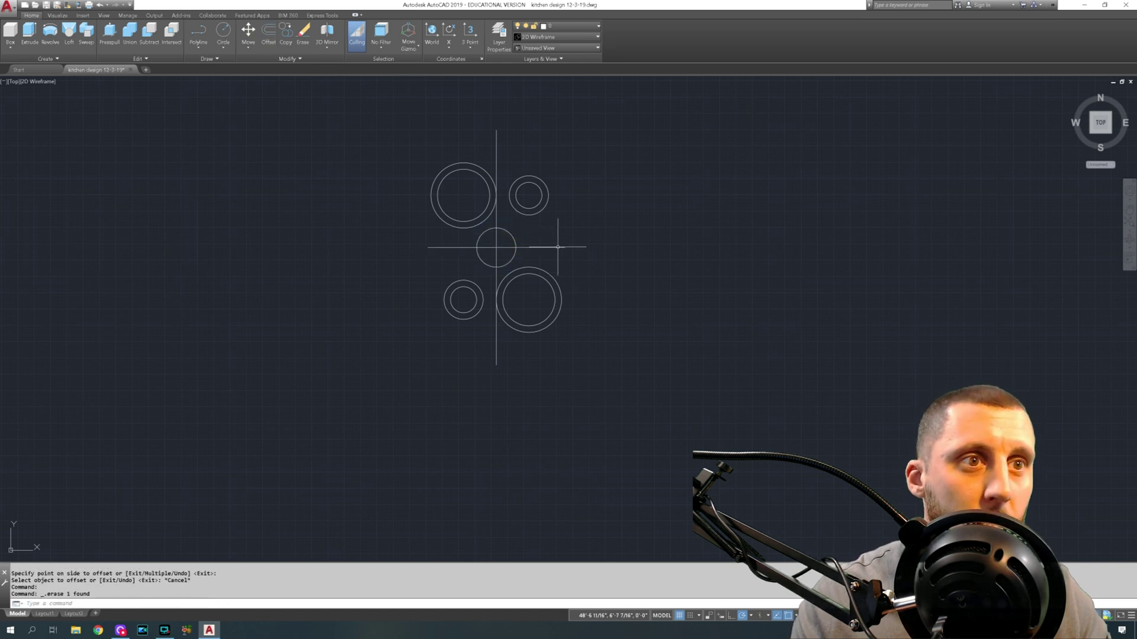
Step: Offset the remaining central circle 1 inch inward to complete the middle burner ring
click(275, 33)
text(1)
key(Return)
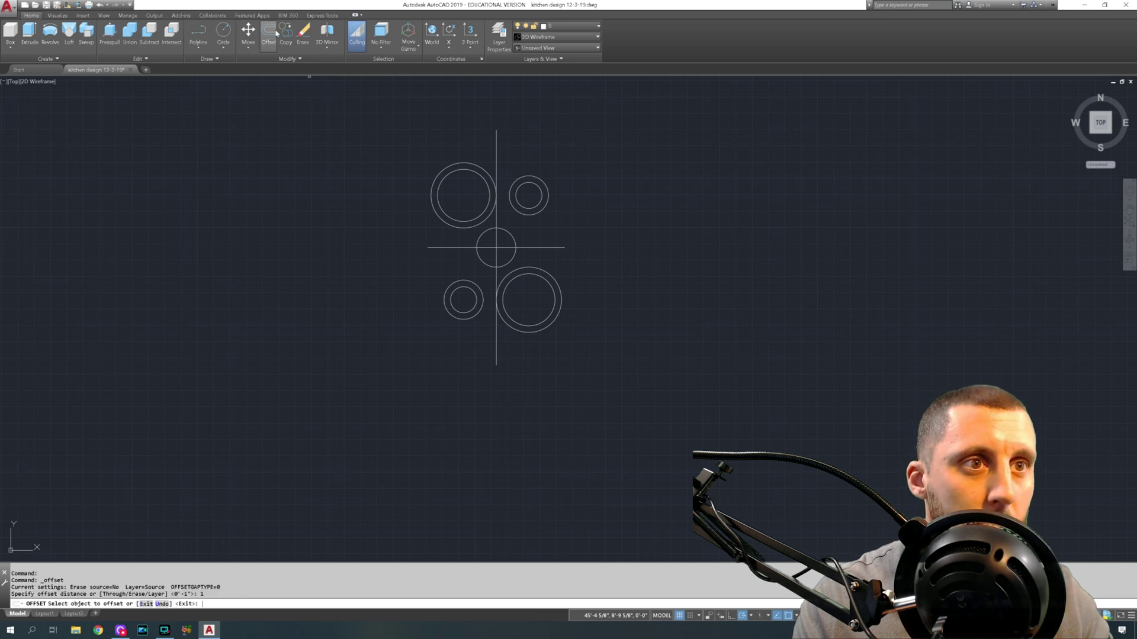
click(504, 230)
click(502, 236)
key(Escape)
scroll(529, 270, down, 2)
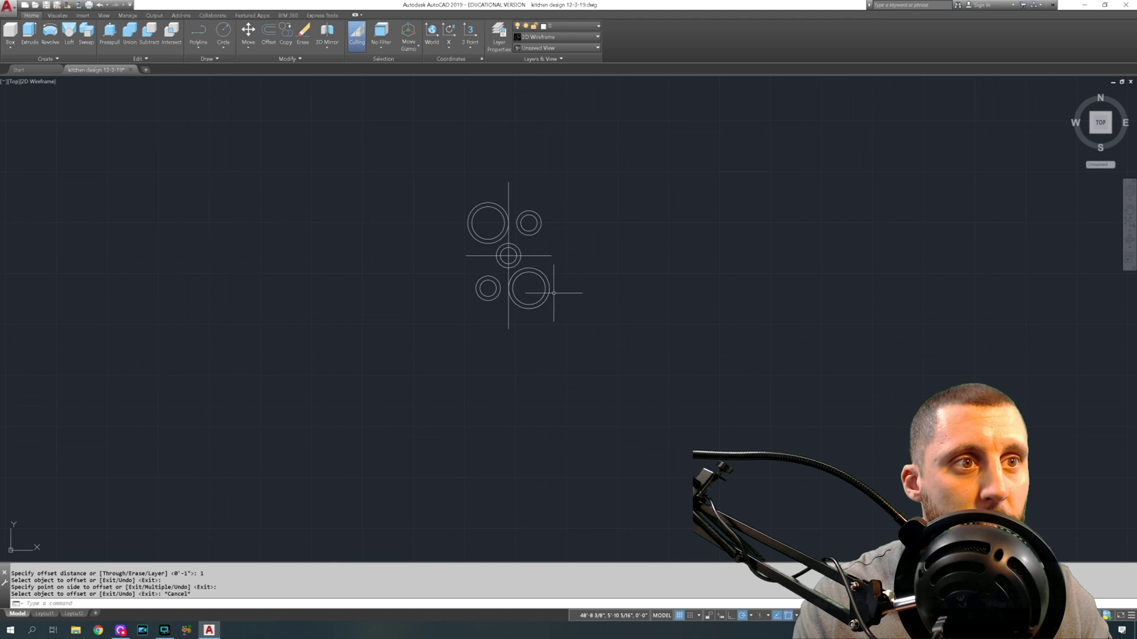
Step: Erase the horizontal and vertical guide lines crossing the burner circles, along with the leftover piece below the central ring
scroll(552, 293, up, 2)
click(538, 221)
click(492, 109)
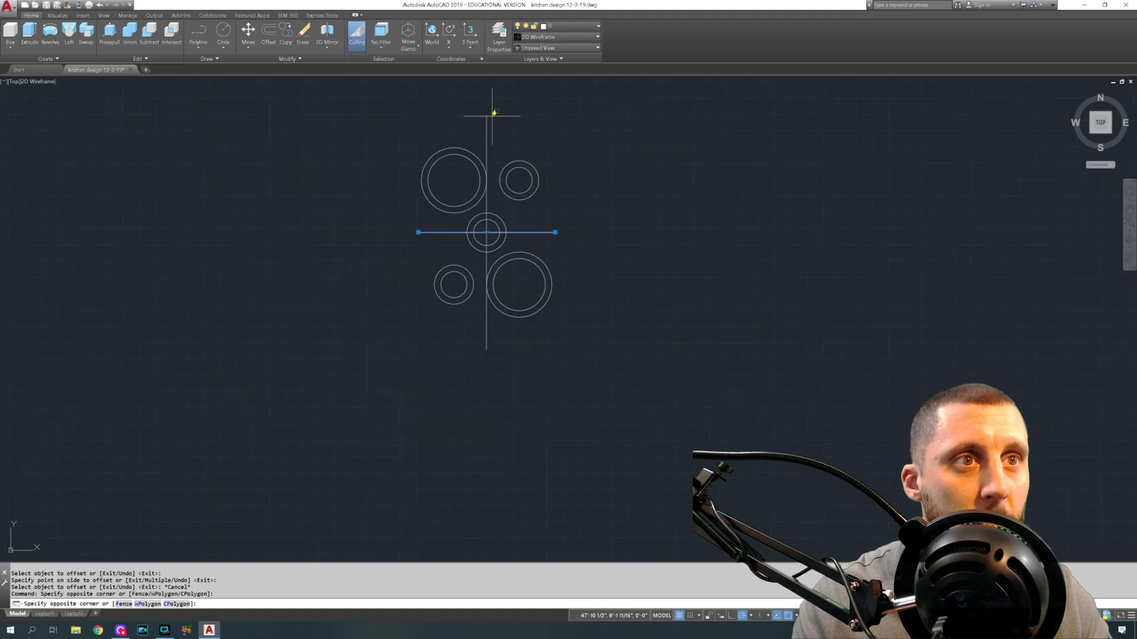
click(464, 122)
key(Delete)
scroll(500, 148, down, 4)
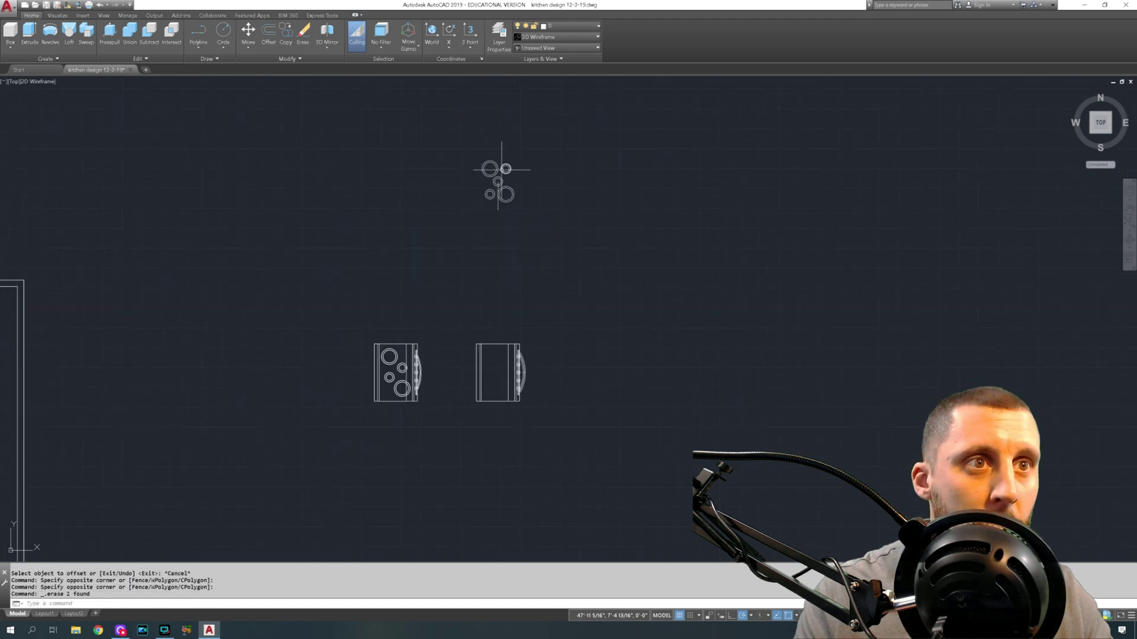
click(500, 207)
click(495, 207)
key(Delete)
Step: Extrude all ten burner circles by -1 inch into solids
shift+middle_drag(517, 225, 584, 269)
scroll(587, 273, up, 10)
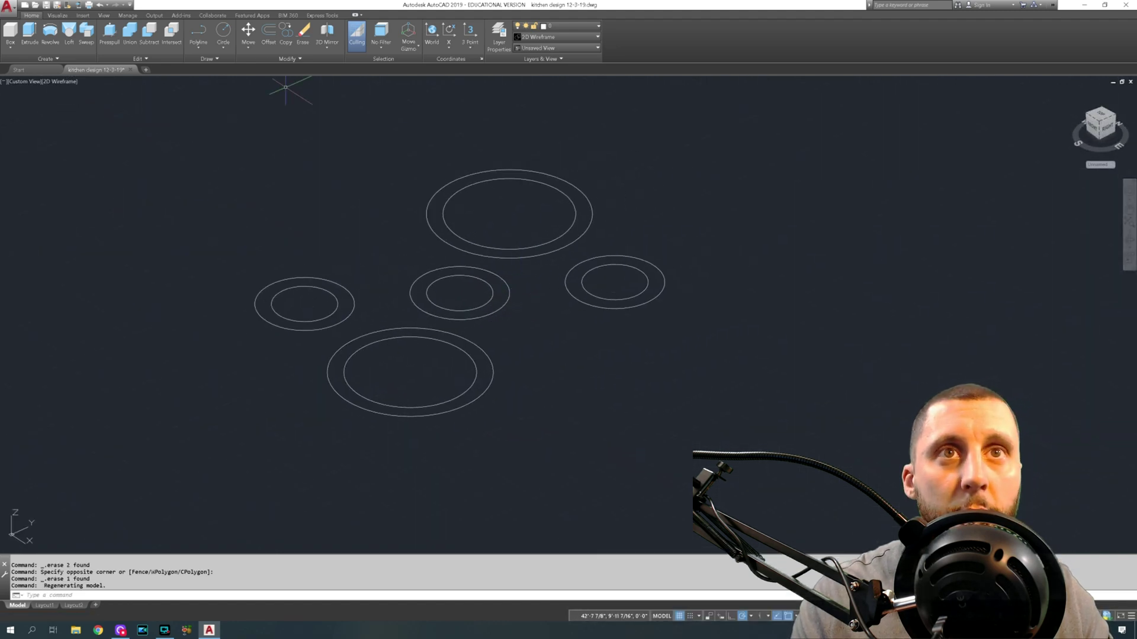
click(29, 33)
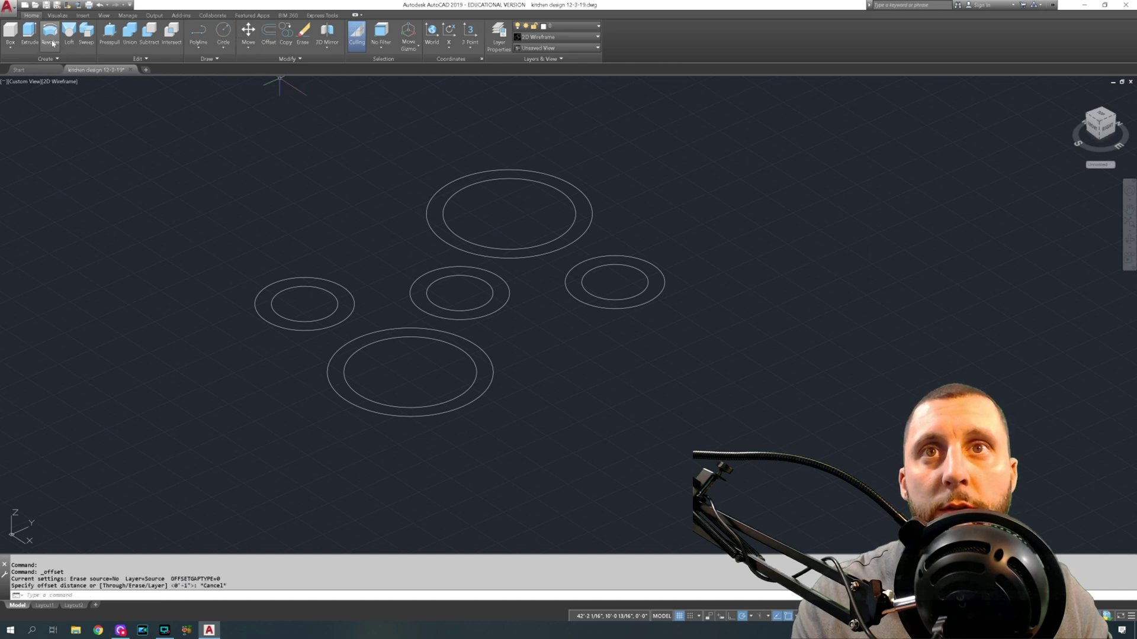
scroll(355, 213, down, 3)
click(548, 180)
click(318, 347)
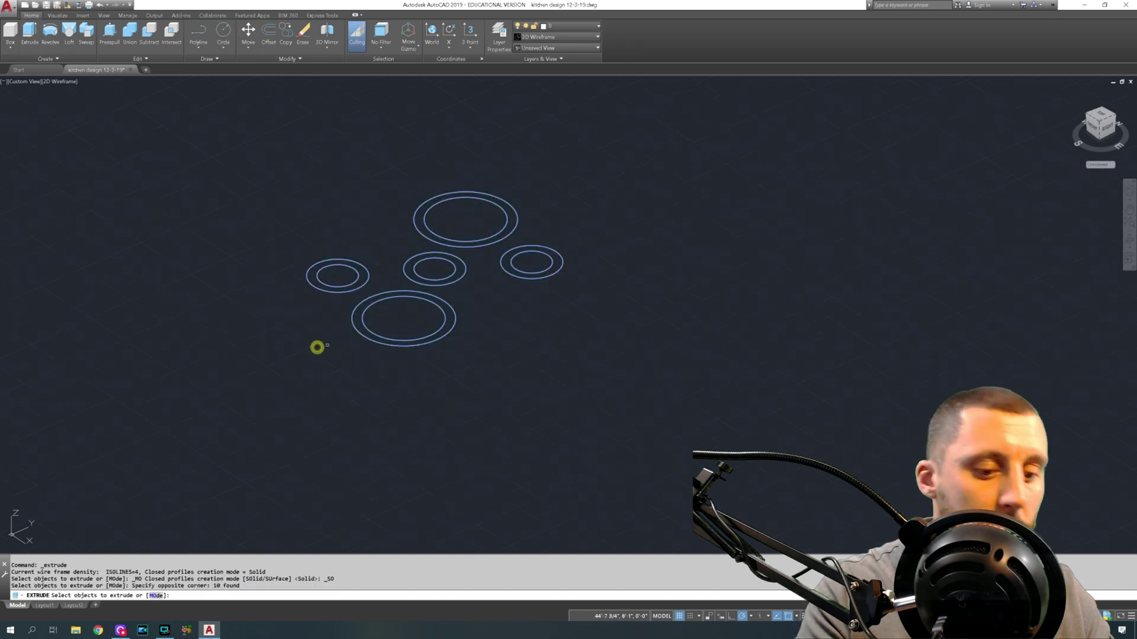
key(Return)
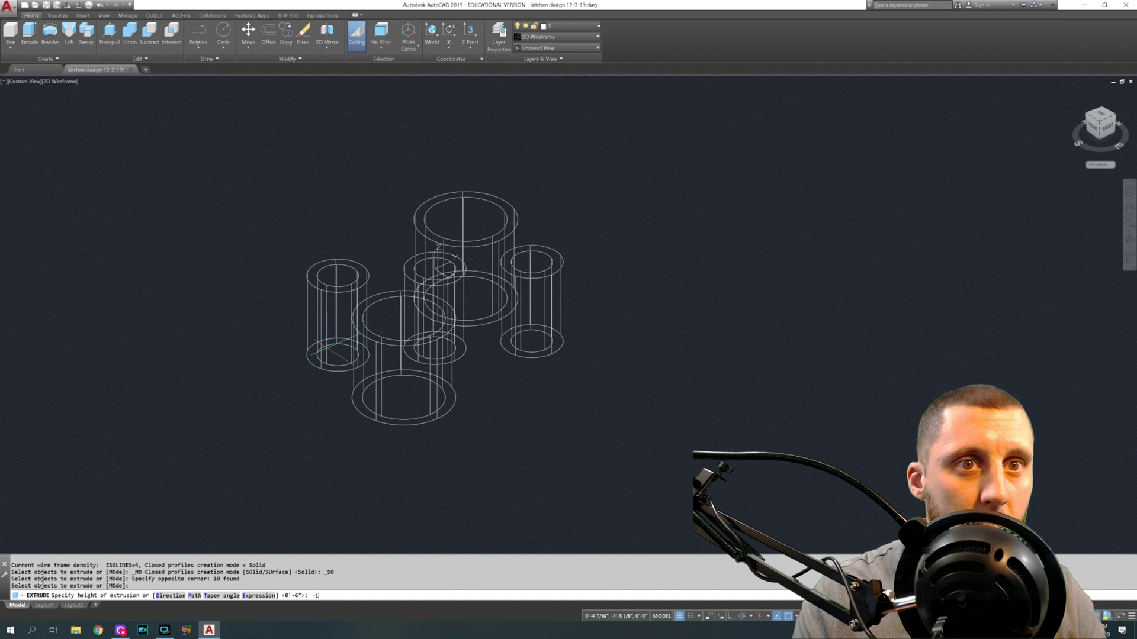
key(Return)
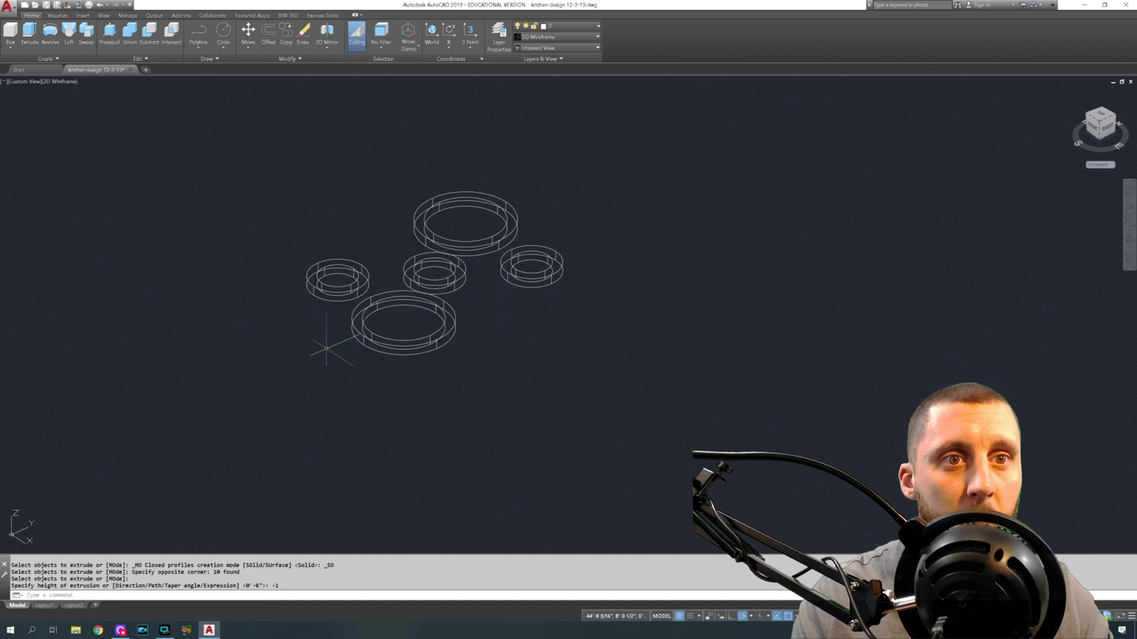
Step: Preview the extruded burners in the Conceptual visual style, then return to 2D Wireframe
click(59, 81)
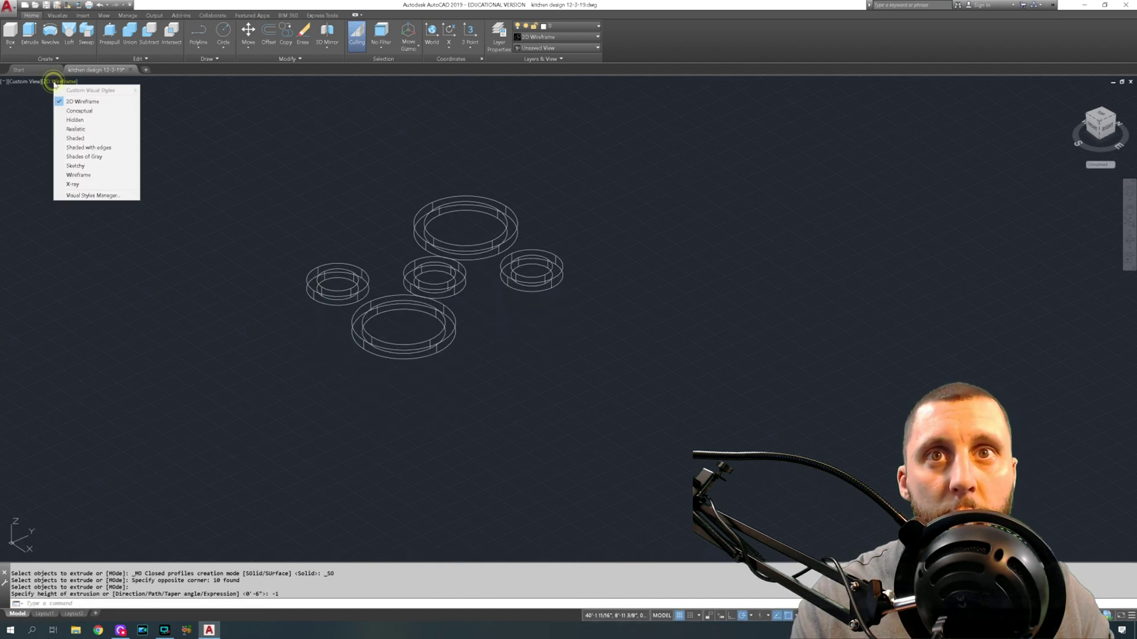
click(74, 114)
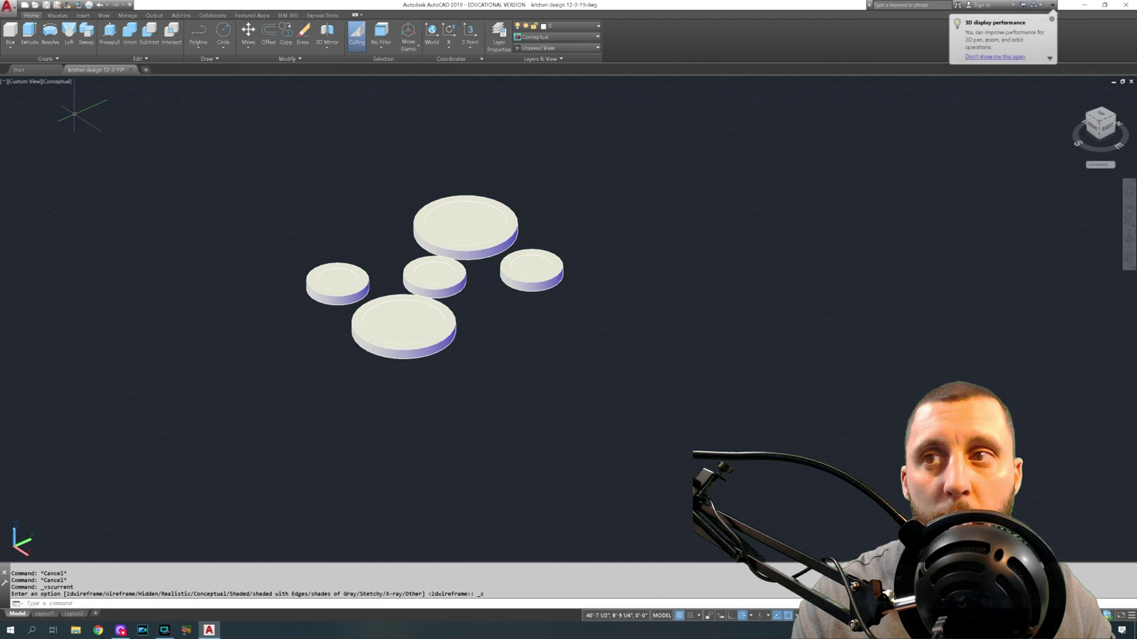
click(58, 84)
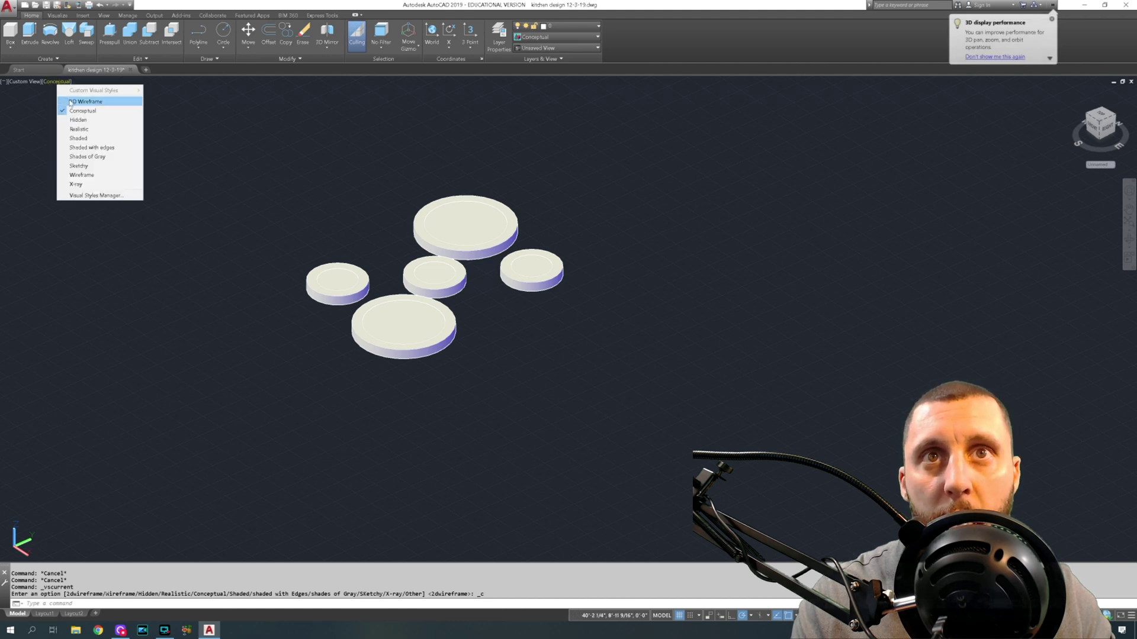
click(69, 100)
Step: Subtract the five inner cylinders from the five outer cylinders to form hollow burner rings
click(149, 31)
click(307, 278)
click(418, 247)
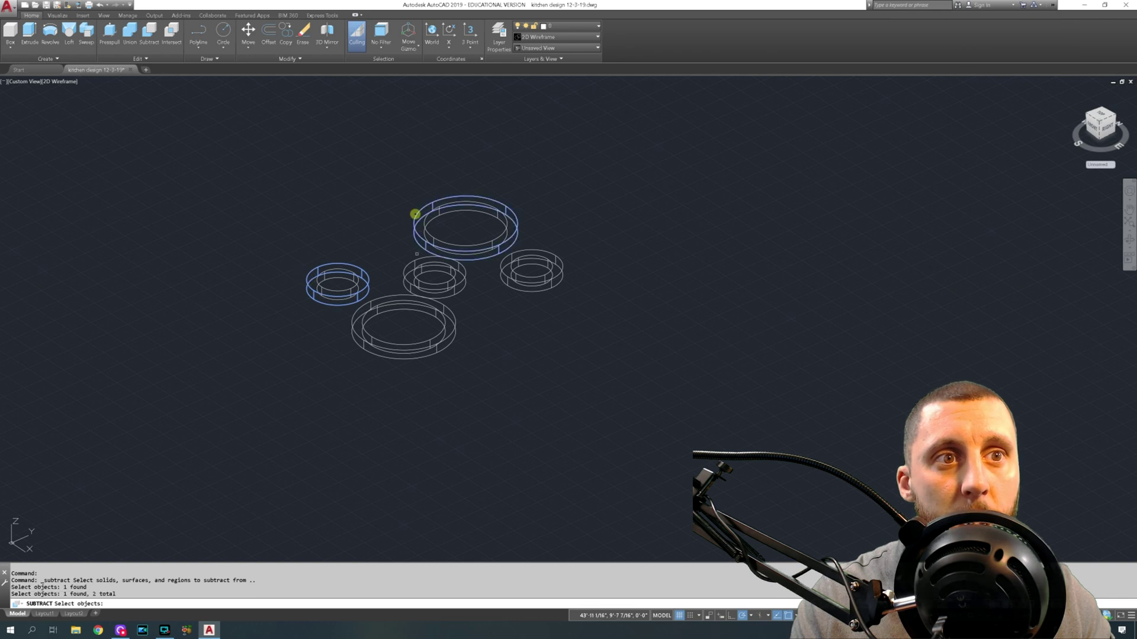
click(409, 263)
click(385, 296)
click(504, 275)
key(Return)
click(465, 244)
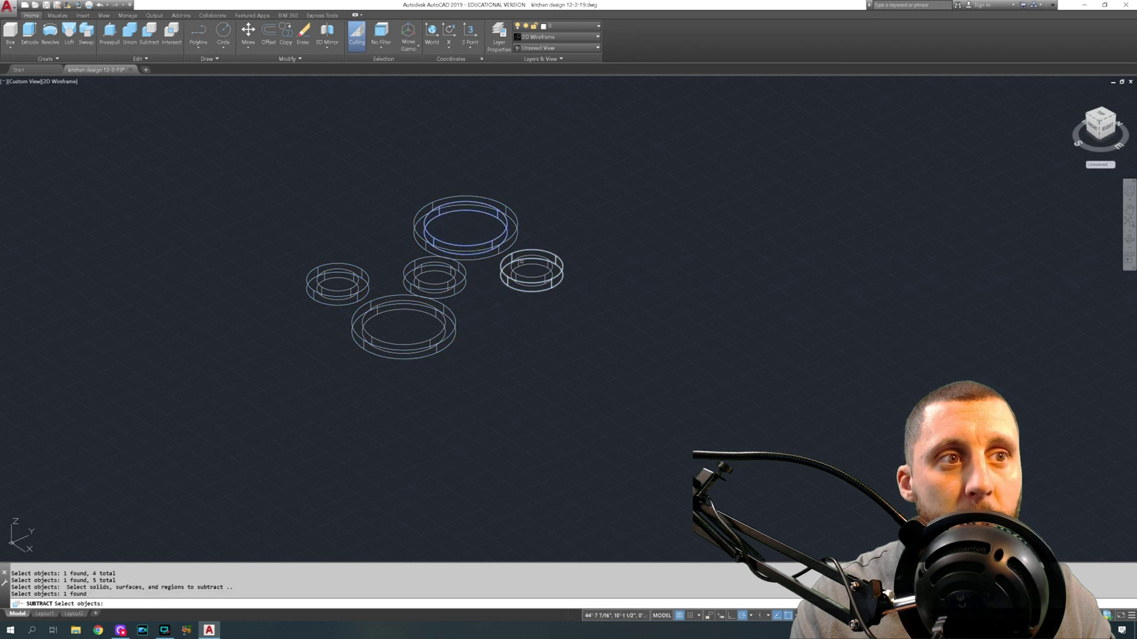
click(522, 265)
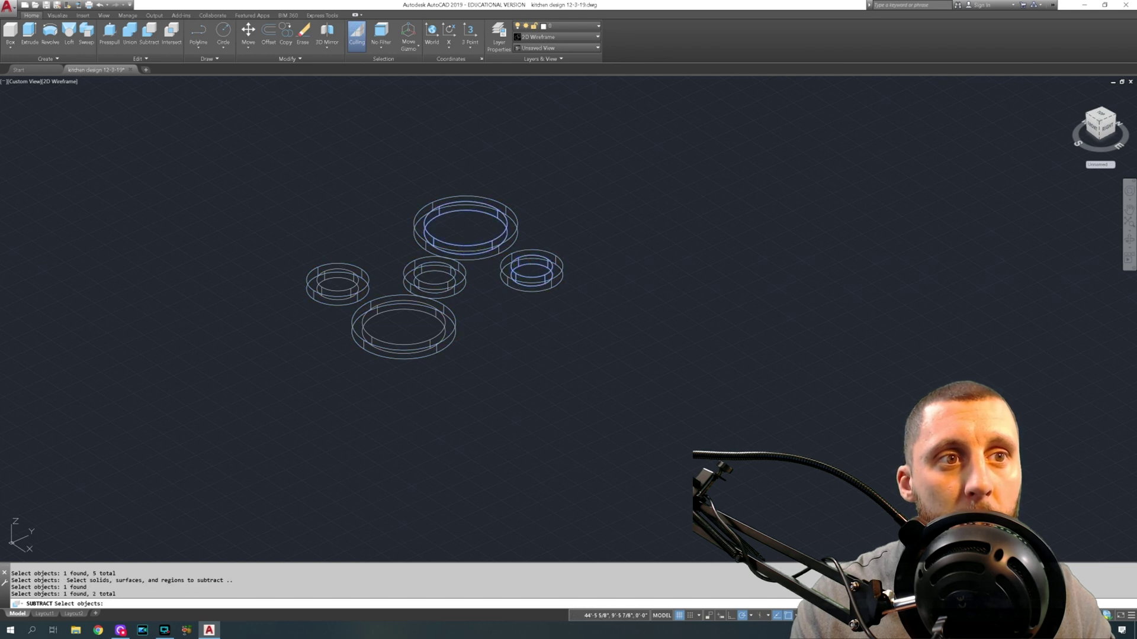
click(447, 282)
click(403, 310)
click(335, 289)
key(Return)
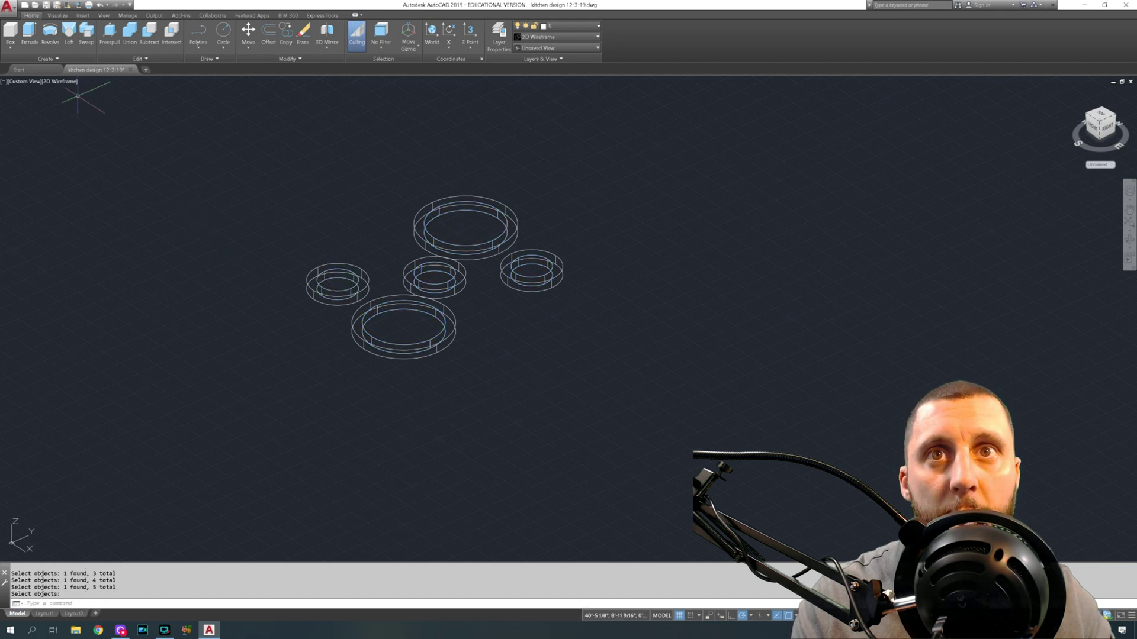
Step: Display the model in the Conceptual style and copy the burner ring set 10' along 270° onto the plain stove's cooktop
click(59, 83)
click(80, 110)
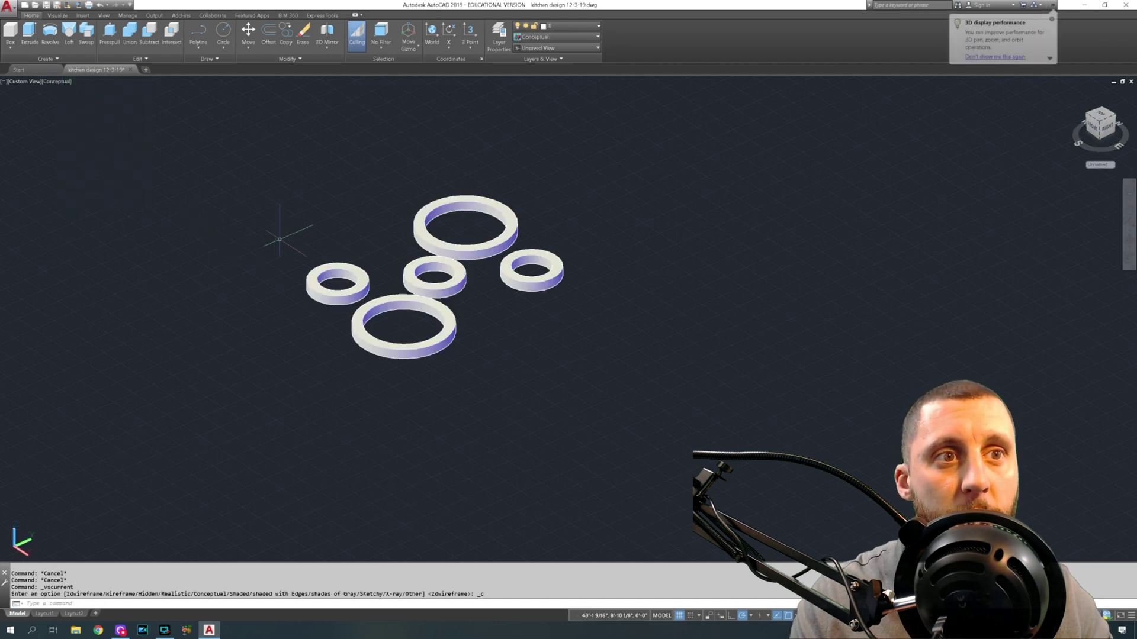
scroll(279, 239, down, 5)
middle_drag(284, 247, 415, 254)
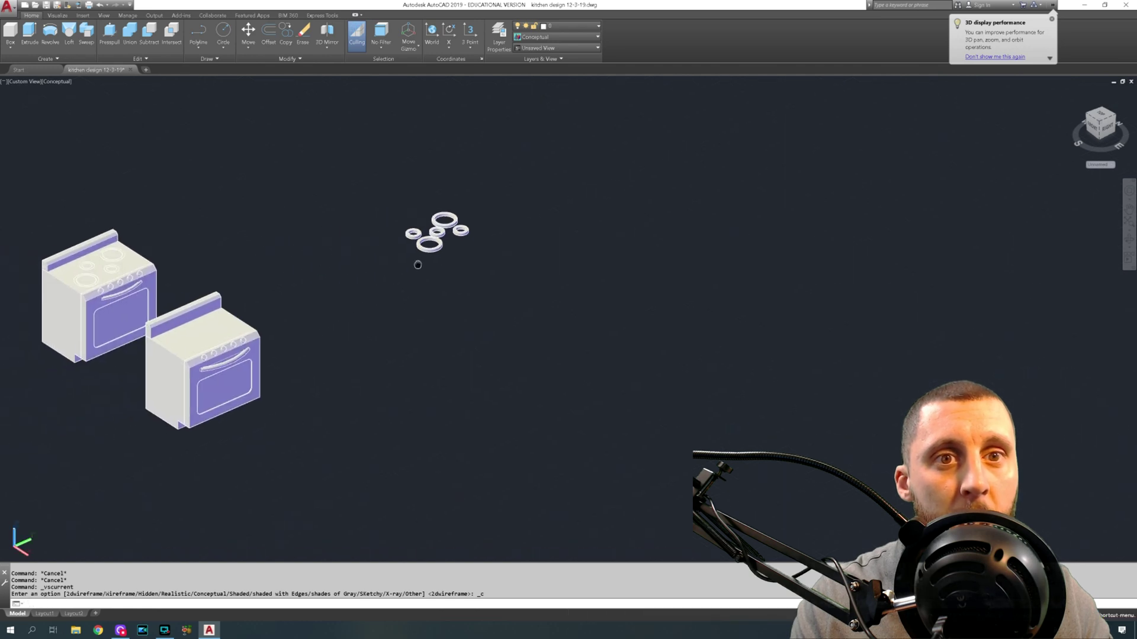
click(468, 197)
click(415, 261)
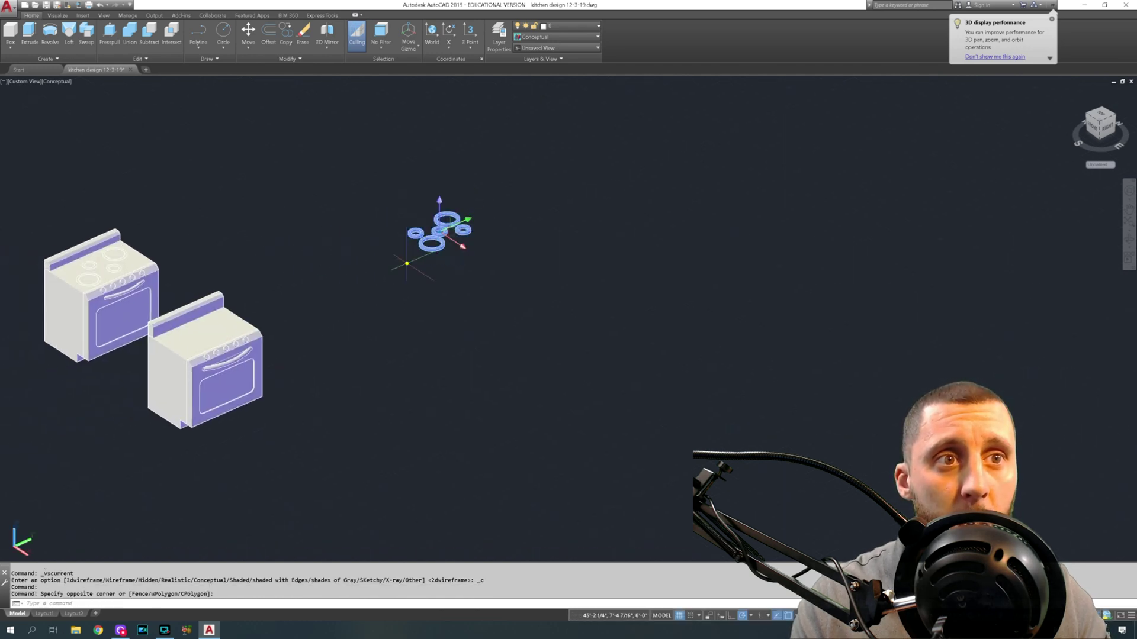
text(co)
key(Return)
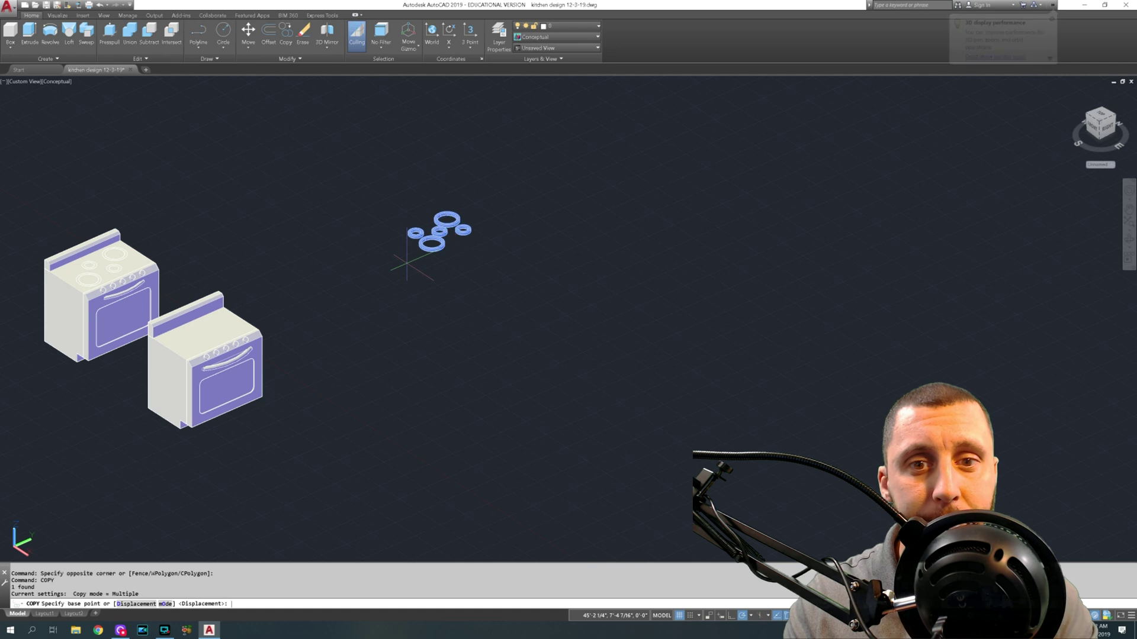
click(510, 255)
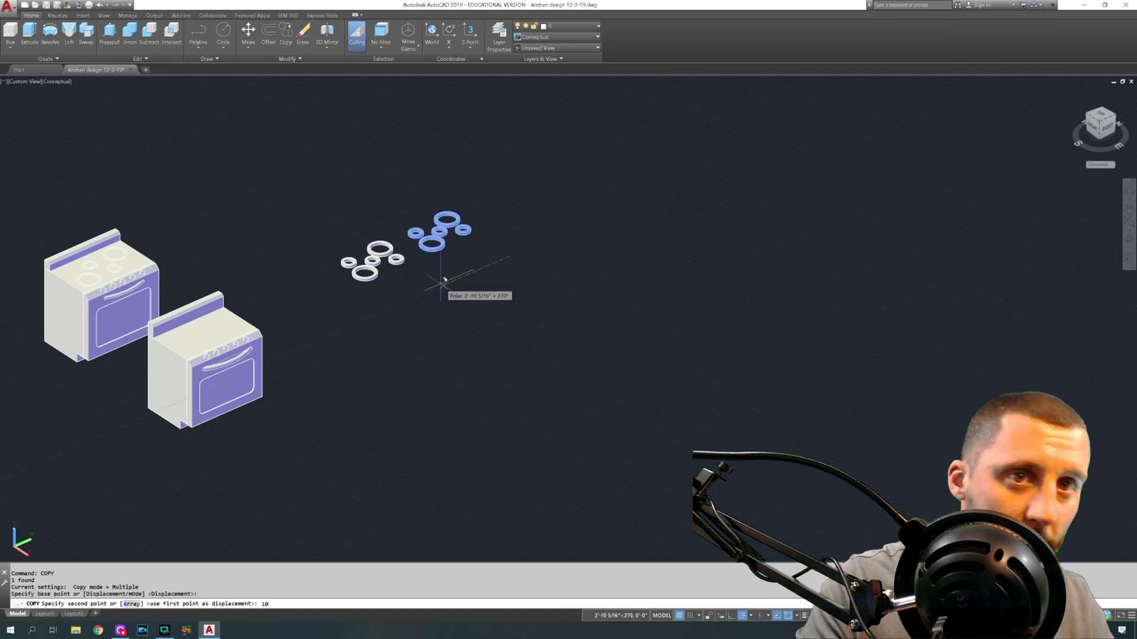
text(10')
key(Return)
key(Escape)
Step: Subtract the copied burner rings from the new stove's body to cut ring grooves in the cooktop
scroll(402, 296, up, 6)
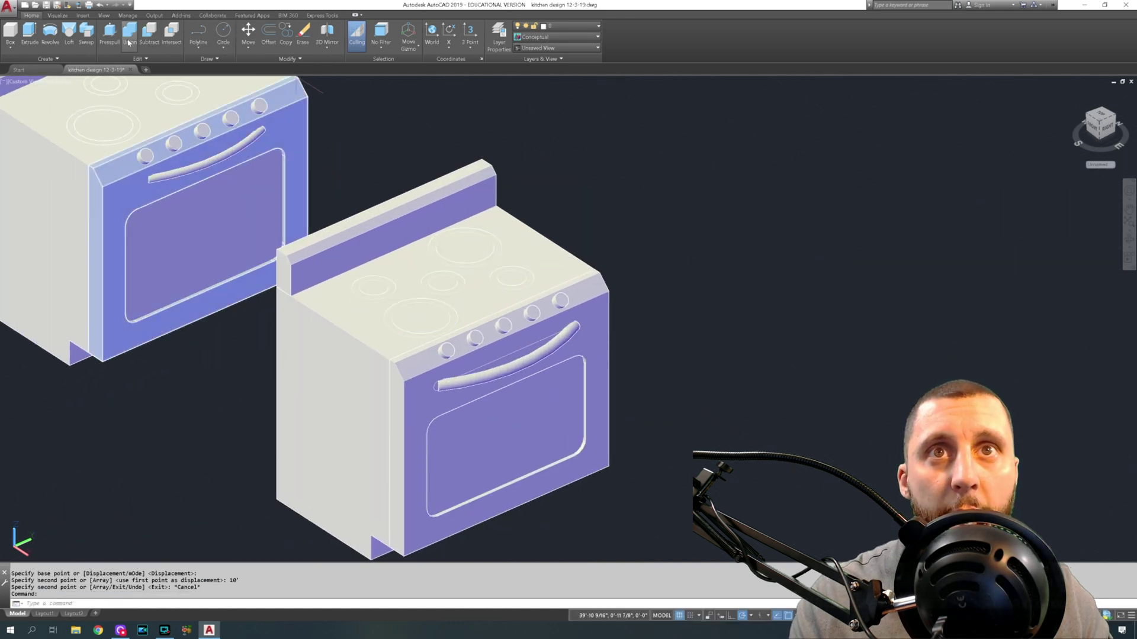
click(151, 39)
click(577, 258)
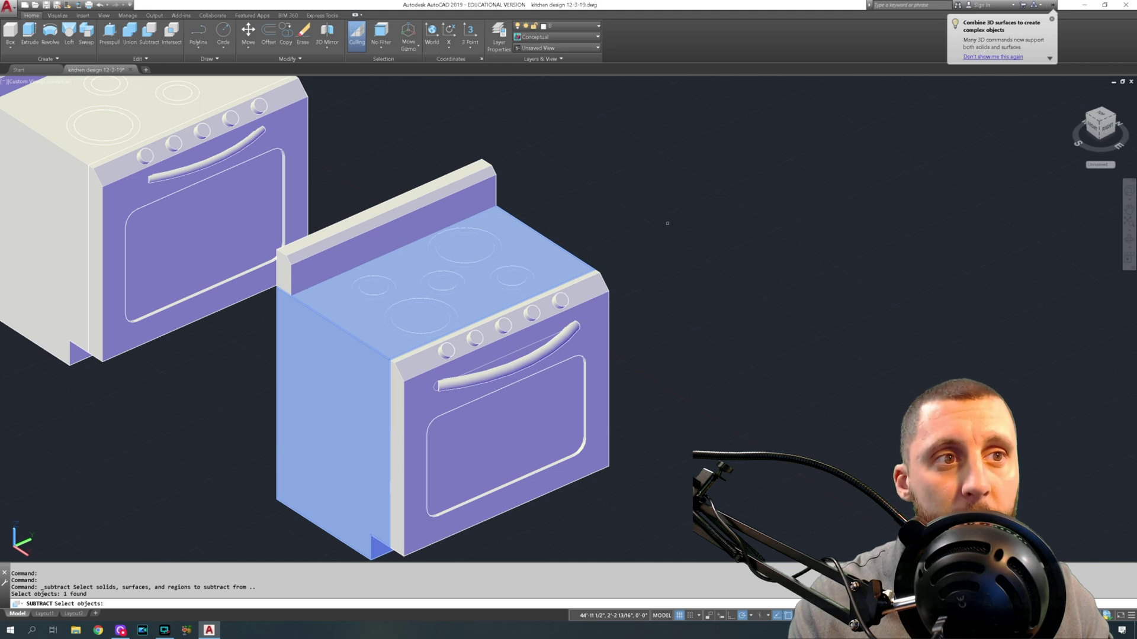
key(Return)
click(515, 272)
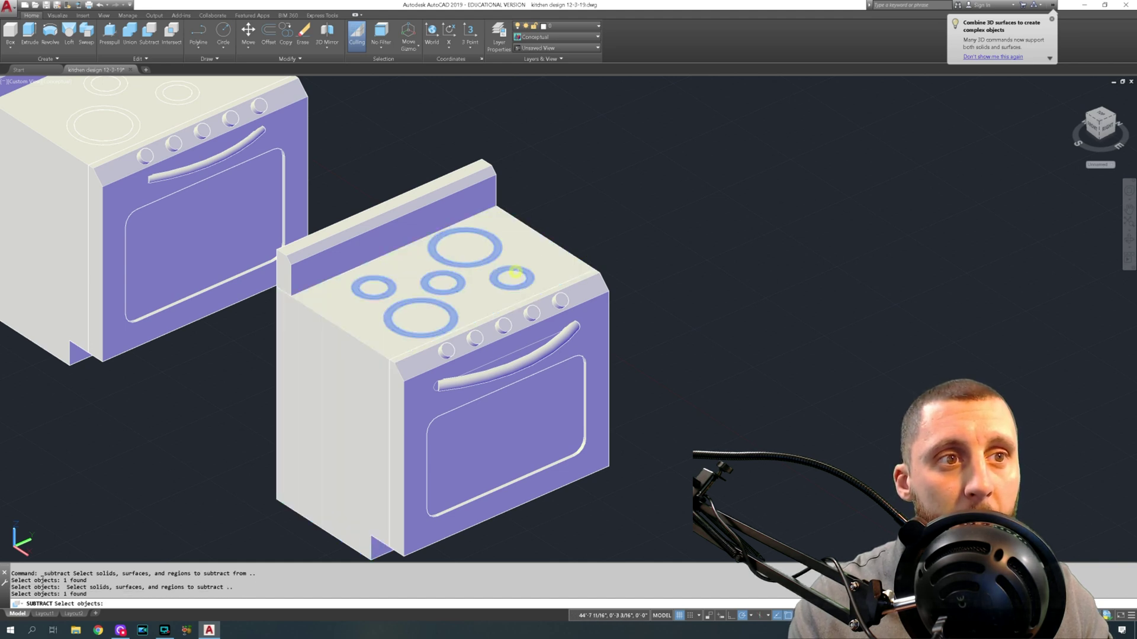
key(Return)
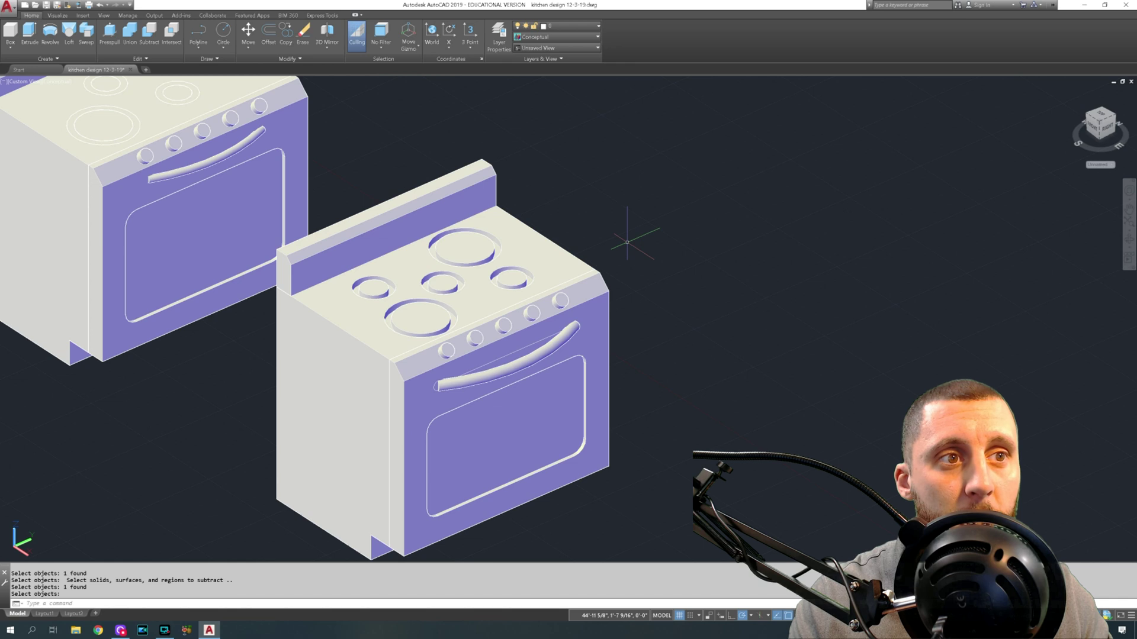
Step: Move the original burner ring set 10' along 270° into the cooktop grooves
scroll(627, 243, down, 5)
drag(564, 166, 811, 294)
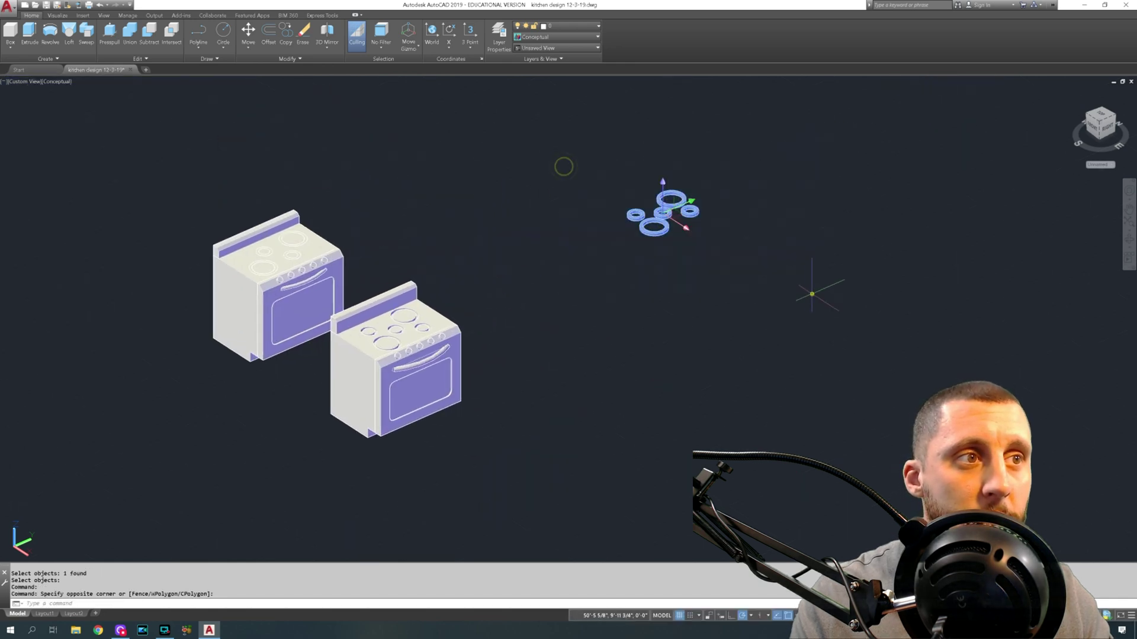
text(m)
key(Return)
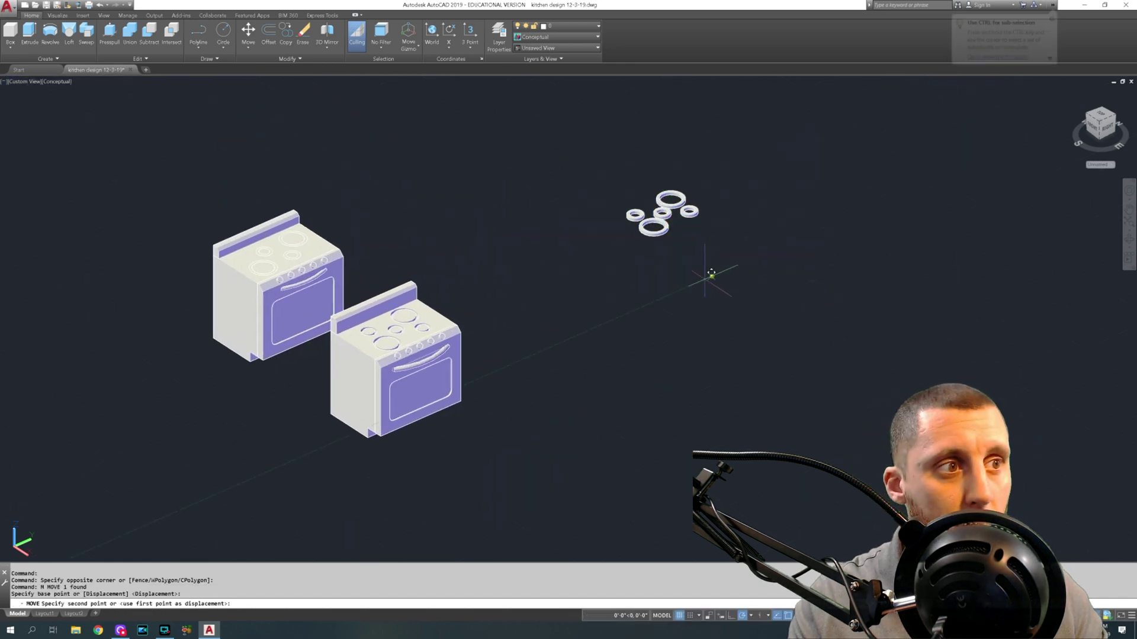
click(711, 273)
text(10)
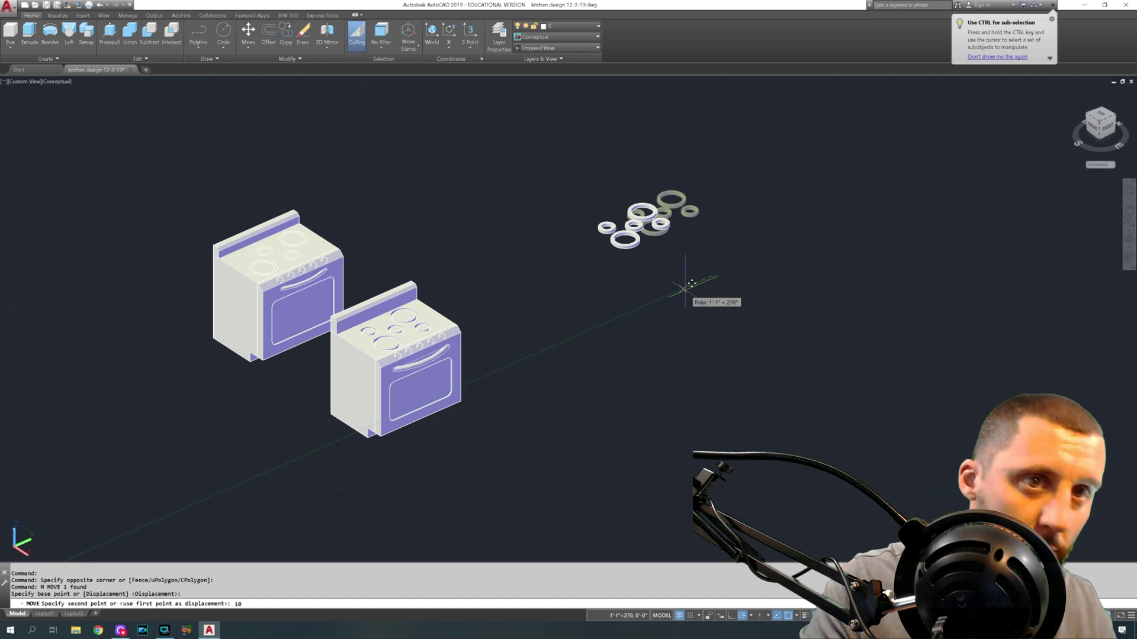
text(')
key(Return)
scroll(395, 341, up, 3)
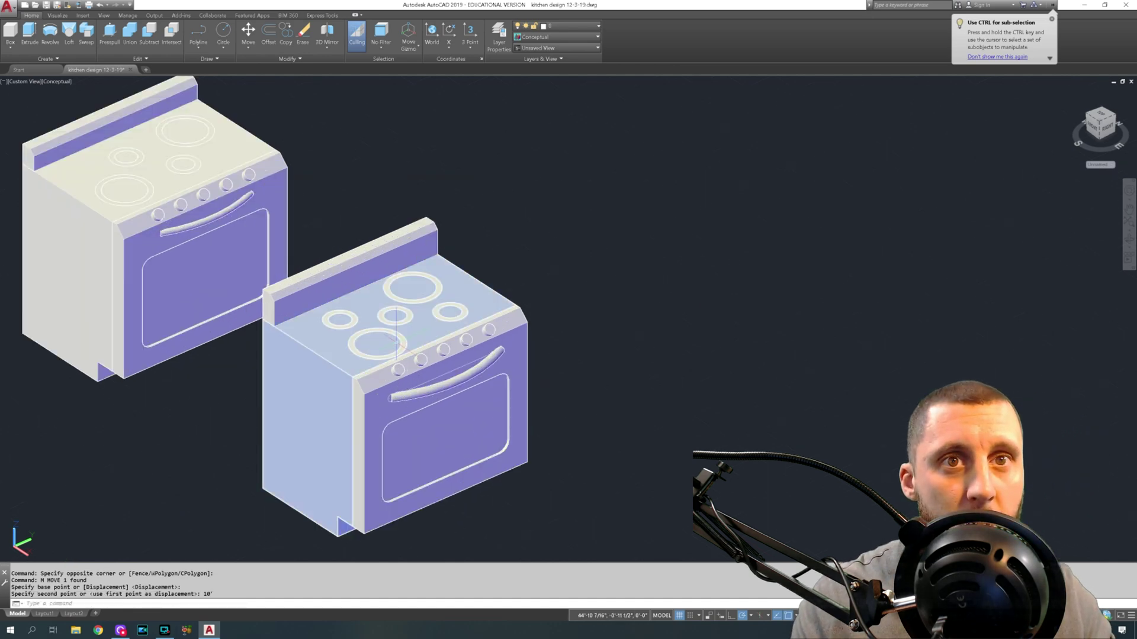
Step: Display the kitchen's existing stove in the Realistic visual style
scroll(396, 340, down, 5)
middle_drag(76, 172, 525, 416)
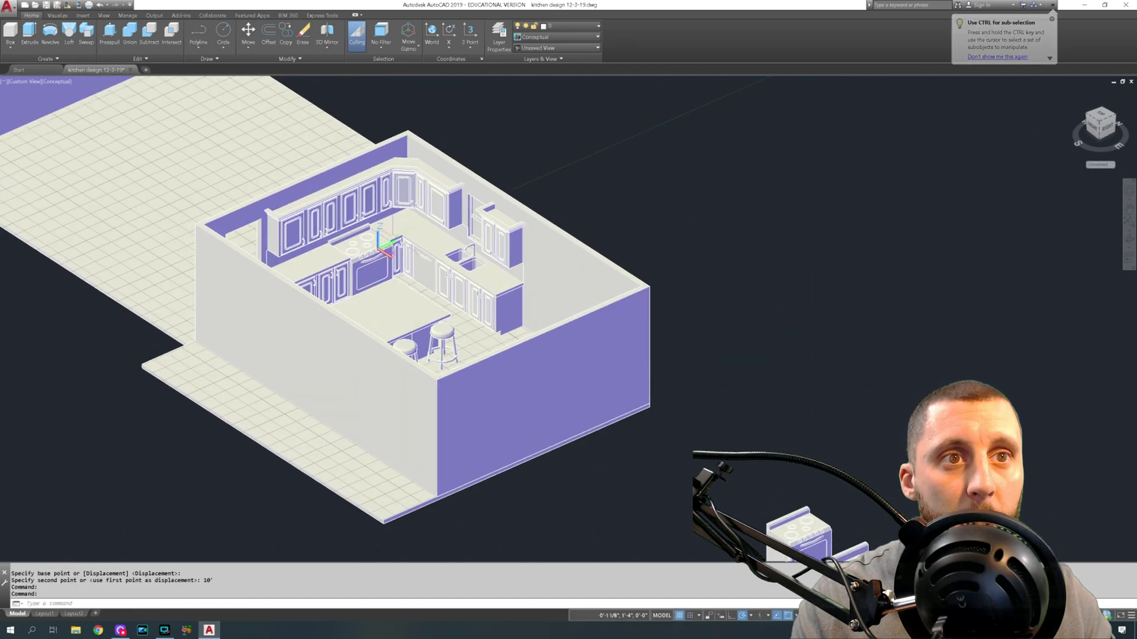
scroll(356, 261, up, 7)
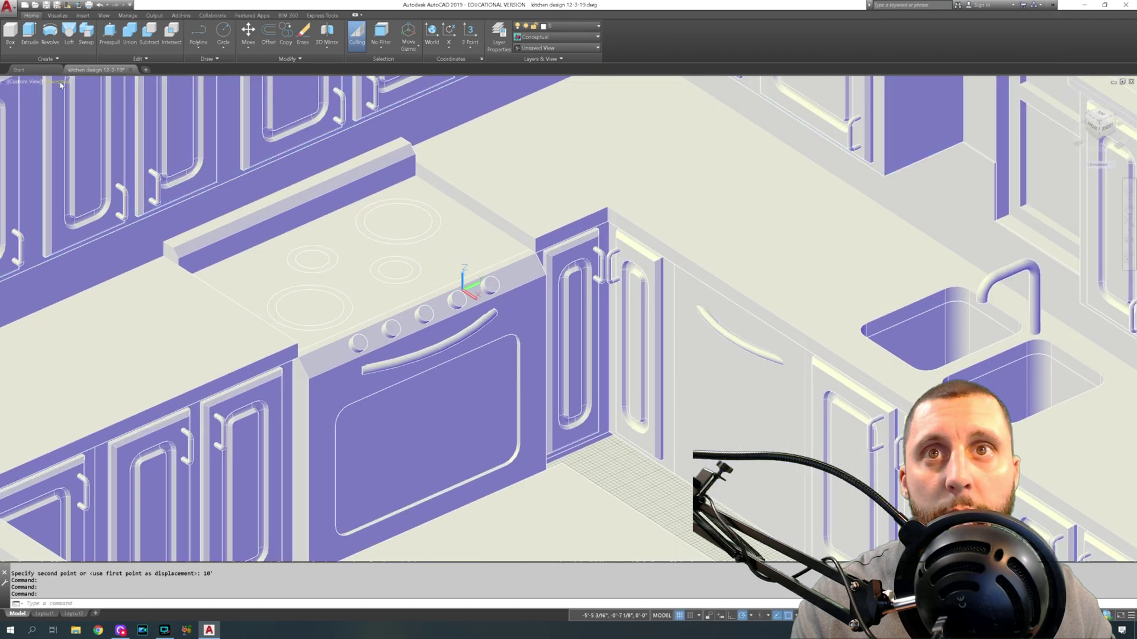
click(54, 81)
click(77, 121)
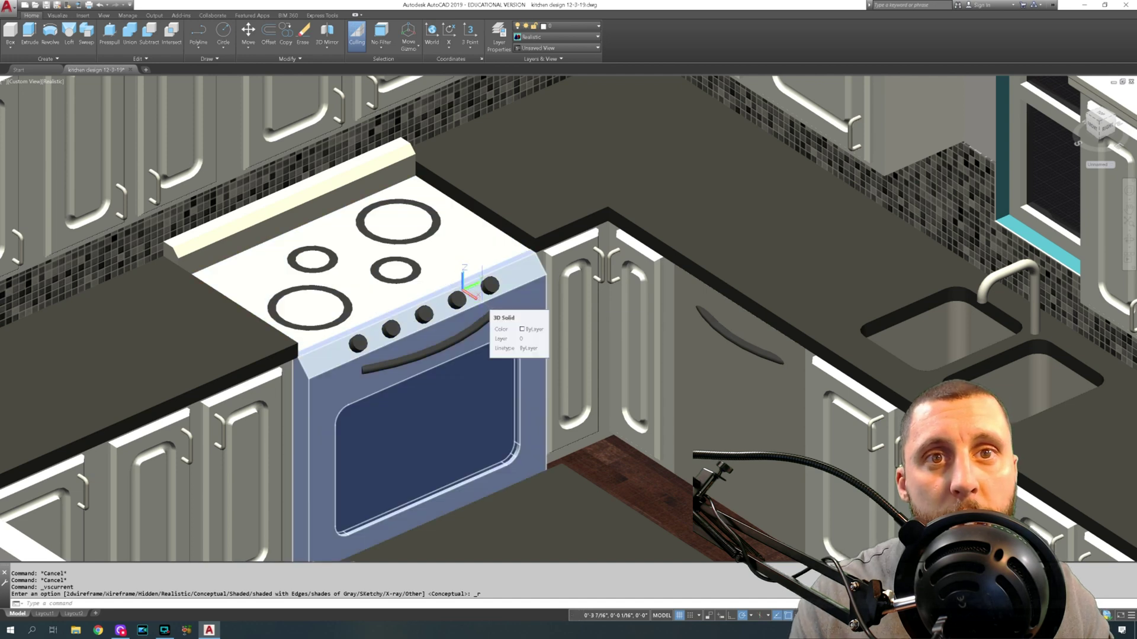
Step: Erase the five knobs, handle, front and body of the old stove in the kitchen
click(490, 285)
click(456, 299)
click(424, 314)
click(391, 329)
click(358, 343)
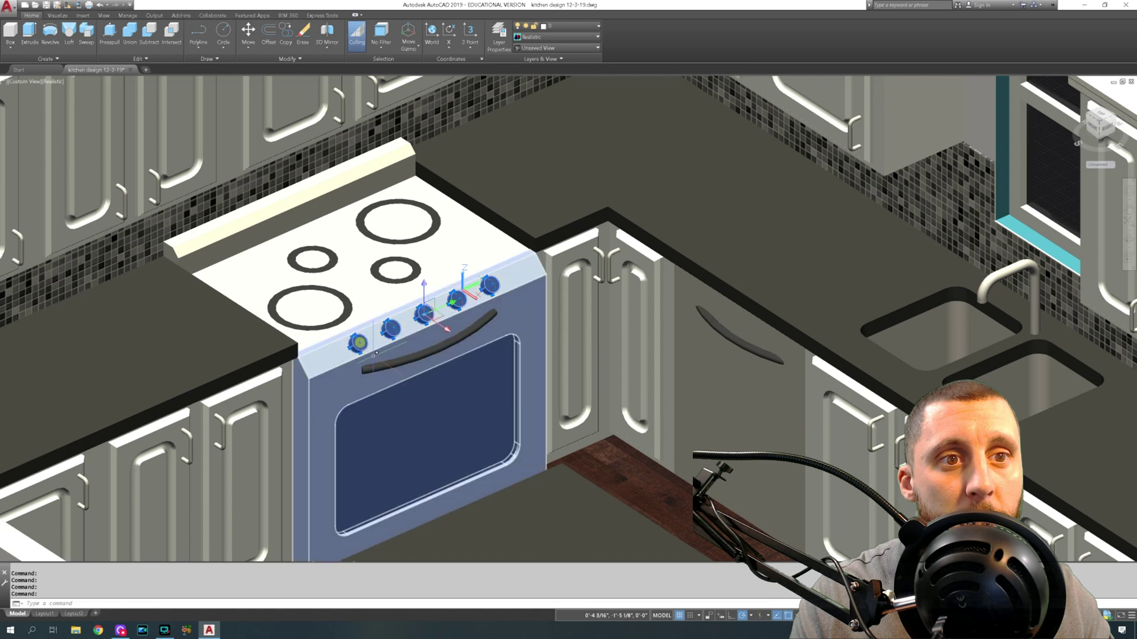
click(379, 366)
click(342, 363)
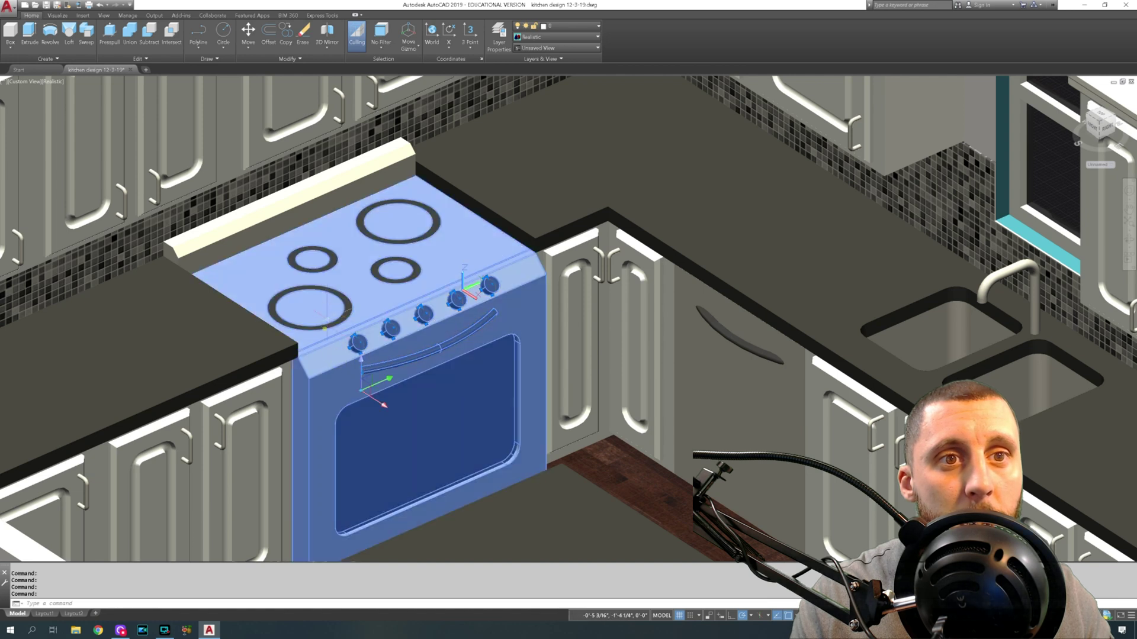
key(Delete)
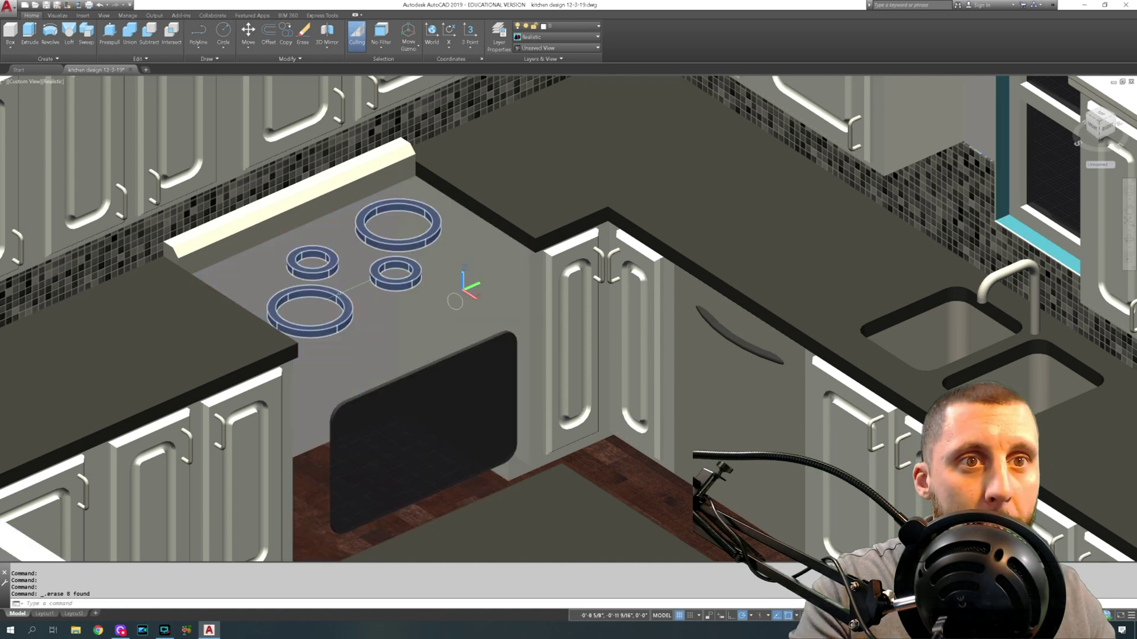
Step: Erase the old stove's remaining burner rings, back panel and oven window from the kitchen
key(Delete)
click(296, 198)
key(Delete)
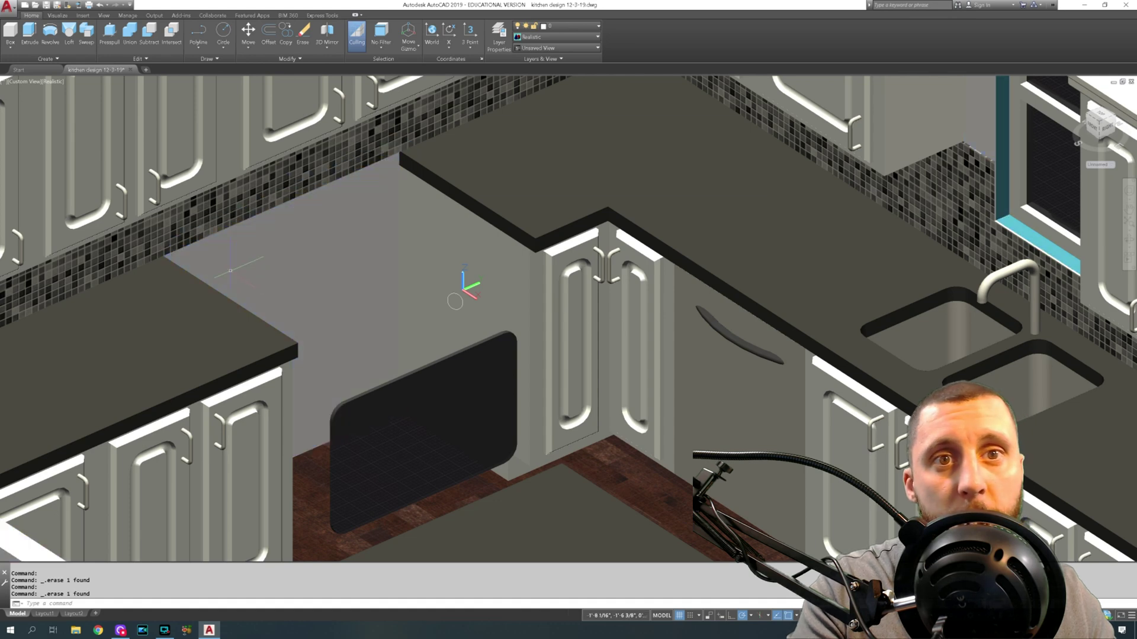
click(481, 354)
key(Delete)
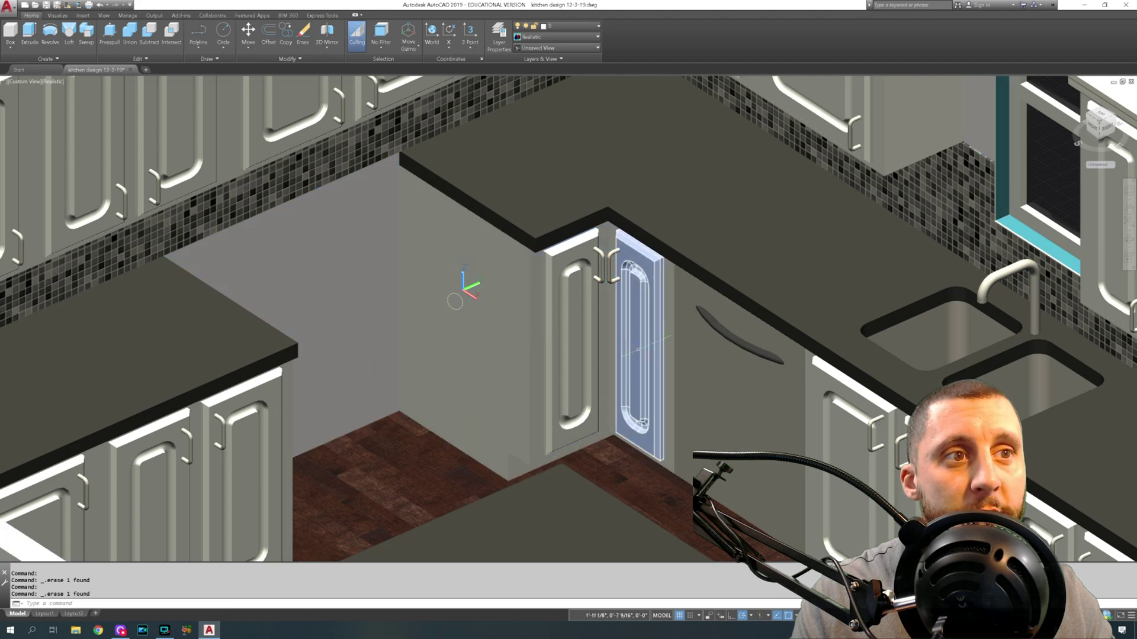
Step: Display the kitchen from the top in the 2D Wireframe visual style around the emptied stove opening
click(52, 81)
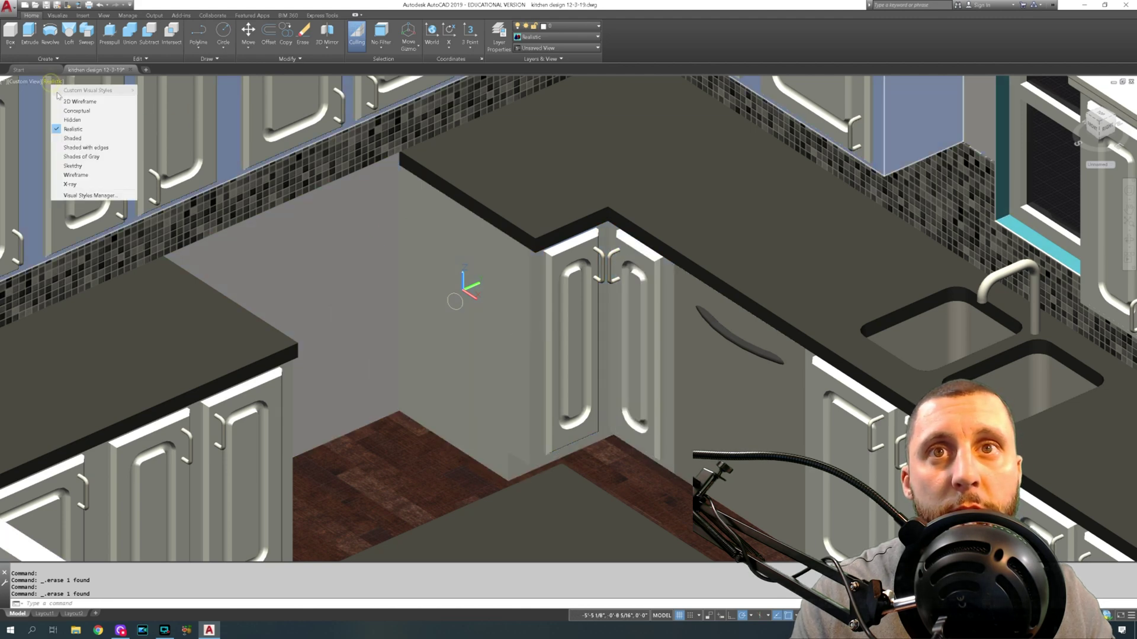
click(65, 93)
click(22, 81)
click(29, 103)
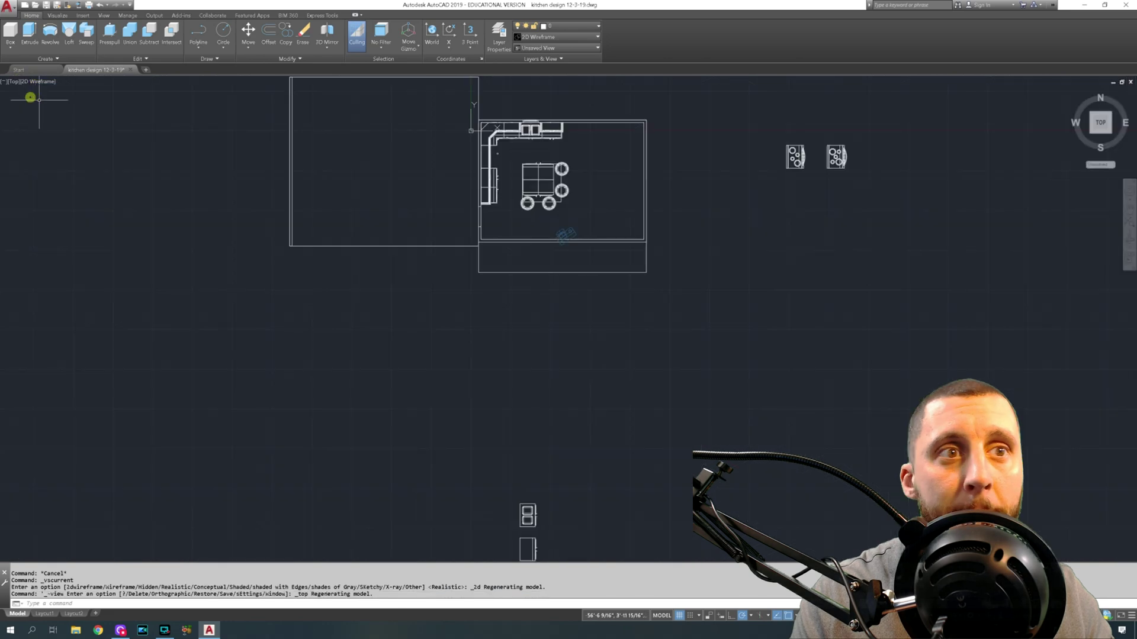
scroll(435, 201, up, 7)
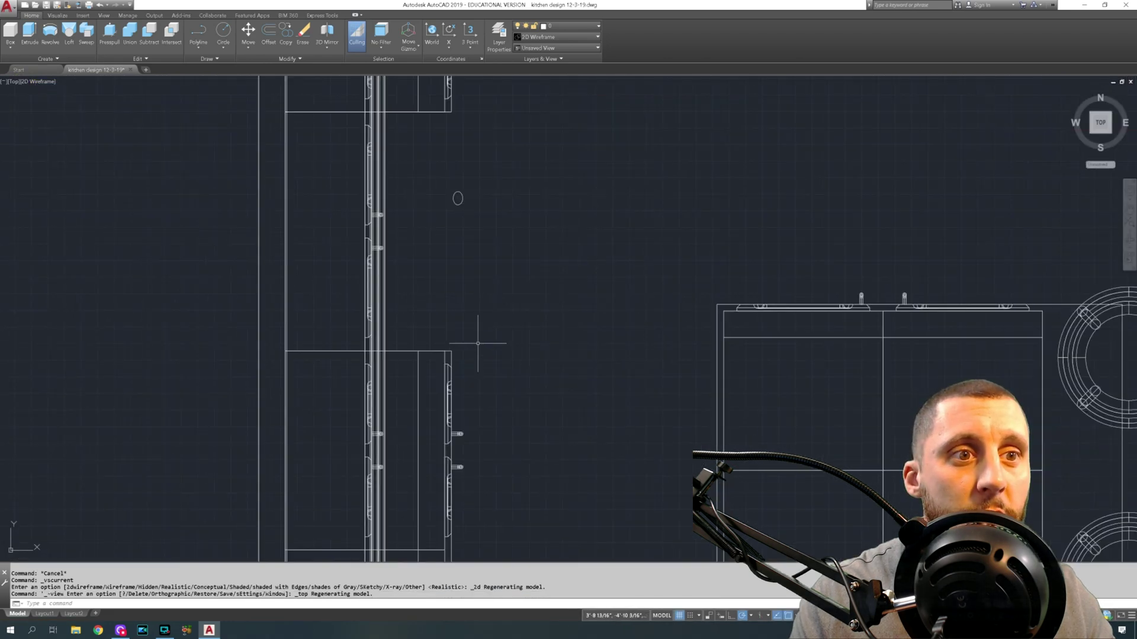
scroll(478, 343, down, 5)
scroll(465, 373, up, 6)
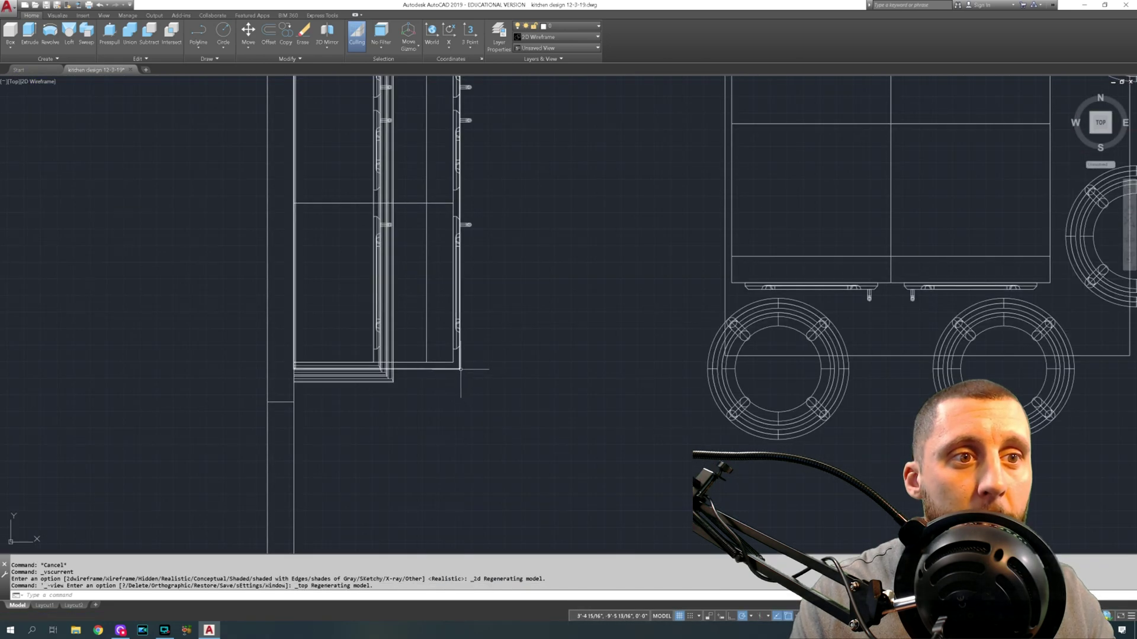
click(460, 369)
key(Escape)
key(Escape)
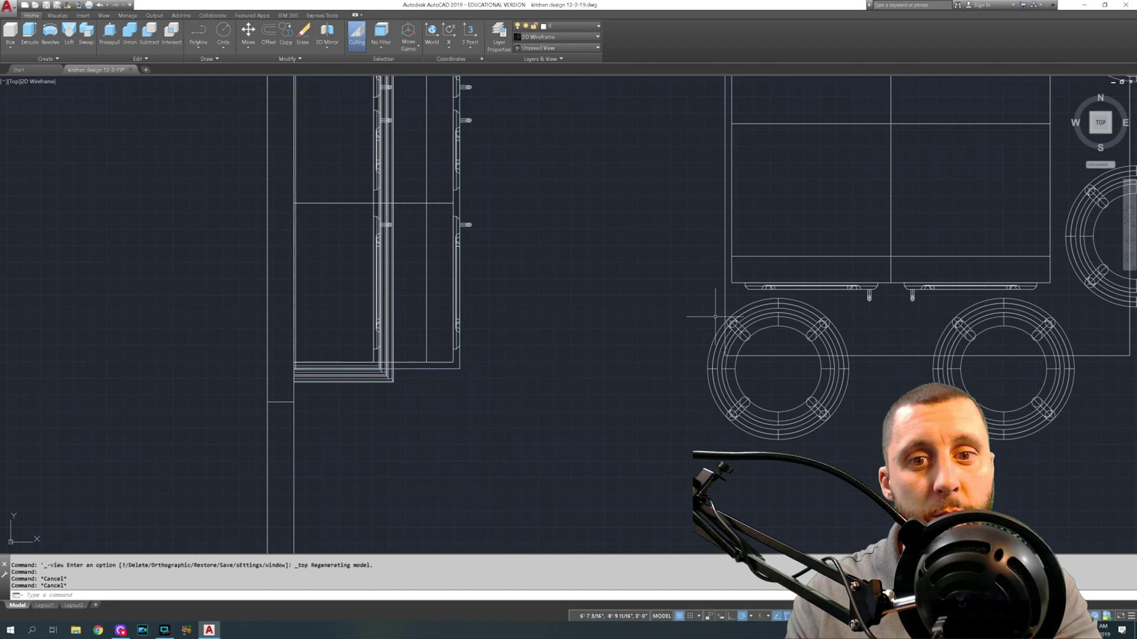
key(Return)
click(451, 368)
key(Return)
middle_drag(430, 183, 444, 314)
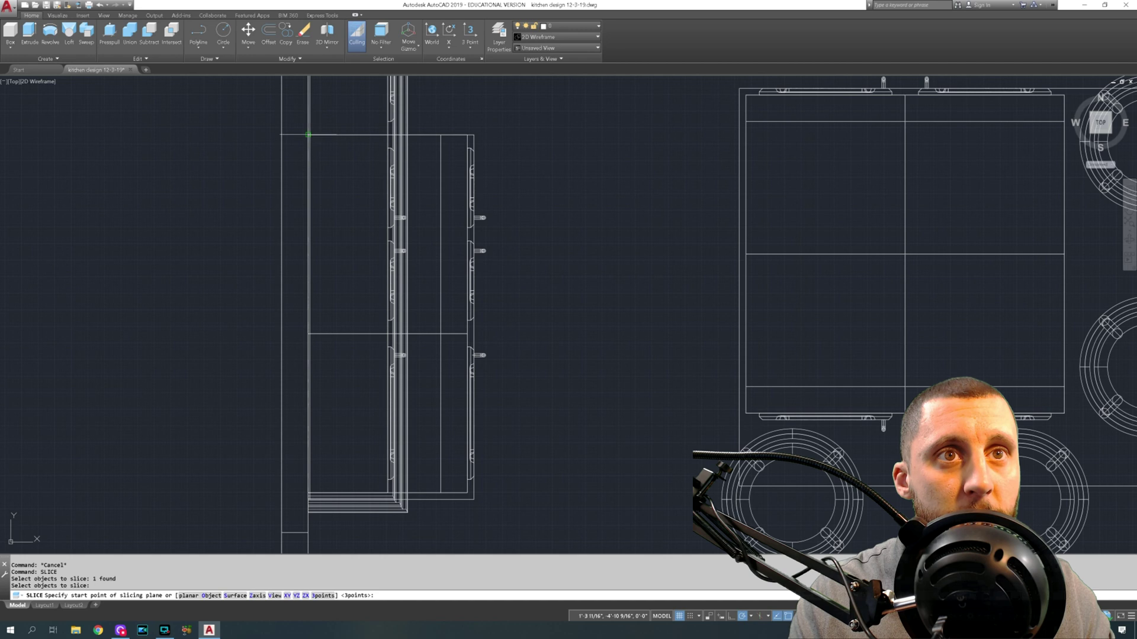
click(308, 134)
click(474, 134)
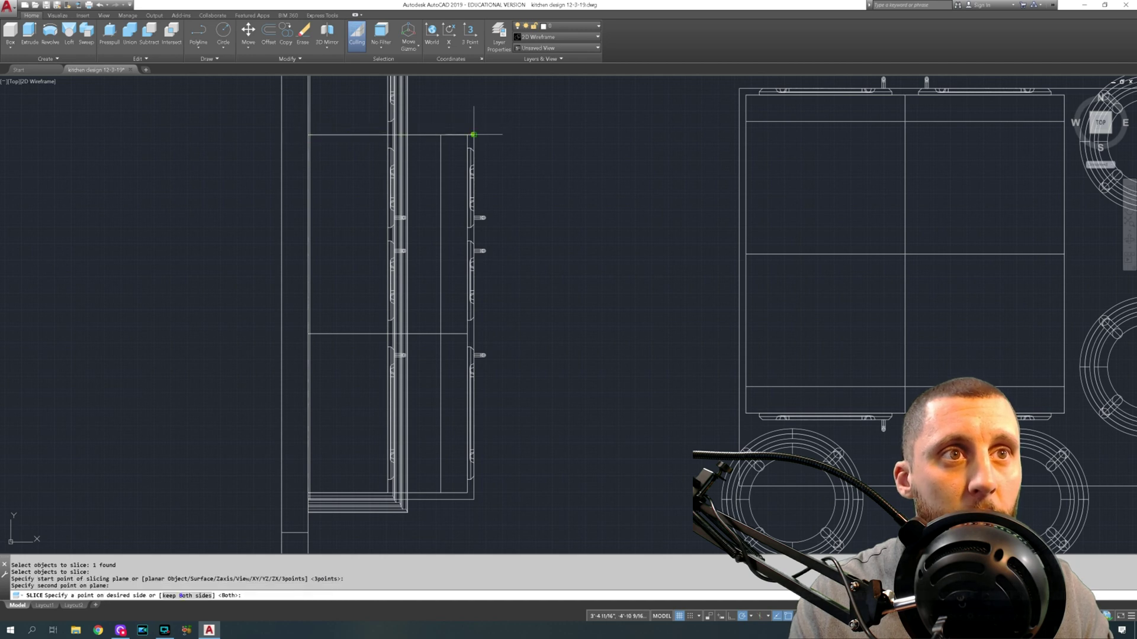
key(Escape)
Step: Erase the leftover circle in front of the kitchen's stove opening
mouse_move(521, 123)
middle_down()
mouse_move(507, 218)
mouse_move(464, 297)
middle_up()
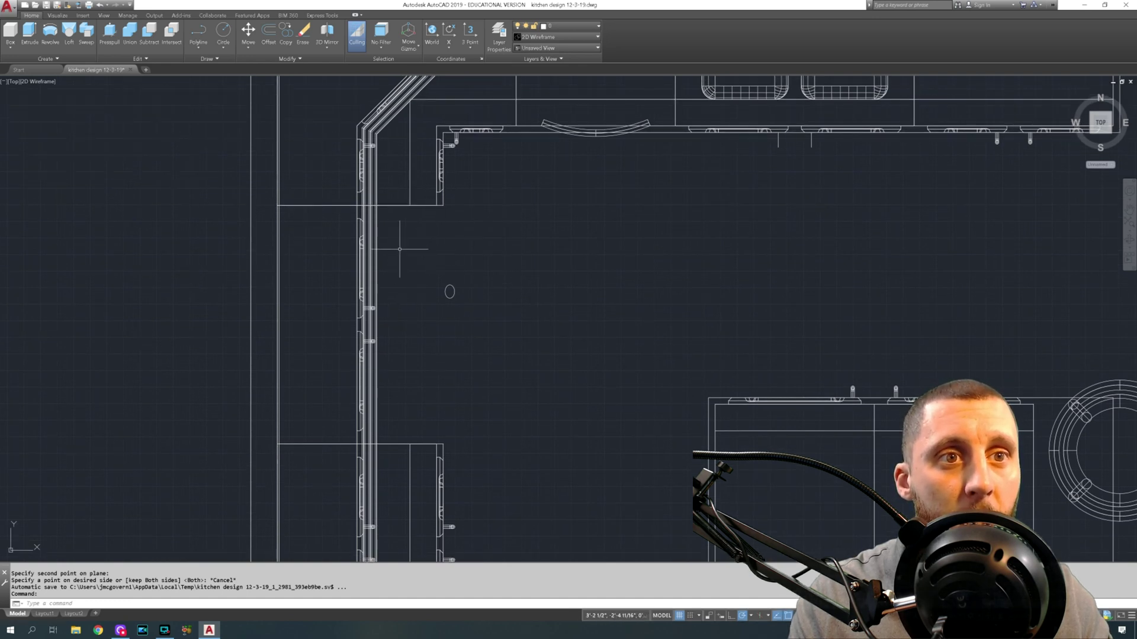
scroll(573, 234, down, 5)
shift+middle_drag(563, 262, 568, 237)
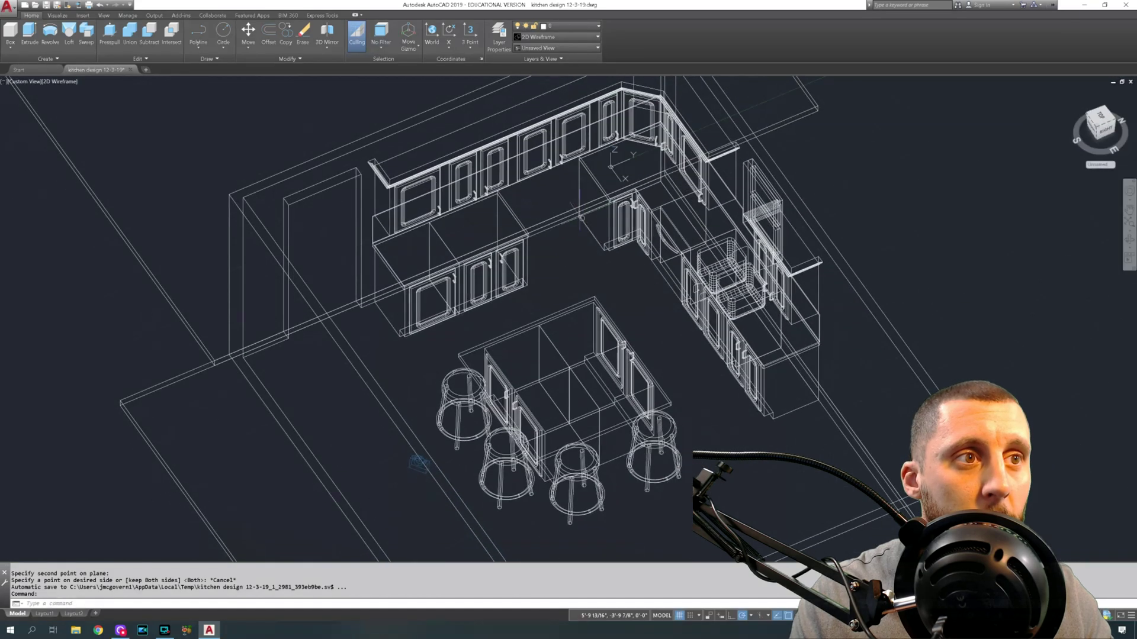
scroll(587, 215, up, 8)
click(587, 215)
click(550, 223)
key(Delete)
scroll(609, 228, down, 4)
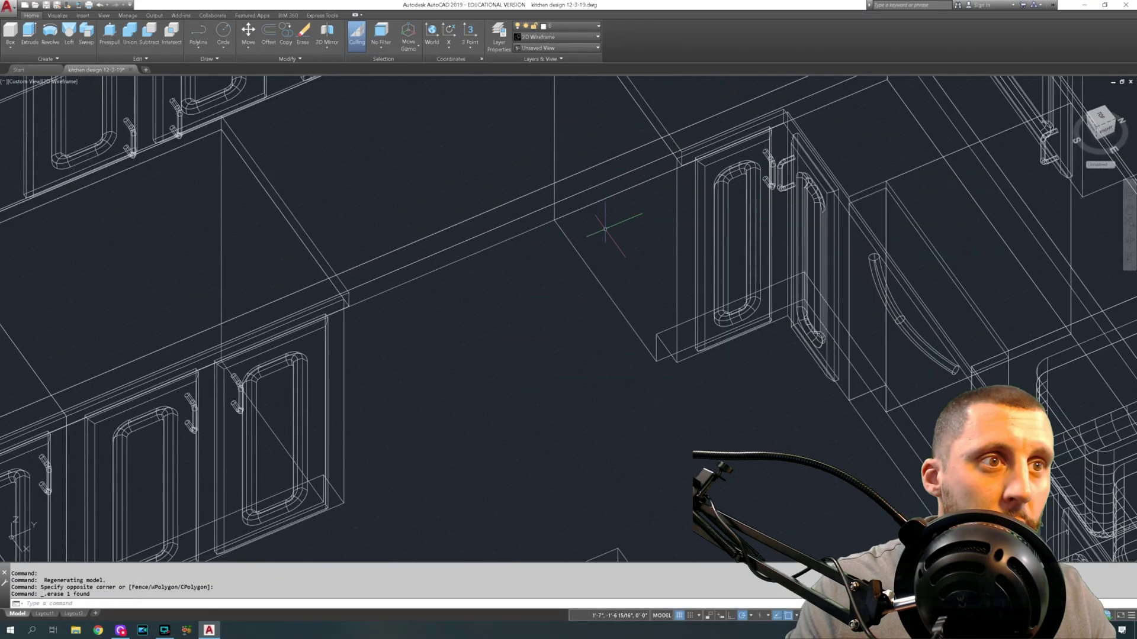
Step: Display the kitchen in the Conceptual visual style and bring the two newly modeled stoves into view
shift+middle_drag(619, 263, 531, 246)
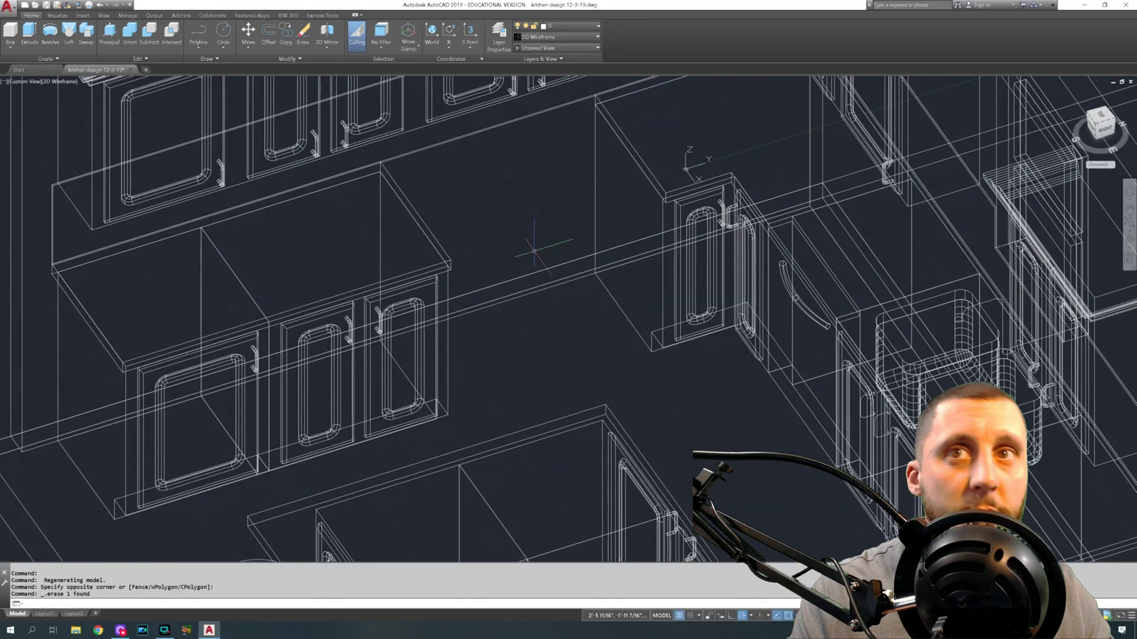
click(63, 81)
click(90, 111)
scroll(426, 230, down, 8)
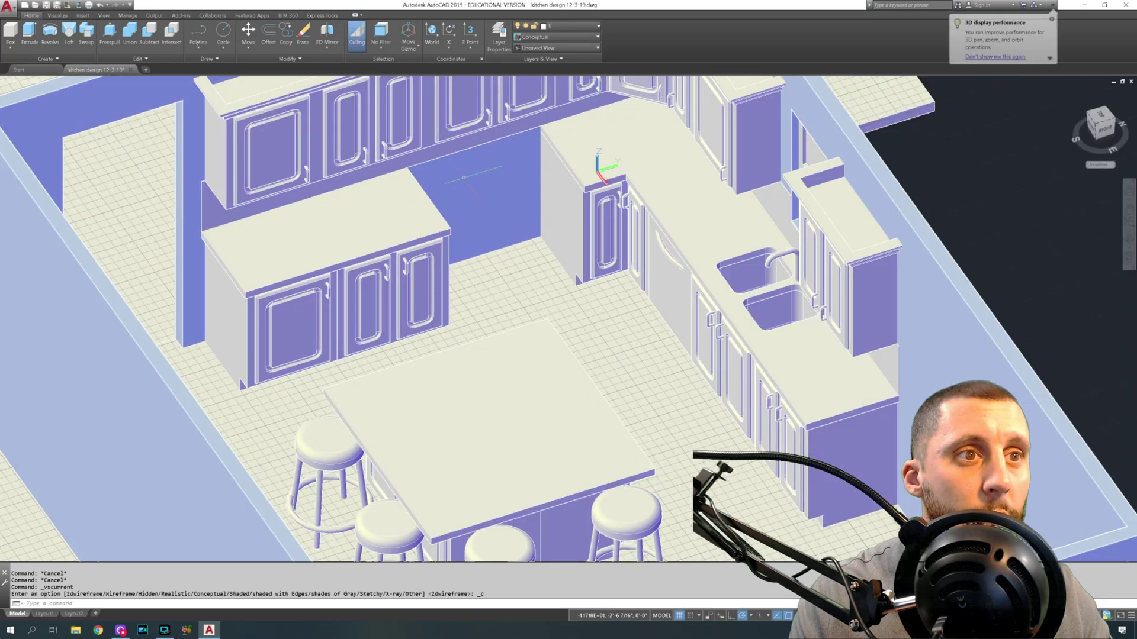
scroll(621, 395, up, 8)
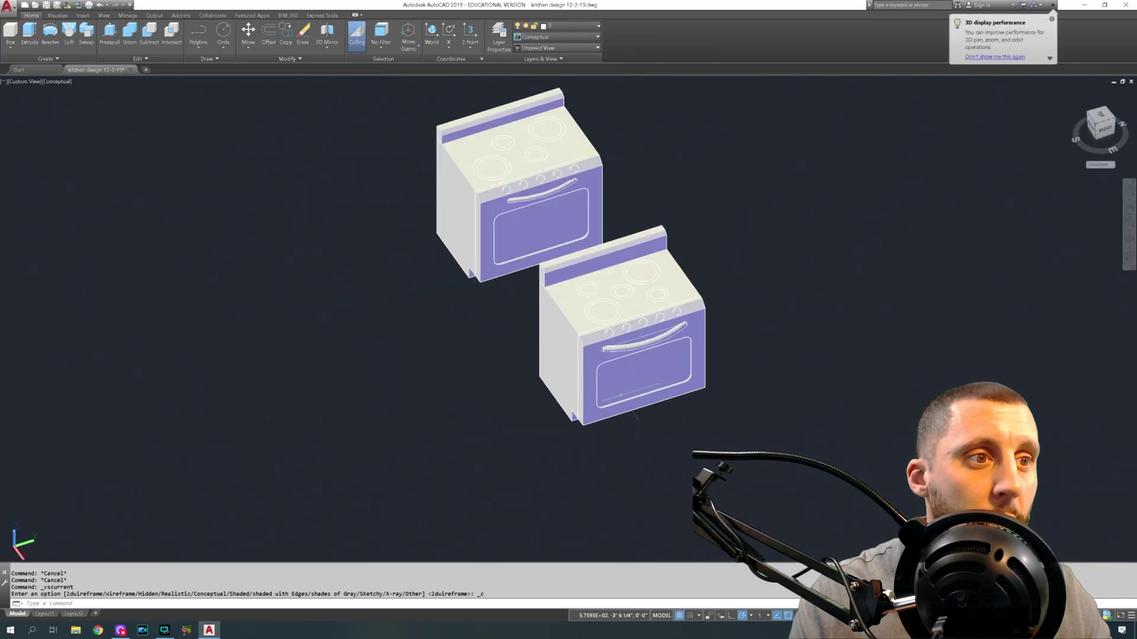
shift+middle_drag(607, 384, 424, 284)
click(403, 211)
click(675, 444)
click(607, 200)
click(568, 232)
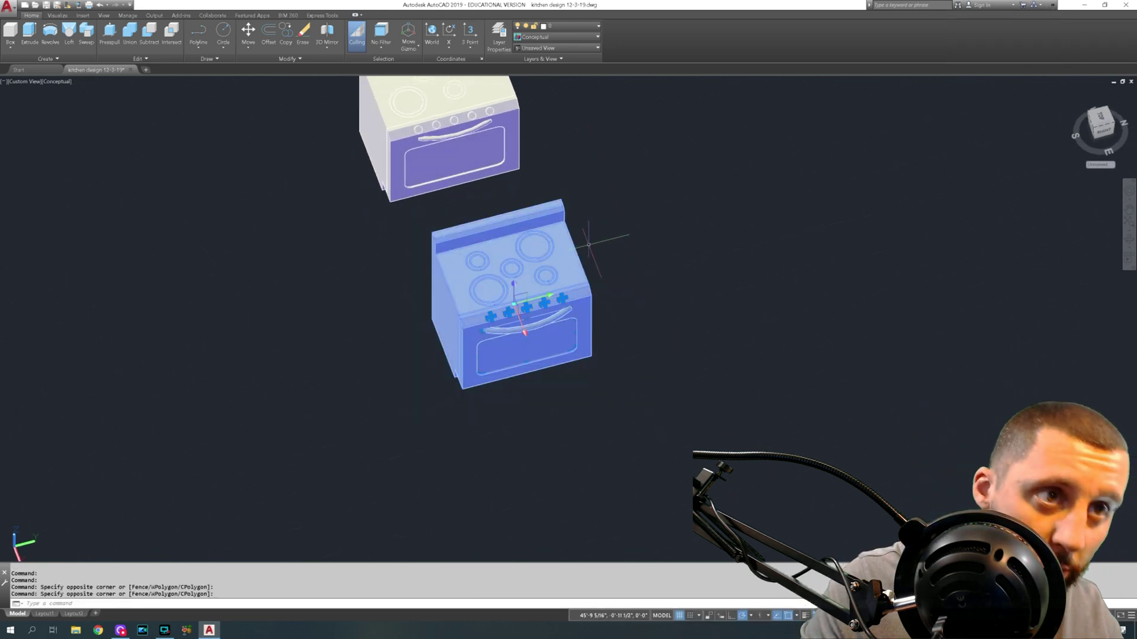
text(m)
key(Return)
key(Escape)
Step: In the 2D Wireframe style, move the complete nearer new stove into the opening between the kitchen's base cabinets
click(50, 81)
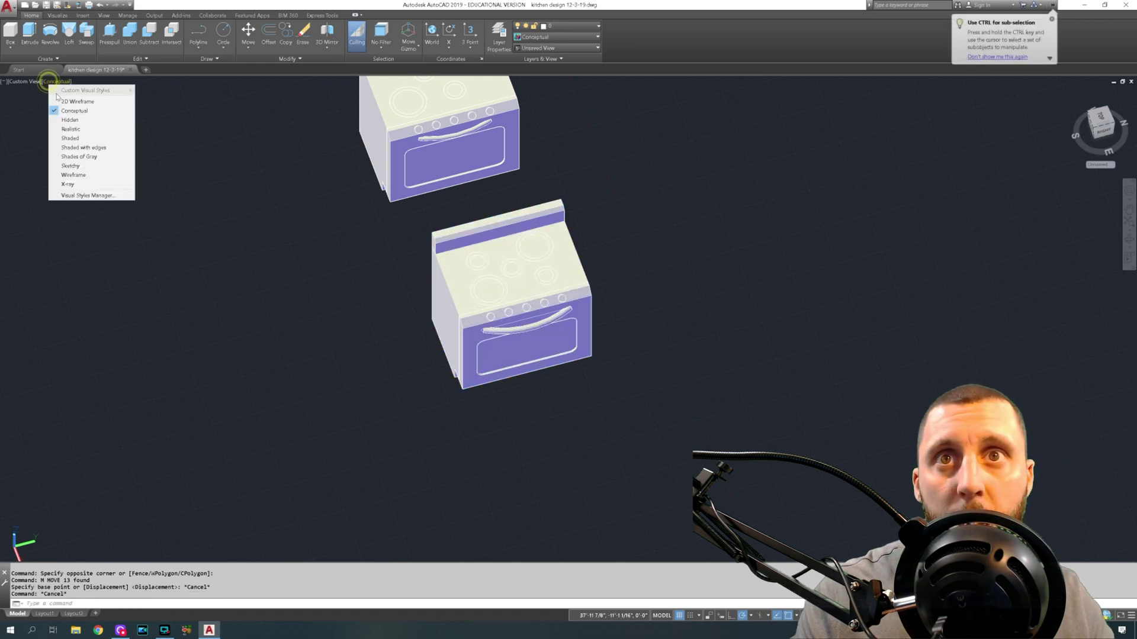
click(59, 99)
click(382, 199)
click(639, 394)
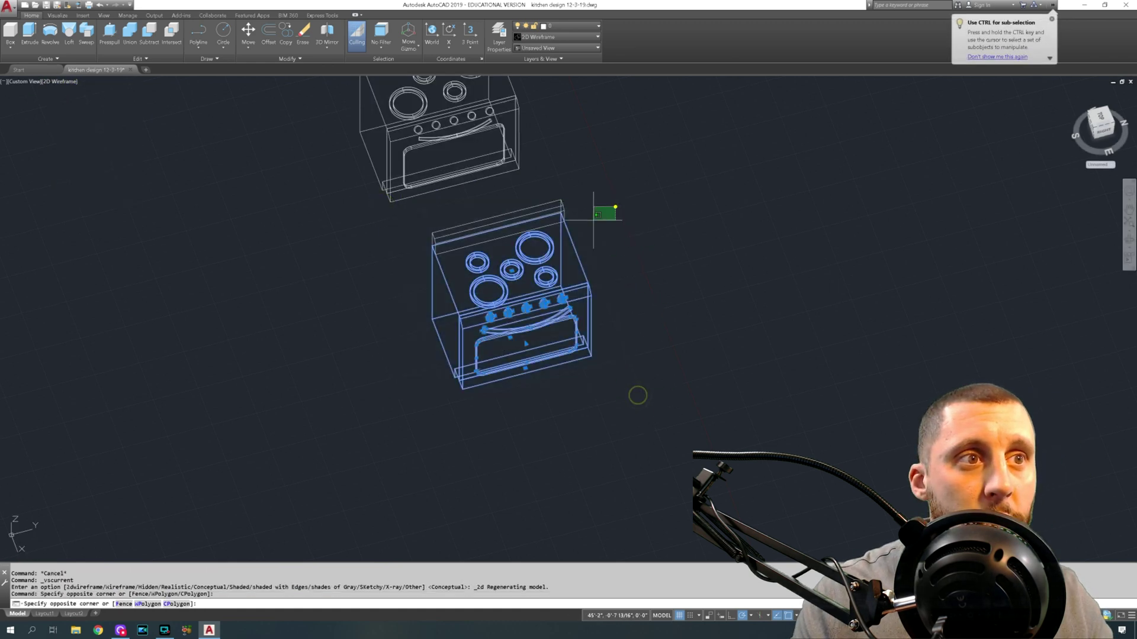
click(615, 206)
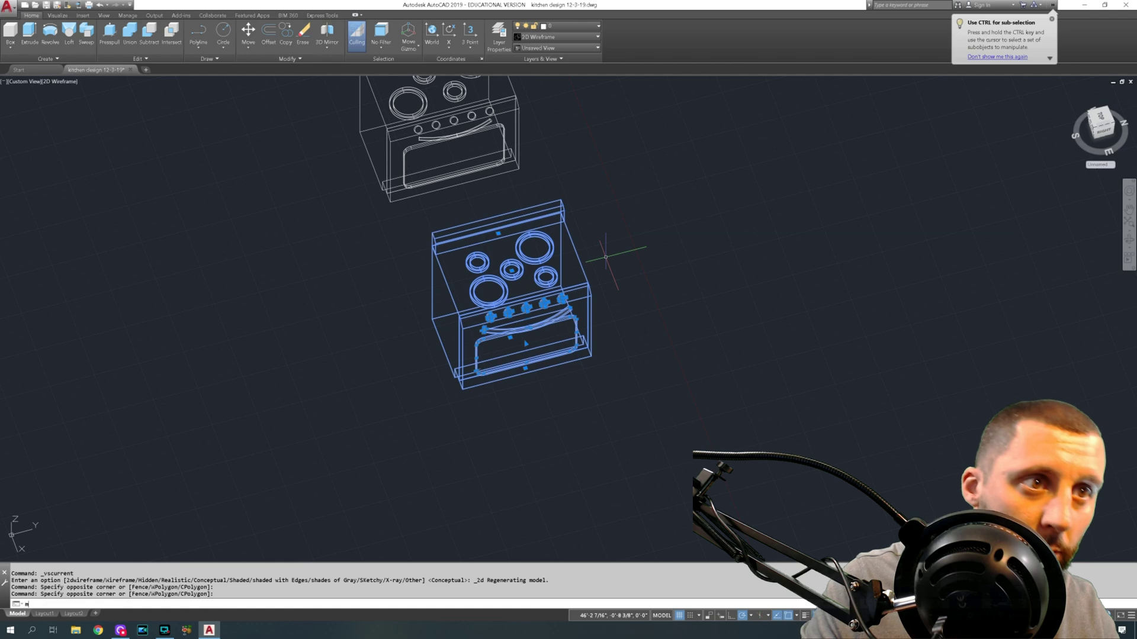
text(m)
key(Return)
scroll(604, 282, down, 1)
click(553, 323)
scroll(556, 322, down, 3)
scroll(592, 297, down, 2)
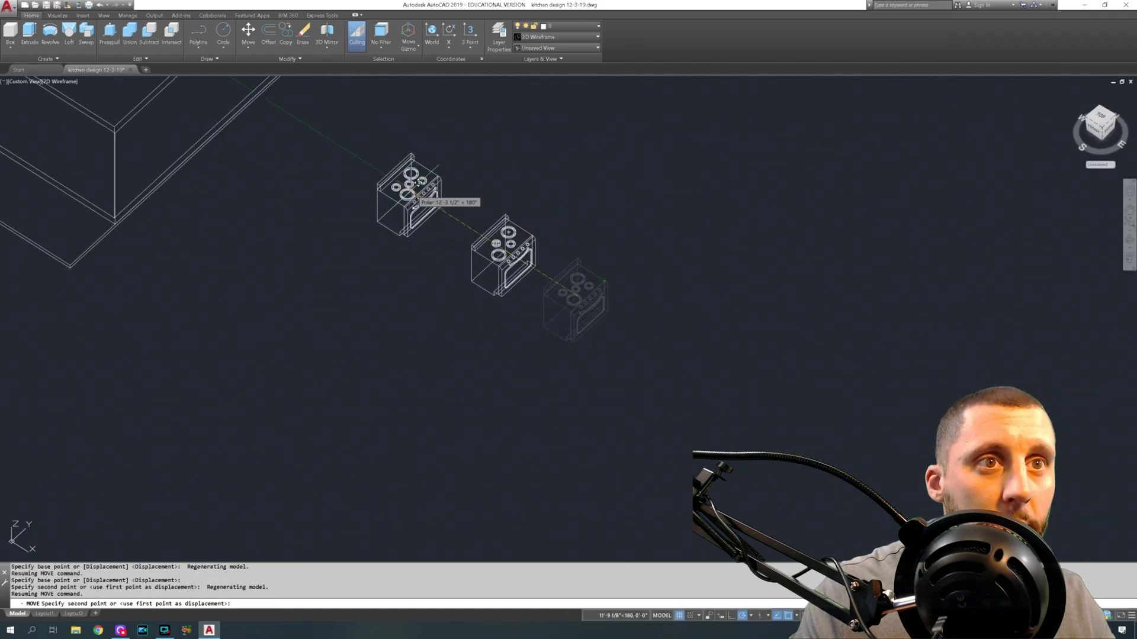
scroll(299, 240, up, 4)
scroll(172, 250, up, 10)
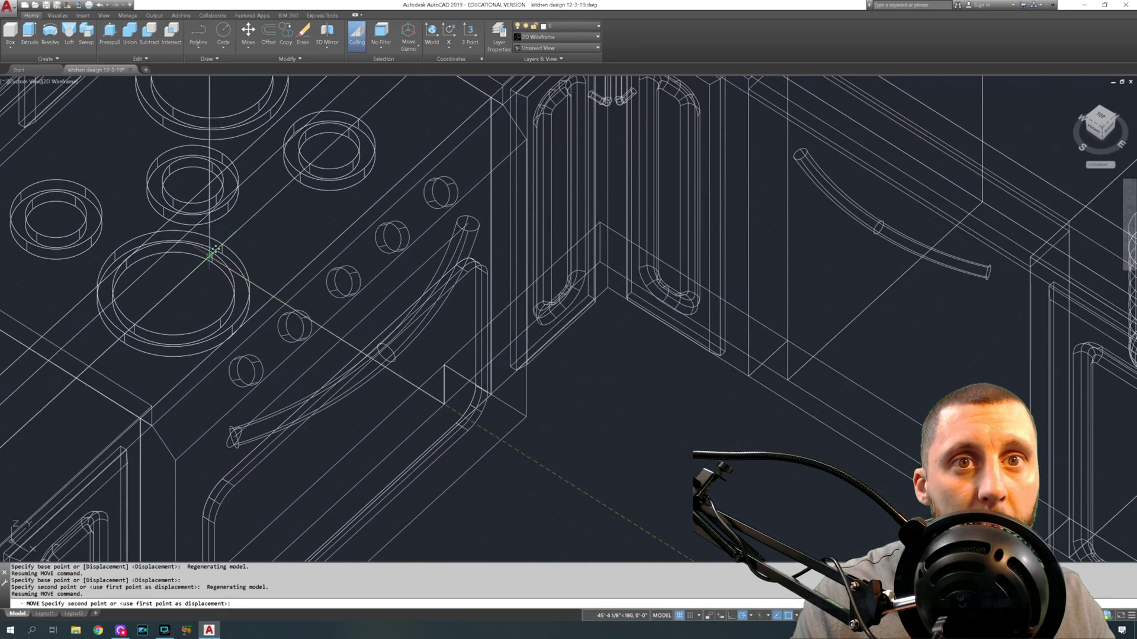
scroll(212, 254, down, 5)
click(204, 254)
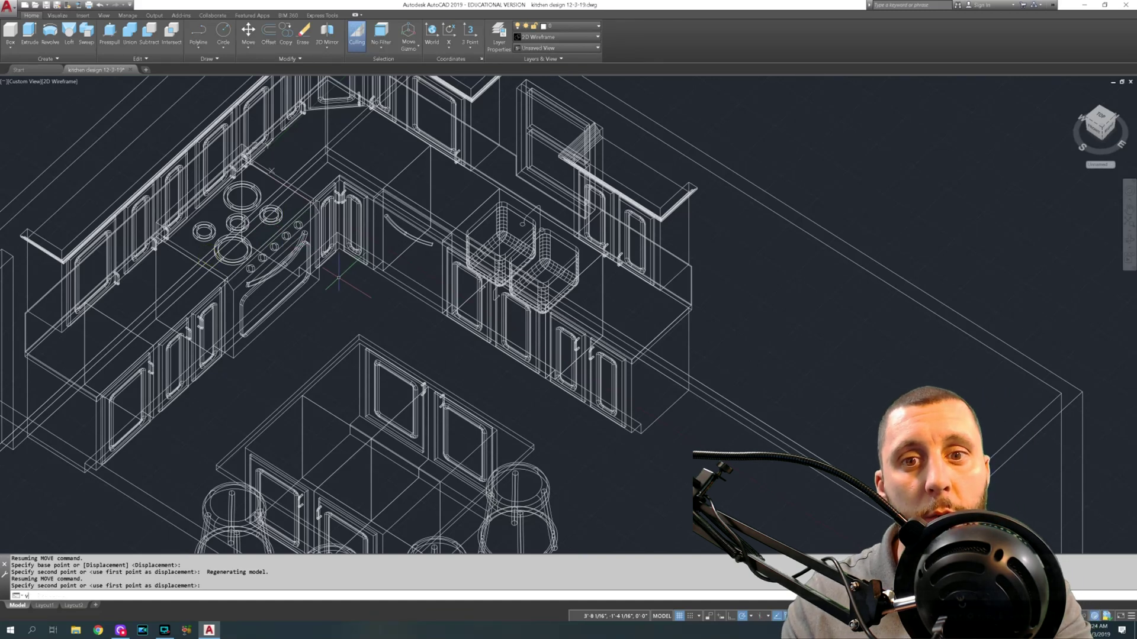
Step: Set the saved Camera1 view as current to see the new stove in the kitchen
key(Return)
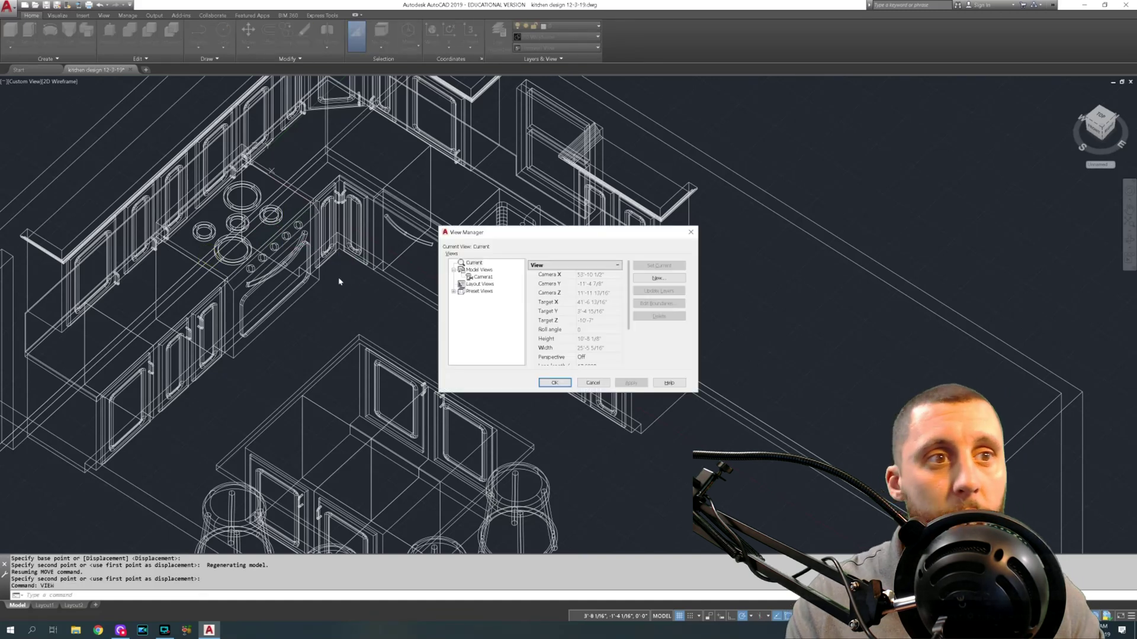
click(482, 277)
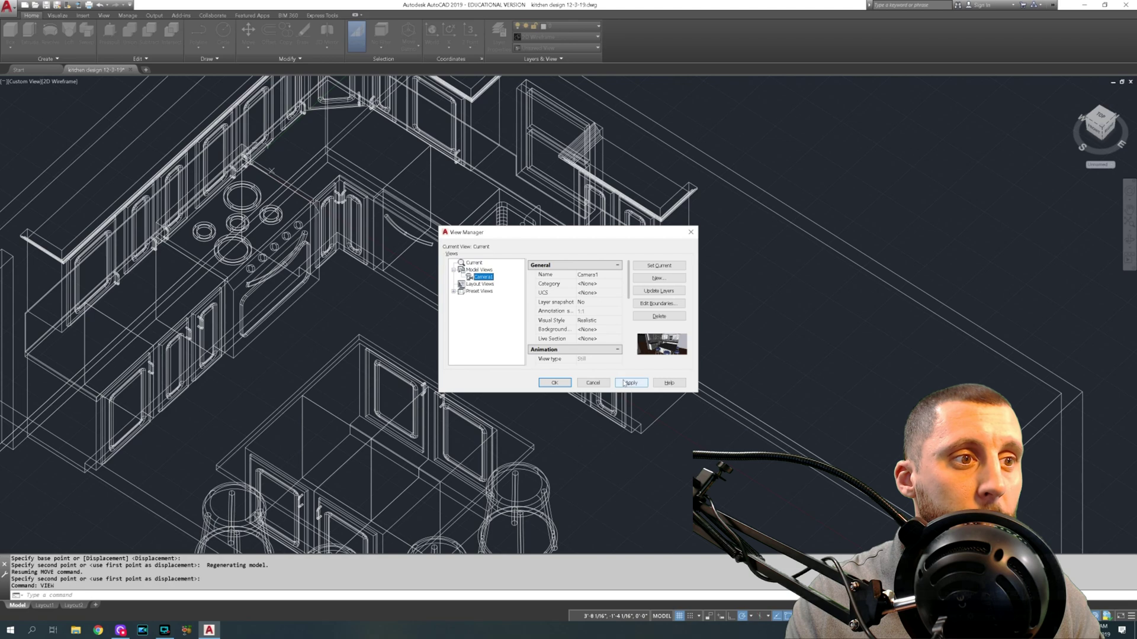
click(621, 383)
click(555, 382)
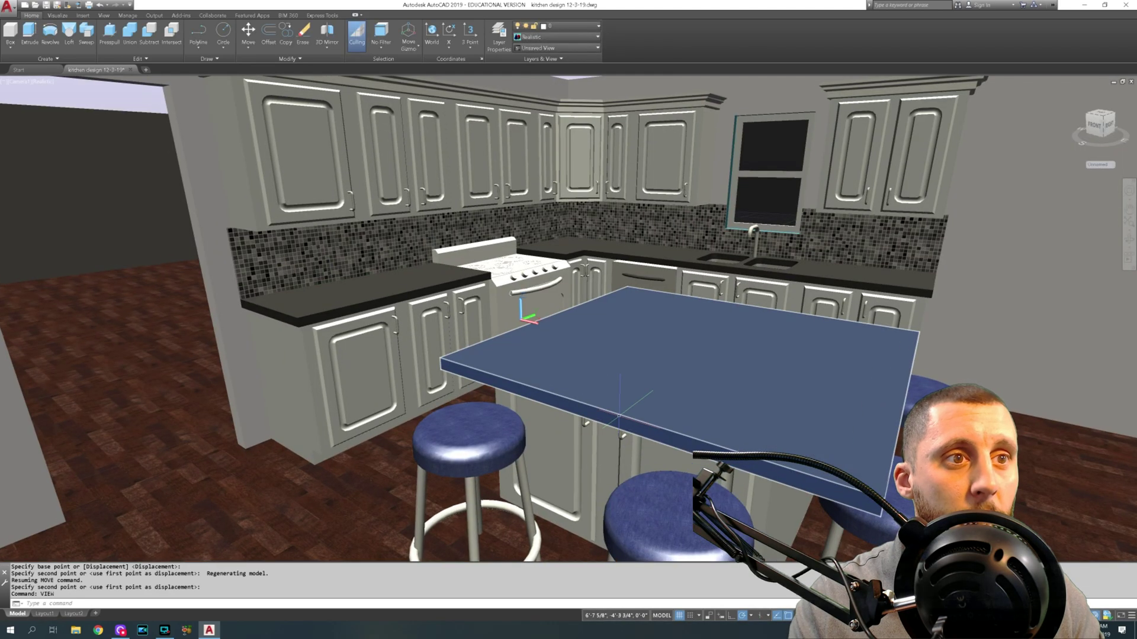
Step: Undo the Camera1 view, the new stove's move, the circle's erasure and the preceding view changes
key(ctrl+z)
key(ctrl+z)
key(ctrl+z)
key(ctrl+z)
key(ctrl+z)
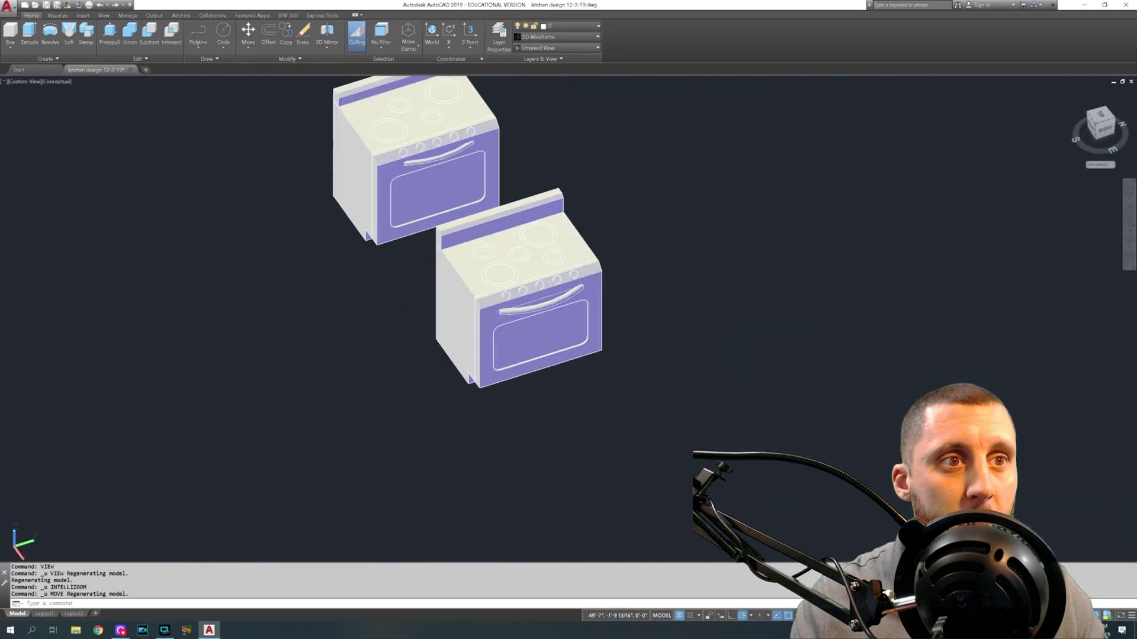
key(ctrl+z)
key(ctrl+z)
key(ctrl+z)
key(ctrl+z)
key(ctrl+z)
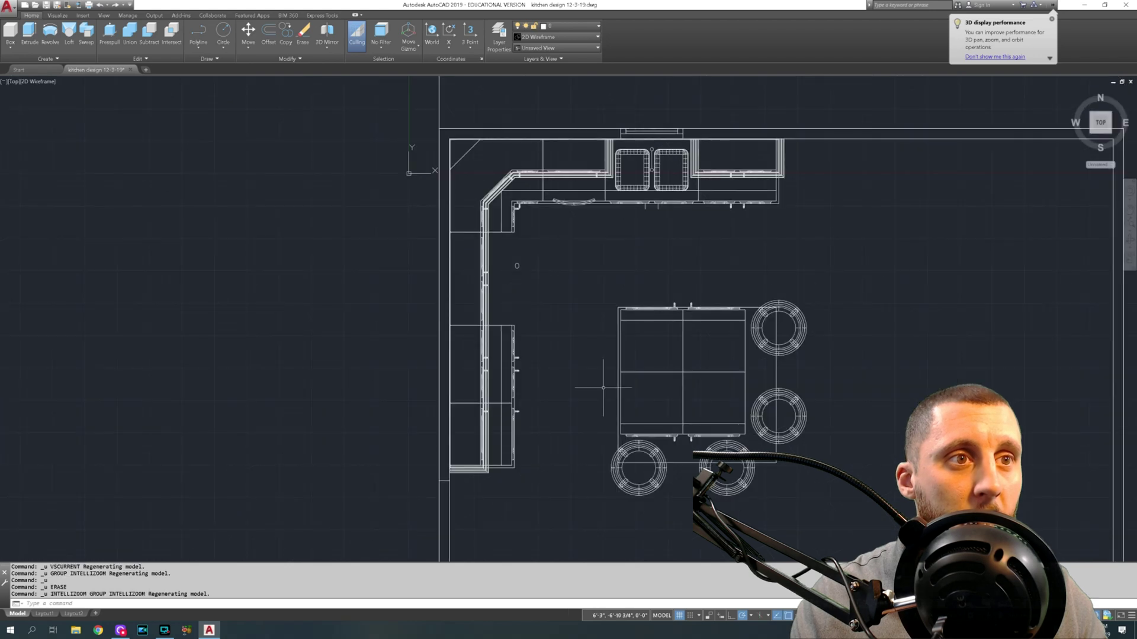
key(ctrl+z)
key(ctrl+z)
key(ctrl+z)
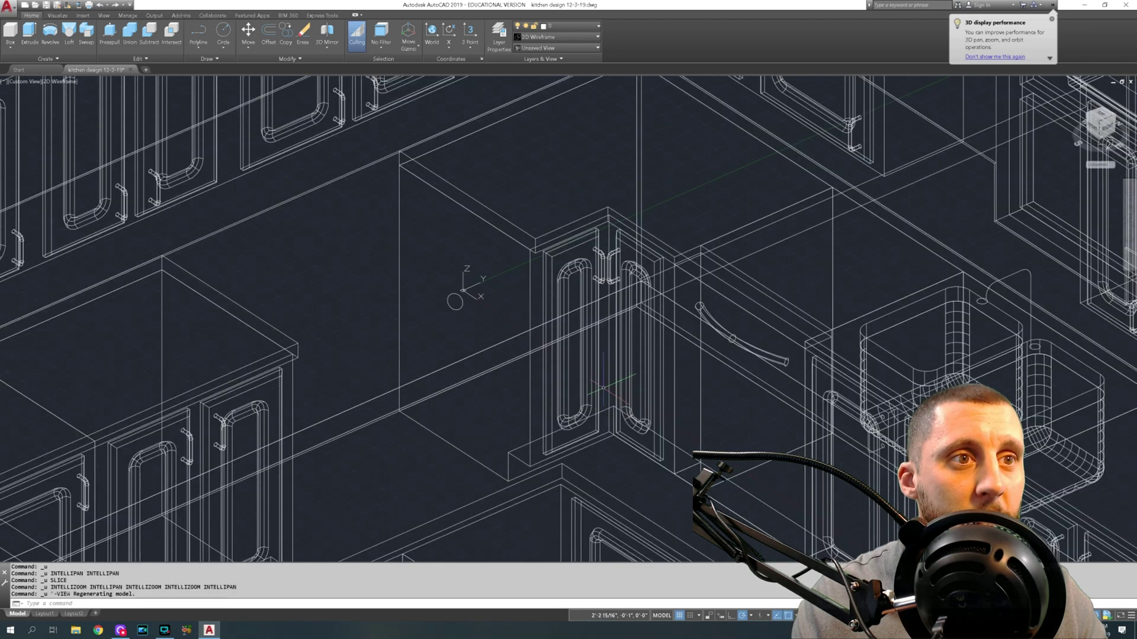
Step: Undo the erasures of the old stove's parts until the complete old stove is back in the kitchen
key(ctrl+z)
key(ctrl+z)
key(ctrl+z)
key(ctrl+z)
key(ctrl+z)
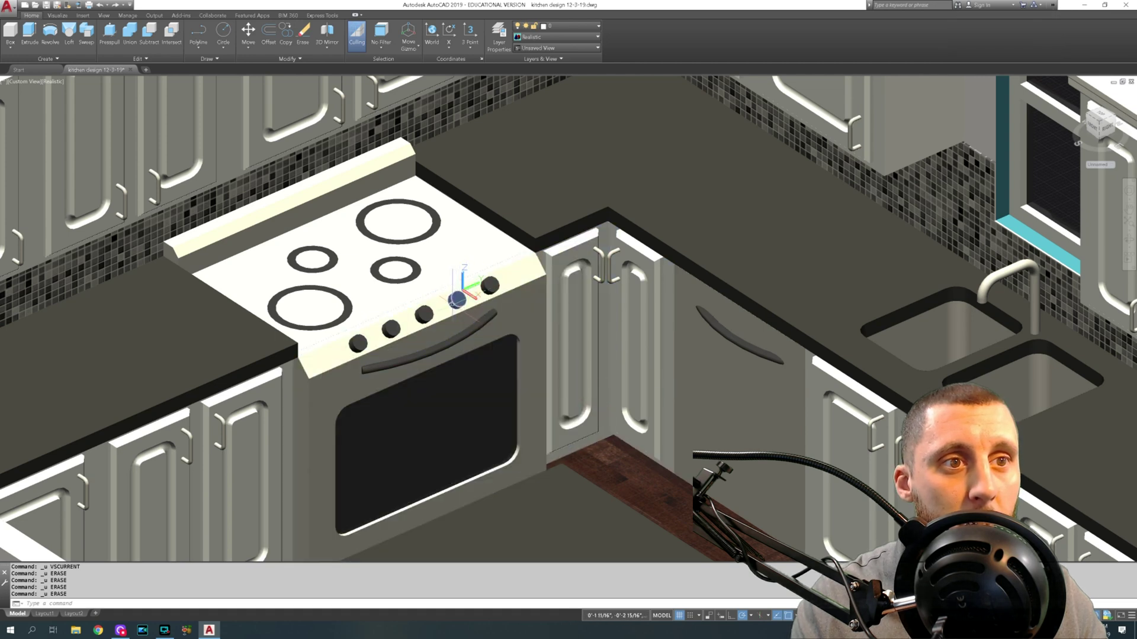
click(456, 301)
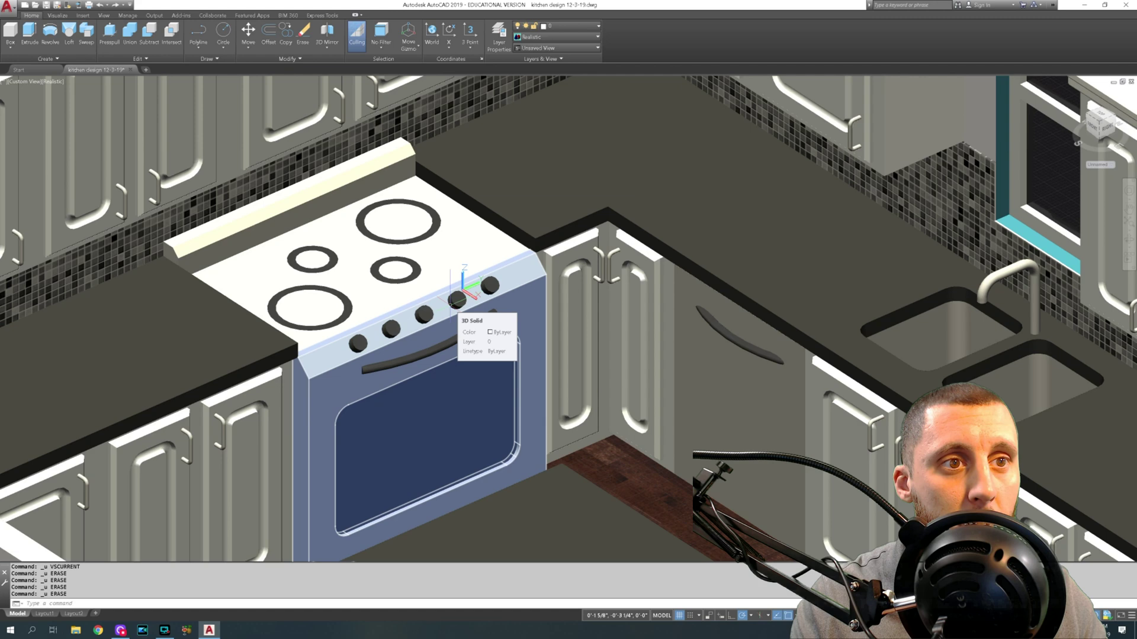
key(Escape)
key(Escape)
Step: Restore the saved Camera1 view to look at the kitchen with its old stove
scroll(474, 320, down, 3)
scroll(474, 319, down, 3)
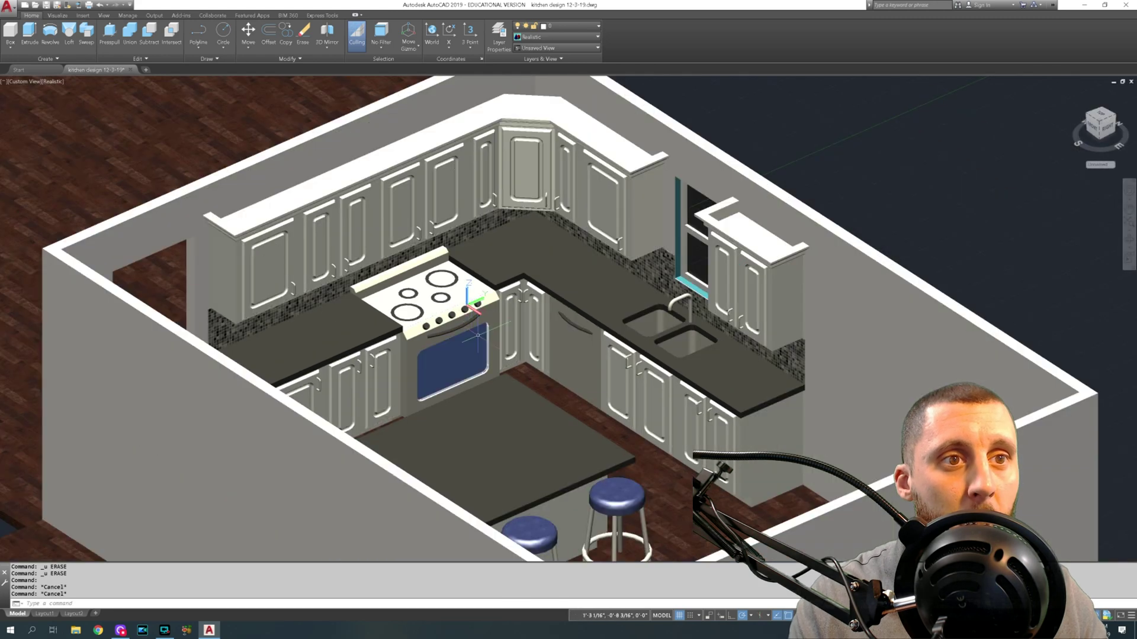
scroll(473, 296, up, 1)
click(502, 285)
key(Return)
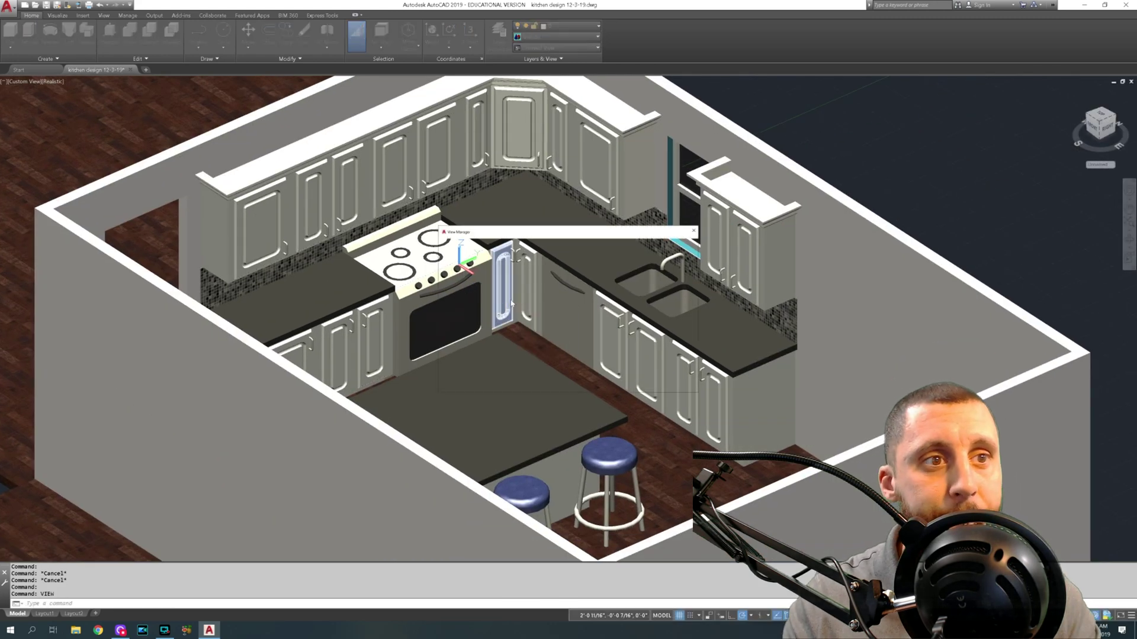
double_click(489, 280)
click(632, 382)
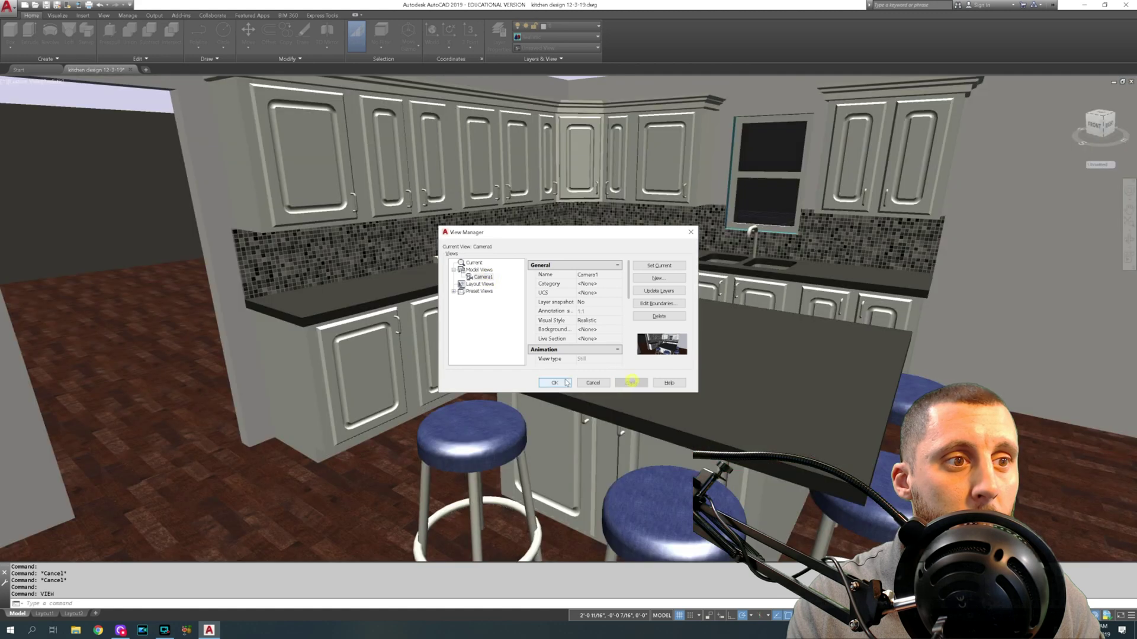
click(563, 381)
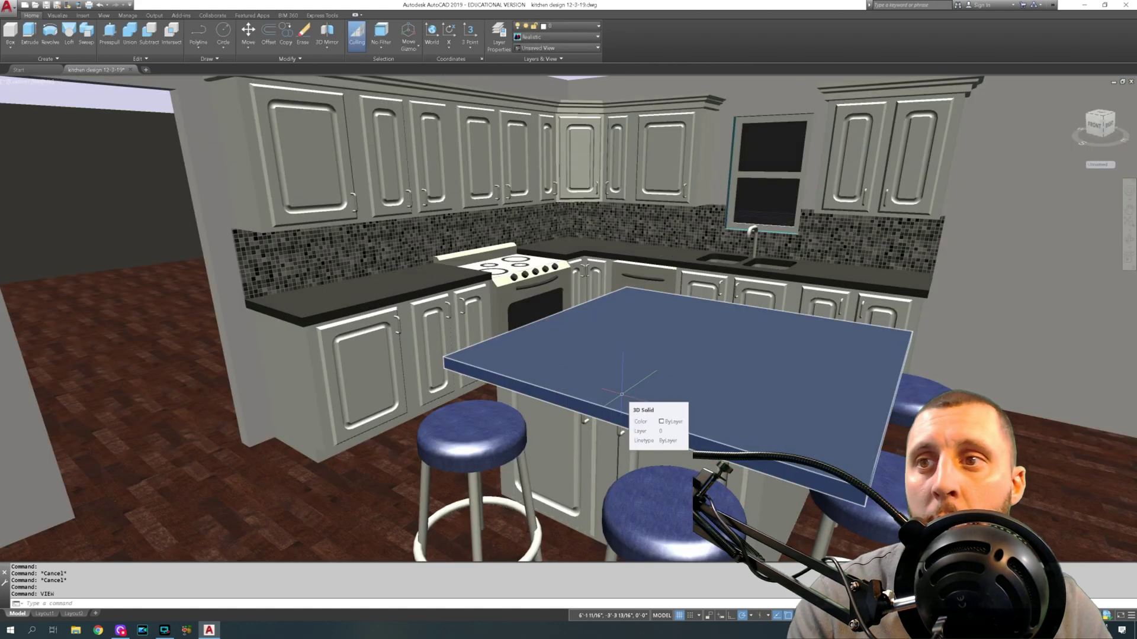